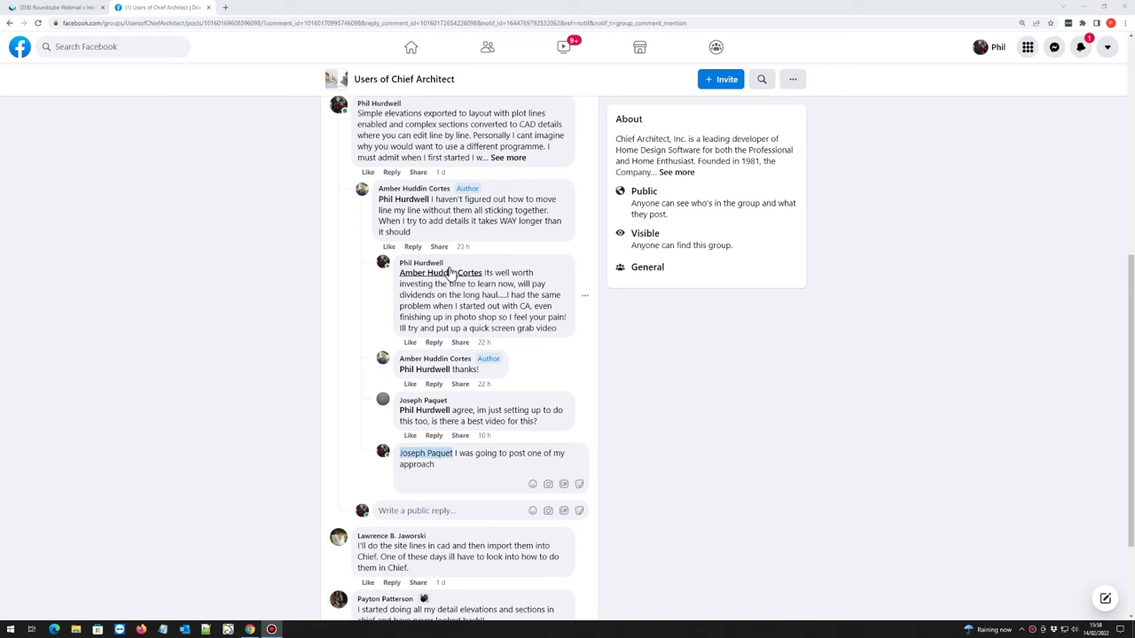
- Scroll through the comment replies on the Users of Chief Architect group post
mouse_move(448, 273)
scroll(447, 248, "up", 2)
scroll(451, 254, "down", 3)
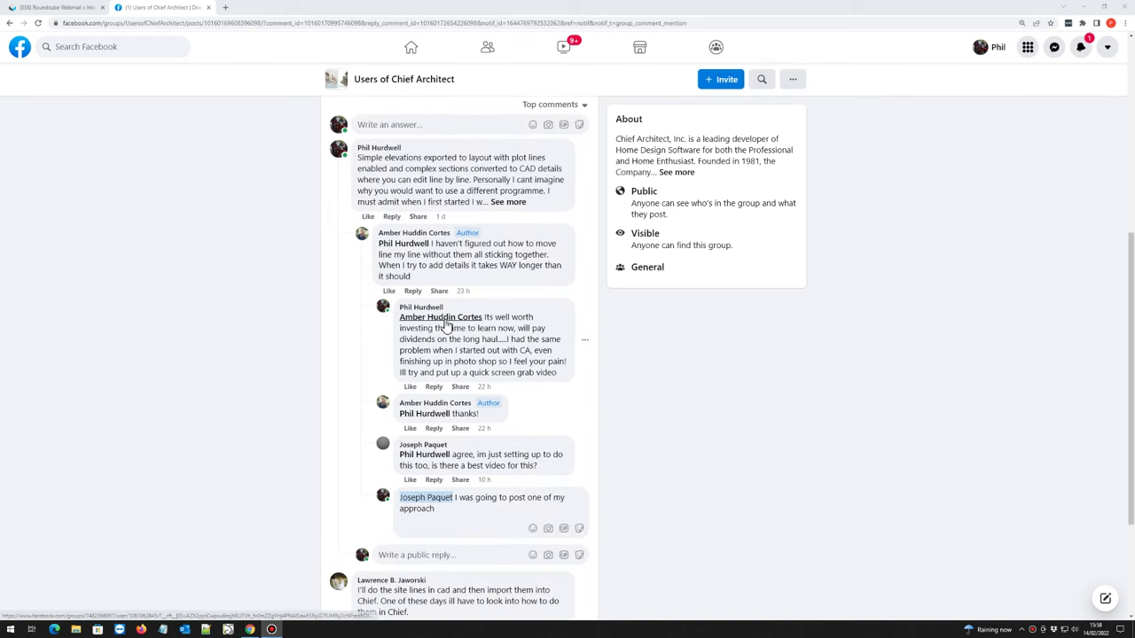
mouse_move(446, 317)
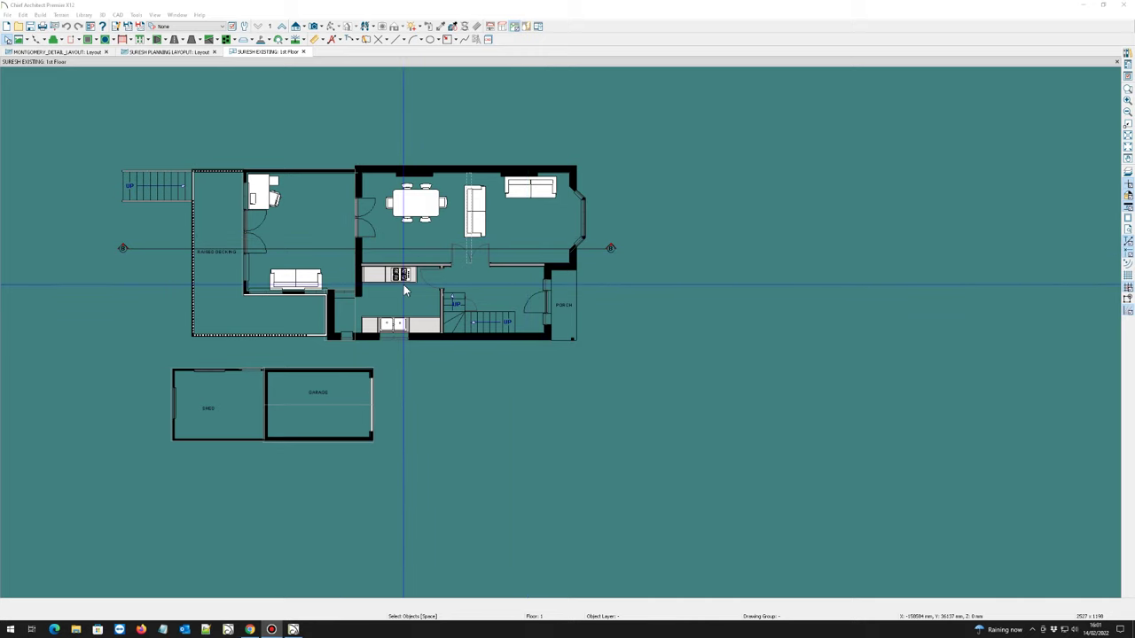
scroll(399, 261, "up", 2)
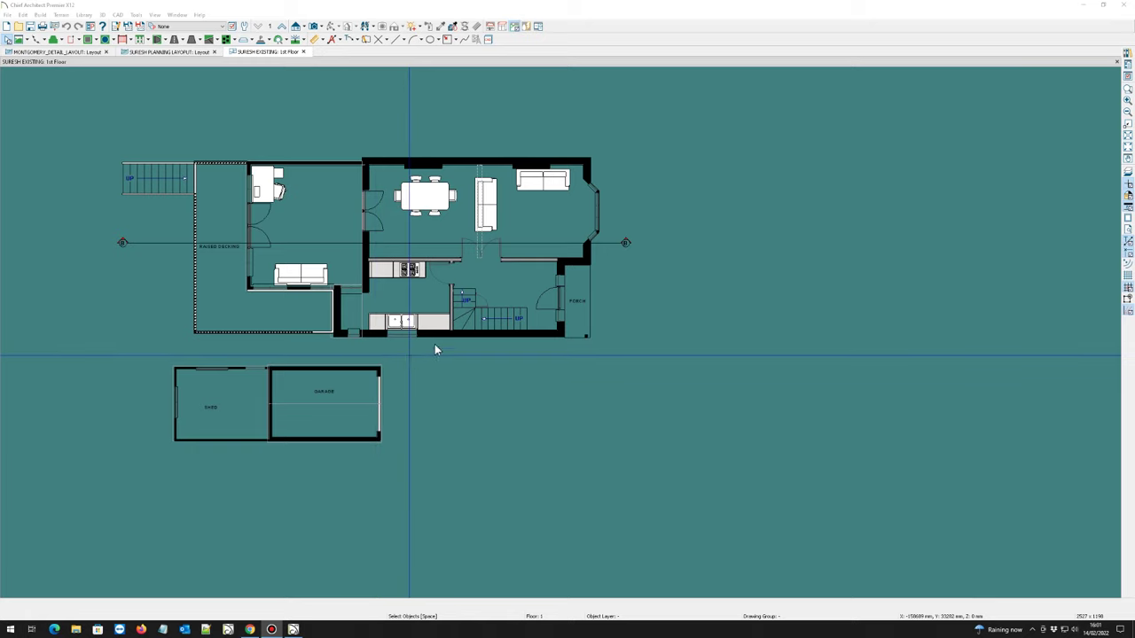
scroll(528, 288, "down", 3)
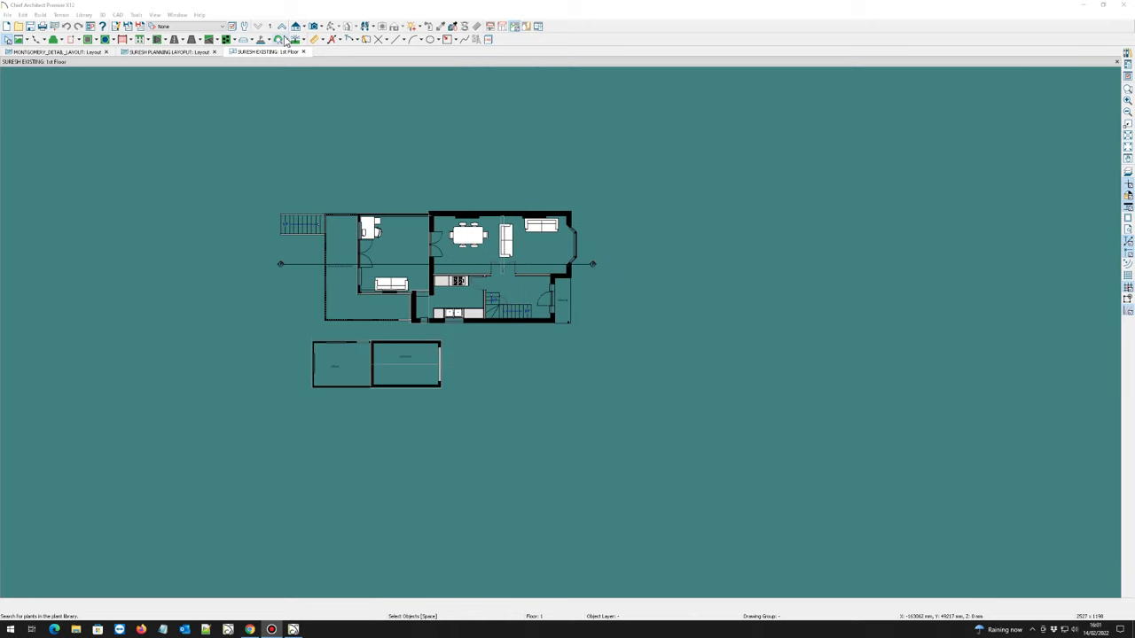
scroll(411, 160, "up", 1)
scroll(414, 166, "down", 2)
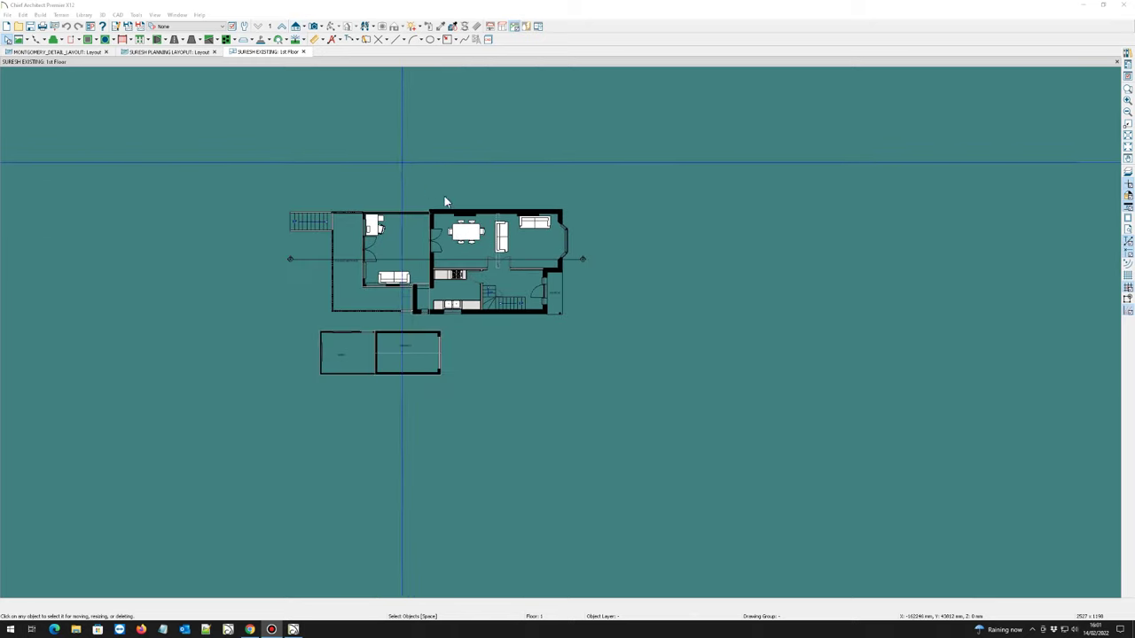
scroll(552, 299, "up", 1)
scroll(447, 286, "down", 2)
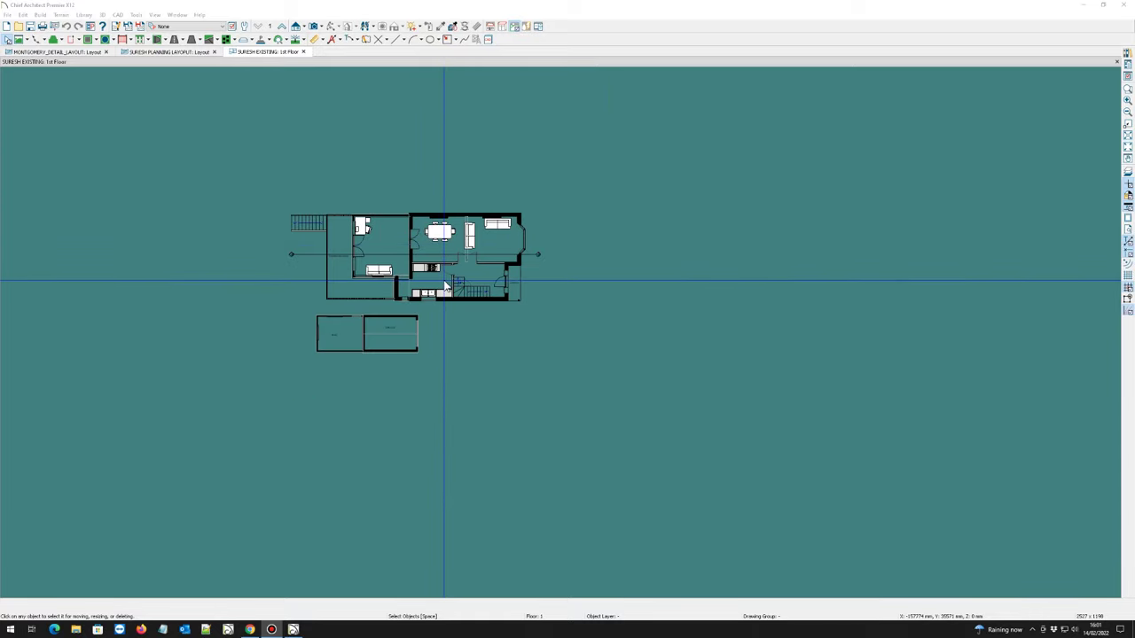
scroll(373, 254, "up", 1)
scroll(324, 212, "down", 1)
scroll(392, 254, "up", 1)
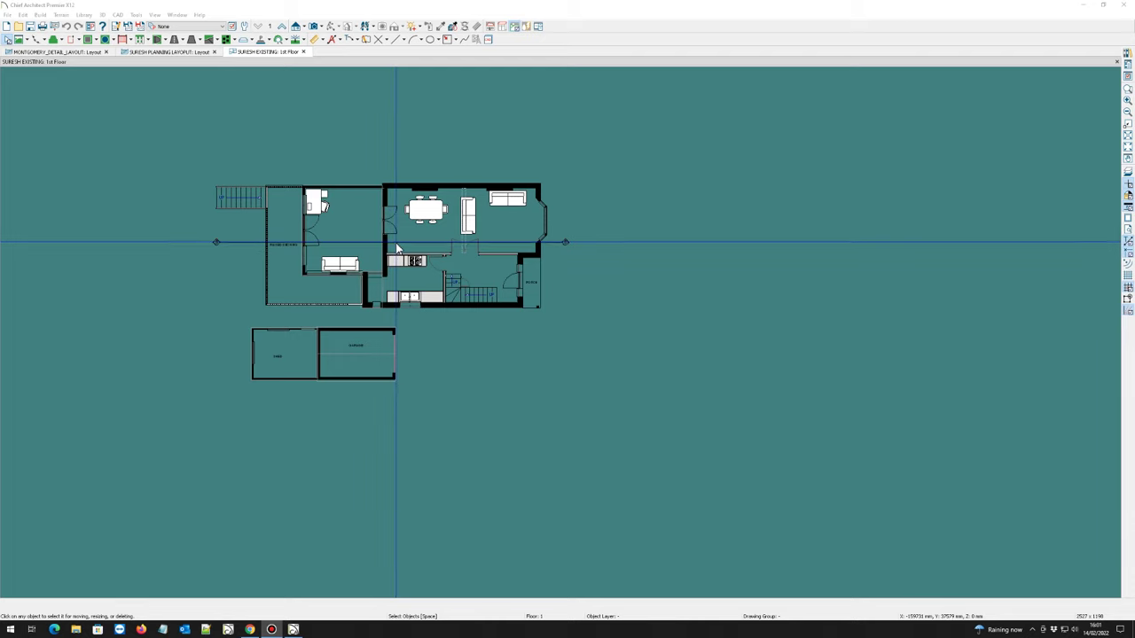
scroll(355, 244, "down", 1)
scroll(315, 242, "up", 1)
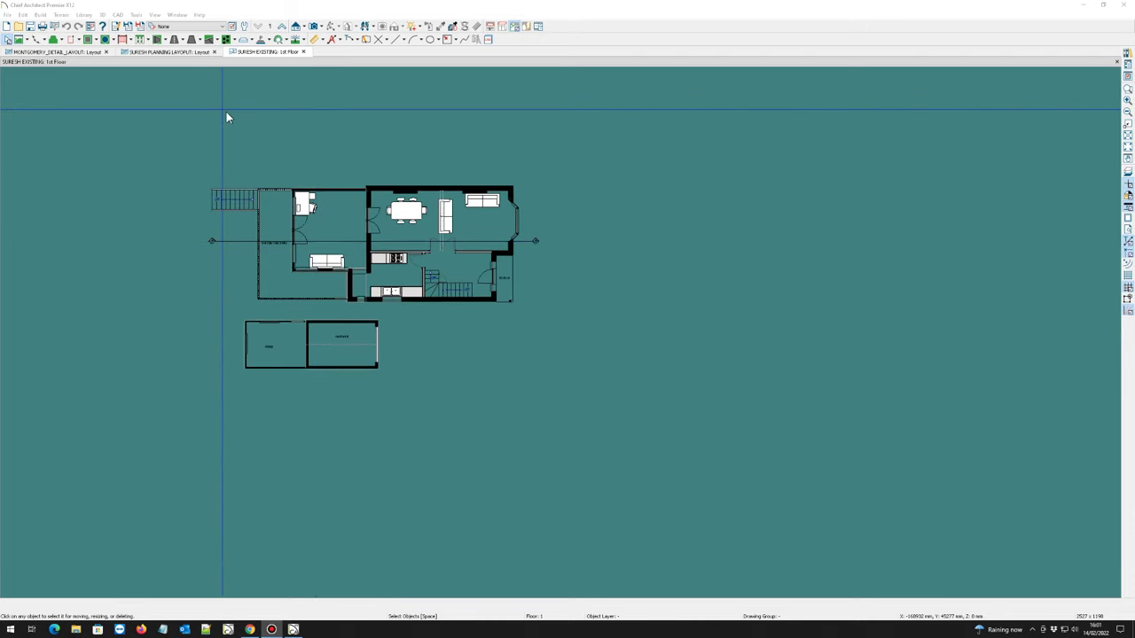
- Draw a cross-section line across the front of the plan to create Elevation 10, then zoom around it
left_click(296, 27)
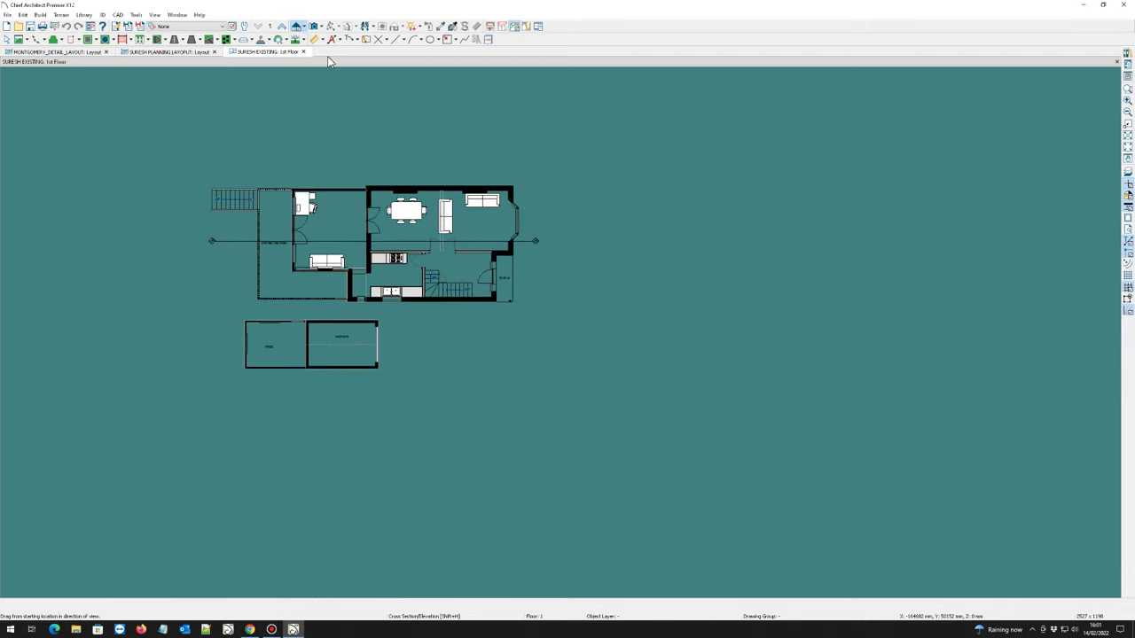
mouse_move(595, 266)
left_mouse_down()
mouse_move(50, 243)
mouse_move(464, 315)
mouse_move(608, 297)
mouse_move(697, 246)
left_mouse_up()
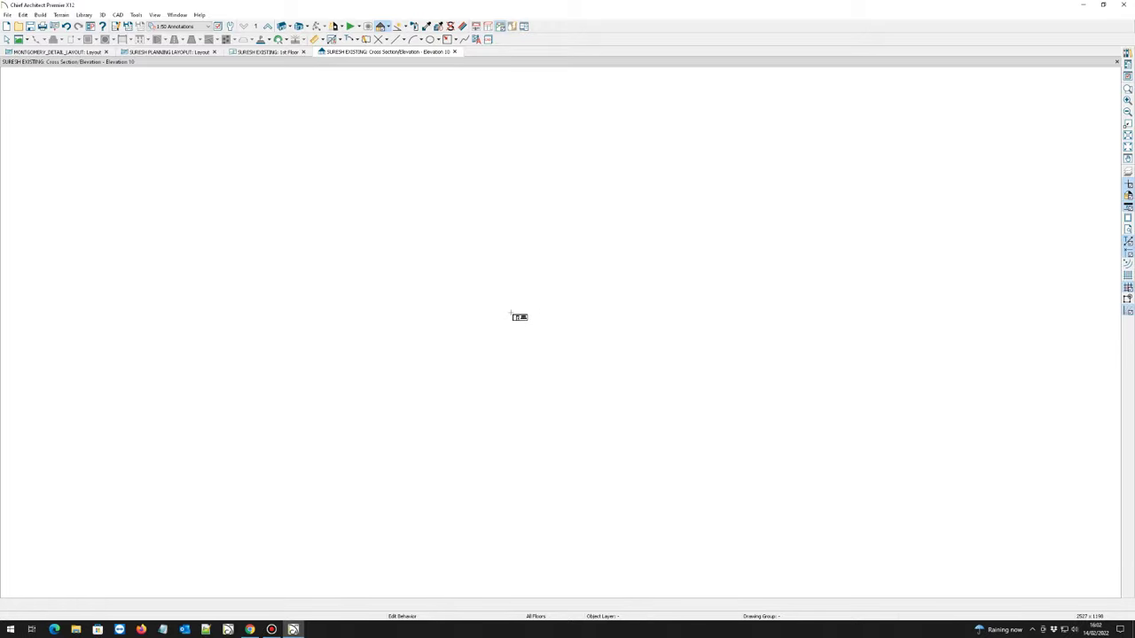
scroll(298, 314, "down", 2)
scroll(591, 314, "up", 3)
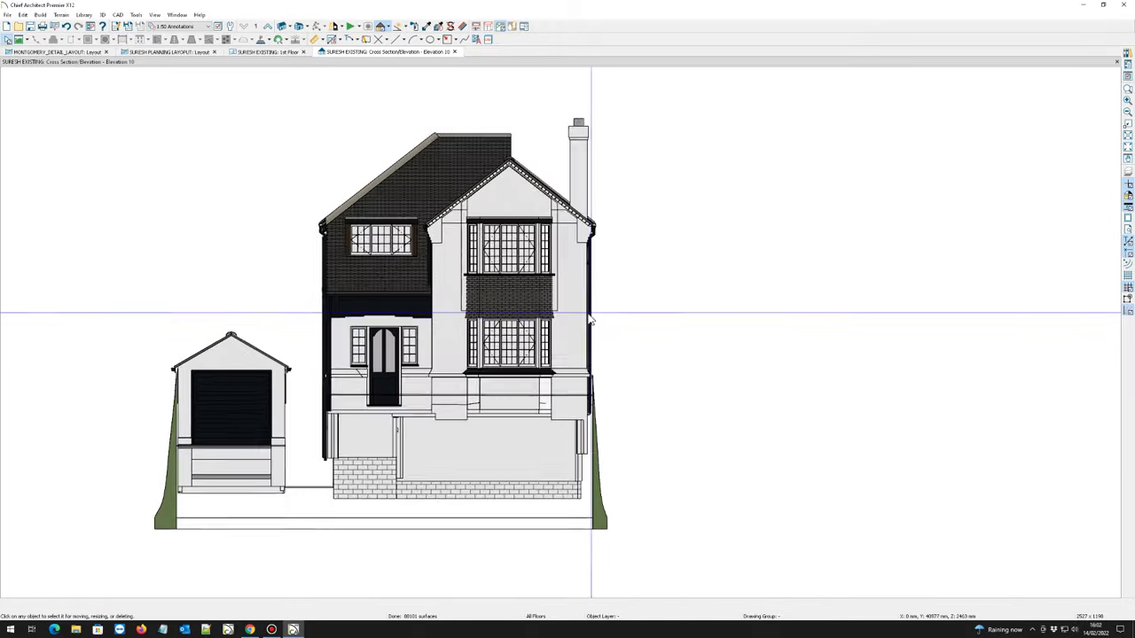
scroll(388, 241, "down", 1)
scroll(398, 236, "up", 4)
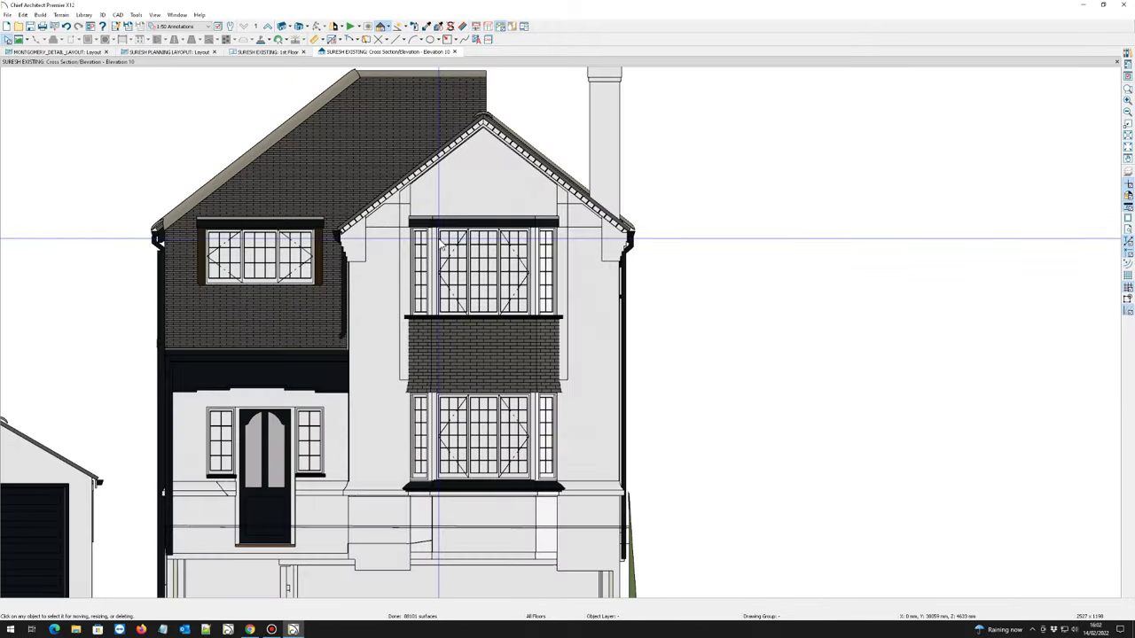
scroll(399, 226, "down", 3)
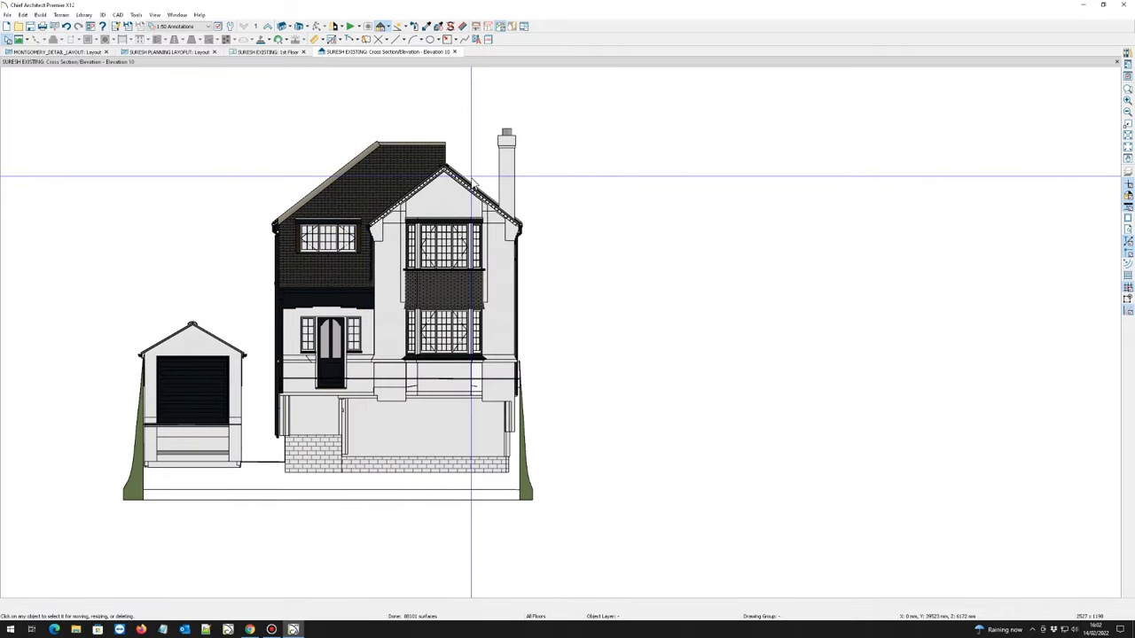
scroll(415, 240, "down", 1)
scroll(388, 250, "up", 1)
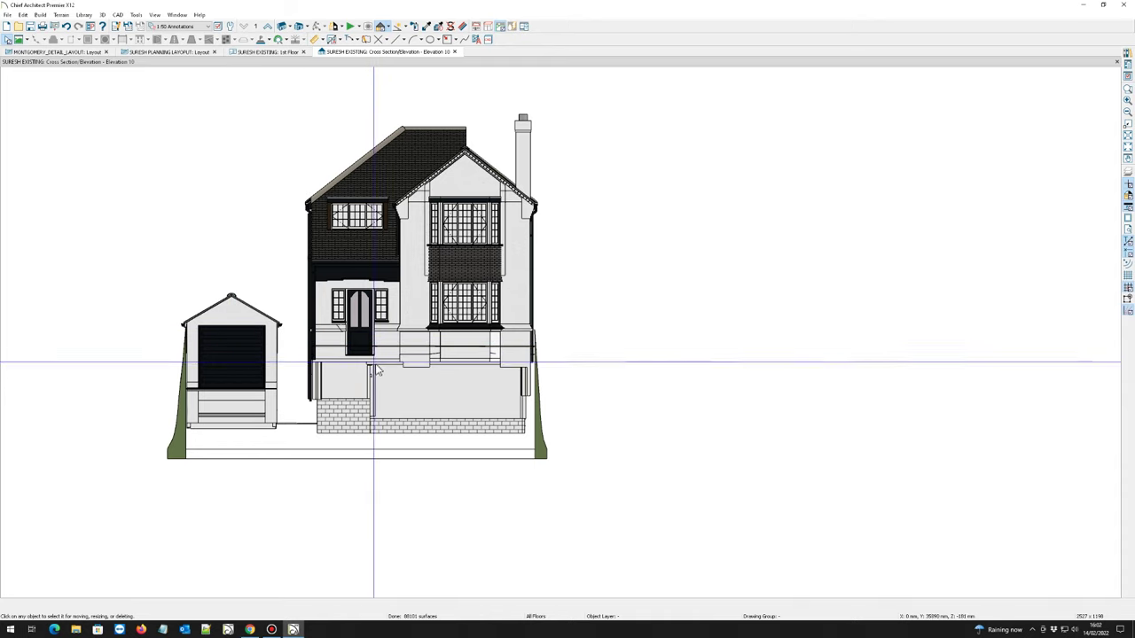
scroll(390, 365, "up", 2)
scroll(390, 363, "down", 3)
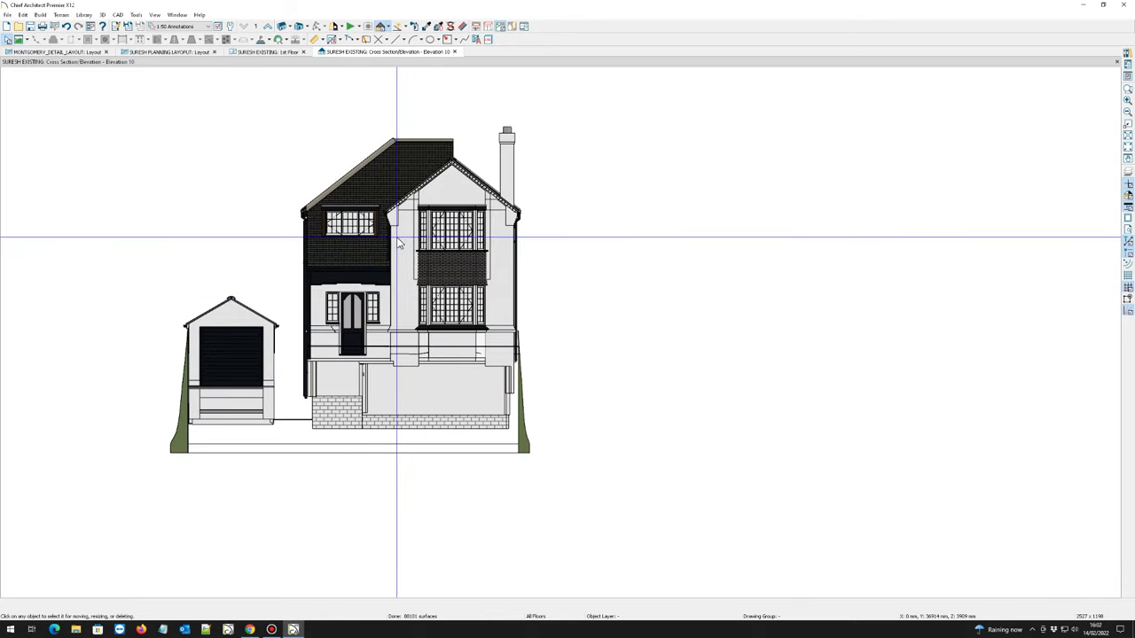
scroll(403, 256, "up", 1)
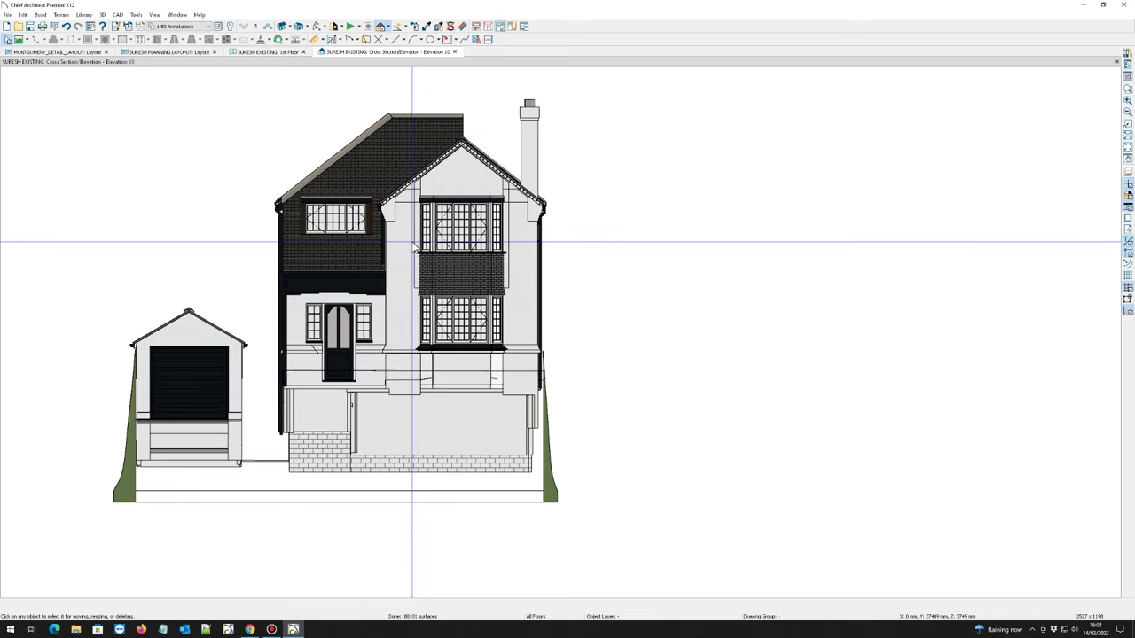
scroll(411, 243, "down", 1)
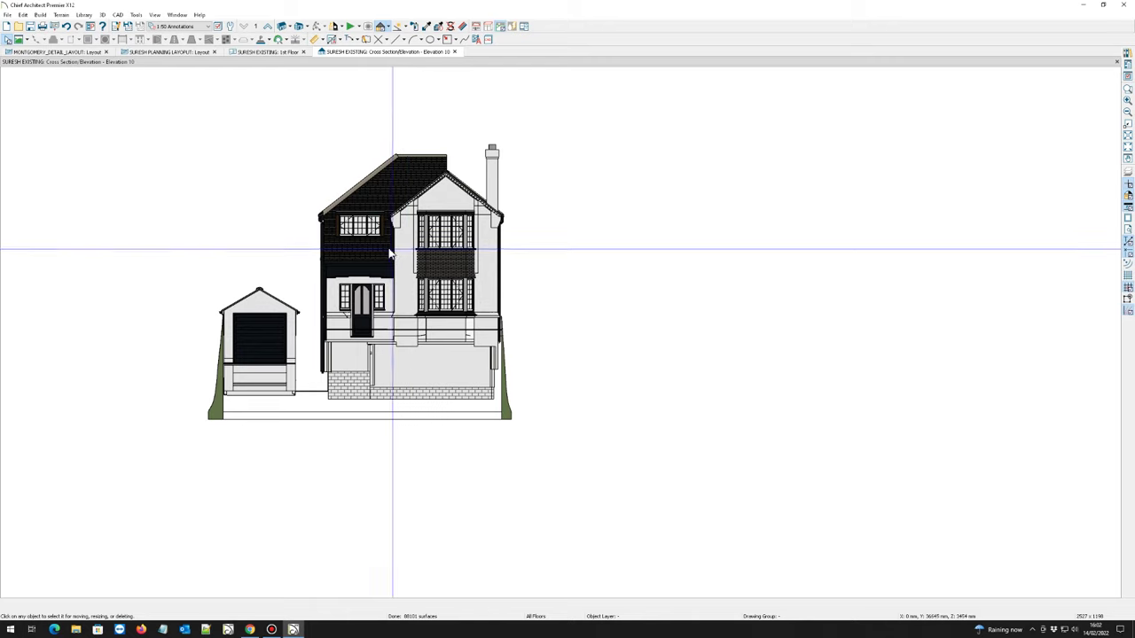
scroll(396, 268, "down", 1)
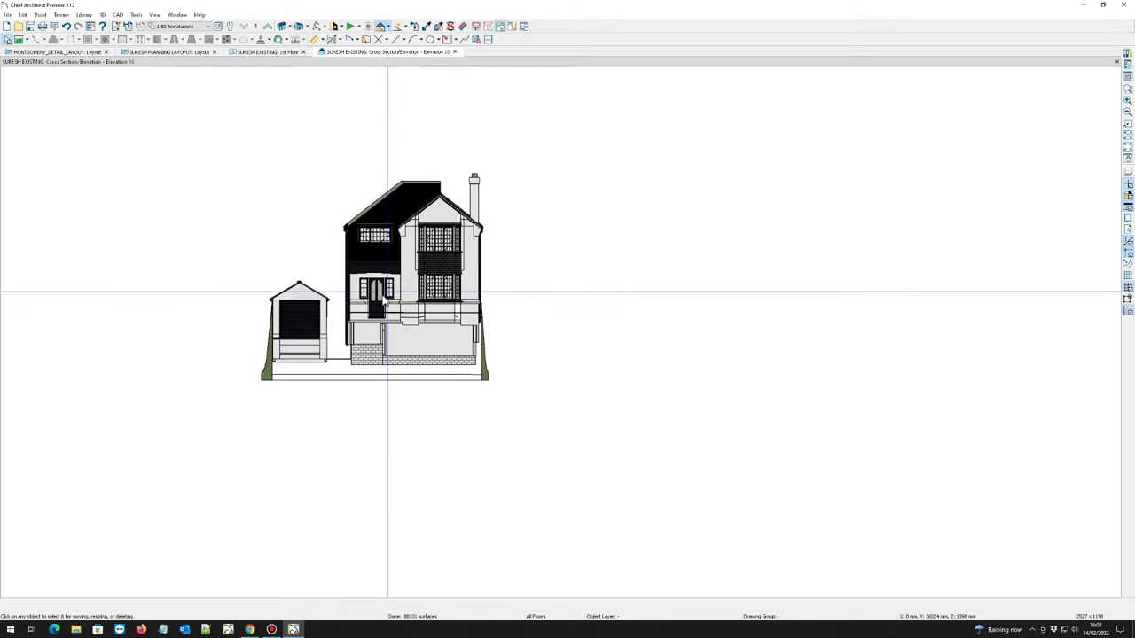
scroll(377, 291, "up", 2)
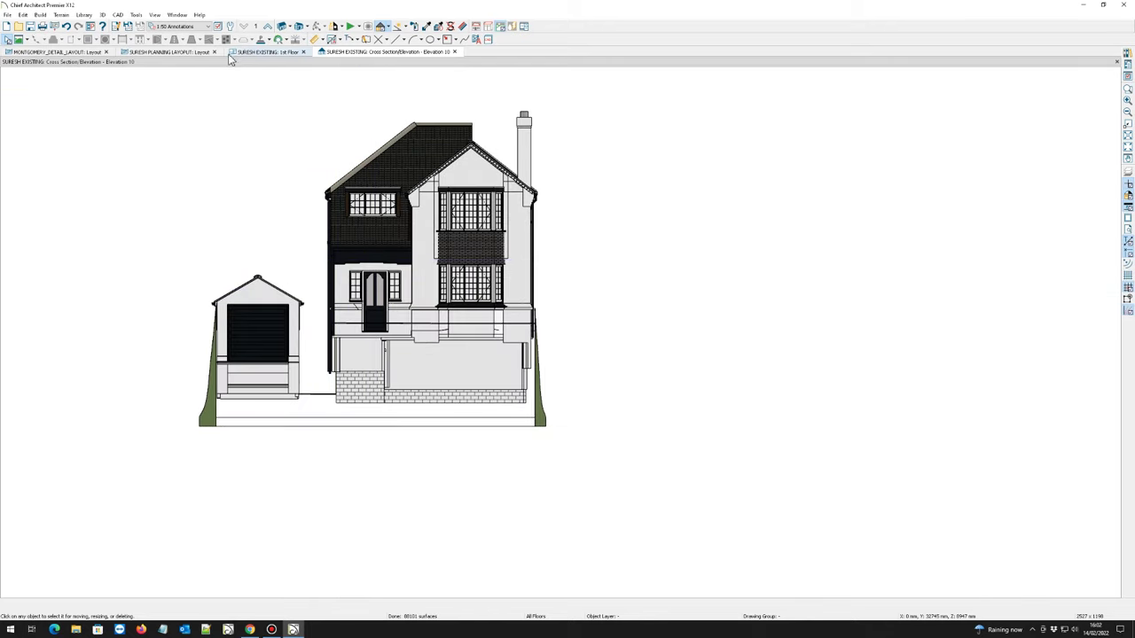
scroll(518, 234, "down", 1)
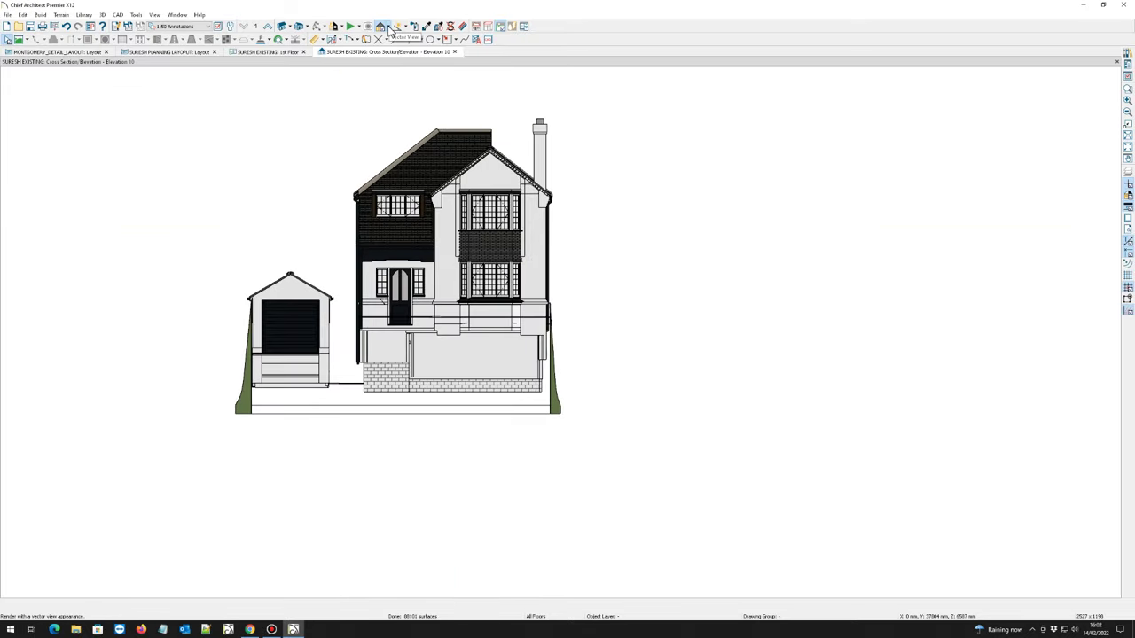
left_click(390, 27)
- Uncheck Apply Shading Contrast in the vector view's Technique Options so walls render whiter
left_click(410, 130)
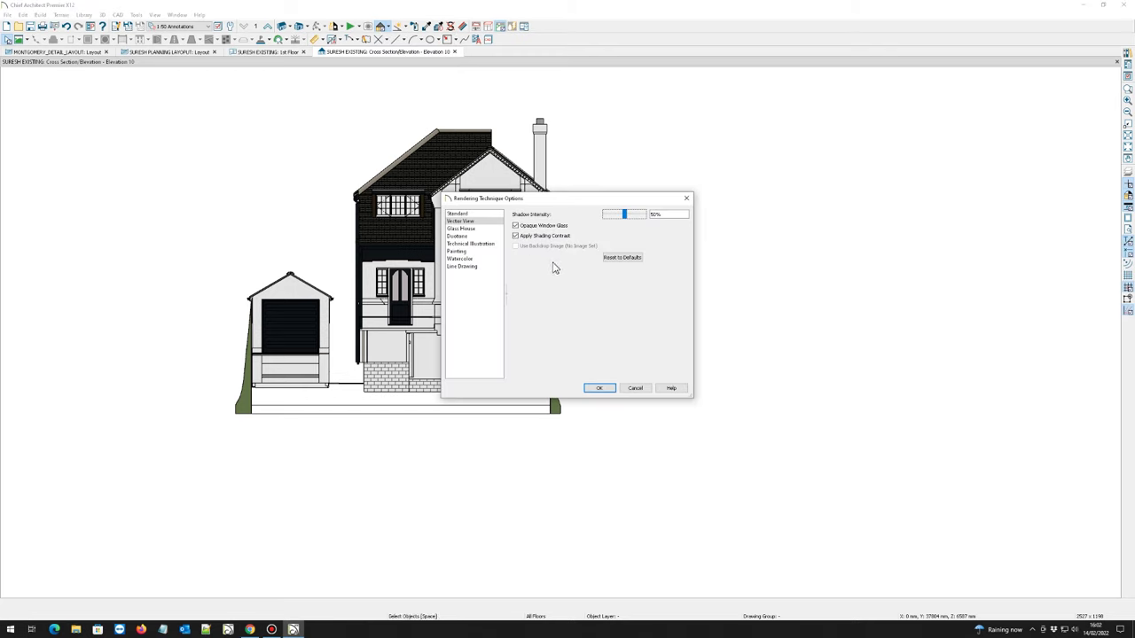
left_click(515, 235)
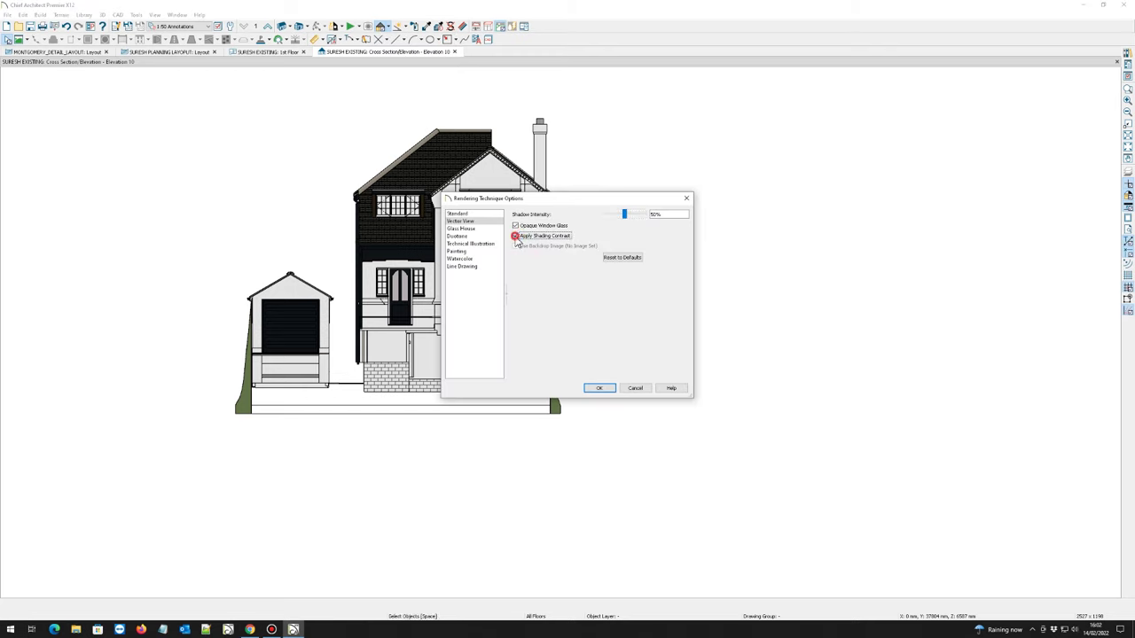
left_click(599, 388)
scroll(590, 315, "up", 2)
scroll(513, 257, "down", 3)
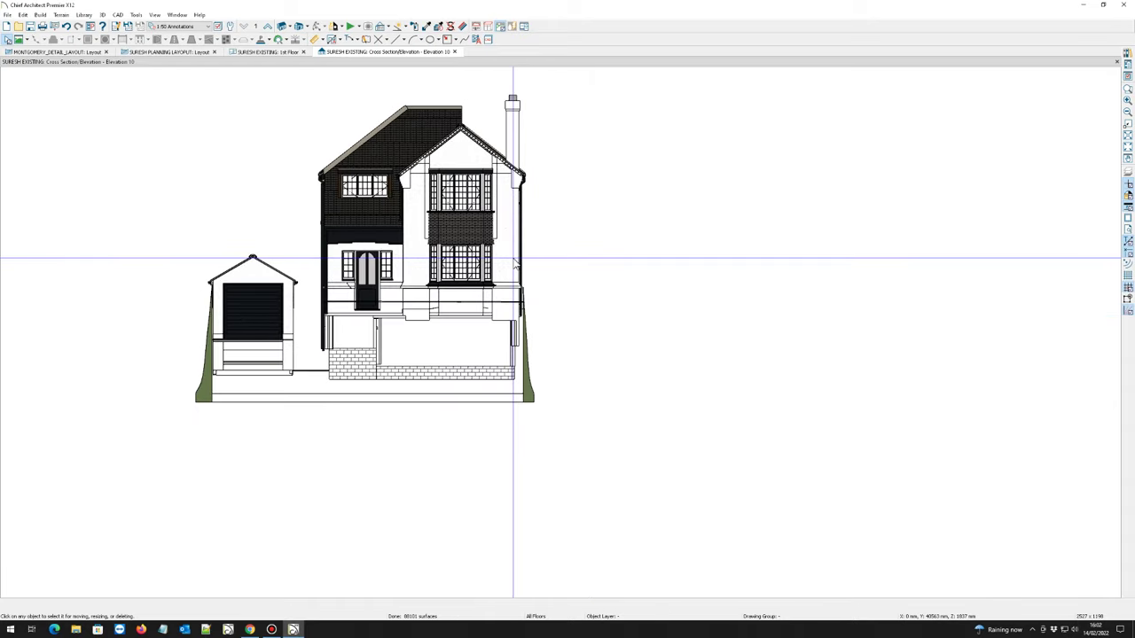
scroll(443, 116, "down", 1)
scroll(444, 109, "up", 1)
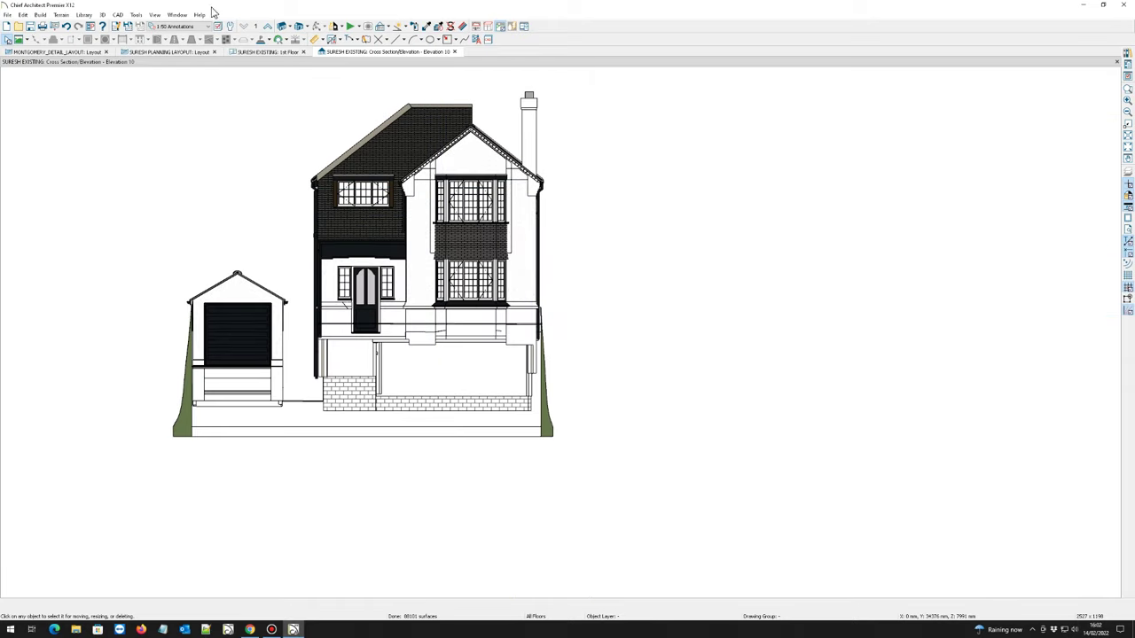
- Enable shadows with a generic sun following the camera, manually adjusting its tilt and direction (248.2°)
left_click(335, 27)
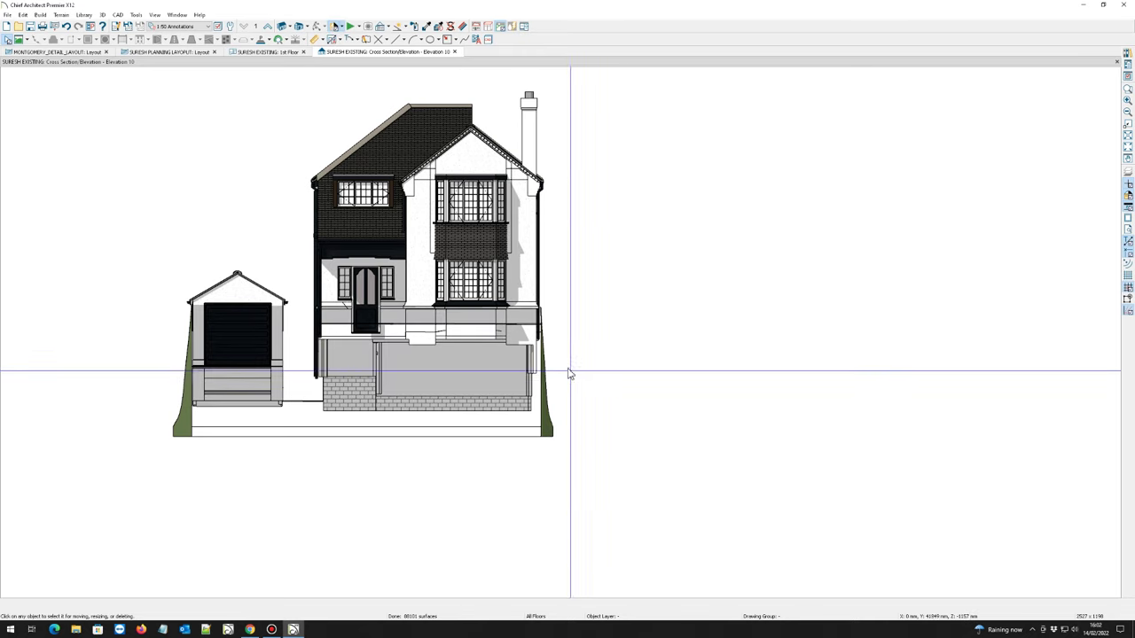
left_click(394, 24)
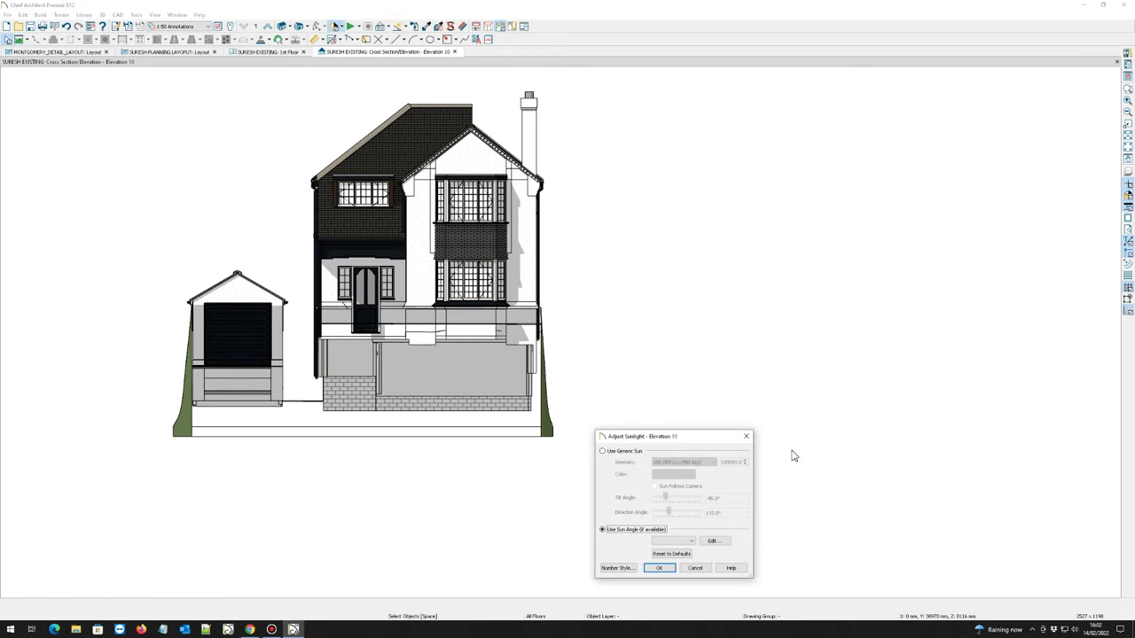
left_click(603, 451)
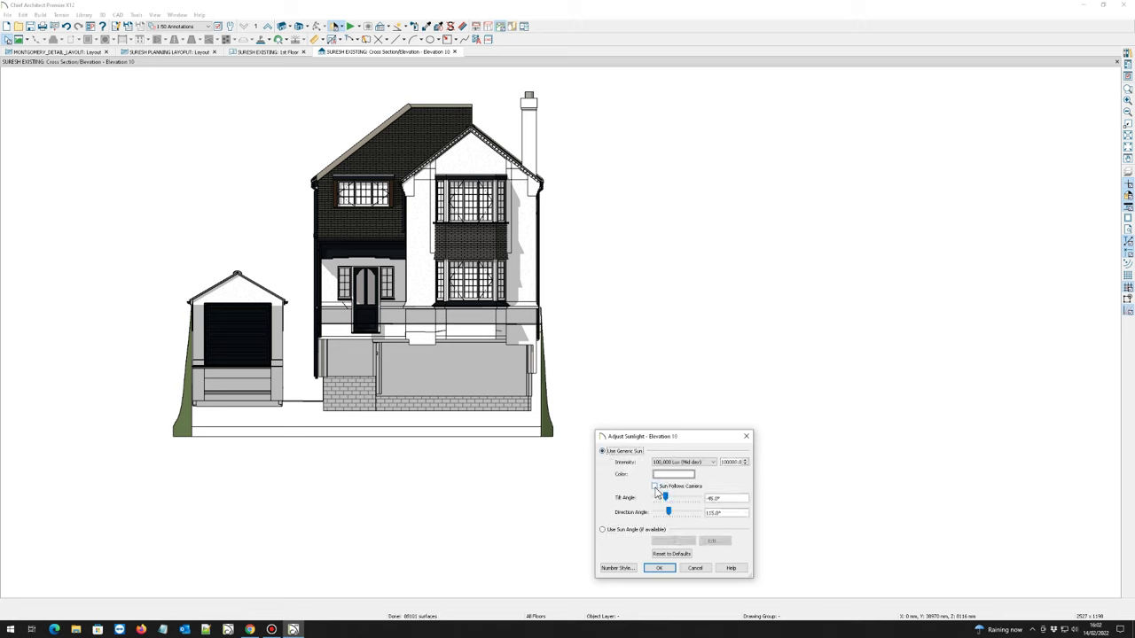
left_click(655, 487)
left_click(656, 488)
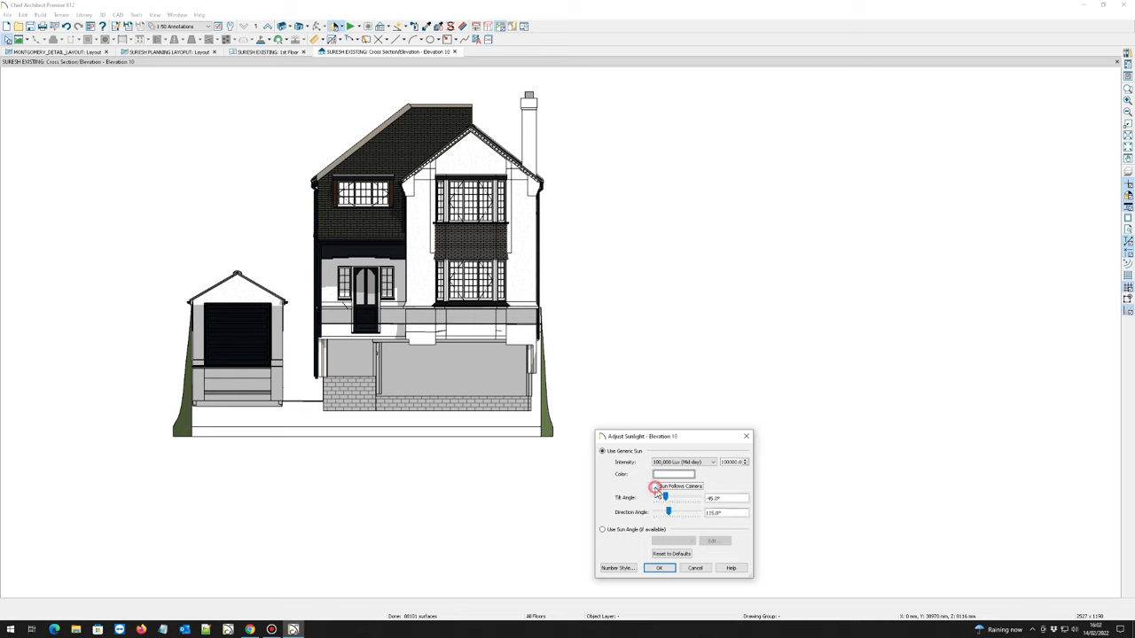
mouse_move(668, 499)
left_mouse_down()
mouse_move(696, 517)
mouse_move(678, 516)
mouse_move(688, 519)
mouse_move(669, 500)
mouse_move(687, 499)
left_mouse_up()
left_click(51, 401)
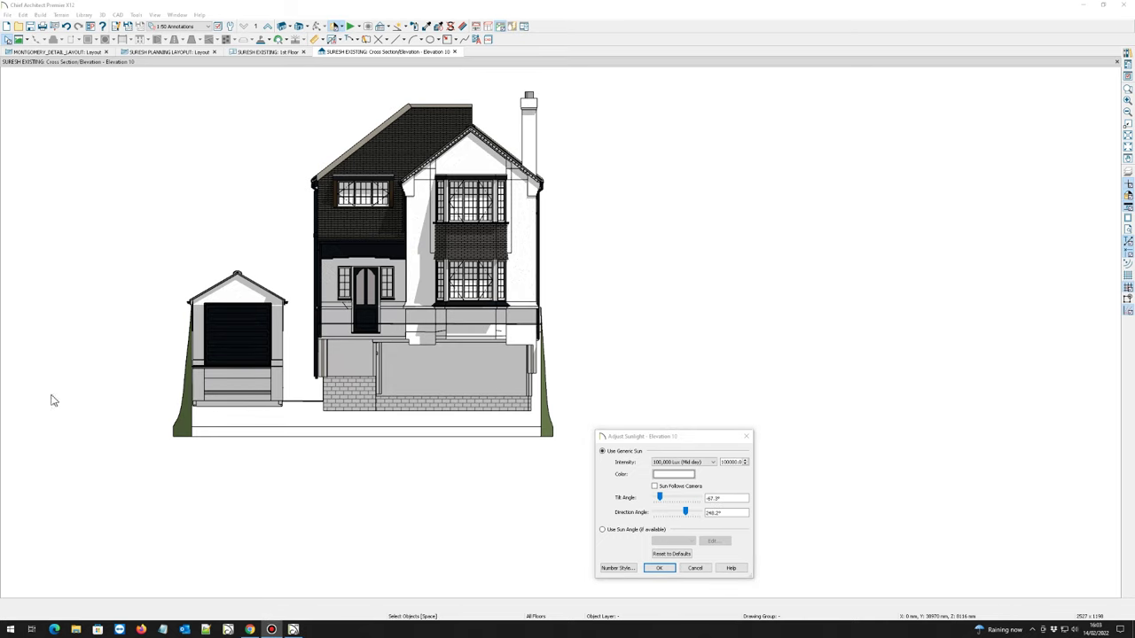
left_click(658, 570)
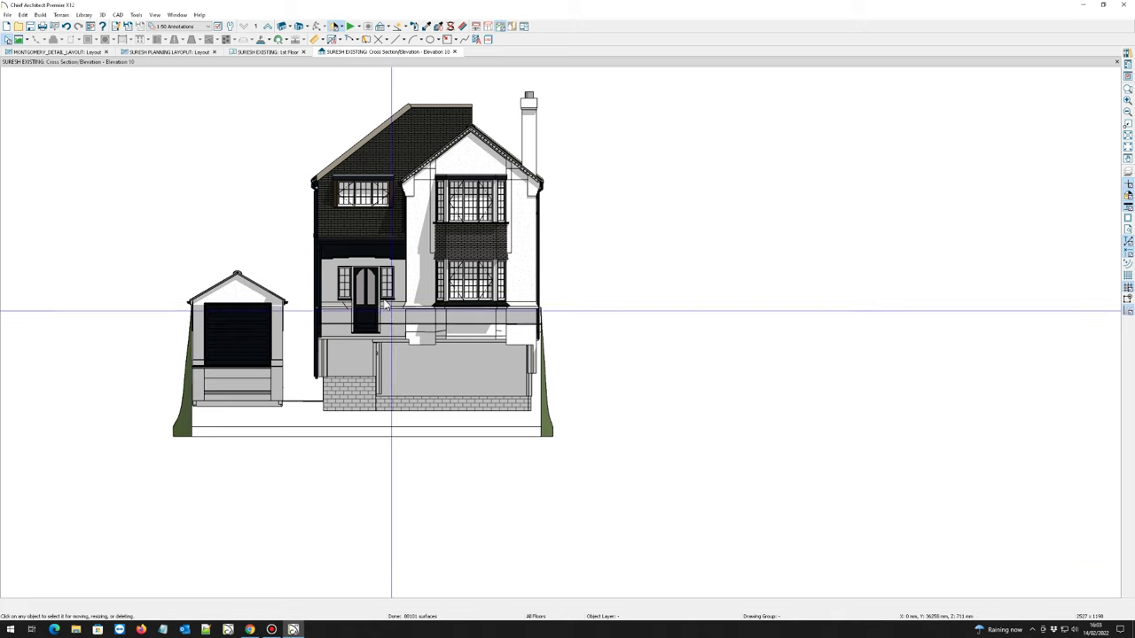
- Send Elevation 10 to the layout at 1 = 100 as plot lines, suppressing the folder-location warning
scroll(308, 197, "up", 1)
scroll(308, 197, "down", 1)
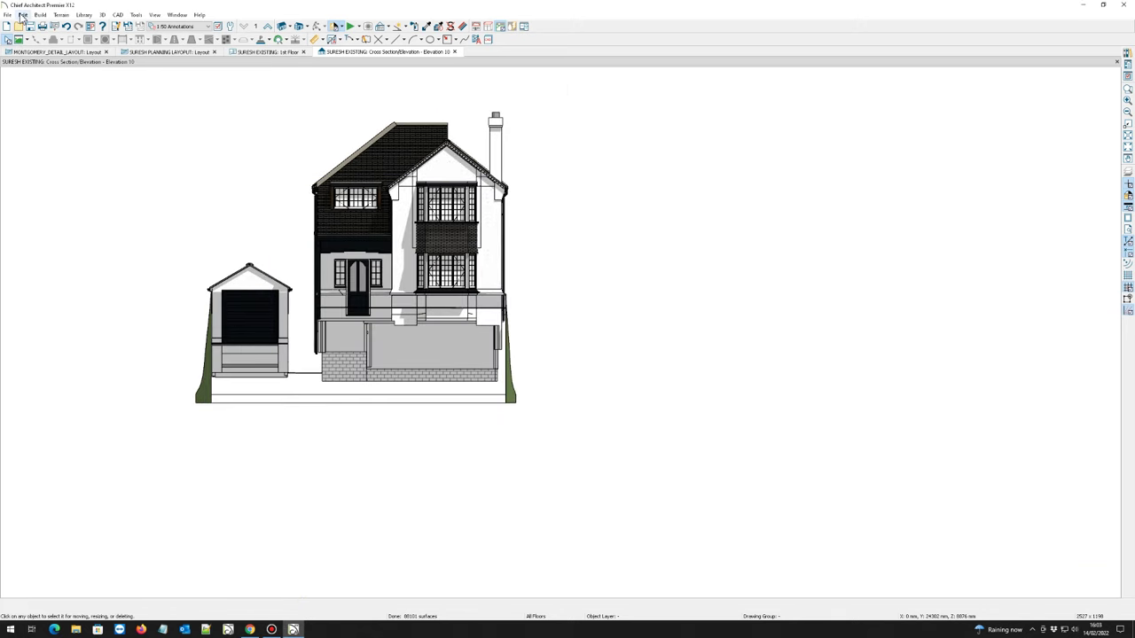
left_click(8, 15)
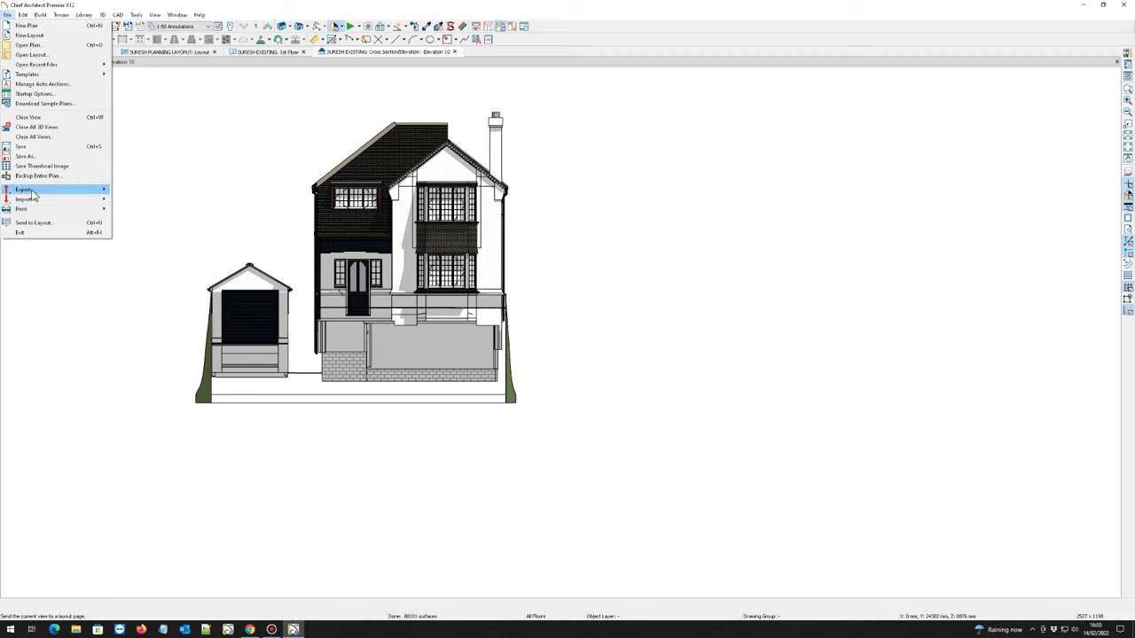
mouse_move(33, 191)
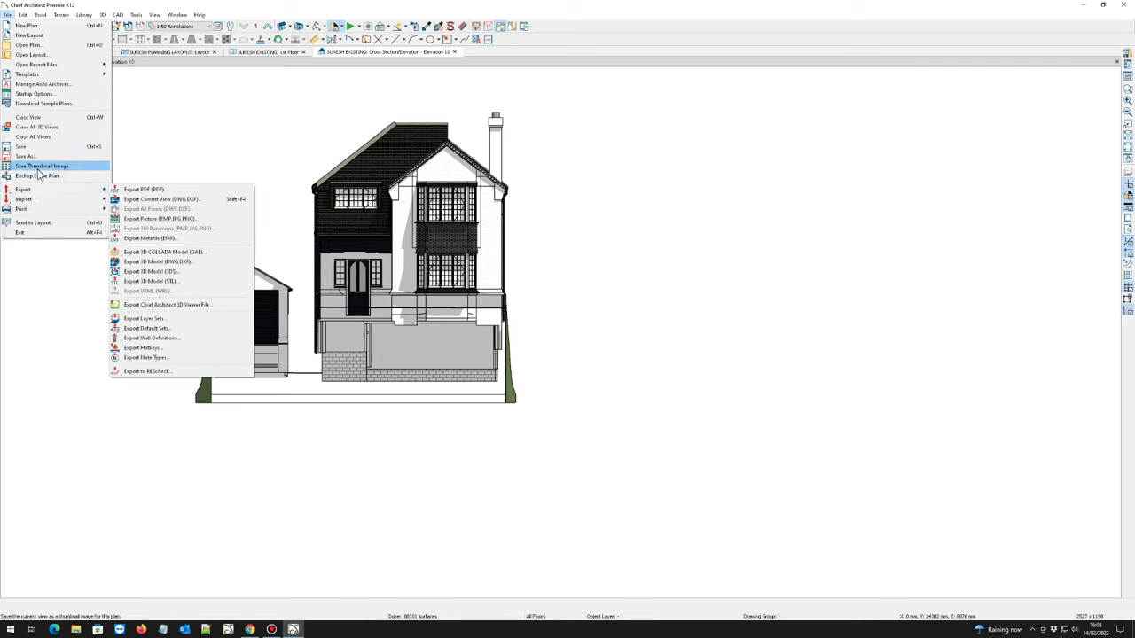
left_click(47, 226)
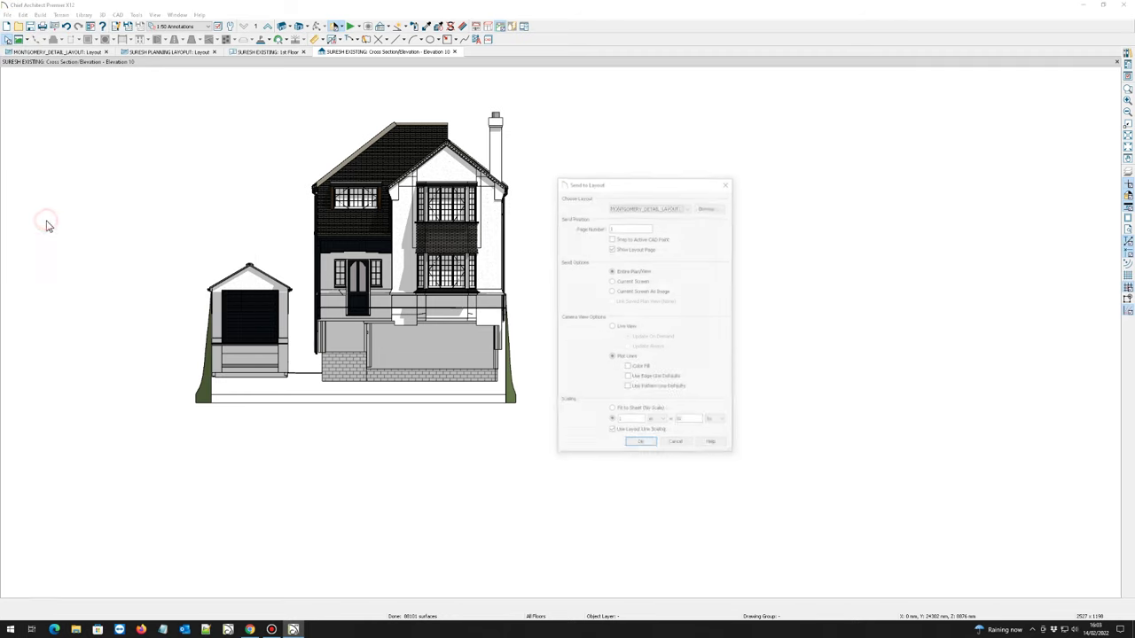
double_click(692, 421)
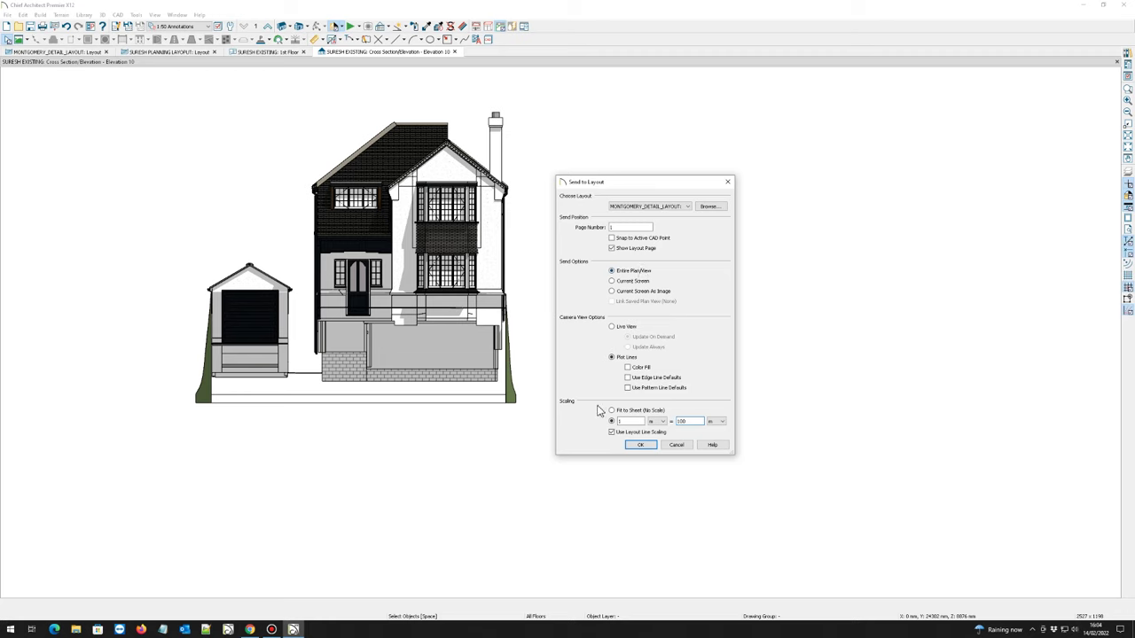
left_click(615, 358)
left_click(640, 446)
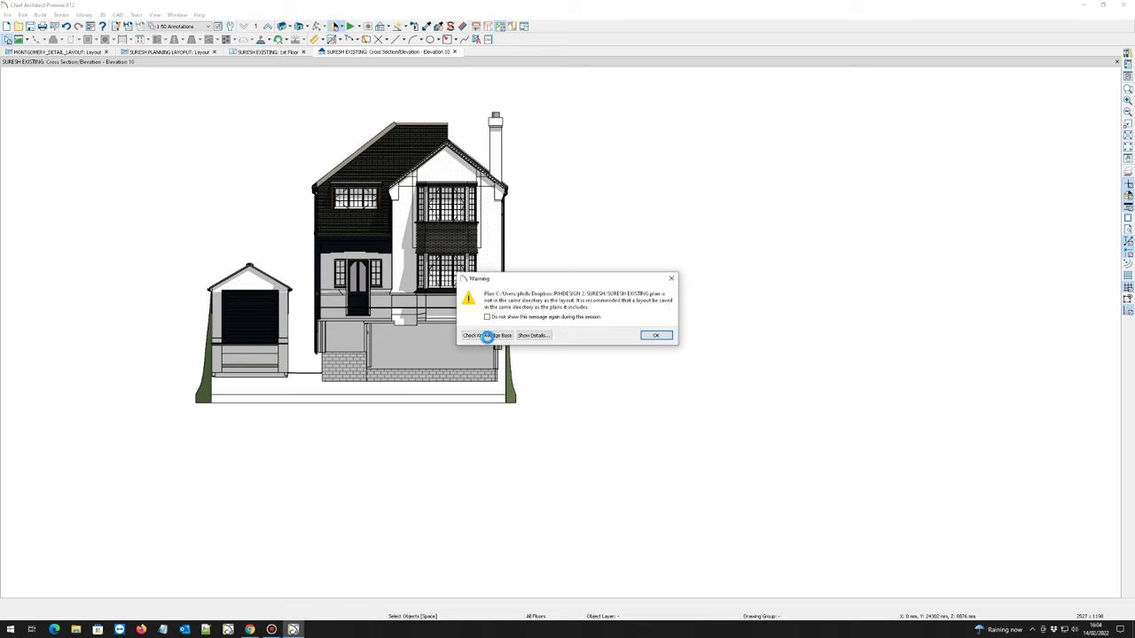
left_click(486, 316)
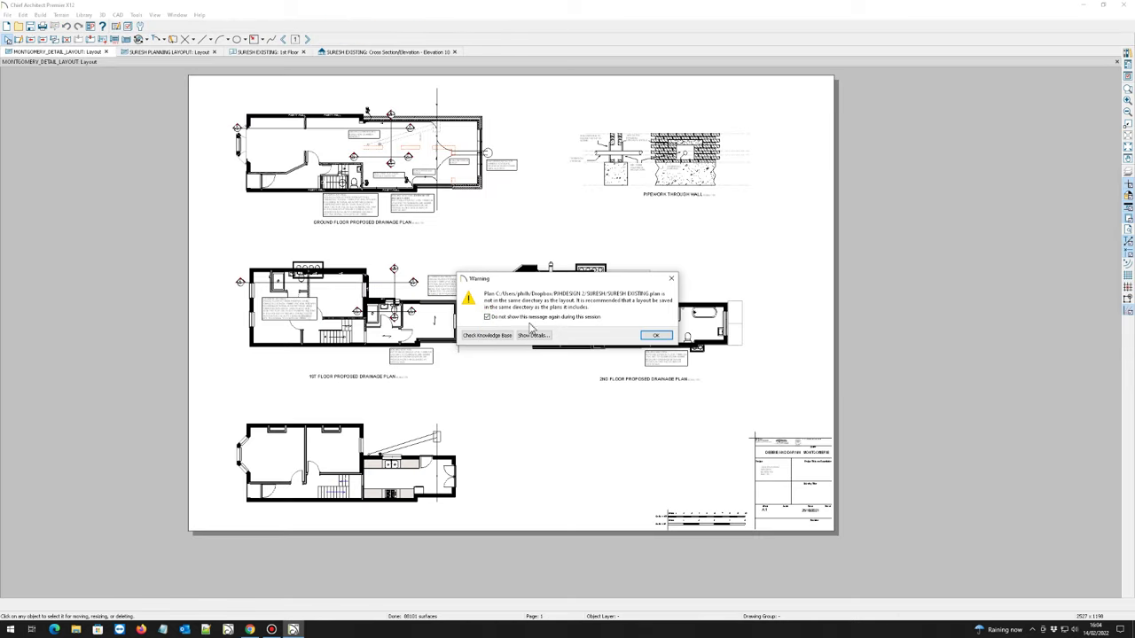
left_click(669, 279)
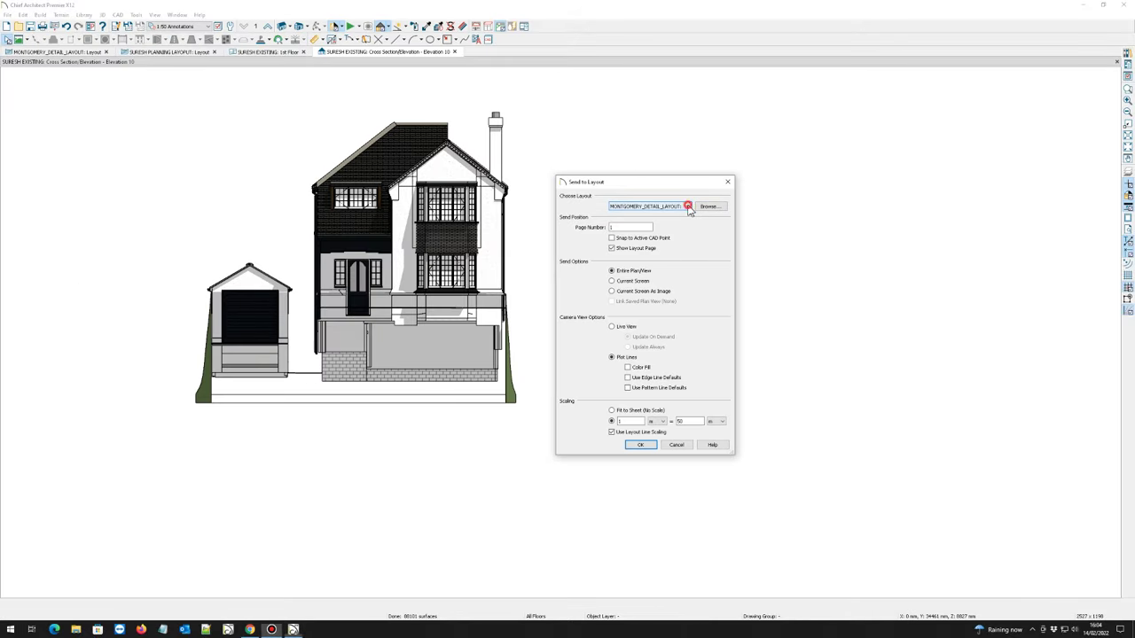
- Open the Choose Layout list to pick the planning layout as the destination
left_click(687, 206)
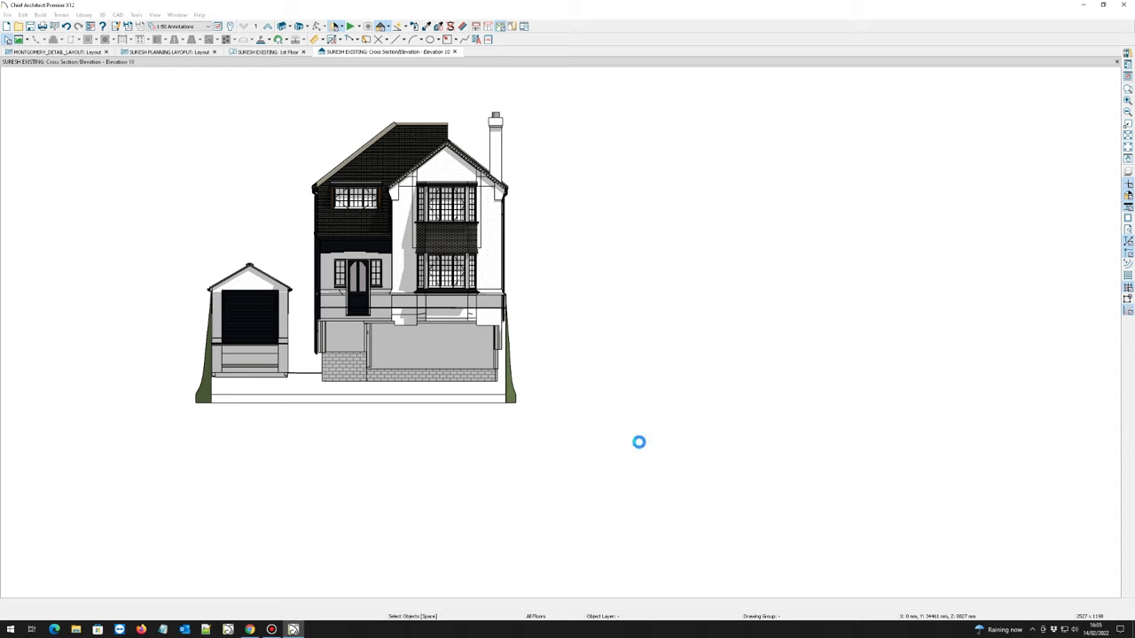
scroll(417, 280, "up", 3)
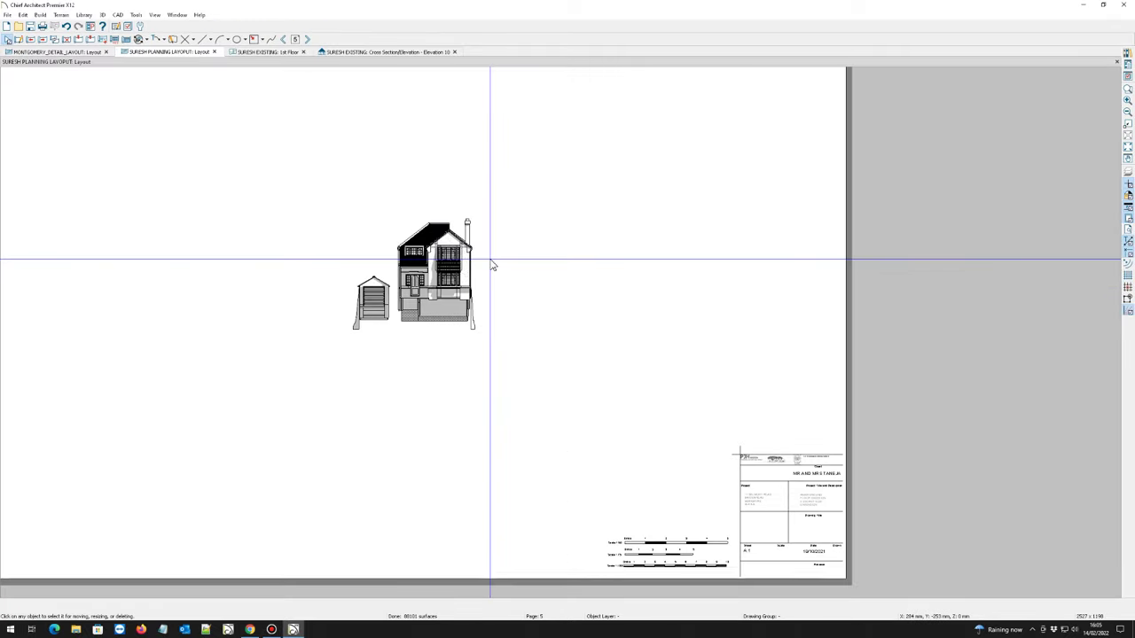
scroll(450, 266, "up", 5)
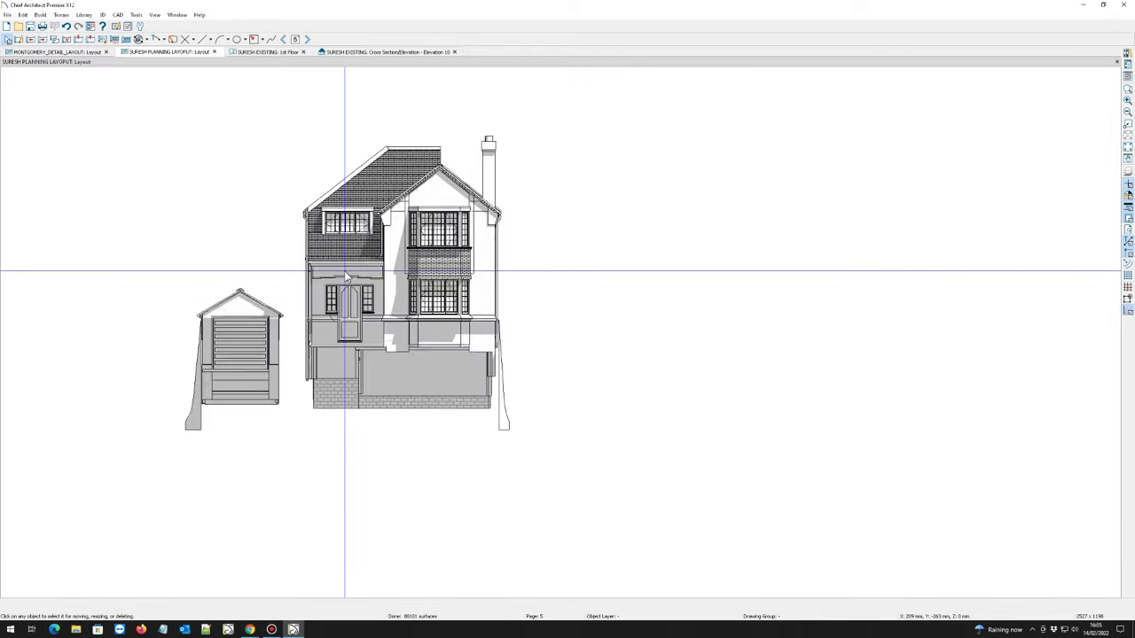
scroll(332, 274, "down", 2)
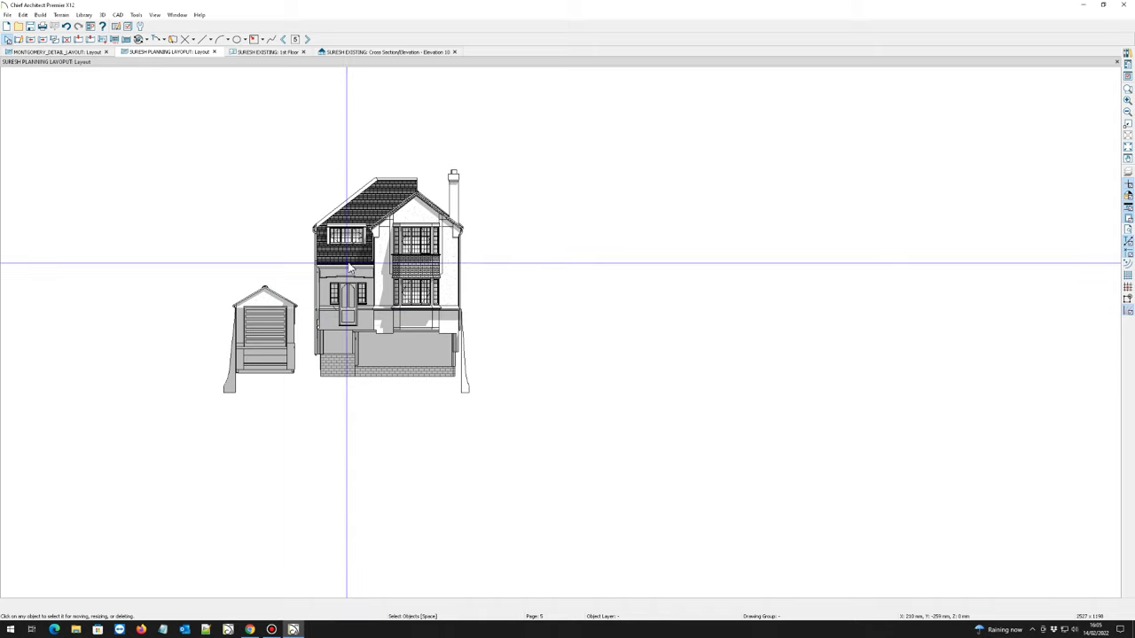
scroll(350, 266, "up", 1)
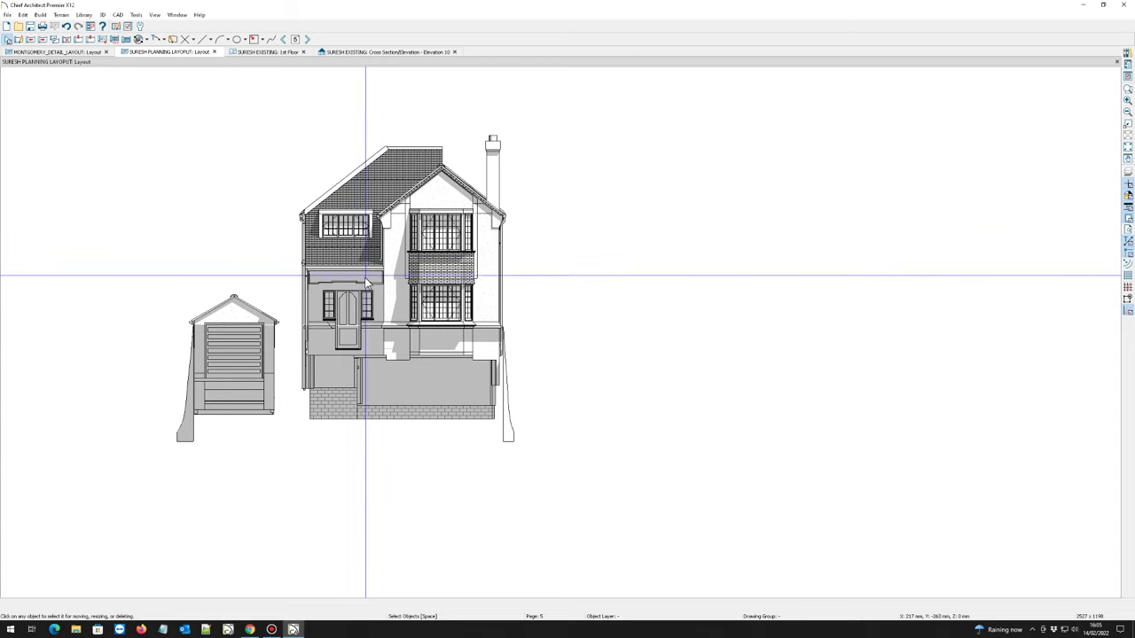
scroll(360, 296, "up", 1)
scroll(357, 295, "down", 1)
scroll(358, 295, "up", 1)
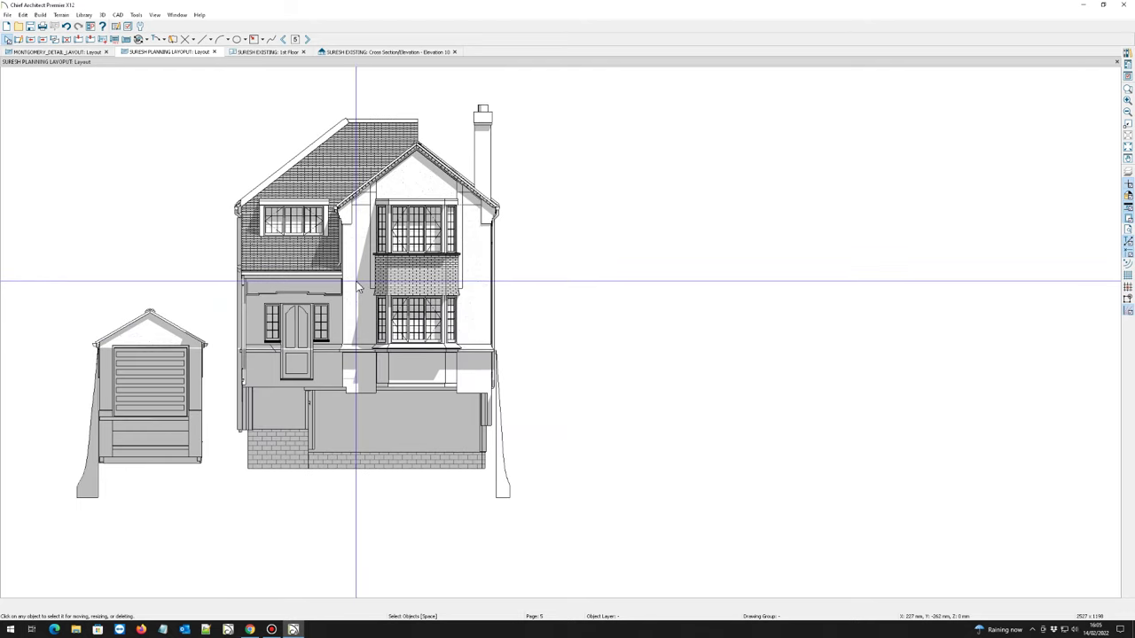
scroll(377, 237, "up", 1)
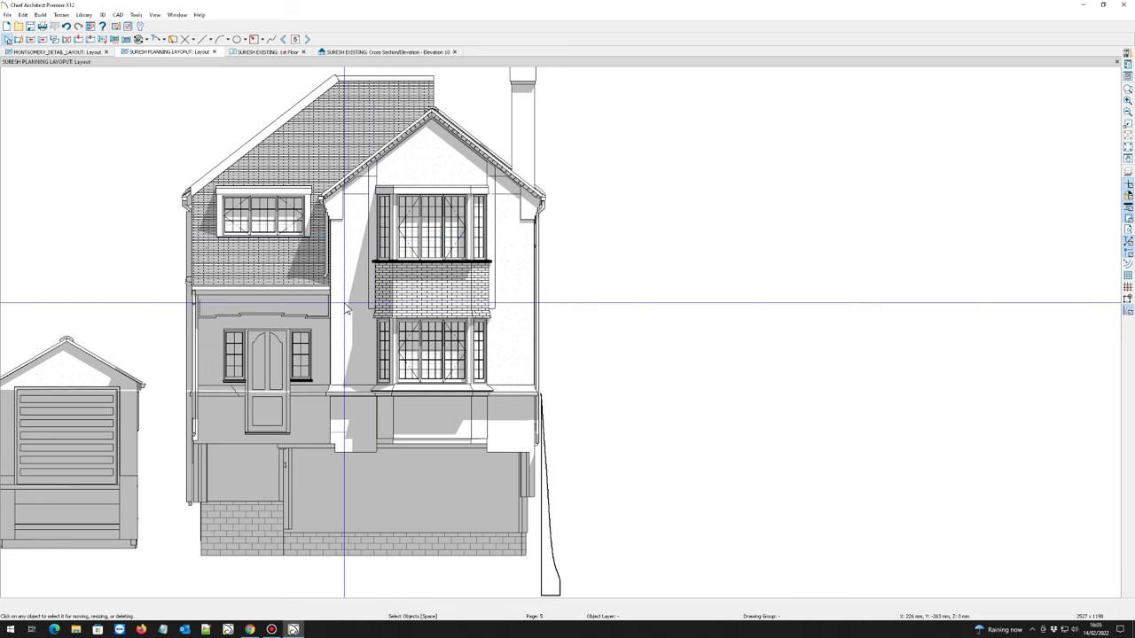
scroll(336, 252, "down", 1)
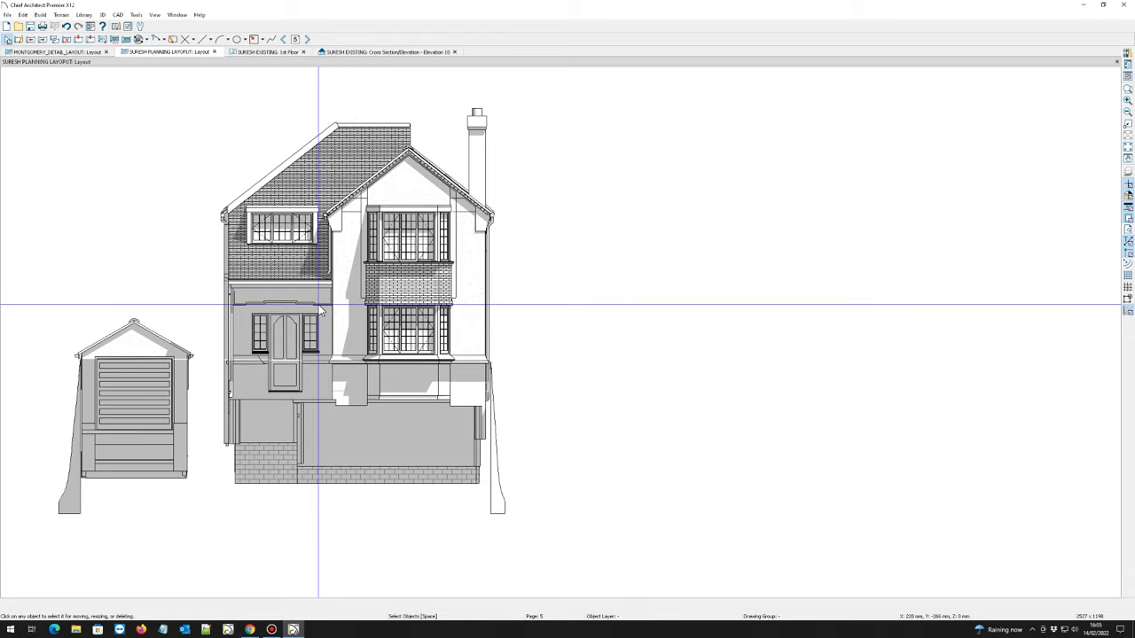
scroll(531, 308, "down", 1)
scroll(434, 315, "up", 1)
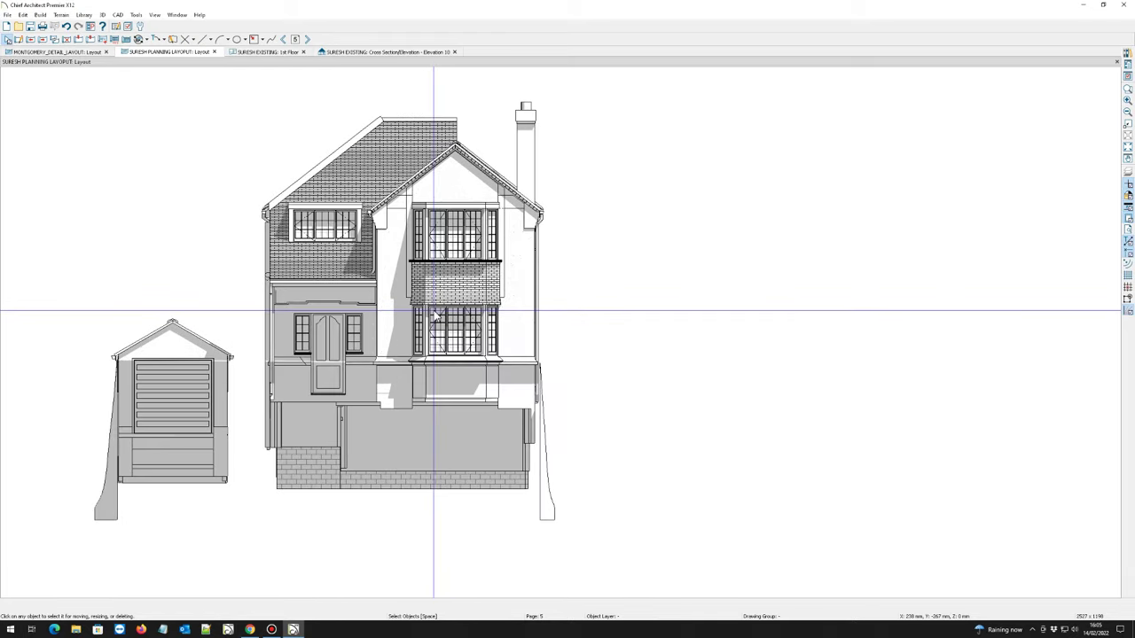
scroll(434, 314, "up", 1)
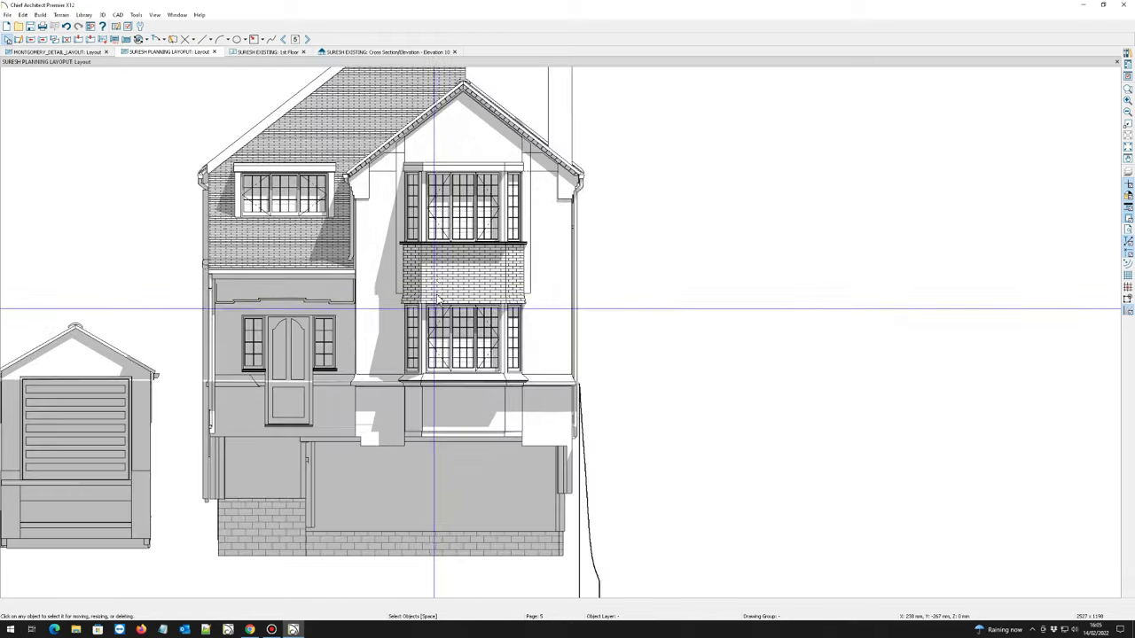
scroll(435, 269, "down", 4)
scroll(402, 285, "down", 1)
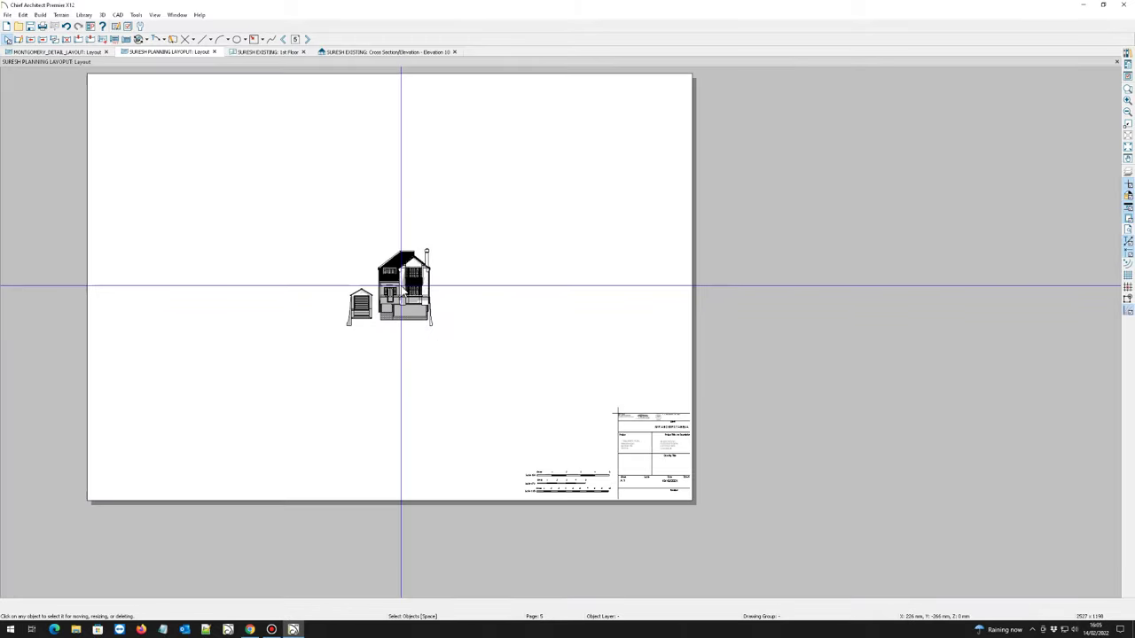
scroll(403, 289, "up", 3)
scroll(403, 289, "up", 3)
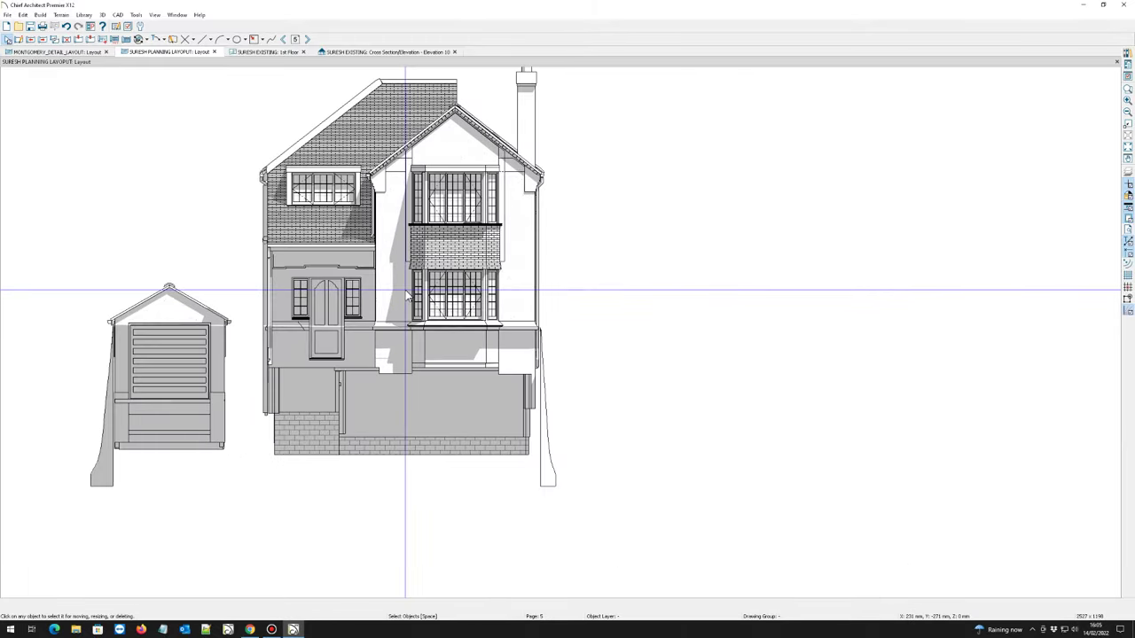
- Drag the elevation layout box's bottom edge up to ground level, hiding the foundations
left_click(405, 286)
scroll(366, 348, "down", 2)
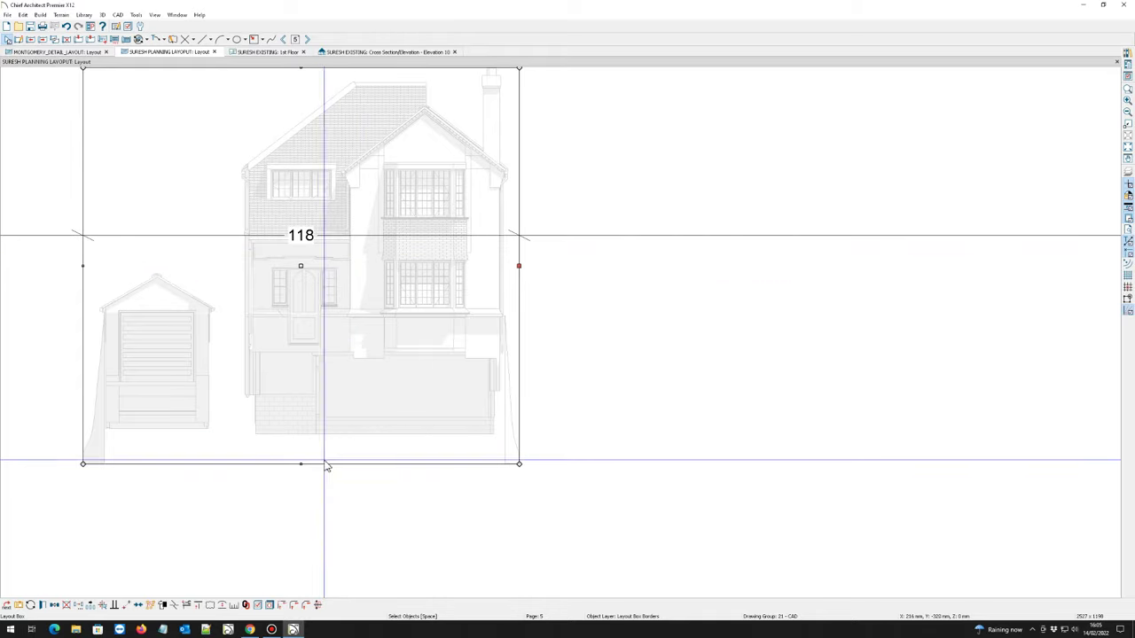
scroll(301, 461, "down", 1)
left_click_drag(301, 461, 301, 394)
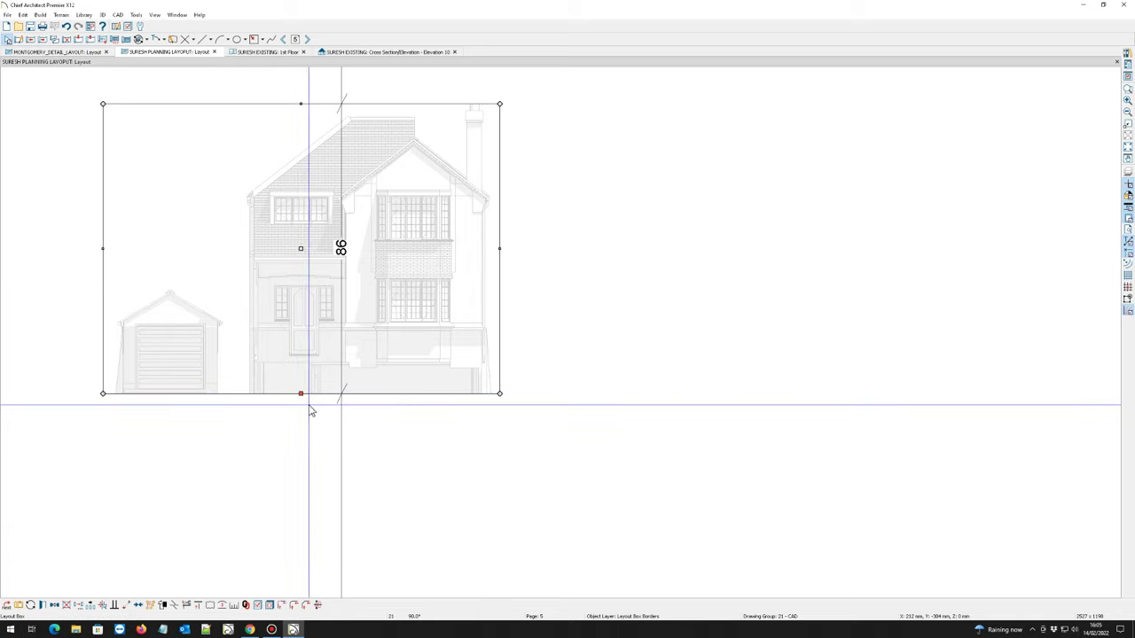
left_click(257, 411)
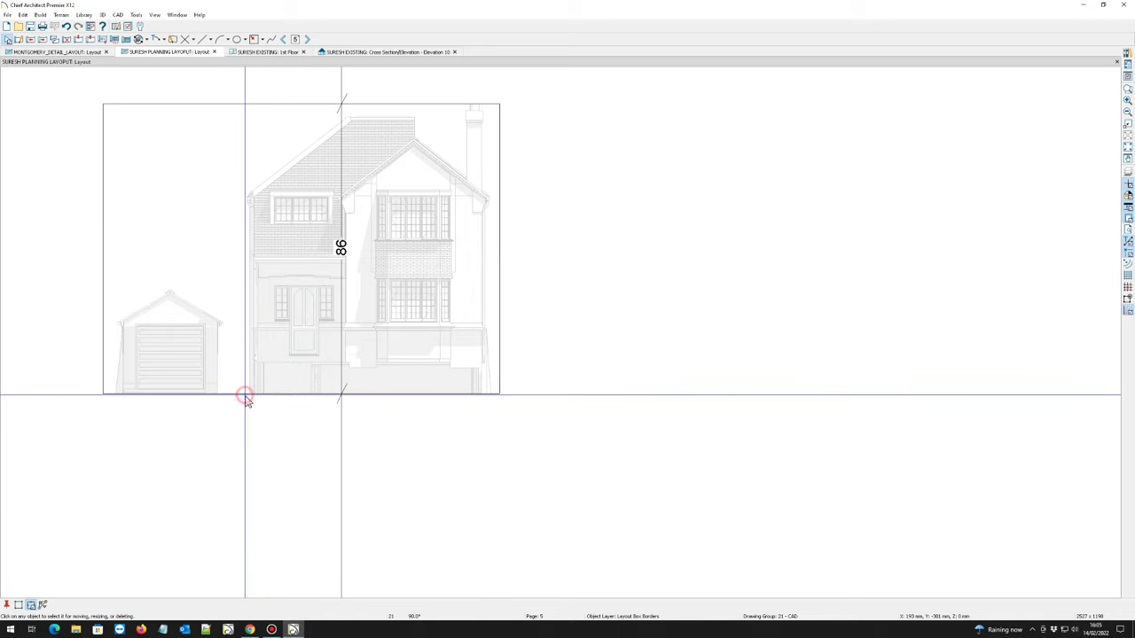
left_click(248, 396)
left_click_drag(253, 393, 257, 361)
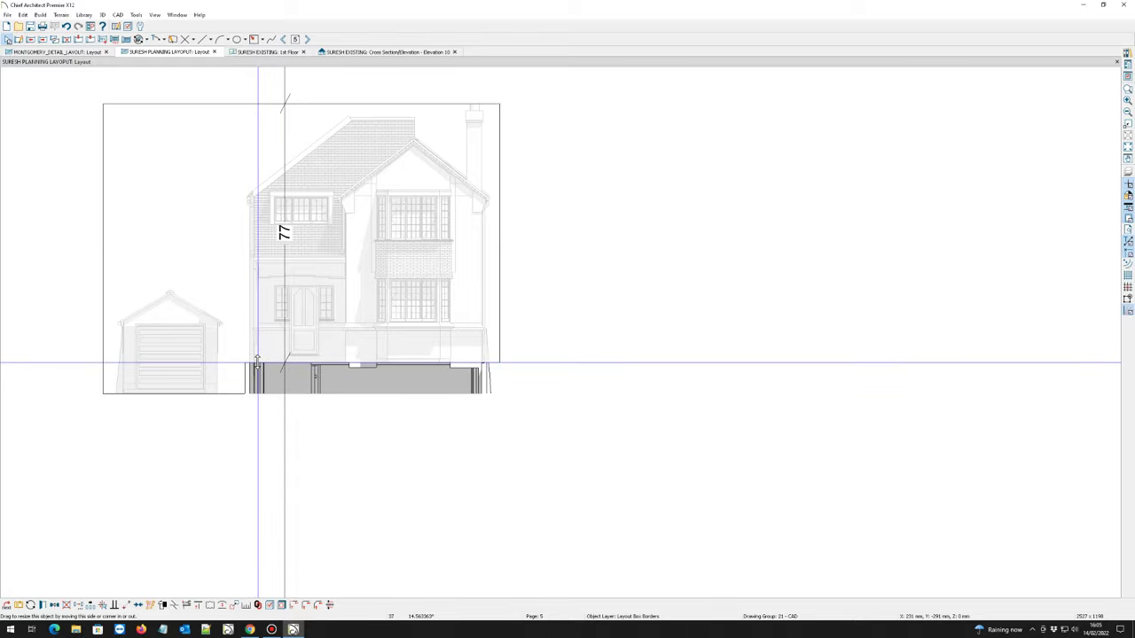
key("Escape")
scroll(390, 363, "down", 2)
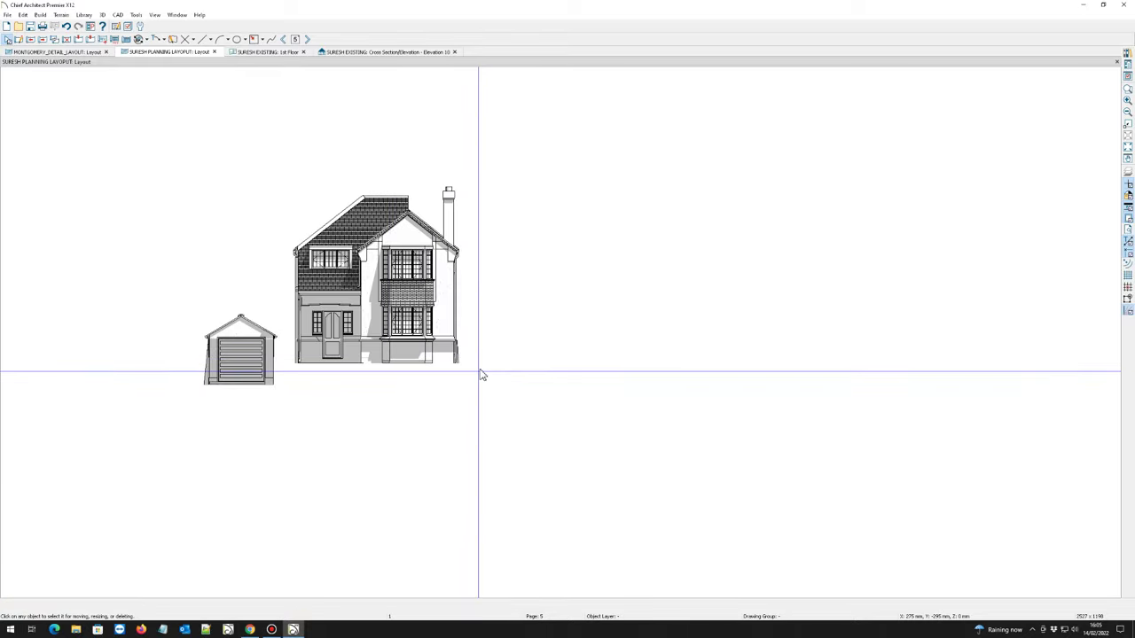
- Shift the vertical line beside the bay window and snap the layout line corner onto the gable roof edge
scroll(481, 372, "up", 2)
scroll(417, 296, "up", 1)
scroll(279, 107, "up", 4)
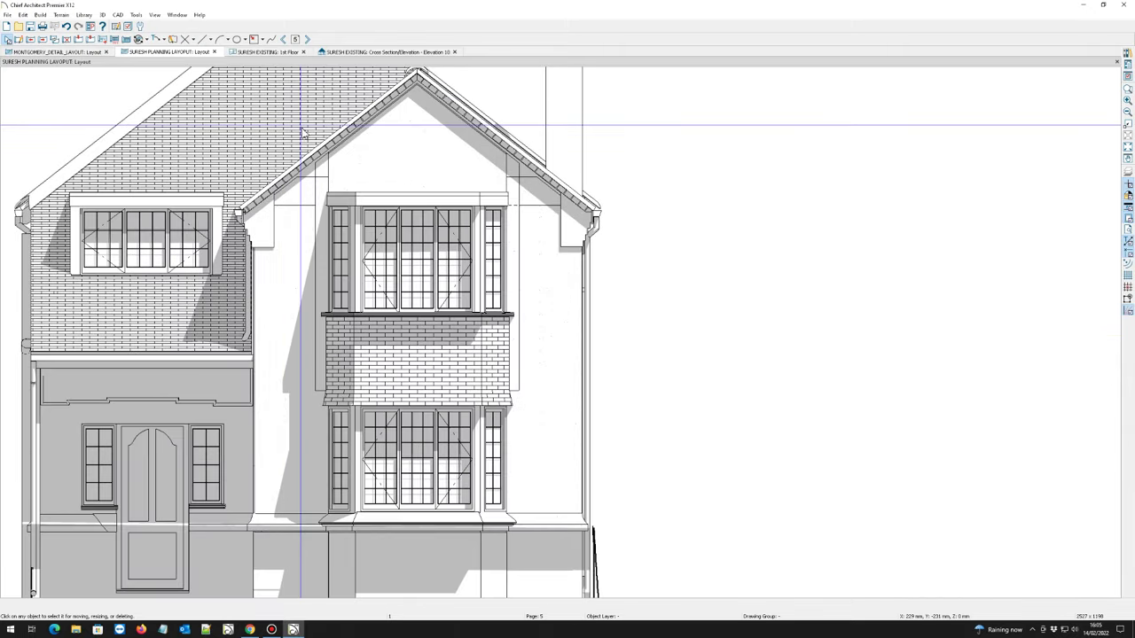
scroll(315, 150, "down", 3)
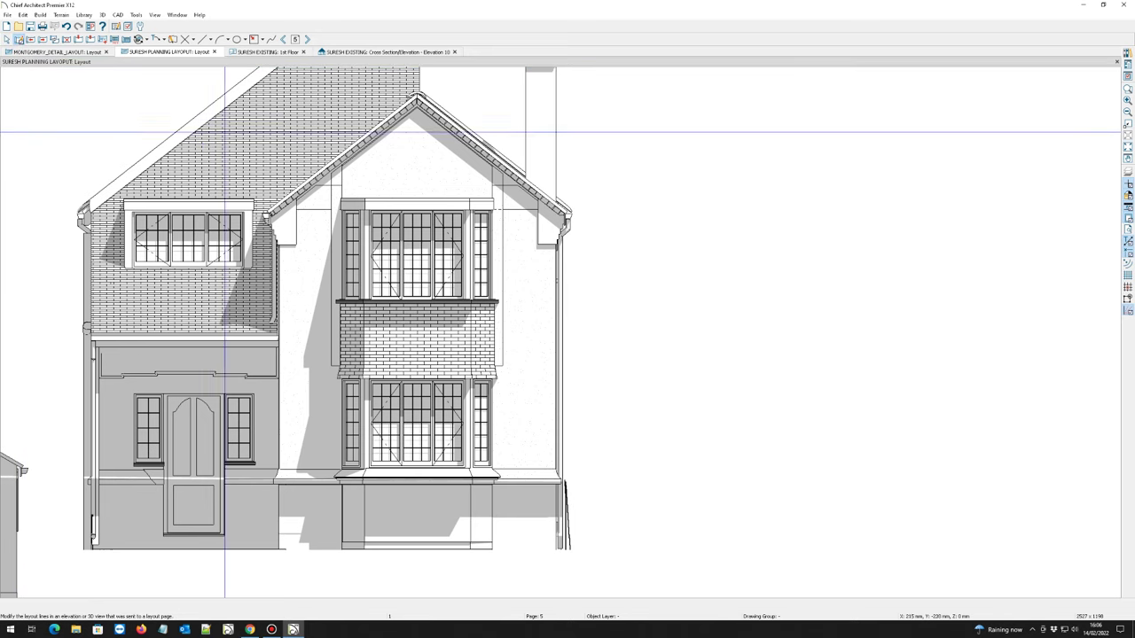
scroll(336, 177, "up", 3)
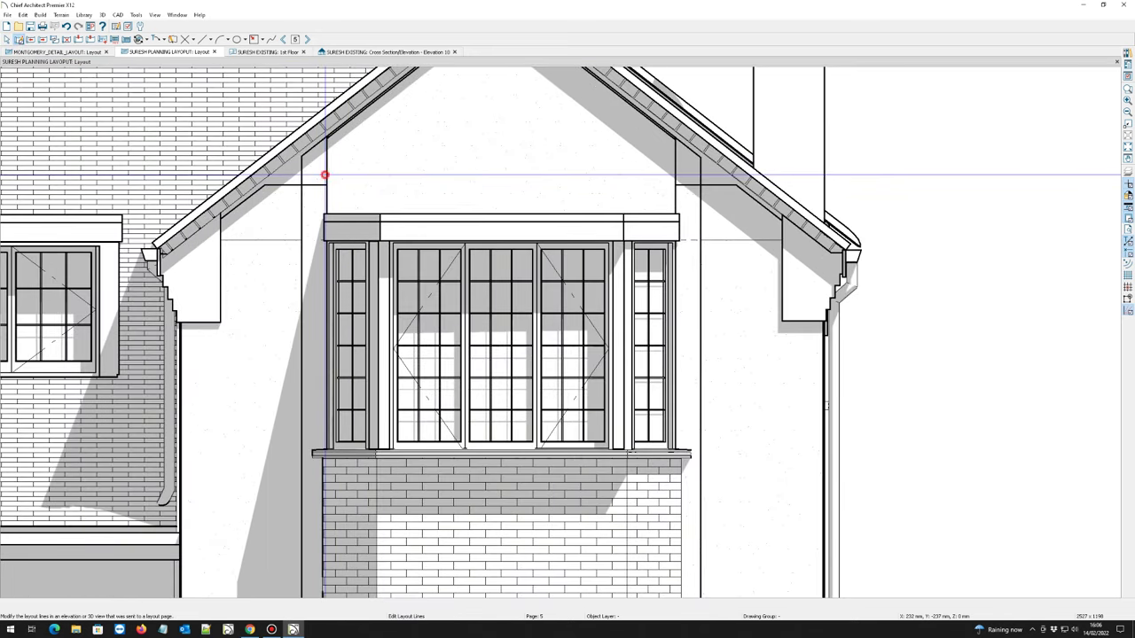
left_click(327, 178)
mouse_move(332, 190)
left_mouse_down()
mouse_move(301, 205)
mouse_move(262, 189)
mouse_move(246, 237)
mouse_move(284, 237)
mouse_move(299, 166)
mouse_move(328, 136)
left_mouse_up()
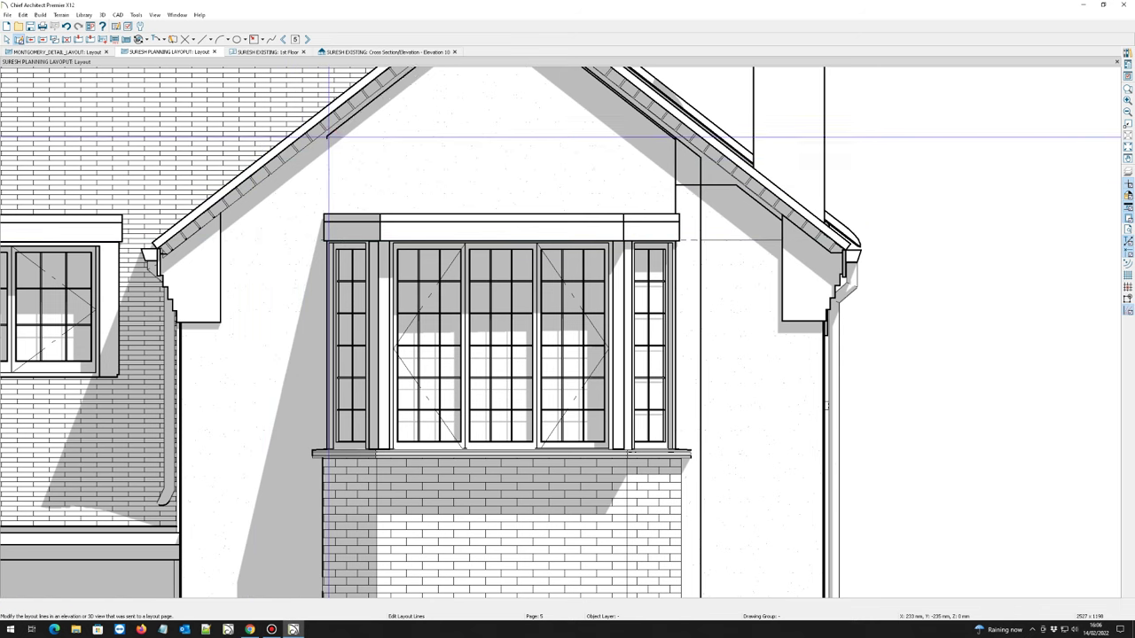
scroll(328, 136, "down", 2)
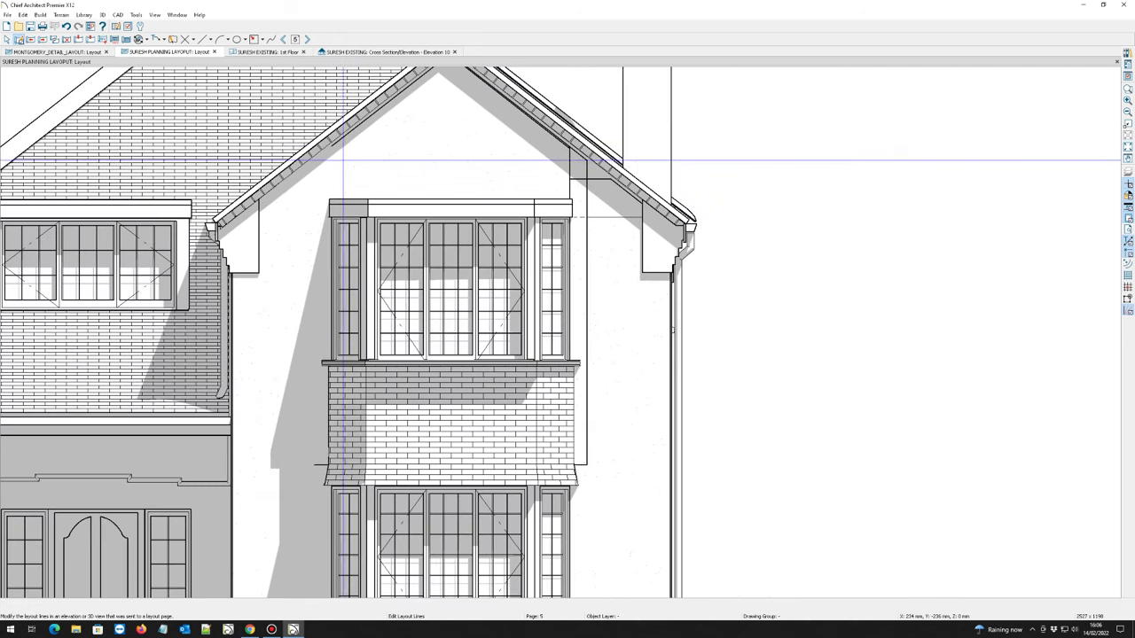
mouse_move(352, 132)
left_mouse_down()
mouse_move(478, 134)
mouse_move(581, 187)
mouse_move(568, 174)
mouse_move(585, 175)
mouse_move(599, 258)
mouse_move(628, 195)
mouse_move(570, 147)
left_mouse_up()
scroll(568, 147, "down", 5)
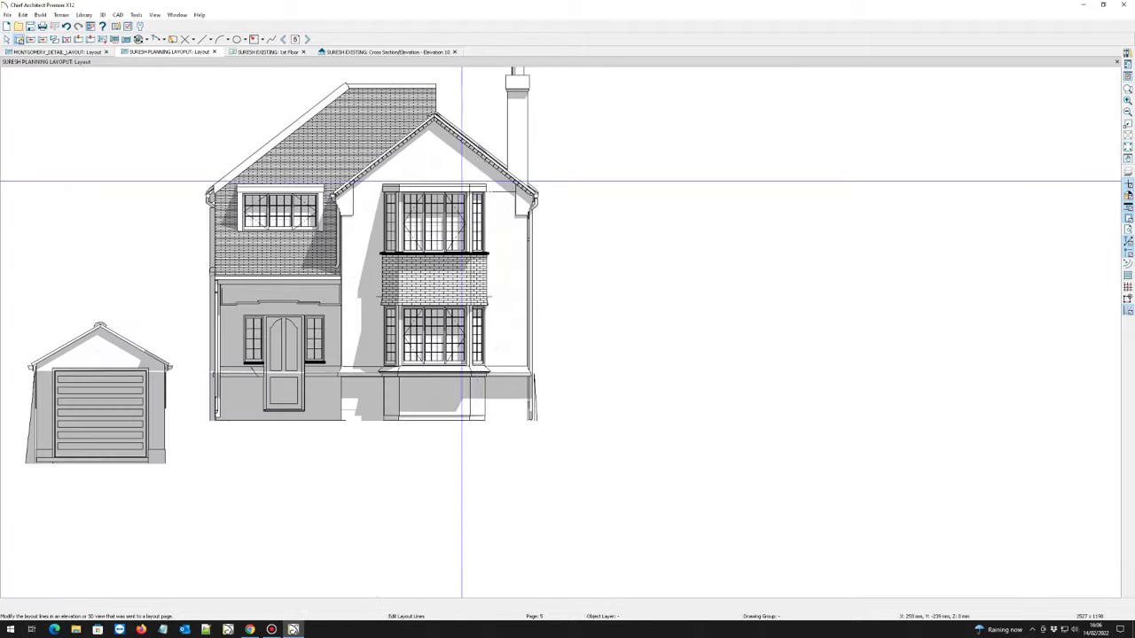
scroll(370, 363, "up", 3)
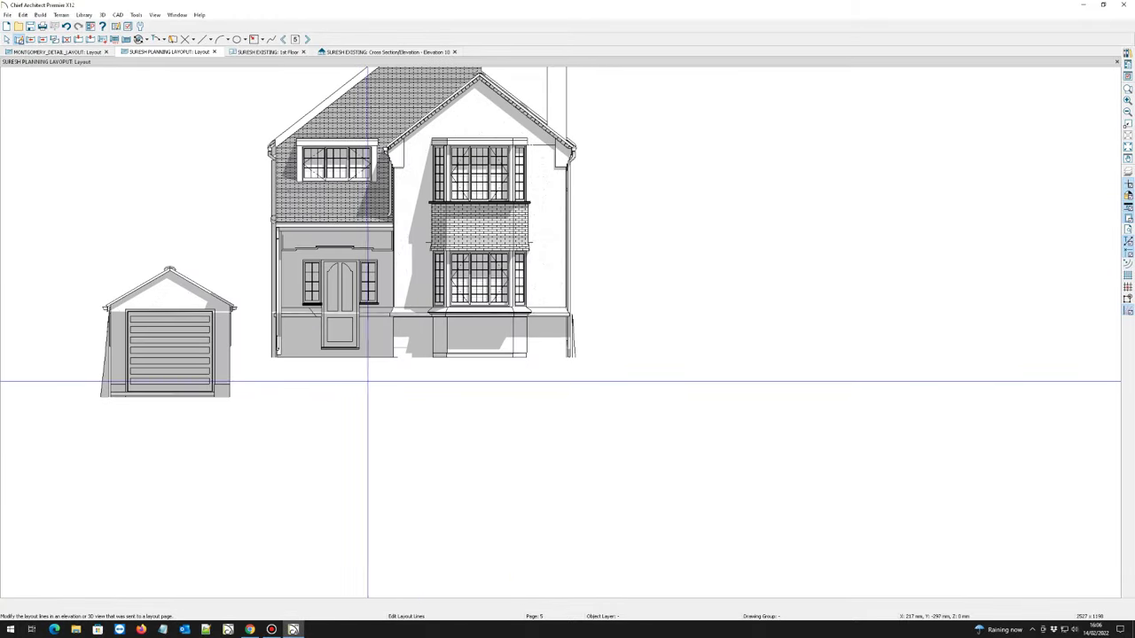
scroll(366, 367, "down", 2)
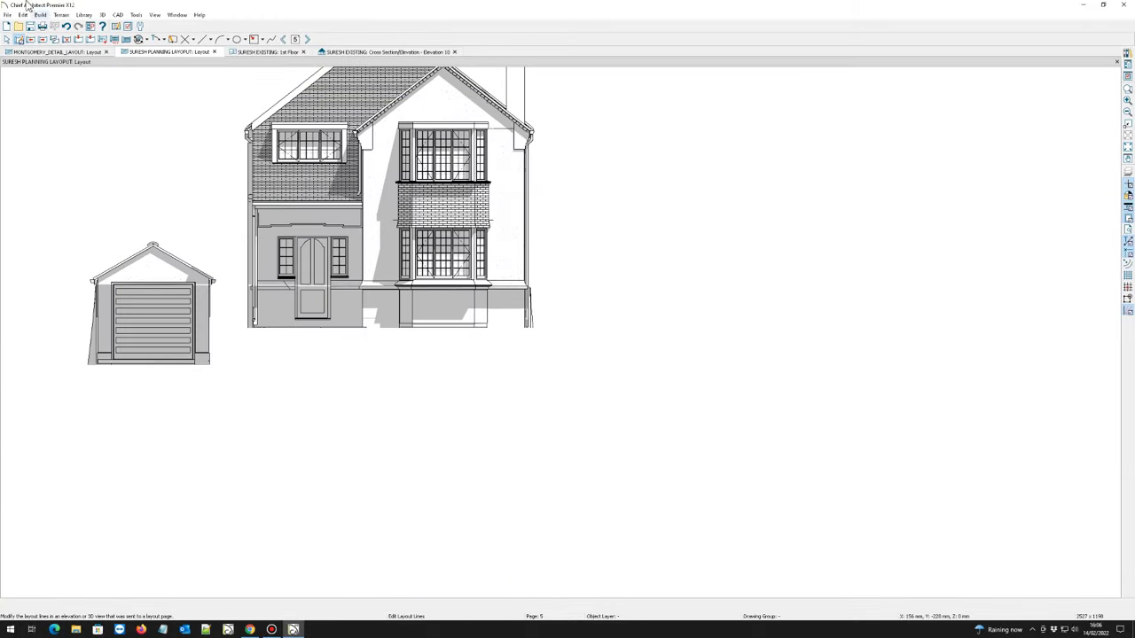
scroll(233, 375, "up", 8)
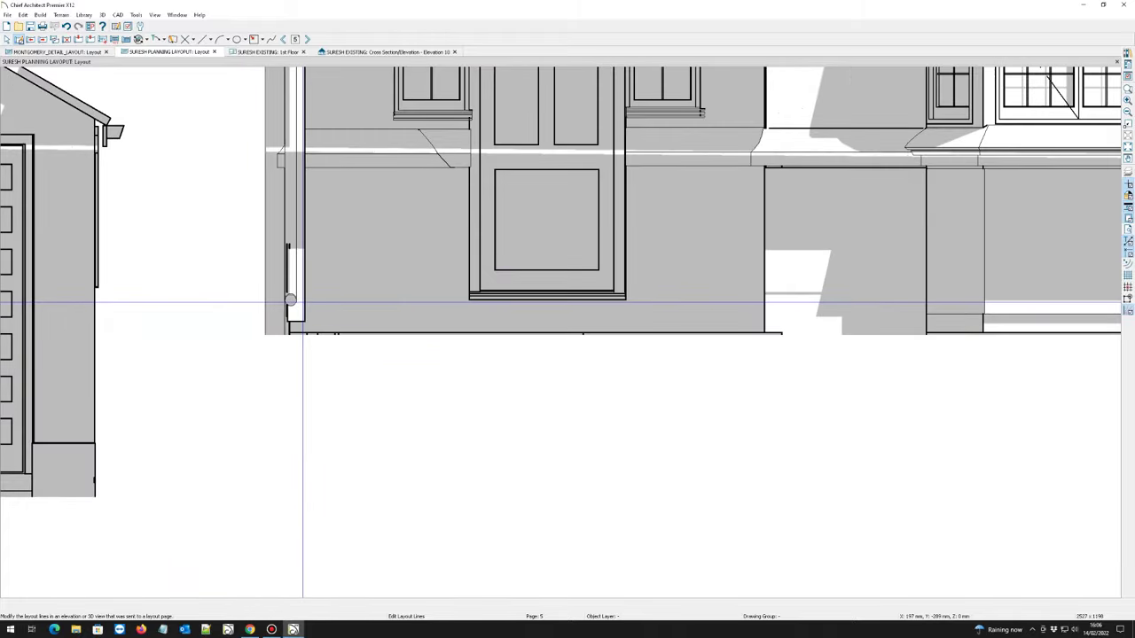
scroll(293, 307, "down", 3)
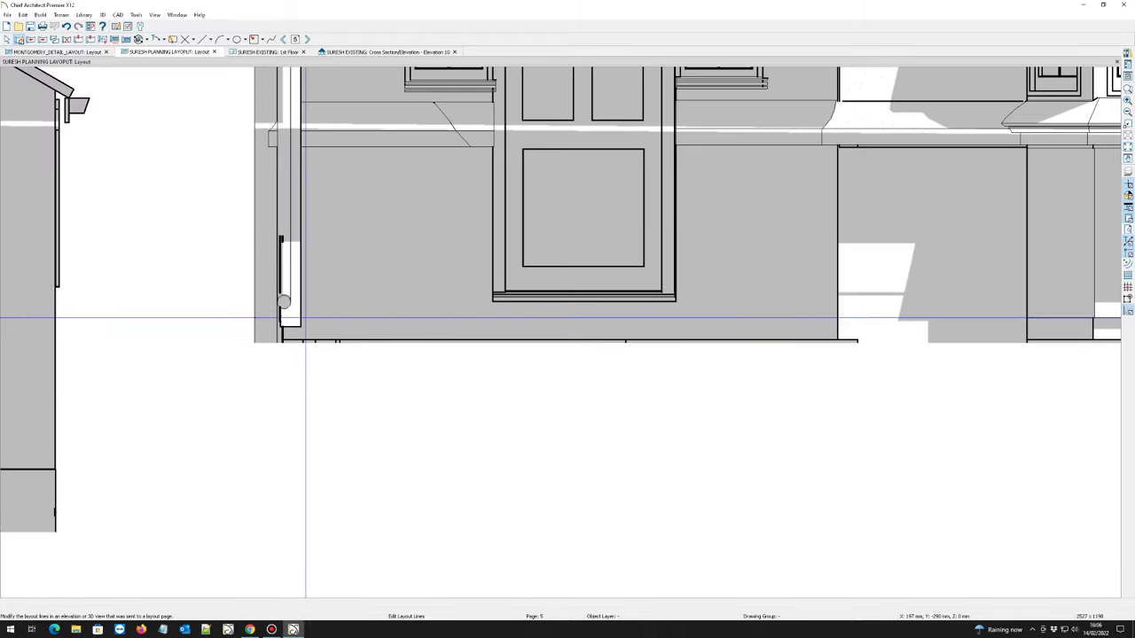
scroll(319, 314, "up", 1)
scroll(332, 321, "down", 4)
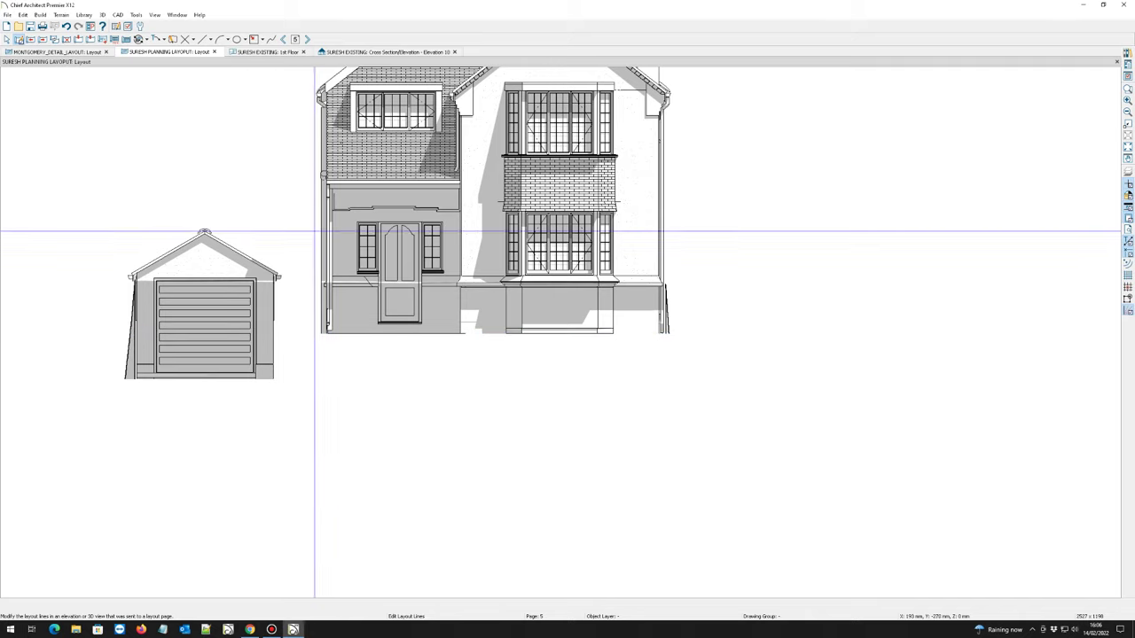
scroll(339, 239, "up", 2)
scroll(339, 239, "up", 3)
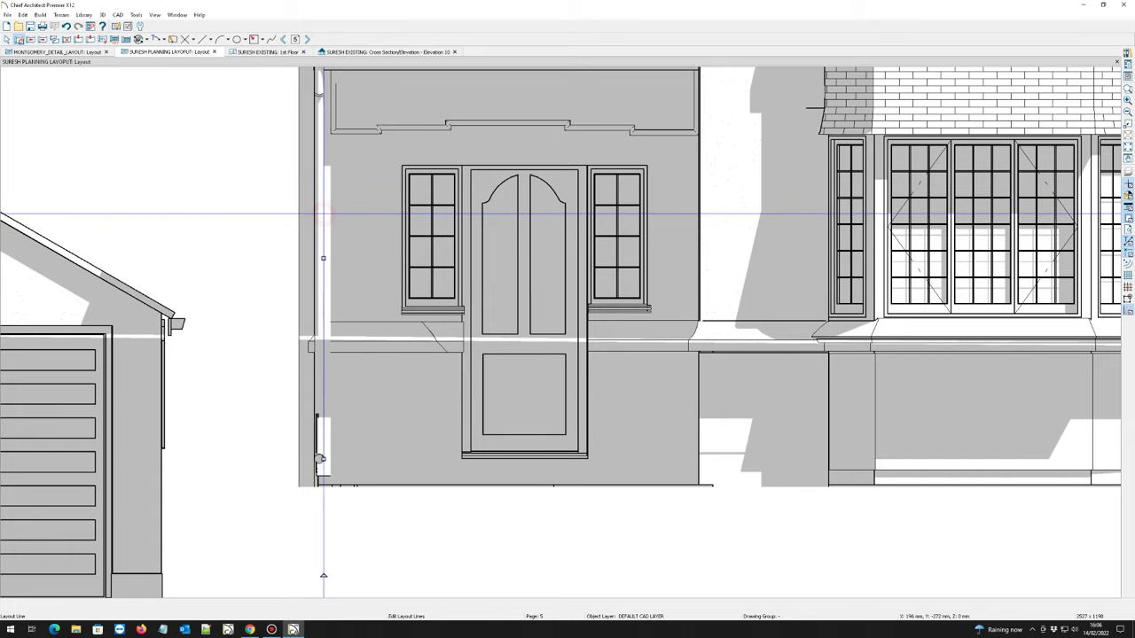
scroll(322, 213, "down", 2)
scroll(372, 271, "down", 1)
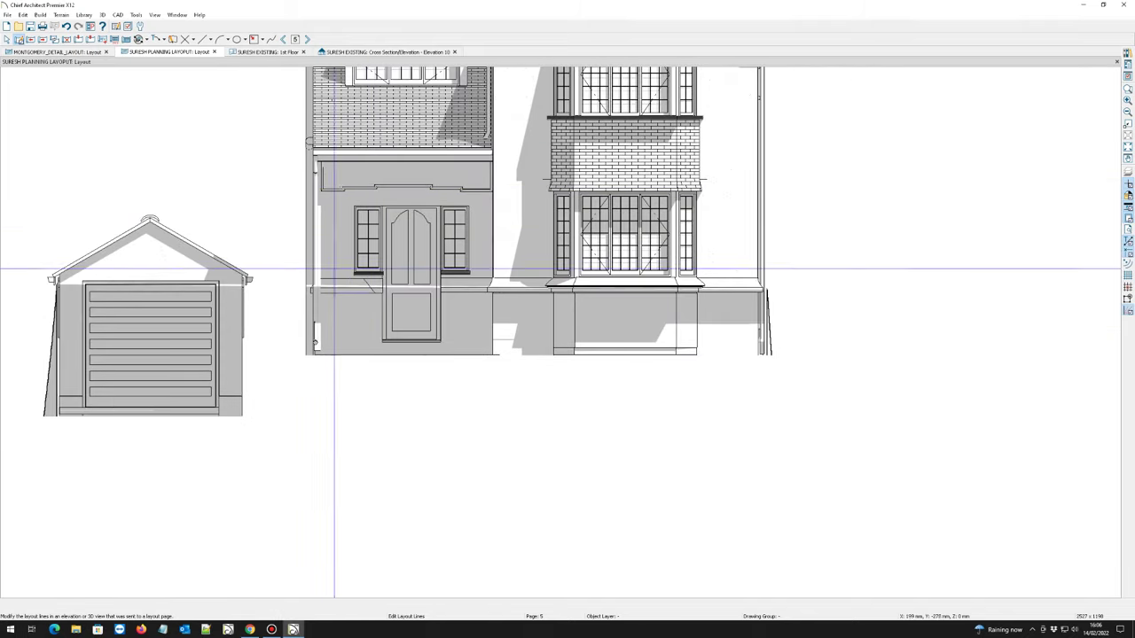
scroll(328, 310, "down", 1)
scroll(317, 316, "down", 1)
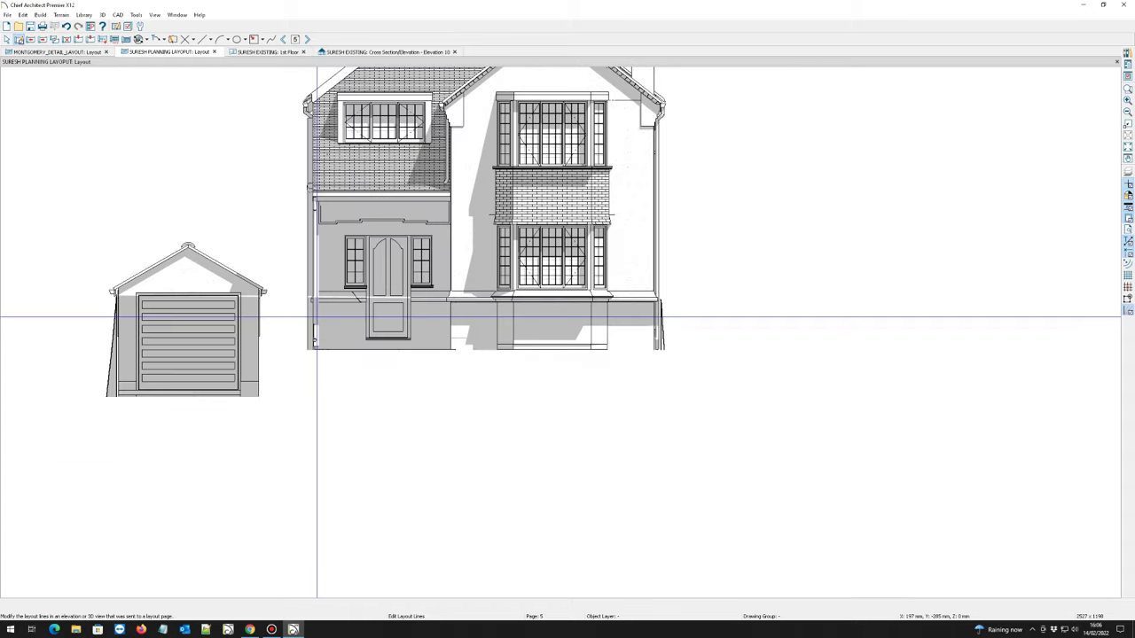
scroll(311, 316, "down", 1)
scroll(352, 299, "down", 2)
scroll(351, 217, "up", 2)
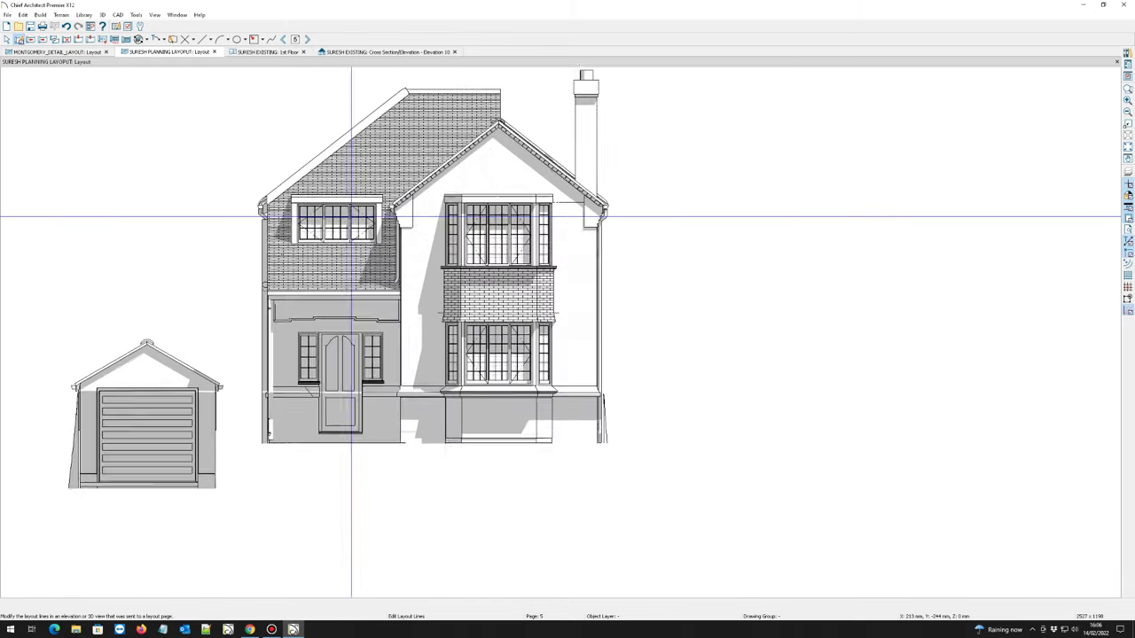
scroll(351, 217, "up", 3)
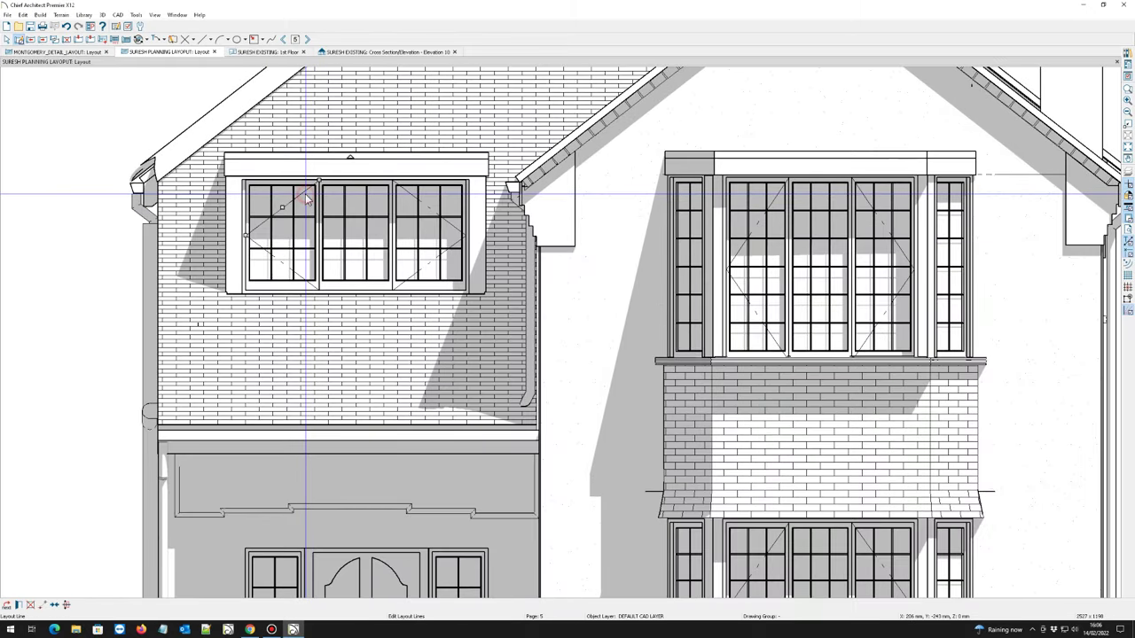
key("Escape")
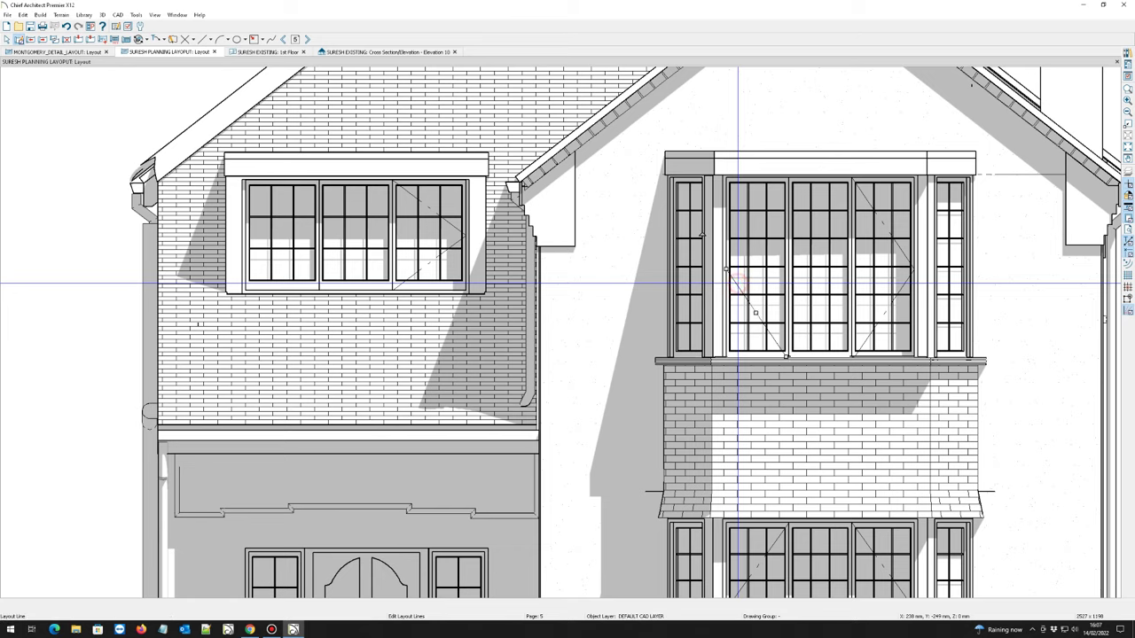
scroll(737, 285, "down", 6)
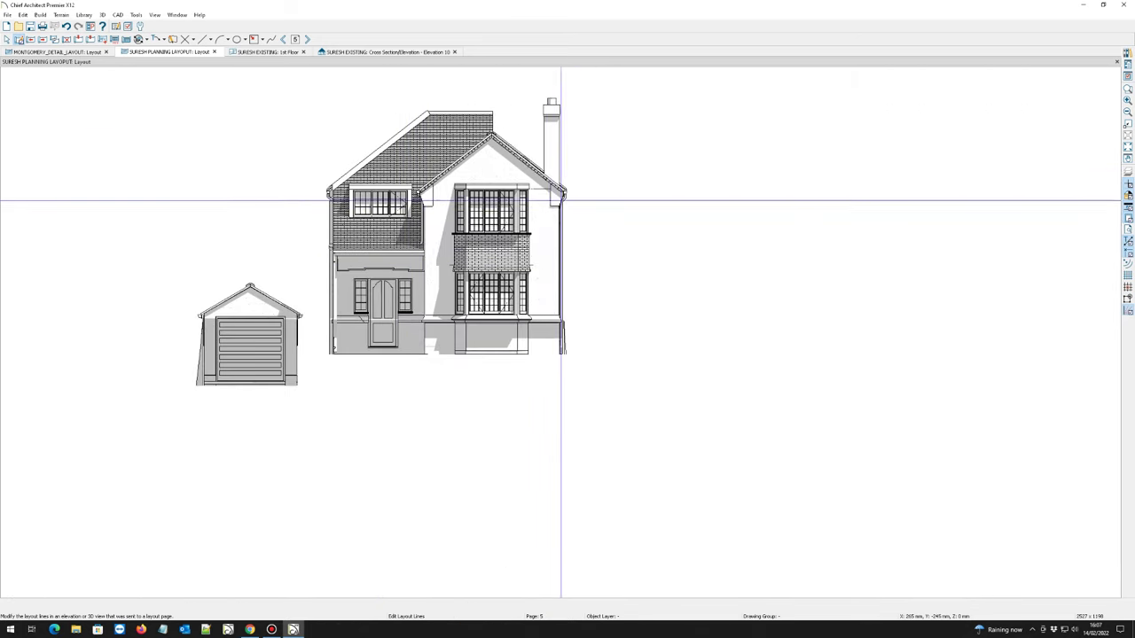
scroll(560, 200, "up", 5)
left_click(496, 210)
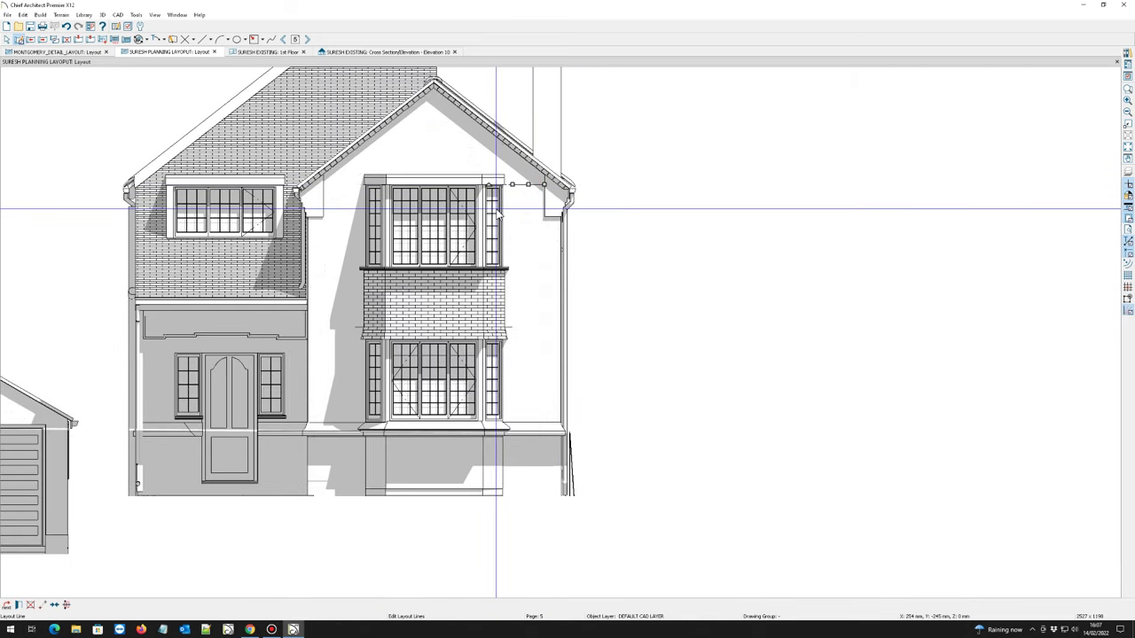
scroll(562, 195, "down", 4)
scroll(588, 298, "up", 5)
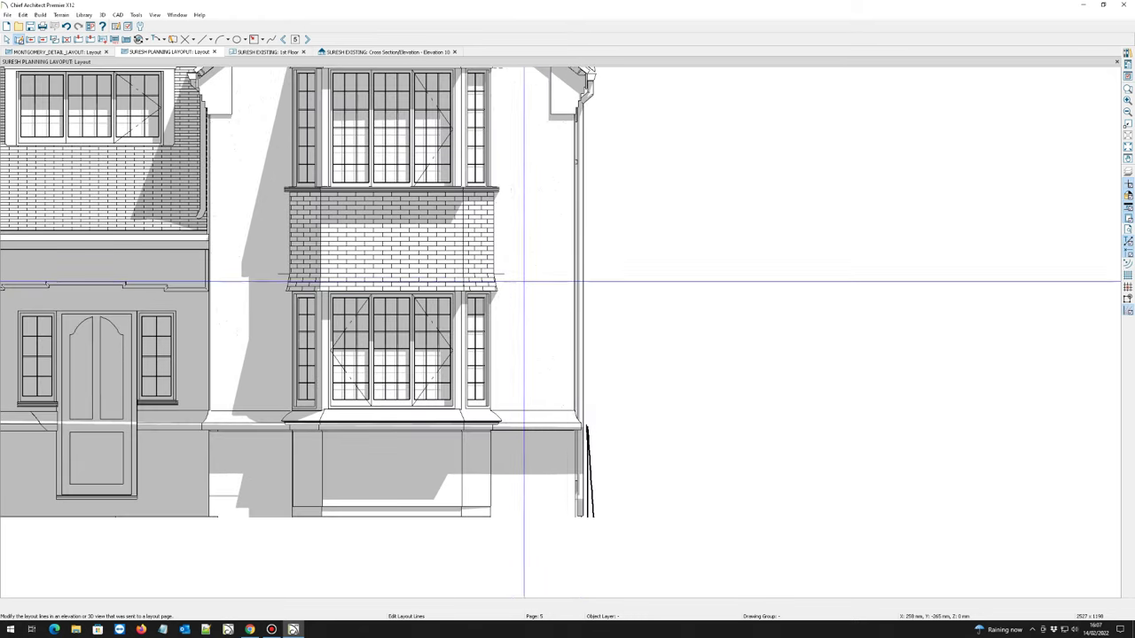
left_click(503, 275)
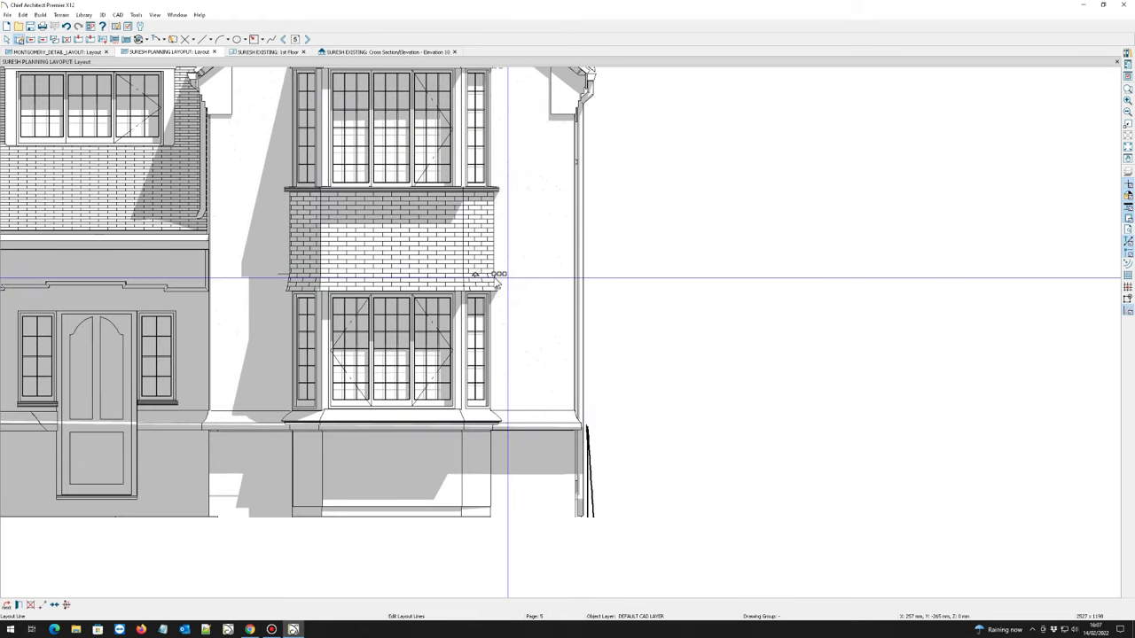
key("Escape")
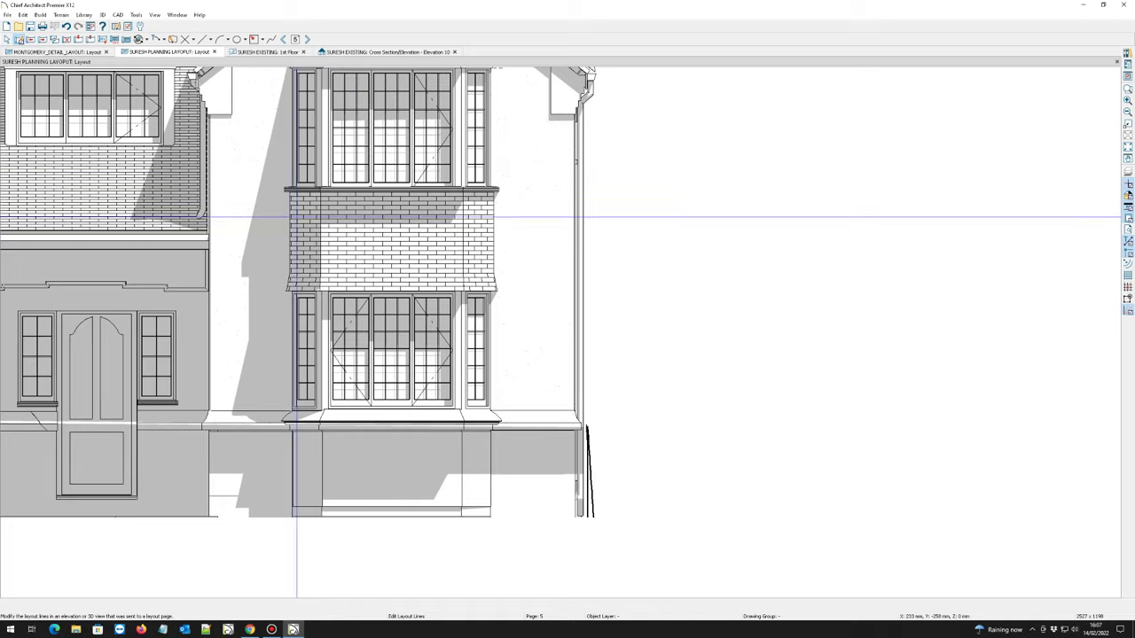
scroll(296, 256, "down", 5)
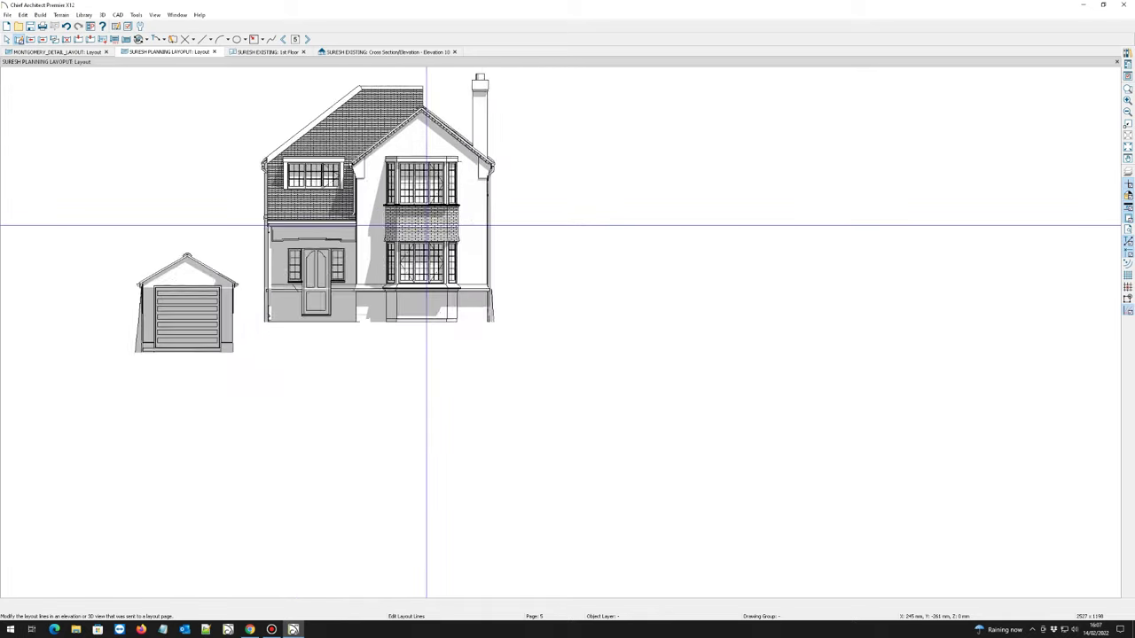
scroll(405, 246, "down", 2)
scroll(364, 256, "up", 4)
scroll(360, 276, "up", 2)
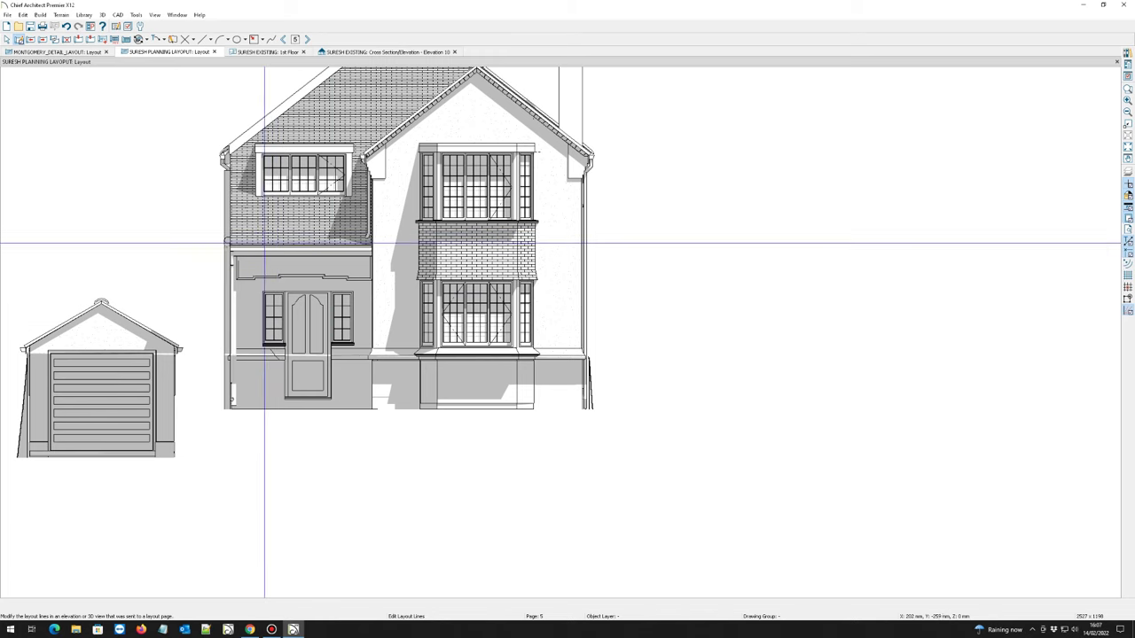
scroll(265, 240, "down", 3)
scroll(363, 149, "up", 2)
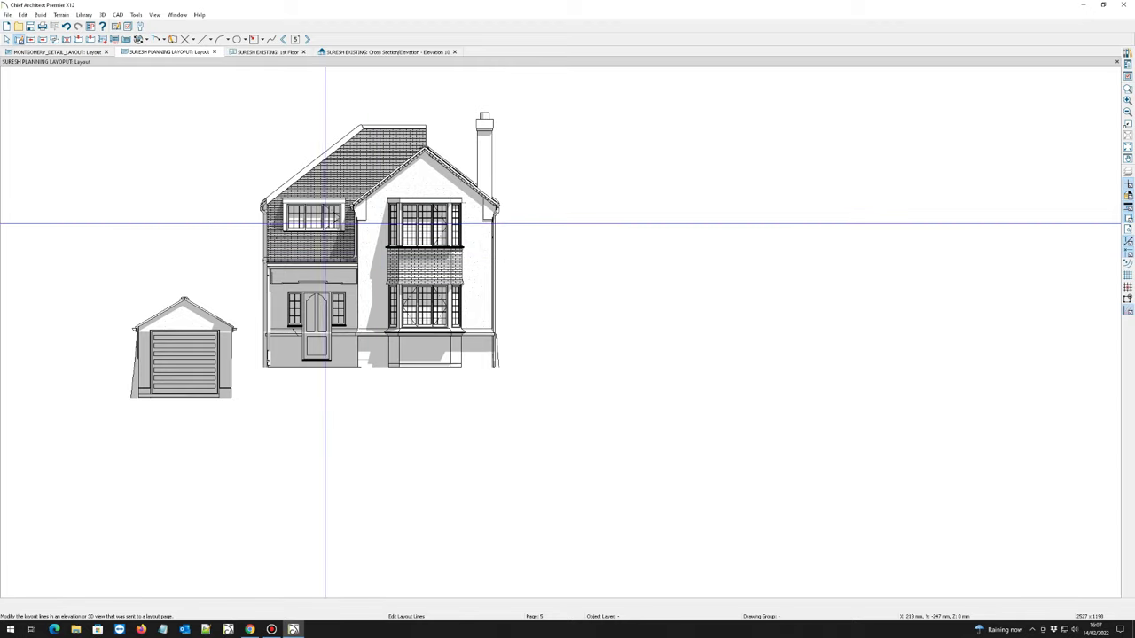
scroll(277, 212, "up", 1)
scroll(277, 212, "down", 1)
scroll(276, 235, "up", 2)
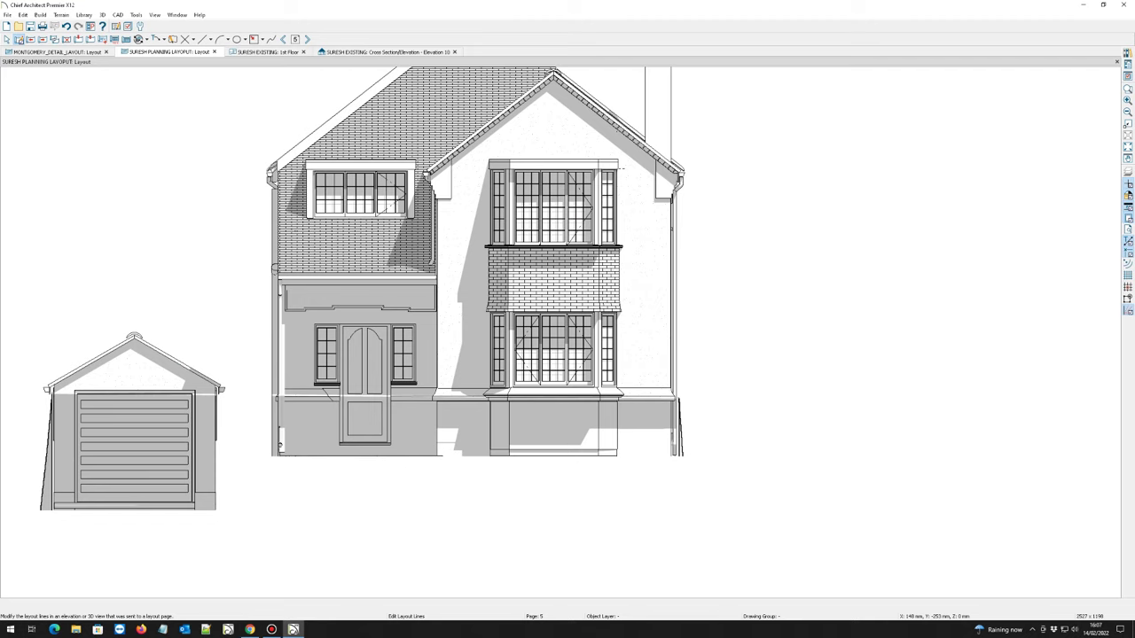
scroll(416, 188, "down", 3)
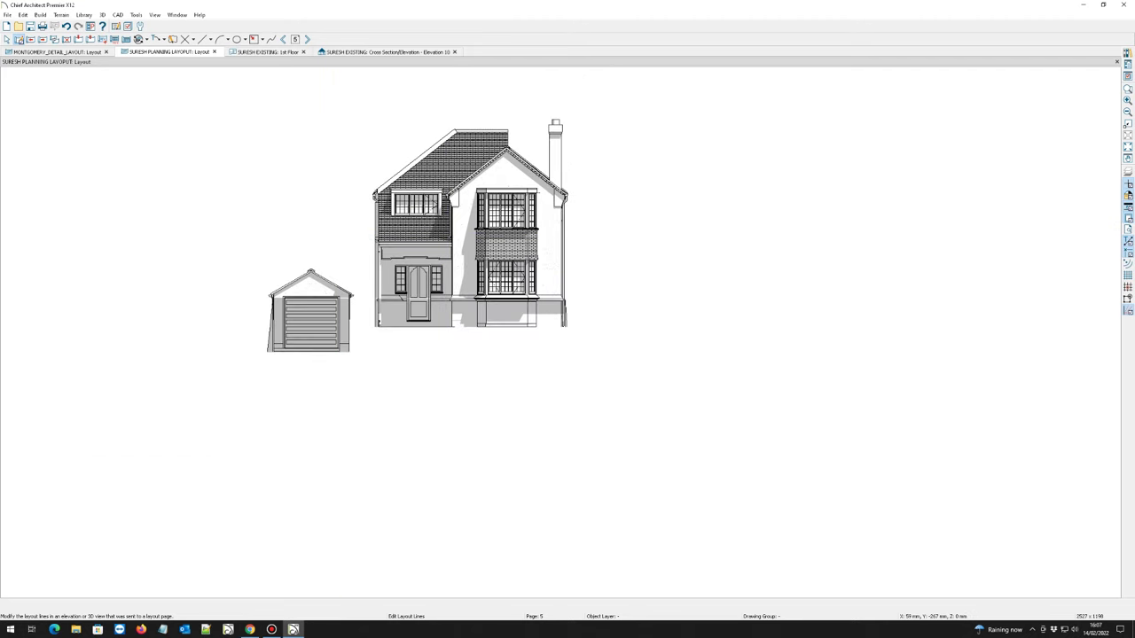
left_click(1127, 193)
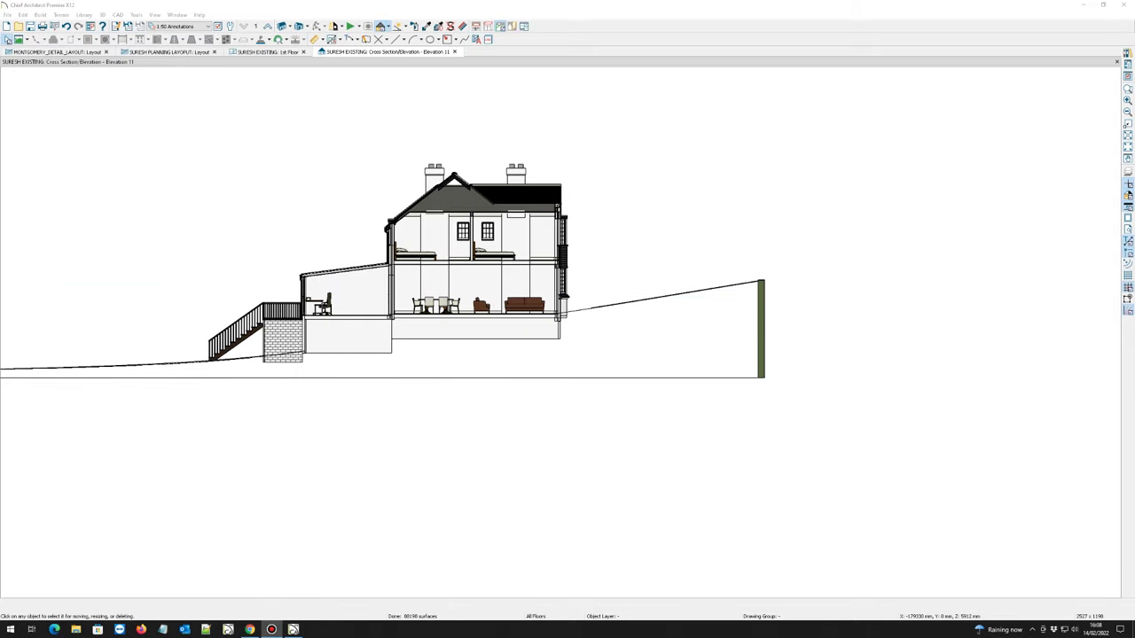
left_click(453, 51)
scroll(272, 375, "down", 2)
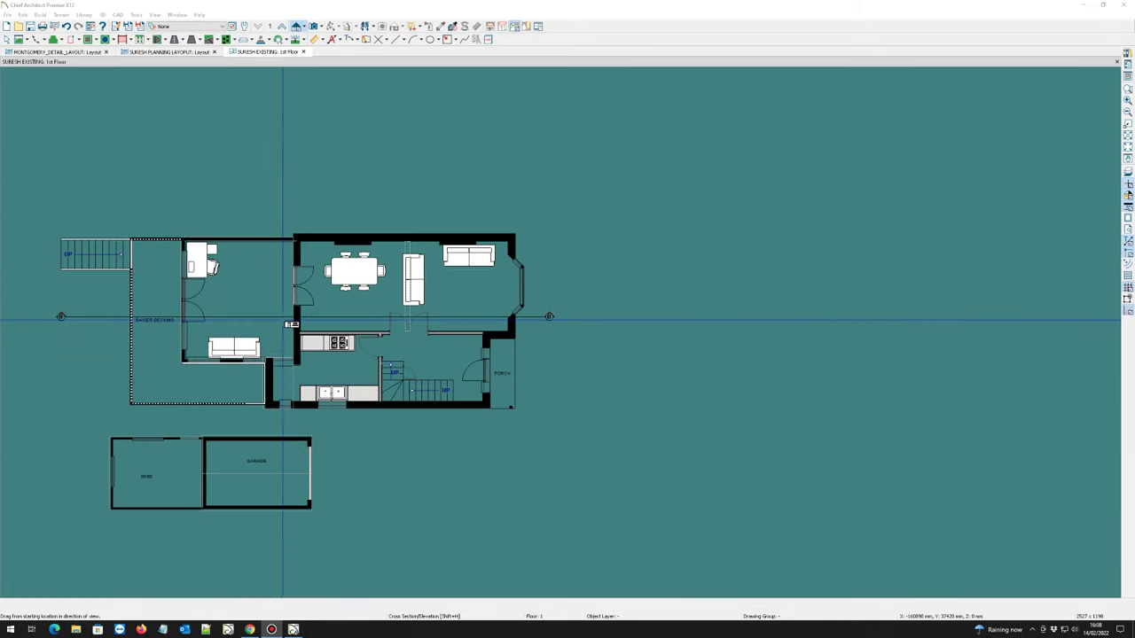
scroll(378, 311, "down", 1)
scroll(431, 311, "up", 3)
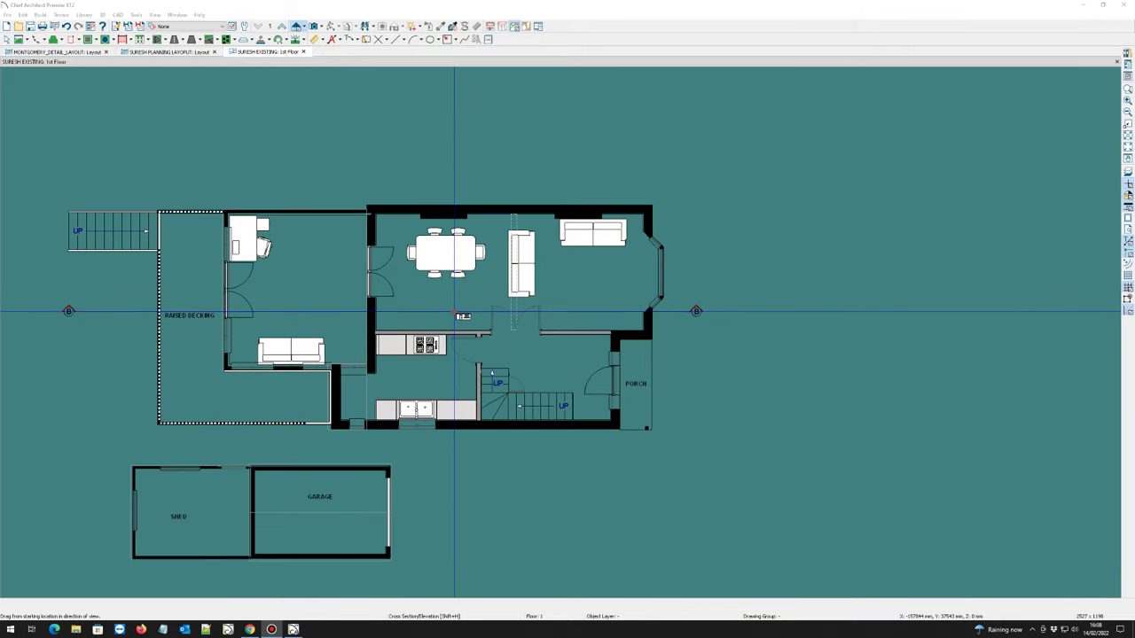
left_click_drag(455, 311, 455, 158)
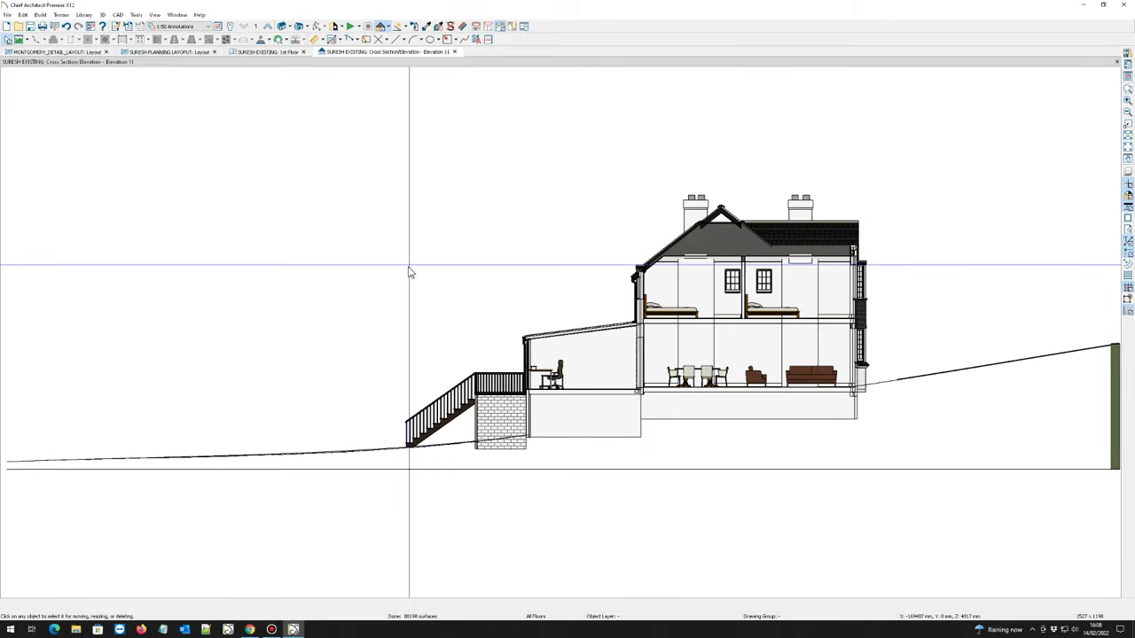
scroll(385, 317, "up", 5)
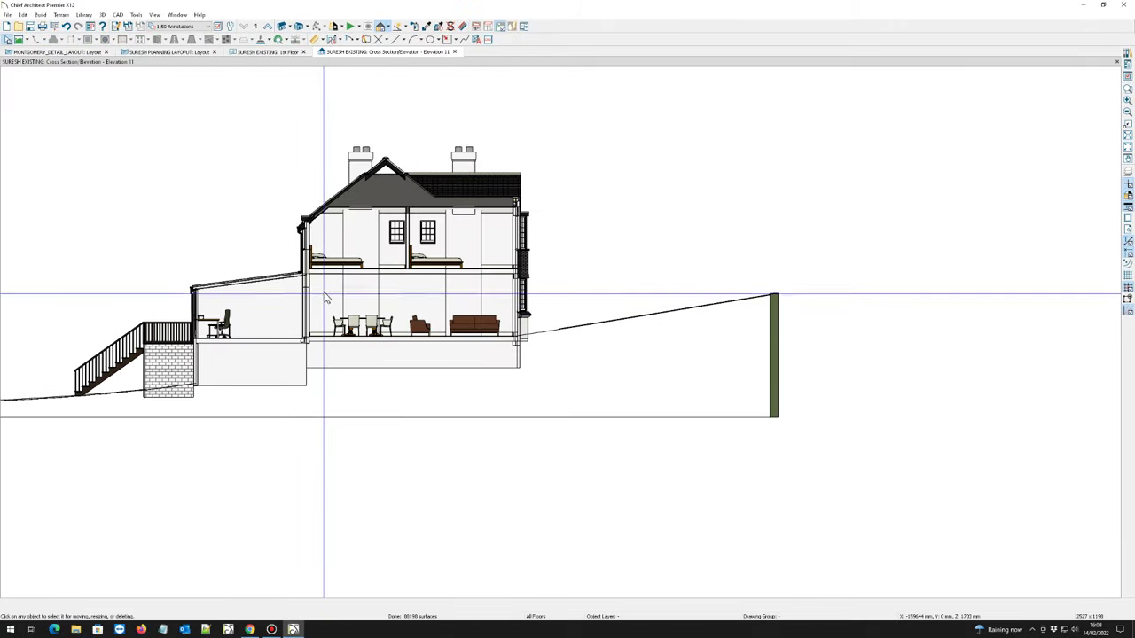
scroll(368, 234, "down", 2)
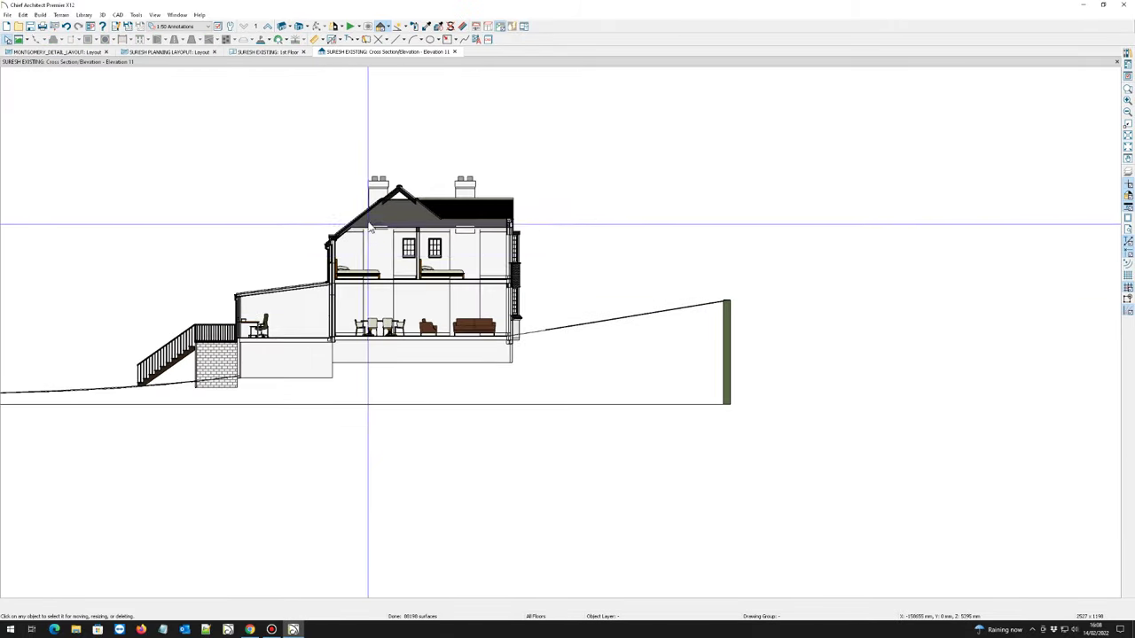
scroll(447, 301, "up", 2)
scroll(448, 319, "up", 3)
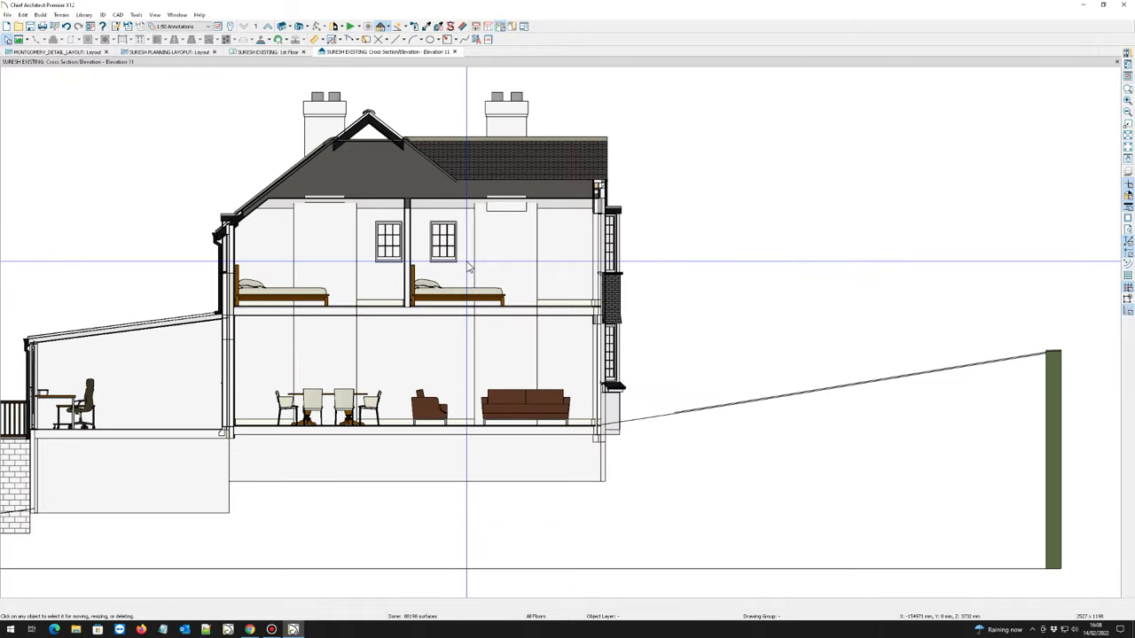
scroll(472, 250, "down", 1)
scroll(472, 250, "down", 1)
scroll(479, 232, "down", 2)
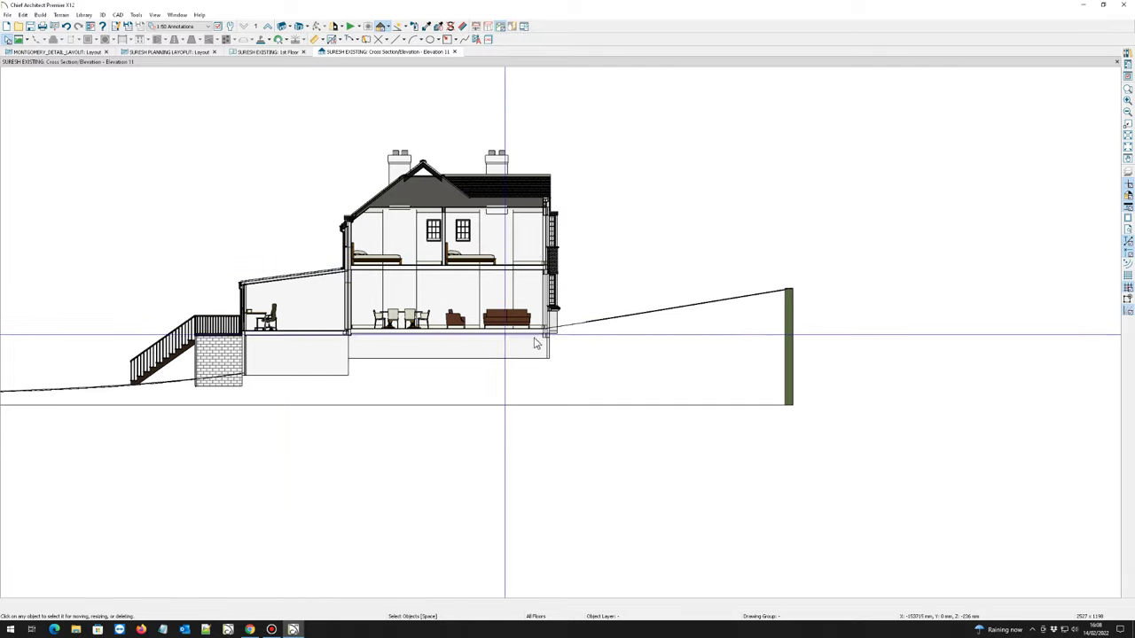
scroll(558, 337, "up", 2)
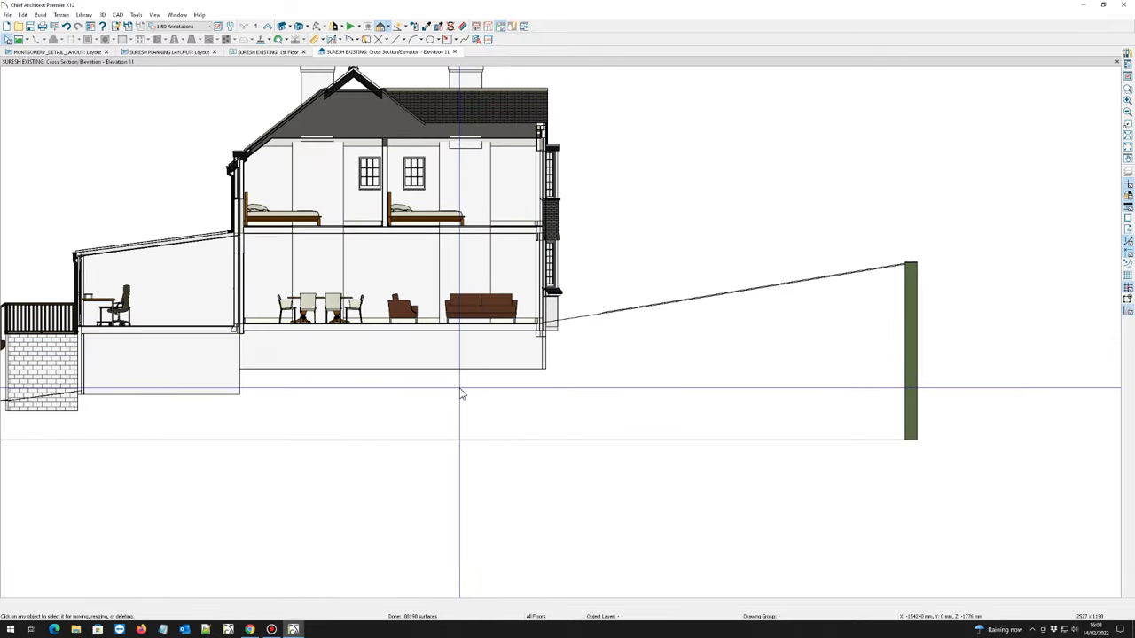
scroll(465, 332, "down", 2)
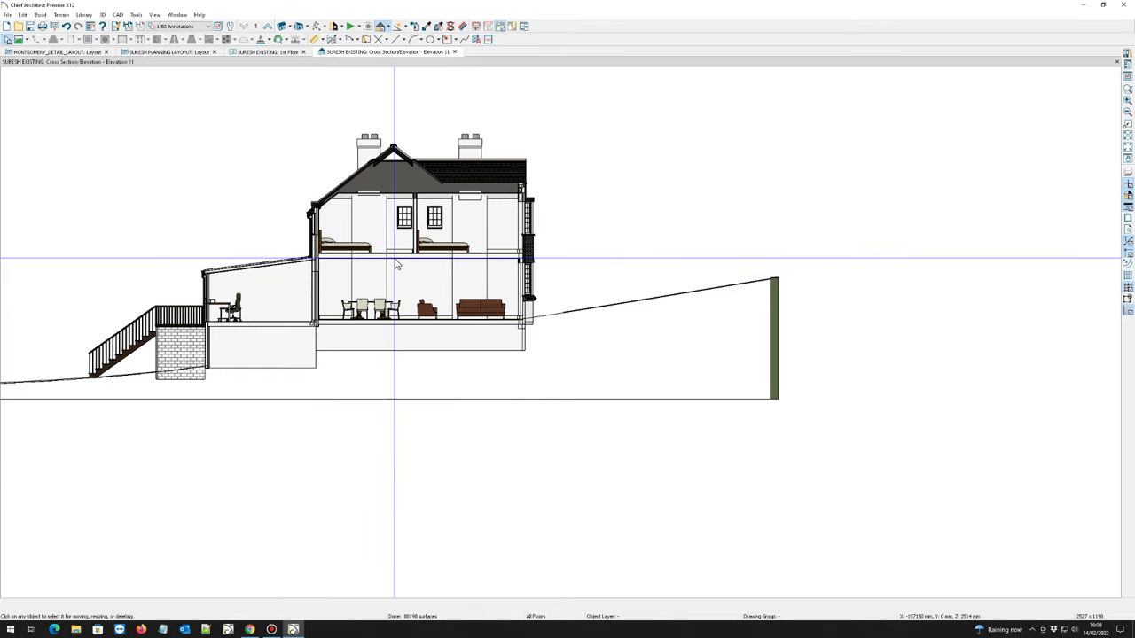
scroll(403, 270, "down", 1)
scroll(407, 279, "up", 2)
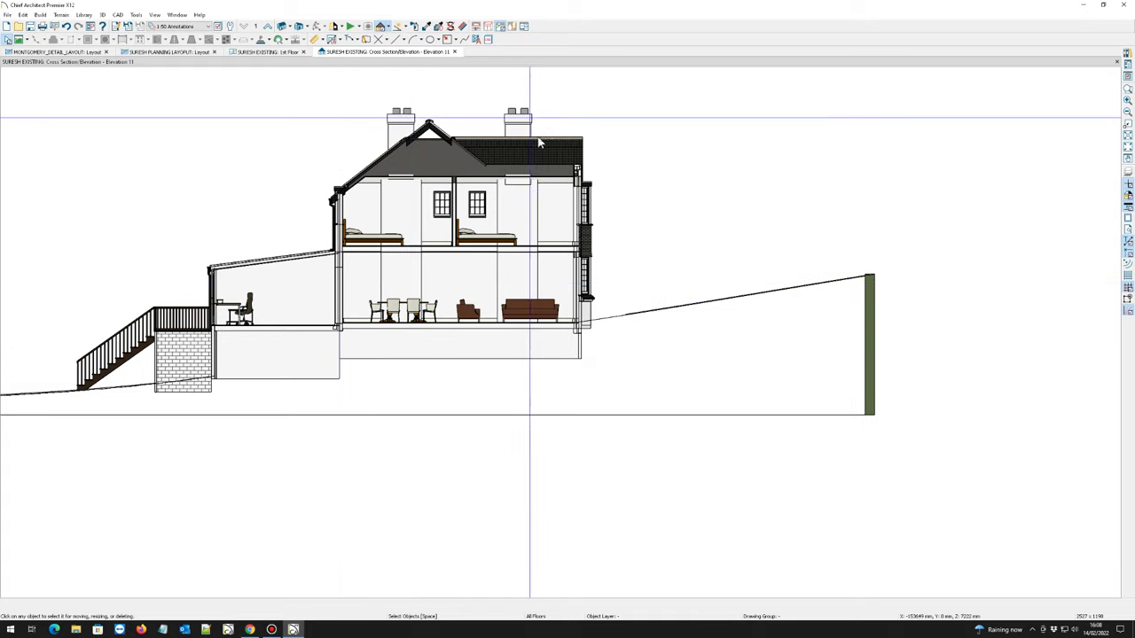
scroll(443, 292, "down", 3)
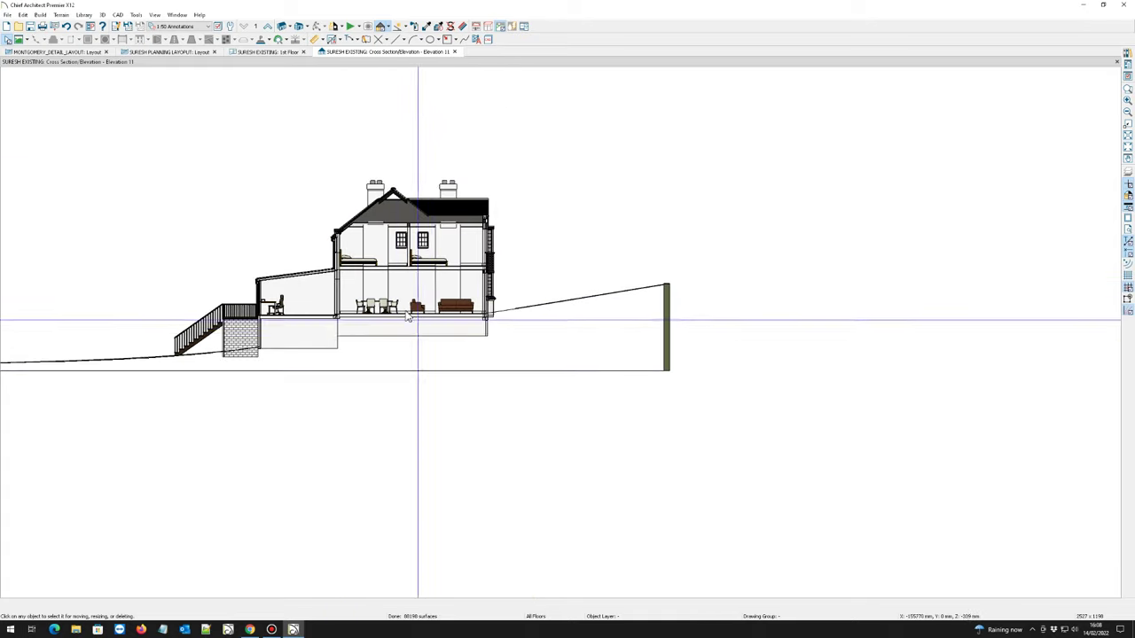
scroll(408, 317, "up", 3)
scroll(524, 254, "down", 2)
scroll(355, 241, "up", 1)
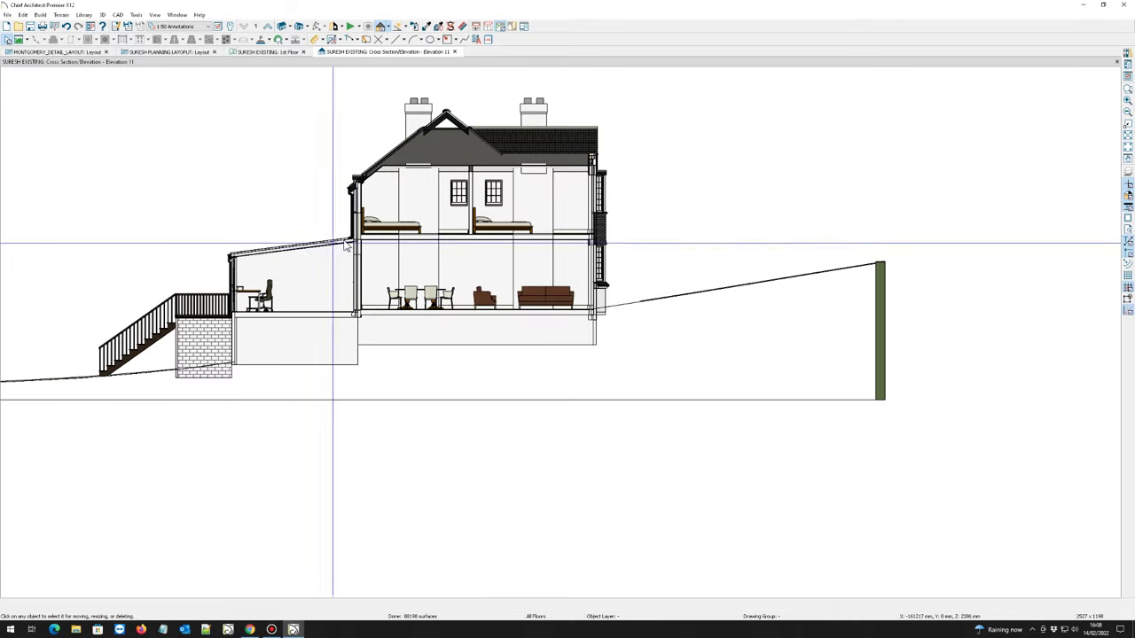
scroll(344, 246, "up", 1)
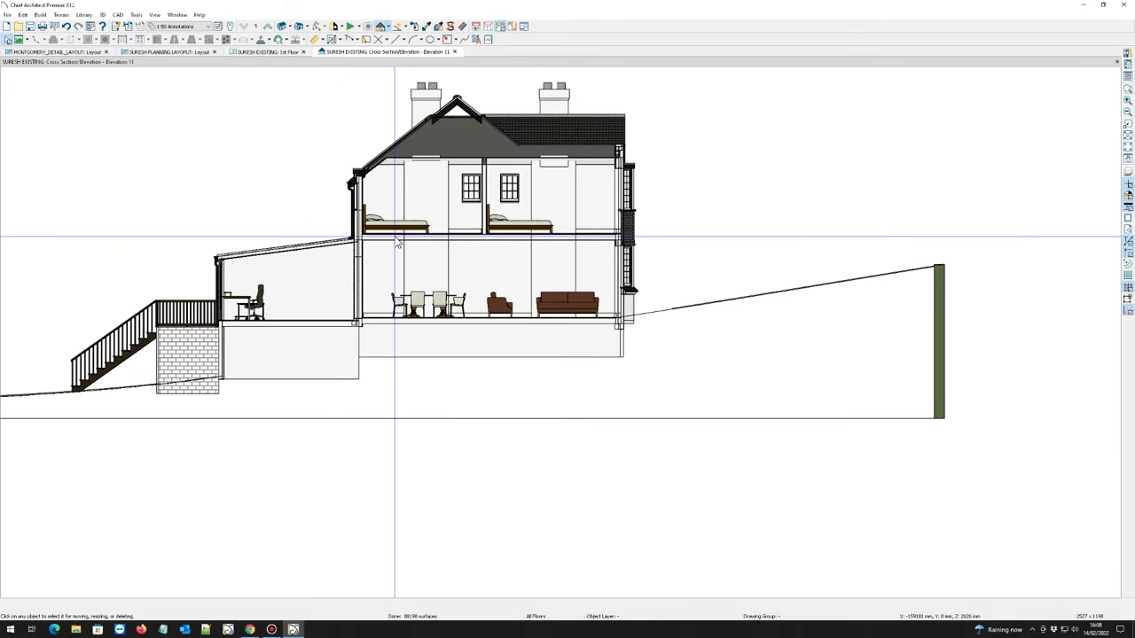
scroll(423, 264, "down", 1)
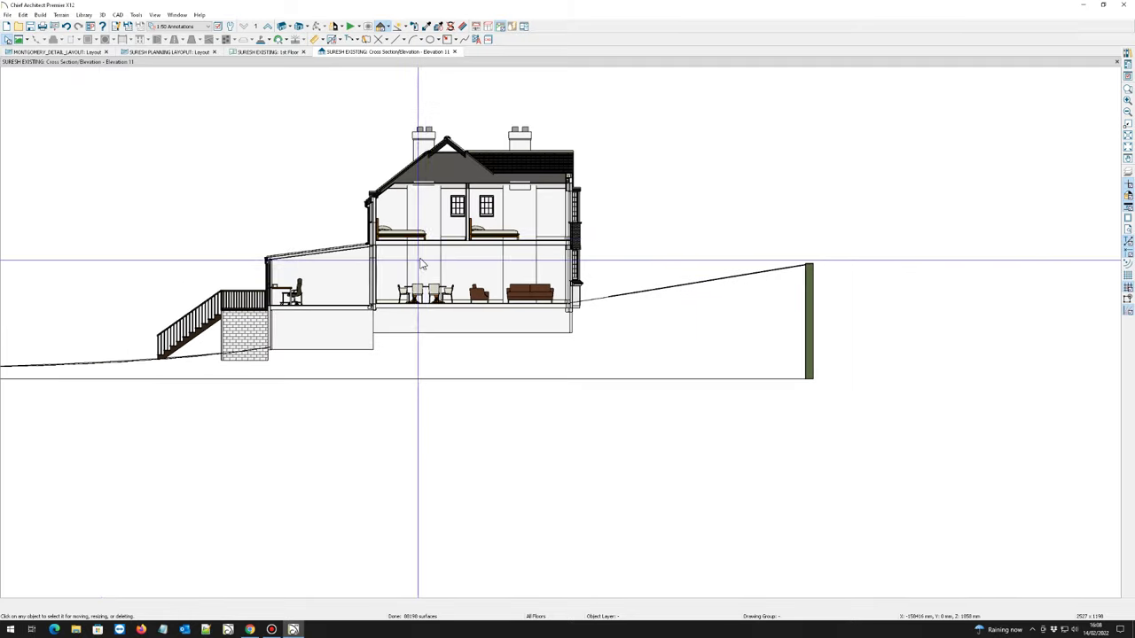
scroll(514, 190, "down", 2)
scroll(483, 159, "up", 1)
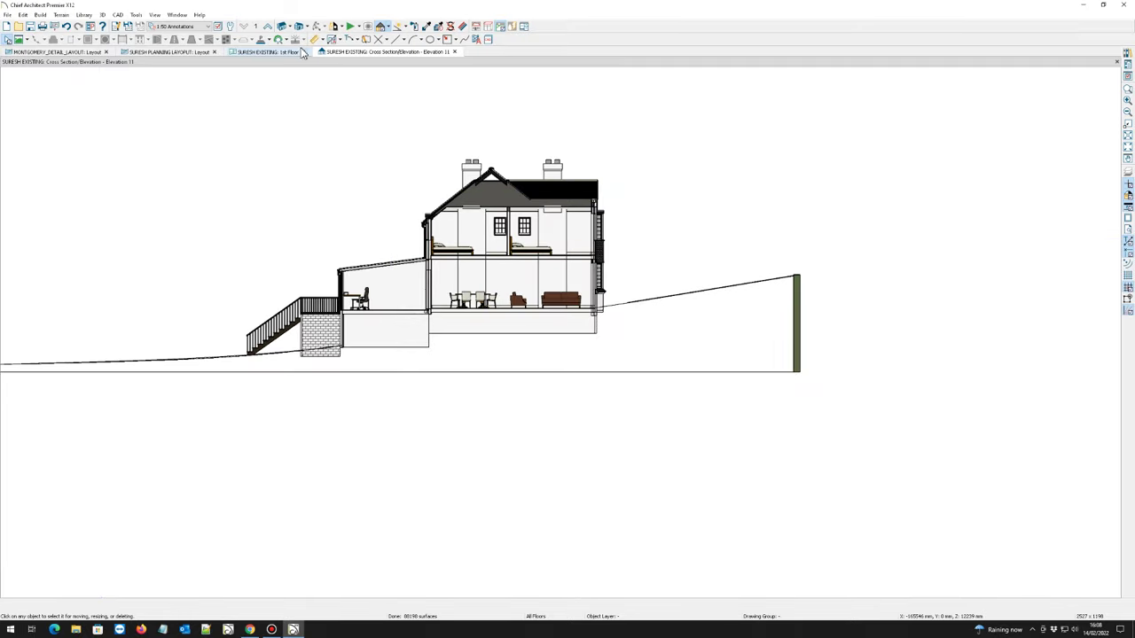
- Copy the current layer set as '1 BUILDING DETAIL' and apply it to Elevation 11
left_click(217, 26)
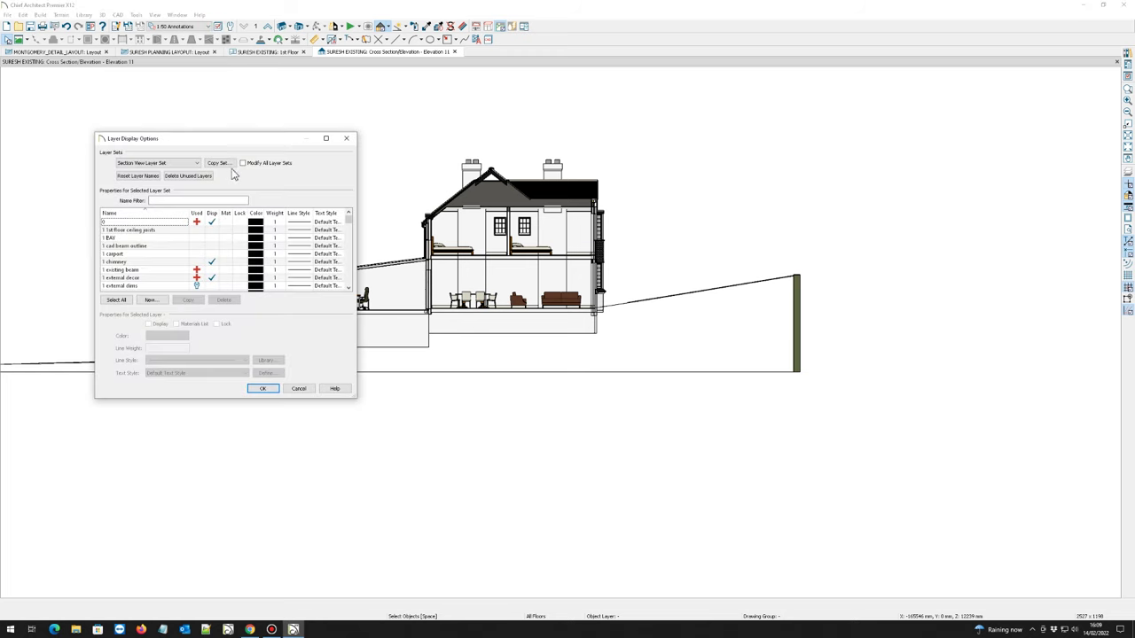
left_click(218, 164)
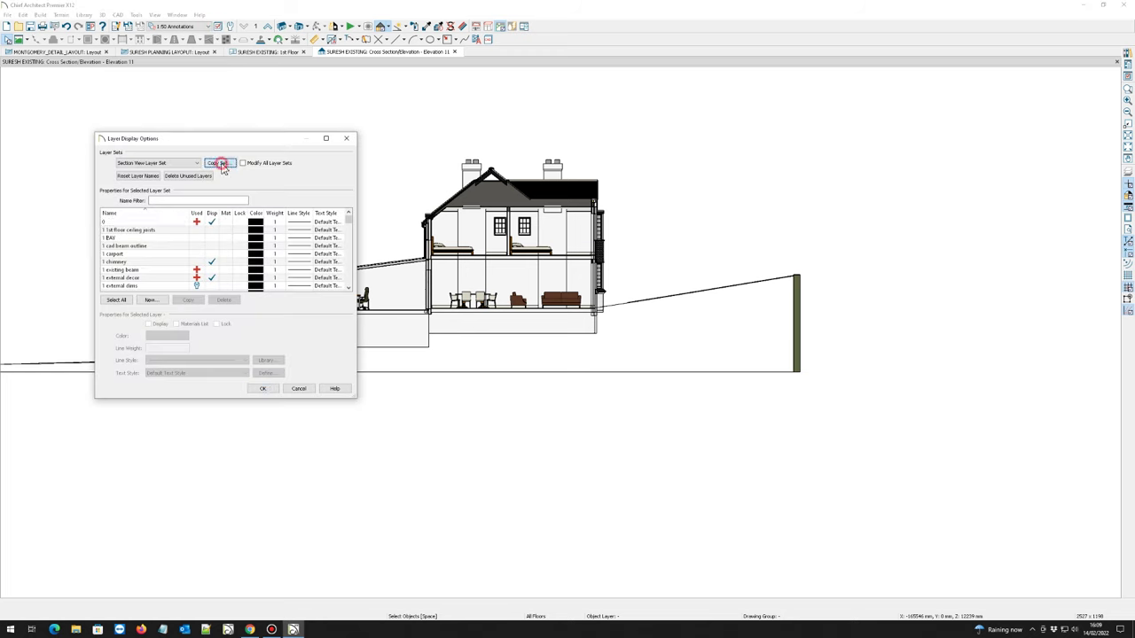
left_click_drag(584, 328, 512, 331)
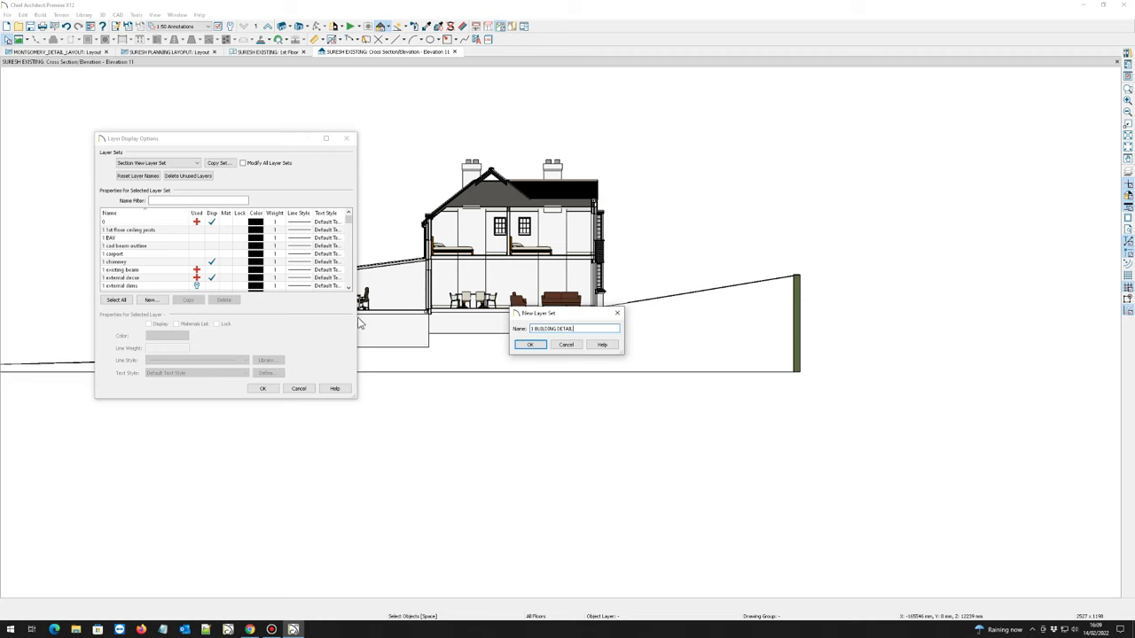
left_click(530, 345)
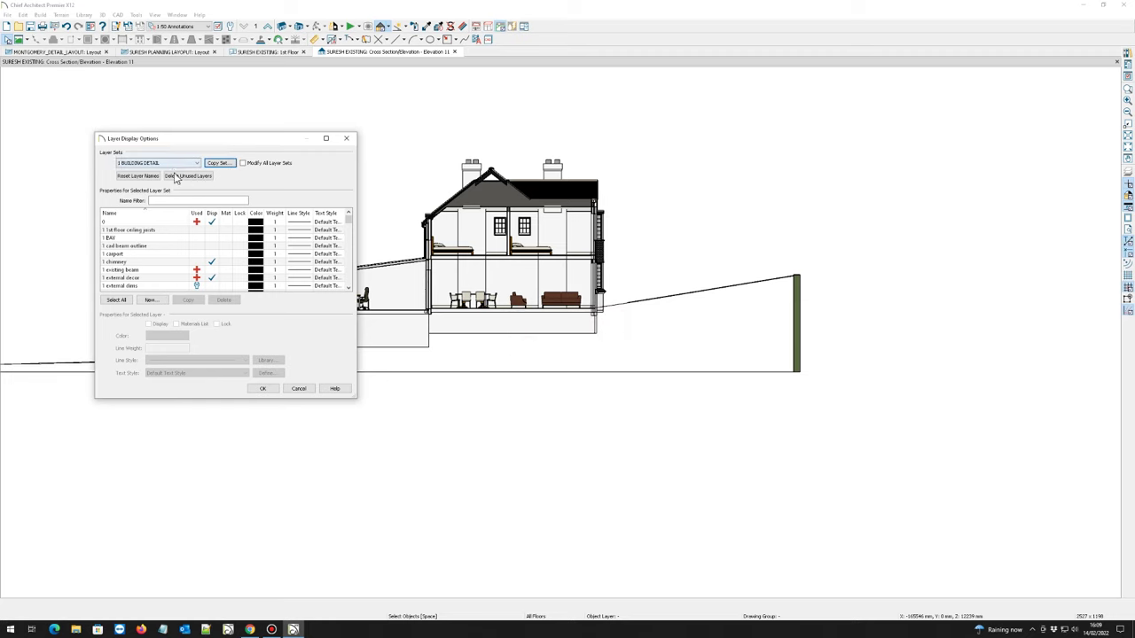
left_click(263, 388)
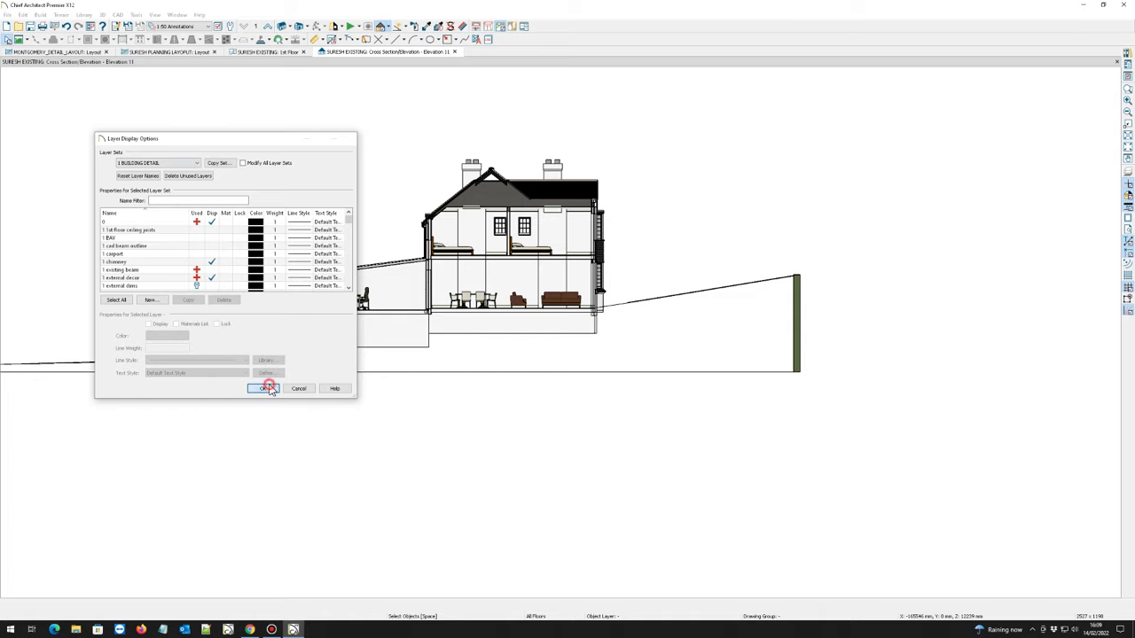
scroll(523, 257, "up", 1)
- Turn off the Furniture, Interior layer through the bed's layer settings, hiding beds, tables and sofa
scroll(523, 257, "up", 3)
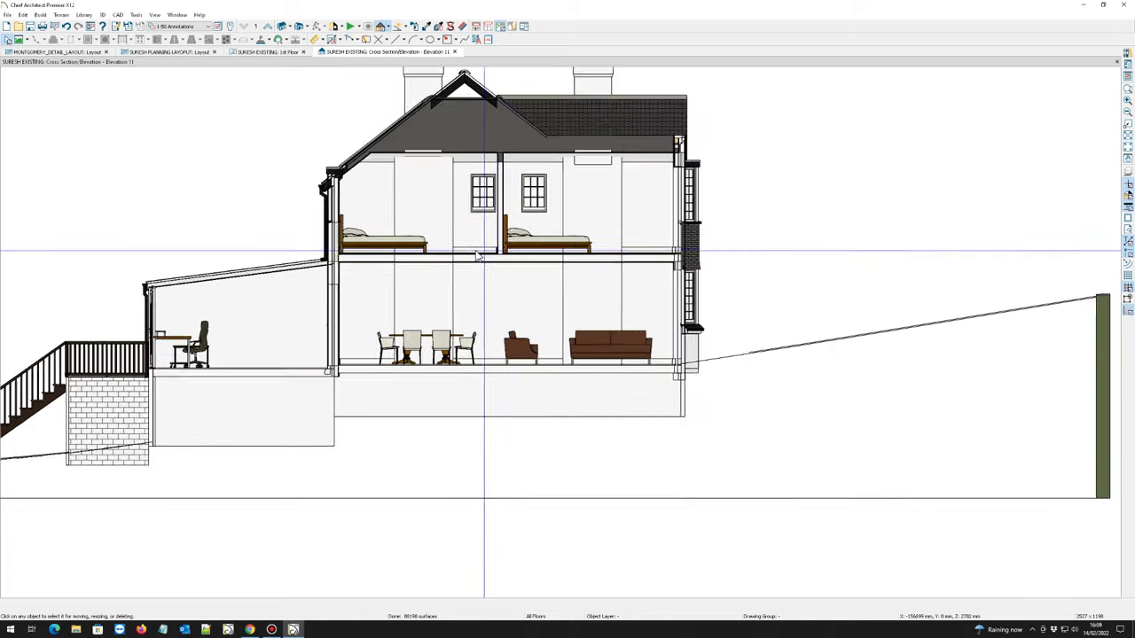
left_click(363, 253)
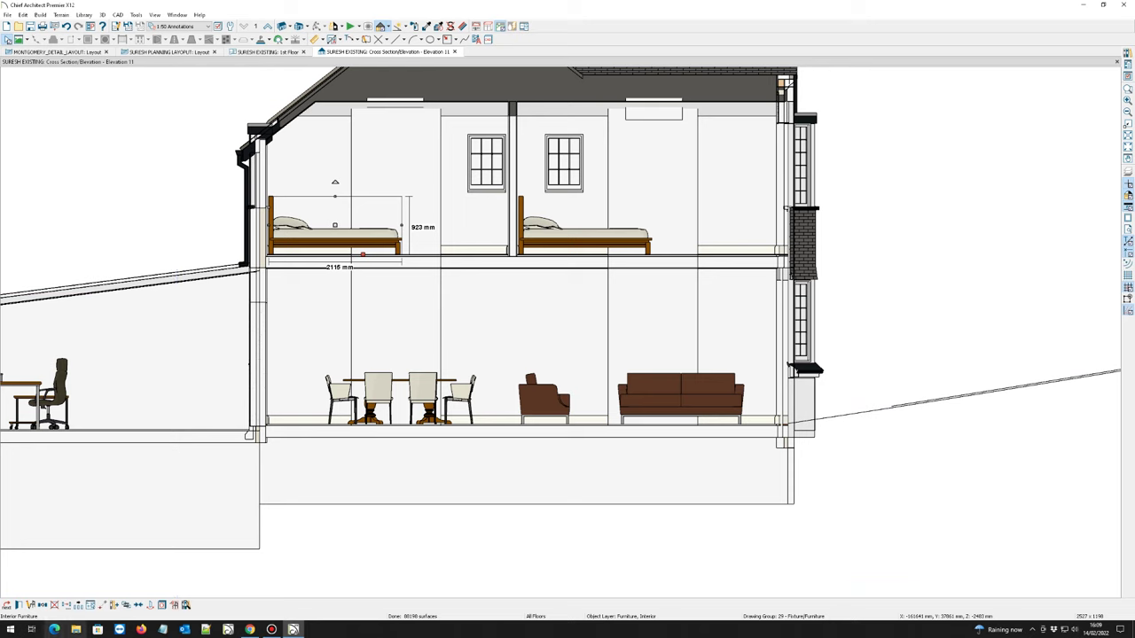
left_click(18, 605)
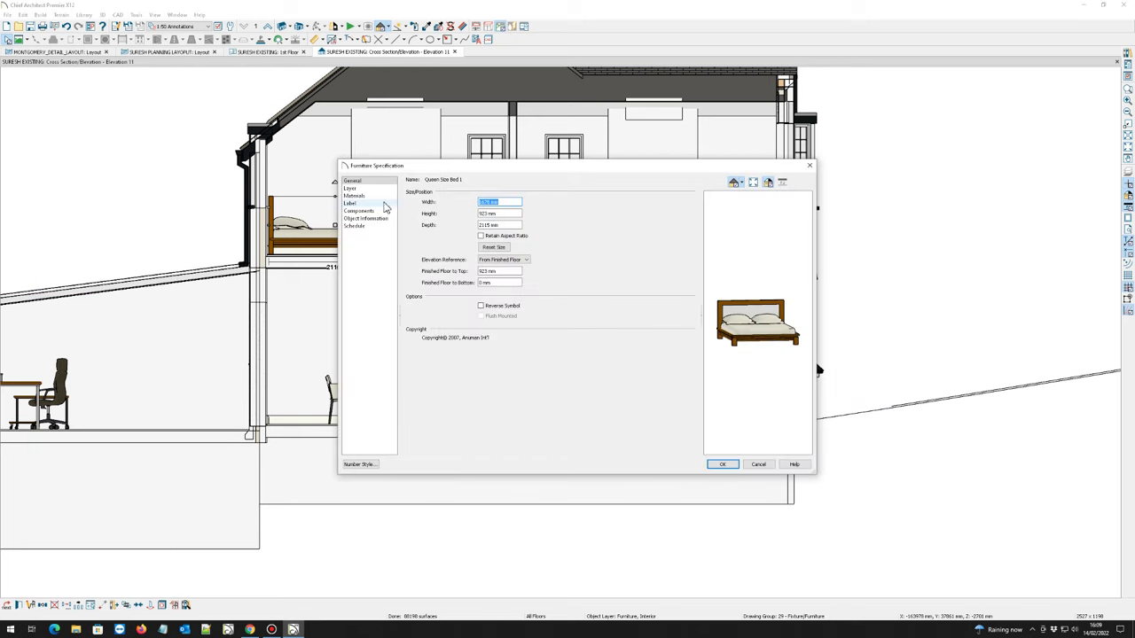
left_click(352, 188)
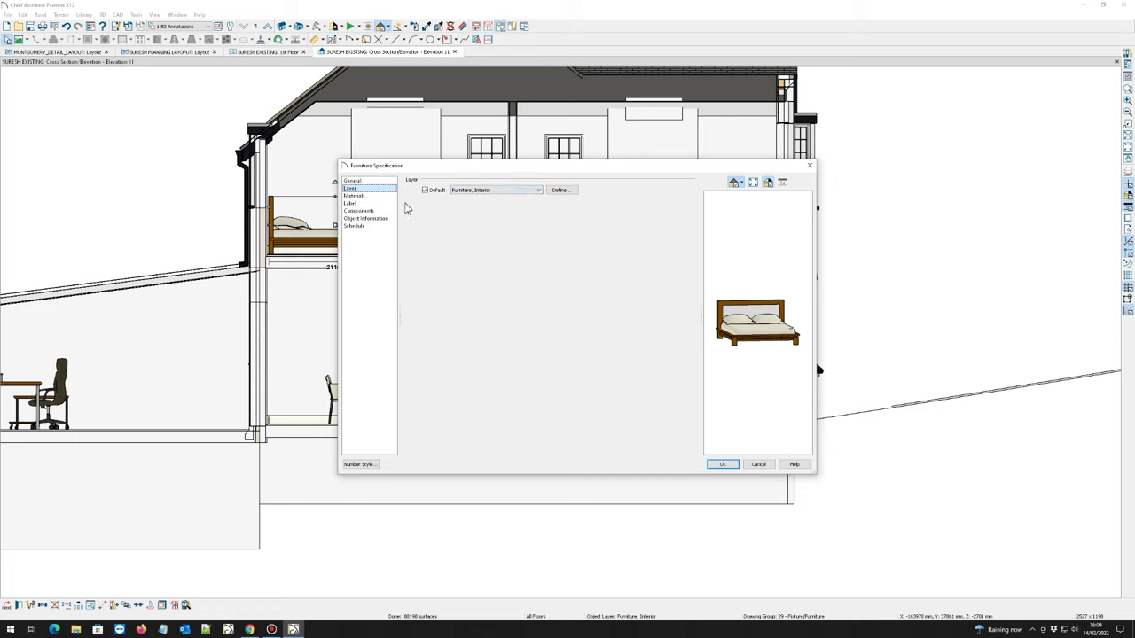
left_click(566, 192)
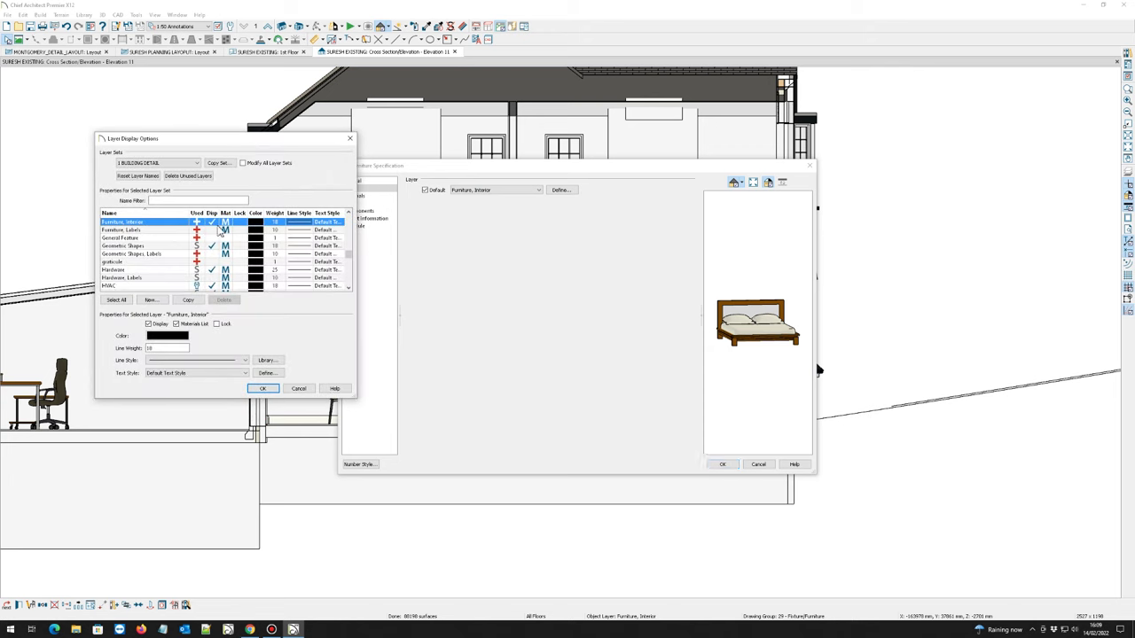
left_click(262, 388)
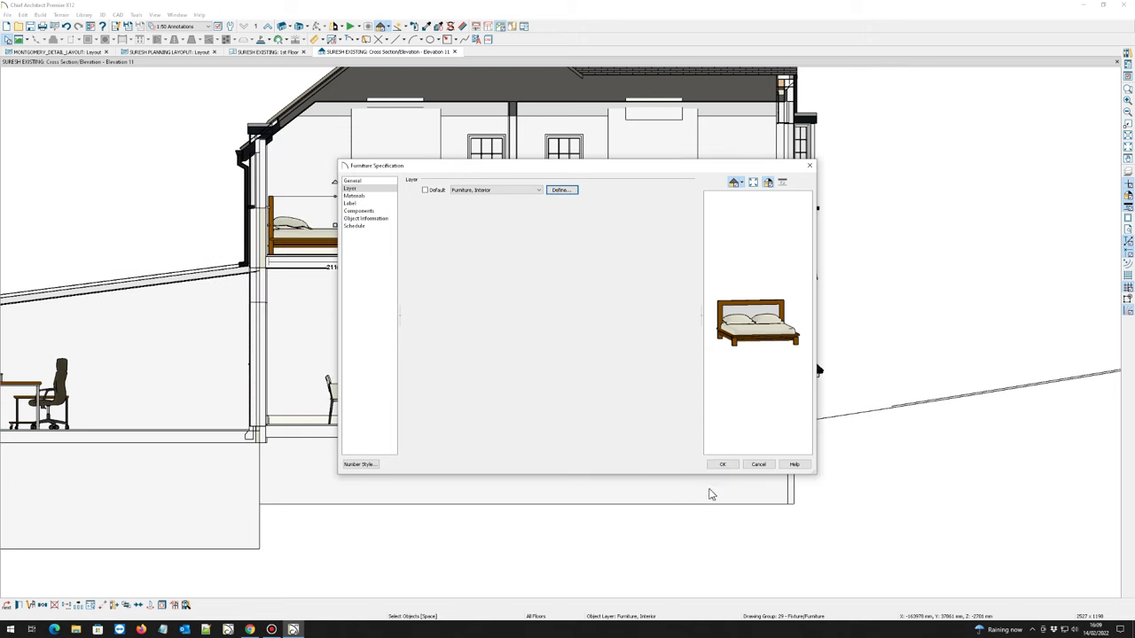
left_click(722, 464)
scroll(403, 296, "down", 3)
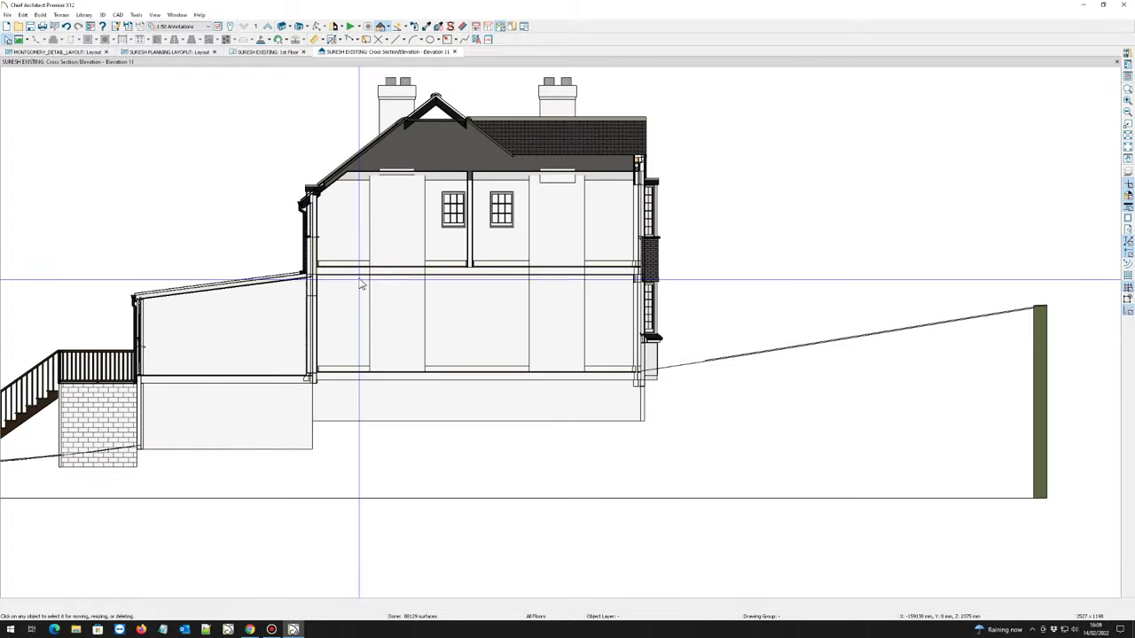
scroll(632, 261, "up", 5)
scroll(523, 279, "down", 5)
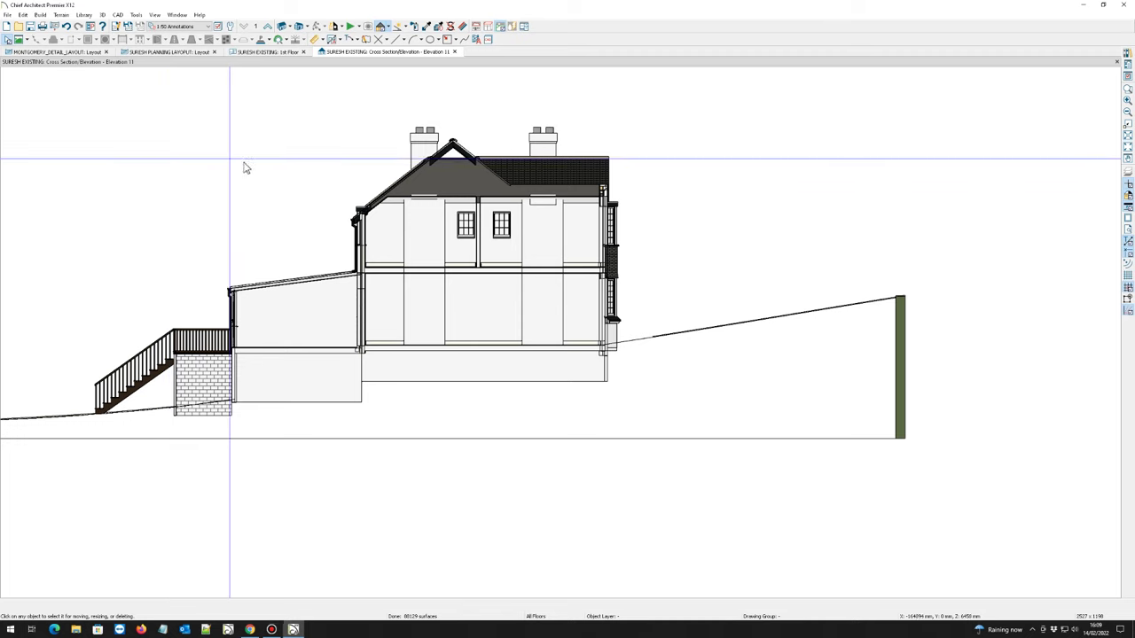
scroll(112, 180, "up", 1)
scroll(207, 101, "down", 2)
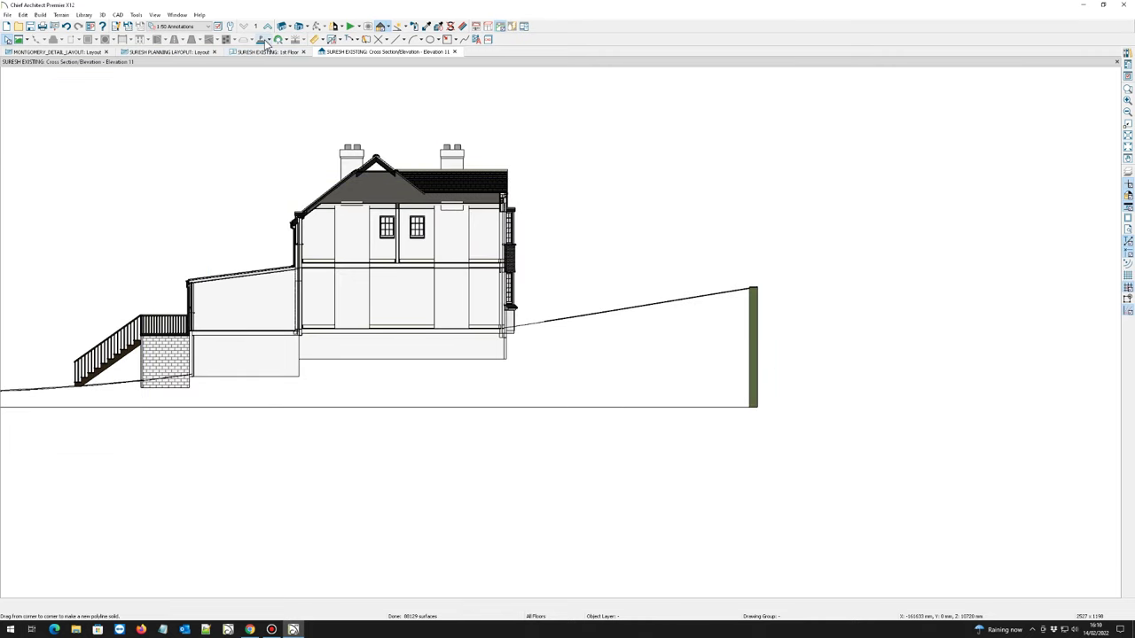
- Hide the Moldings layer in Layer Display Options and apply it to Elevation 11
left_click(217, 26)
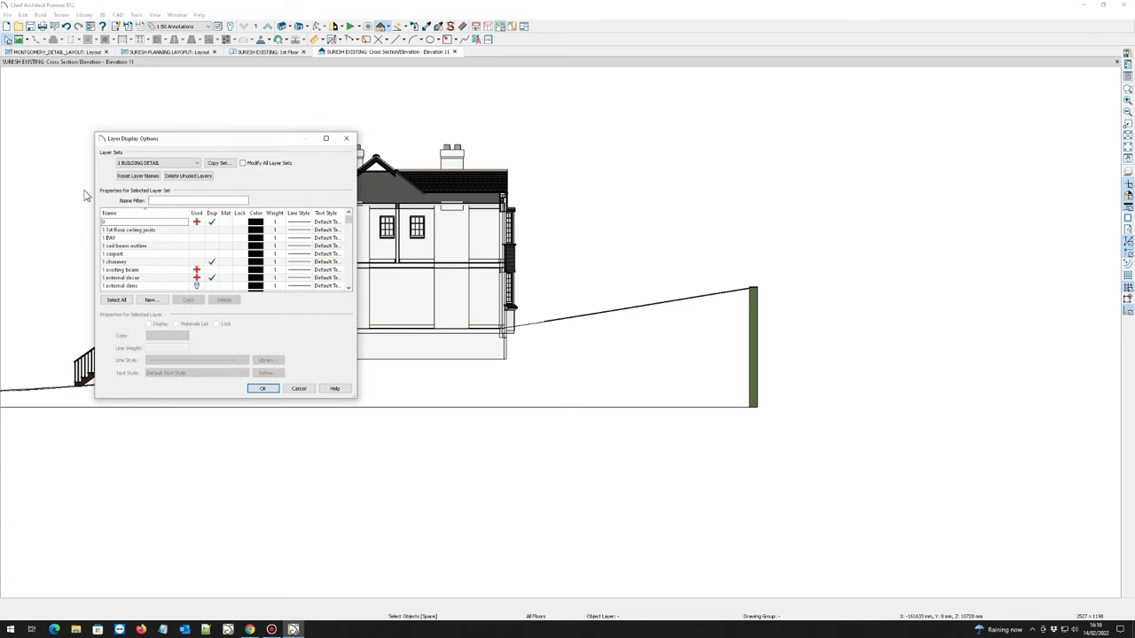
scroll(213, 224, "down", 10)
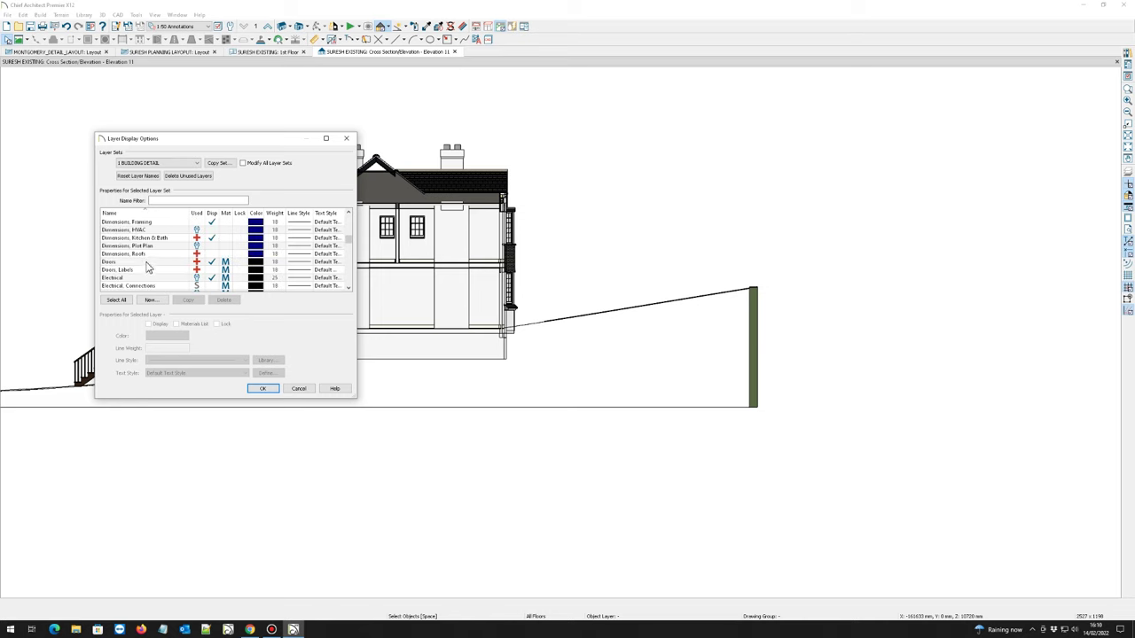
scroll(148, 265, "down", 10)
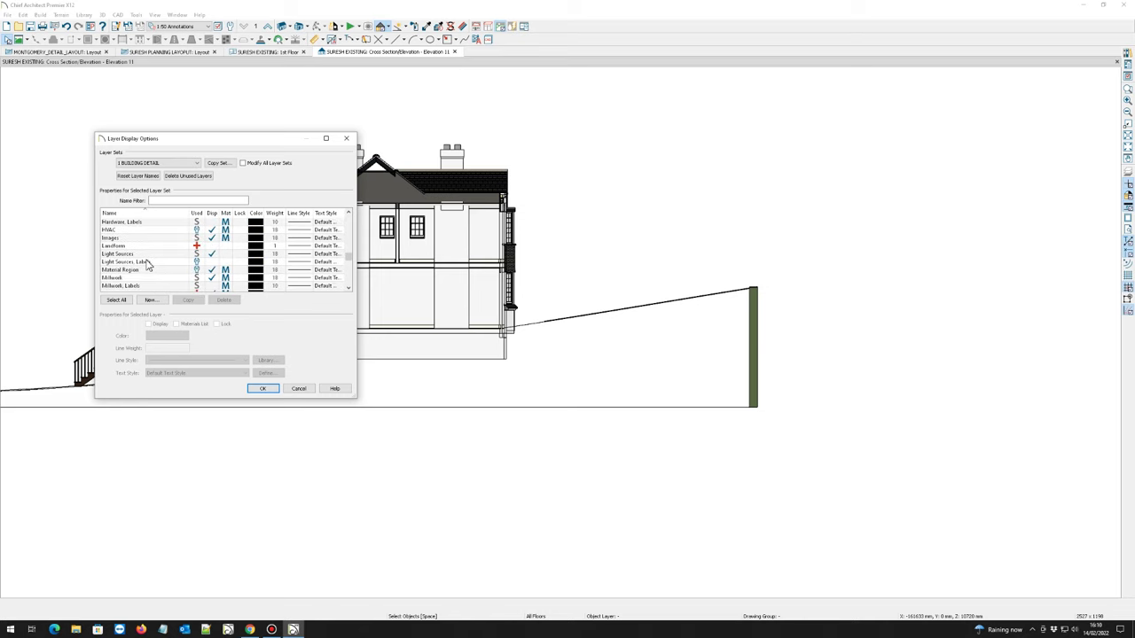
scroll(148, 256, "down", 6)
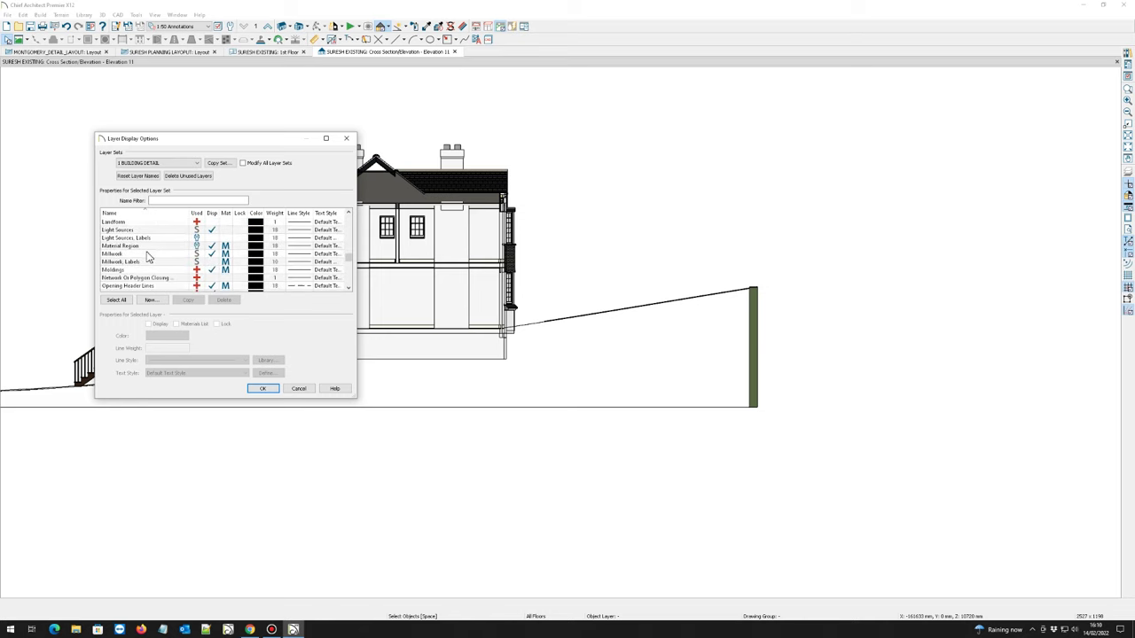
scroll(148, 256, "up", 2)
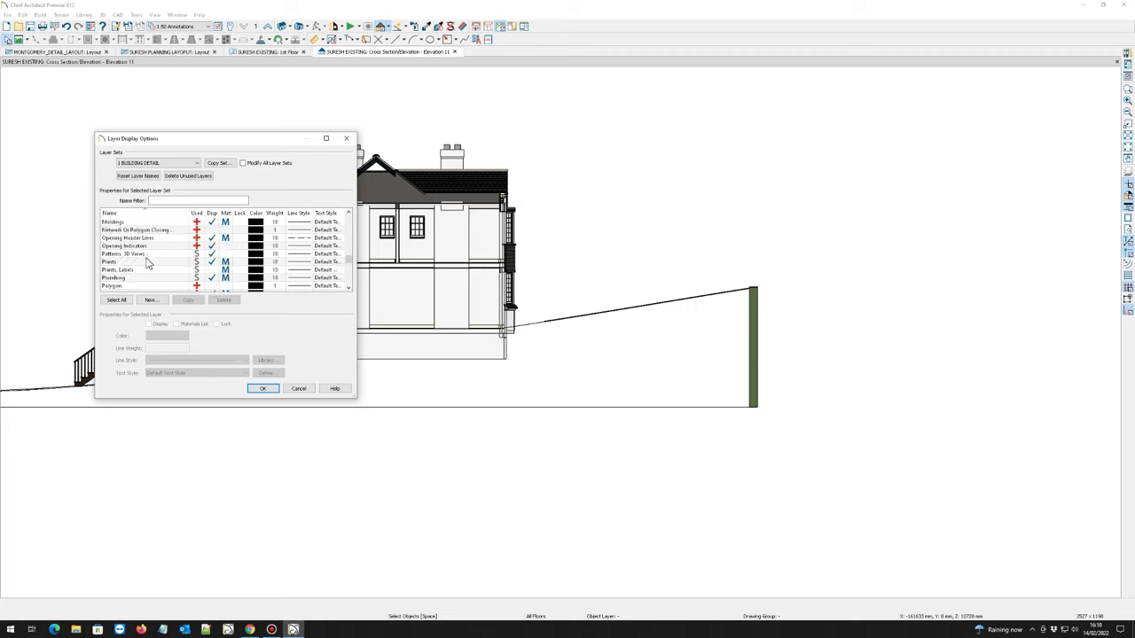
scroll(148, 262, "down", 1)
scroll(151, 262, "up", 1)
scroll(140, 248, "up", 1)
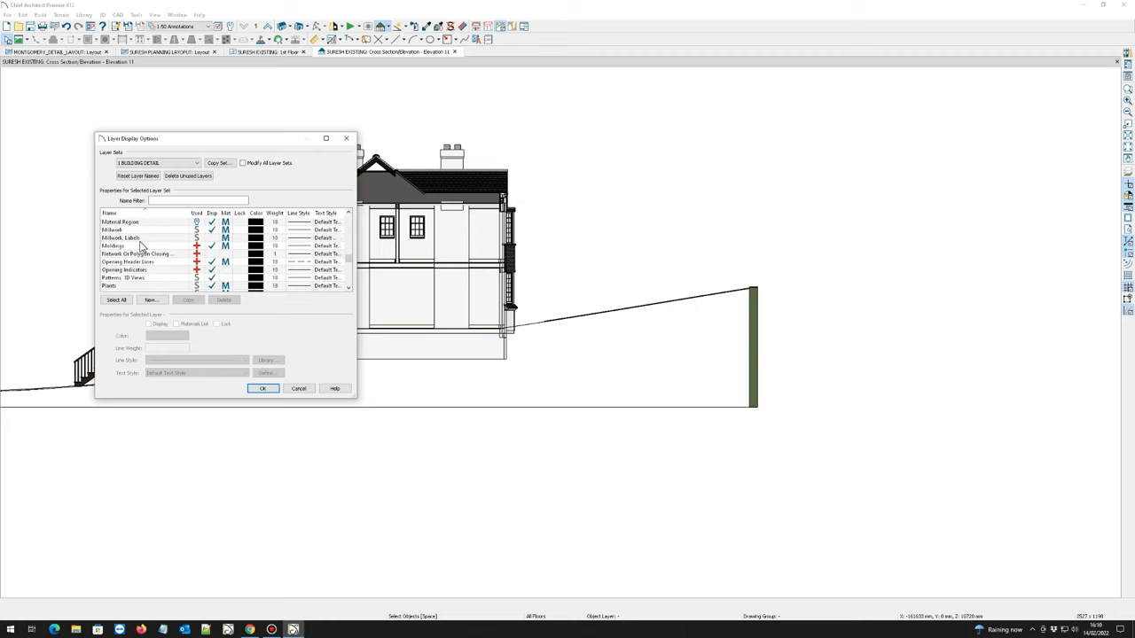
left_click(209, 249)
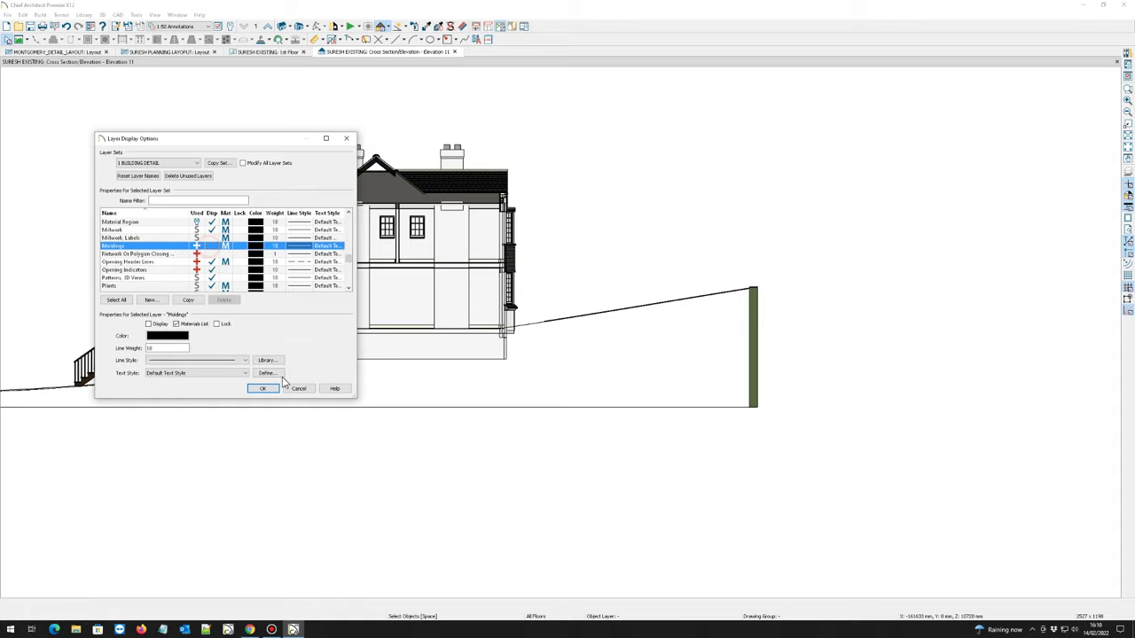
left_click(263, 389)
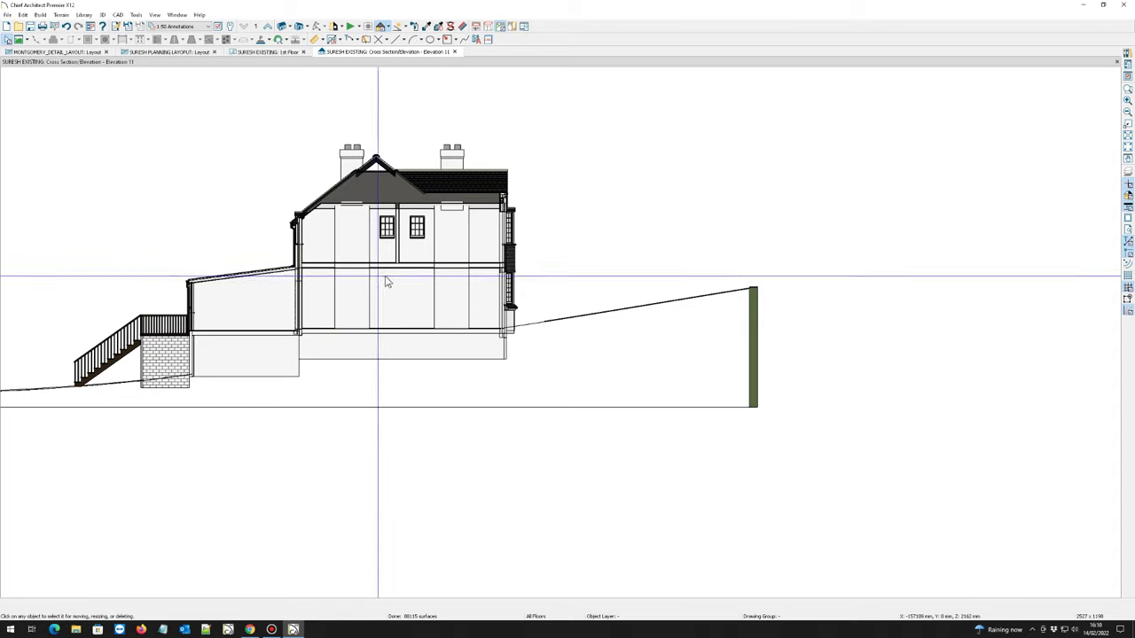
scroll(431, 240, "up", 3)
scroll(450, 227, "down", 2)
scroll(452, 226, "down", 1)
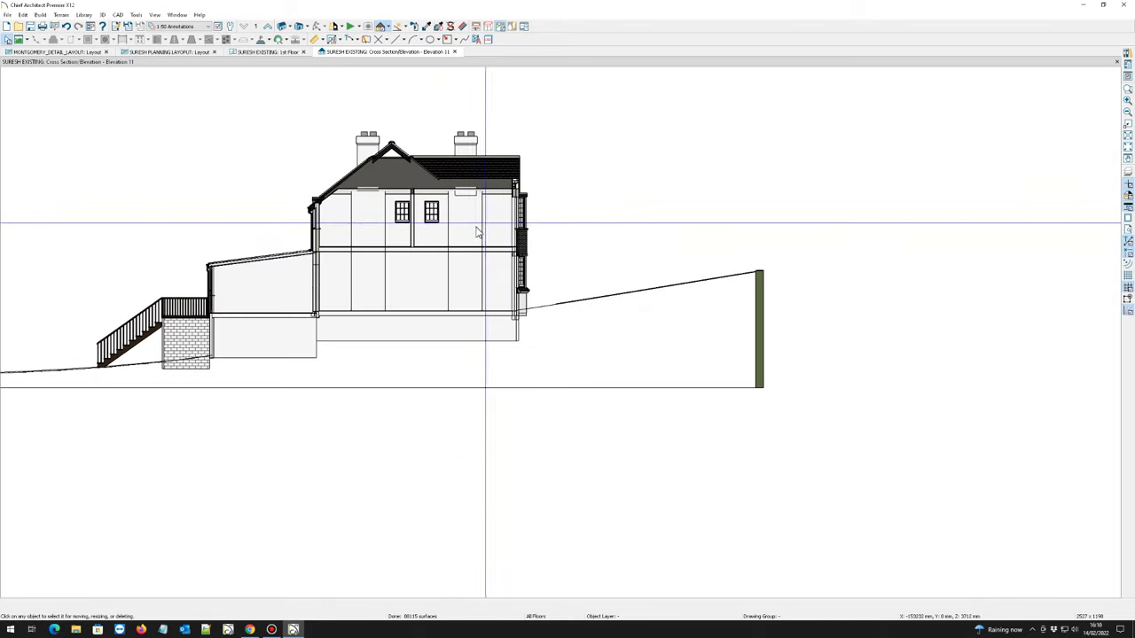
scroll(200, 377, "up", 5)
scroll(231, 318, "down", 5)
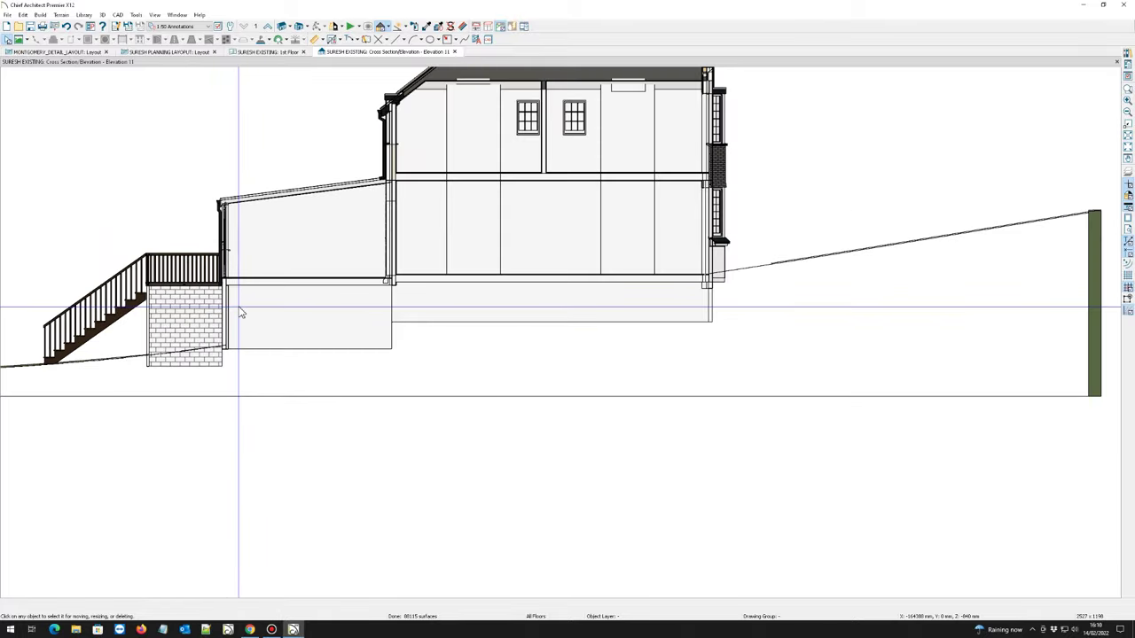
scroll(758, 329, "down", 2)
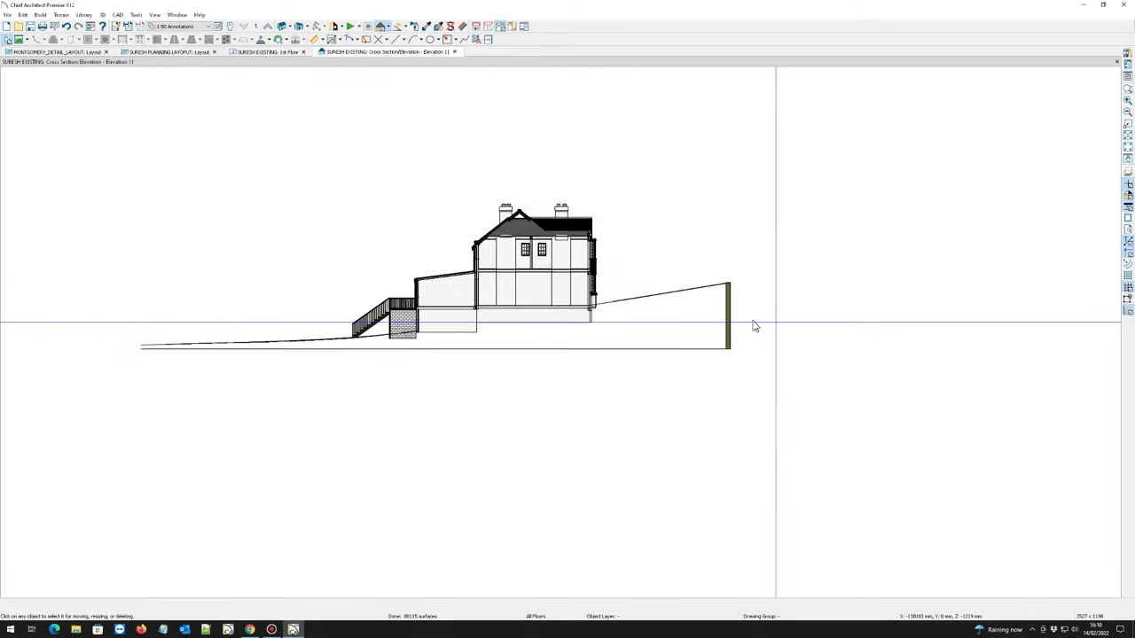
scroll(736, 323, "up", 3)
scroll(381, 372, "down", 3)
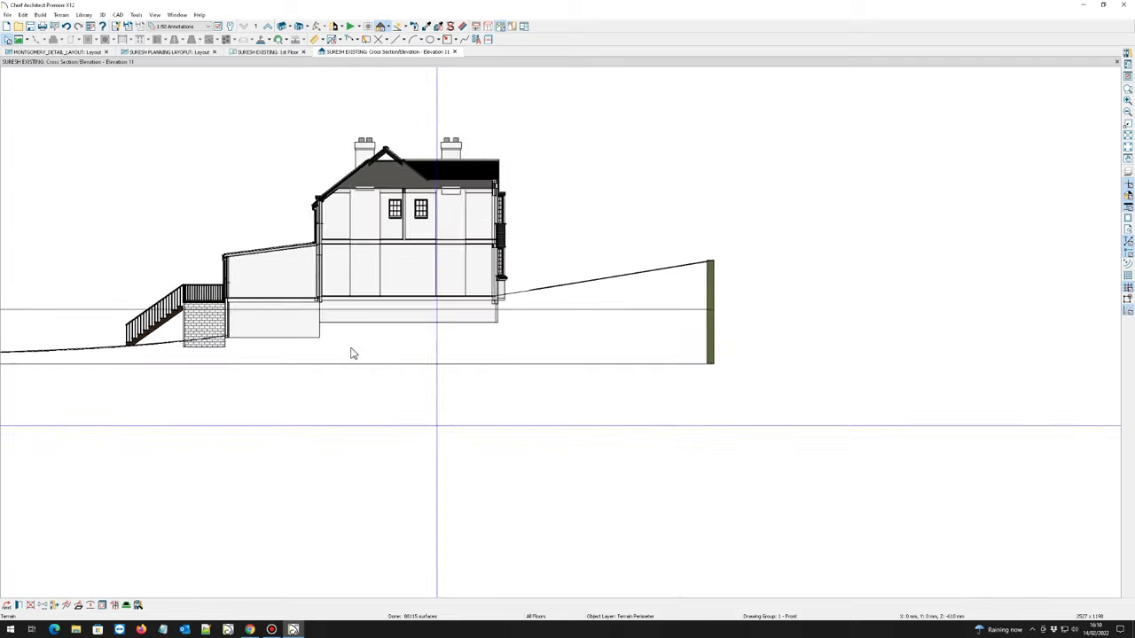
- Hide the Terrain Secondary Contours, Primary Contours, Elevation Data and Perimeter layers
left_click(219, 29)
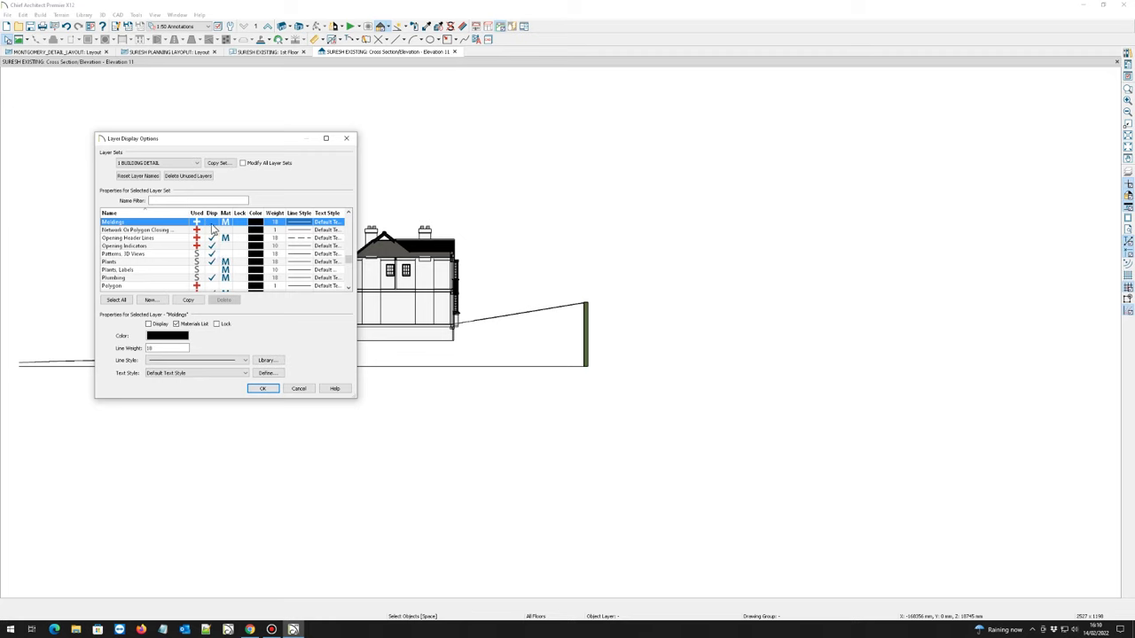
scroll(227, 267, "down", 5)
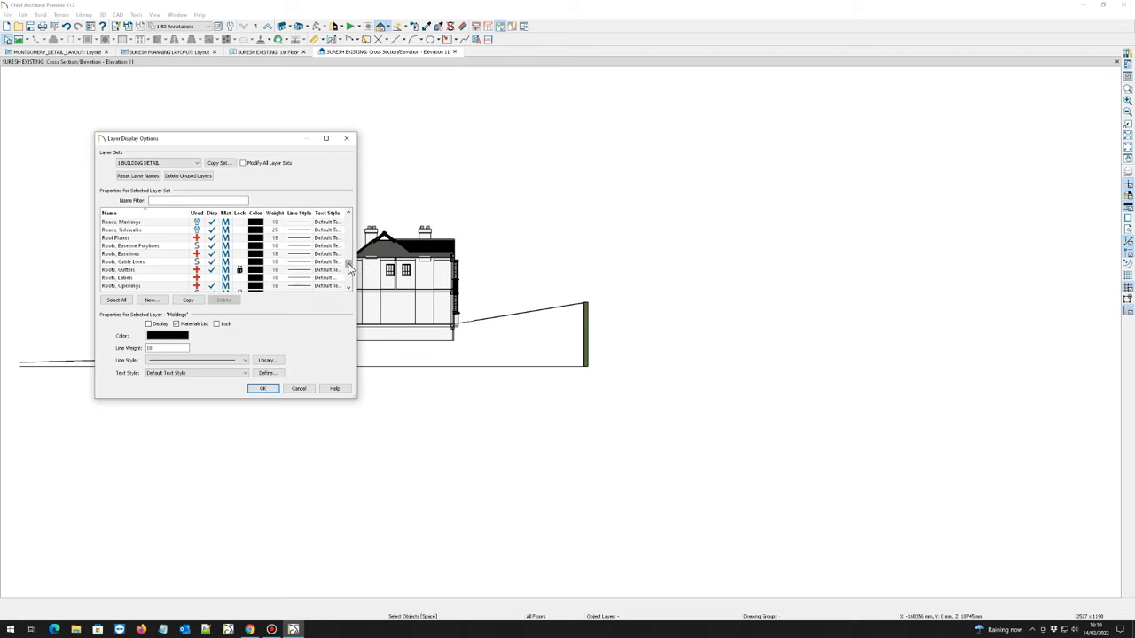
left_click_drag(349, 269, 346, 305)
scroll(140, 238, "up", 3)
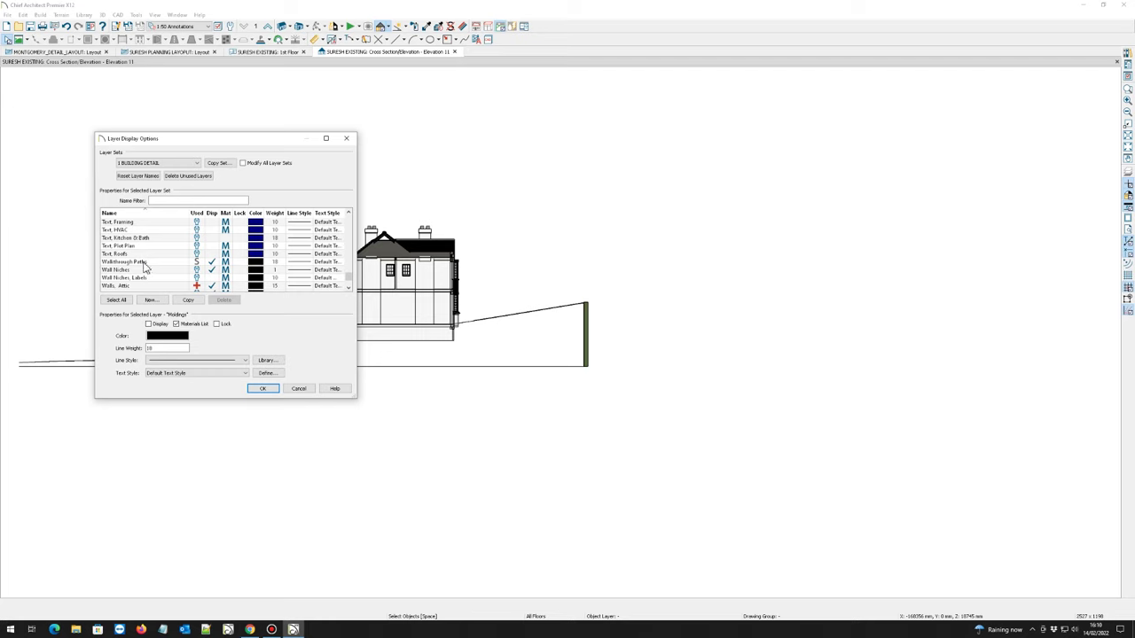
scroll(139, 250, "up", 3)
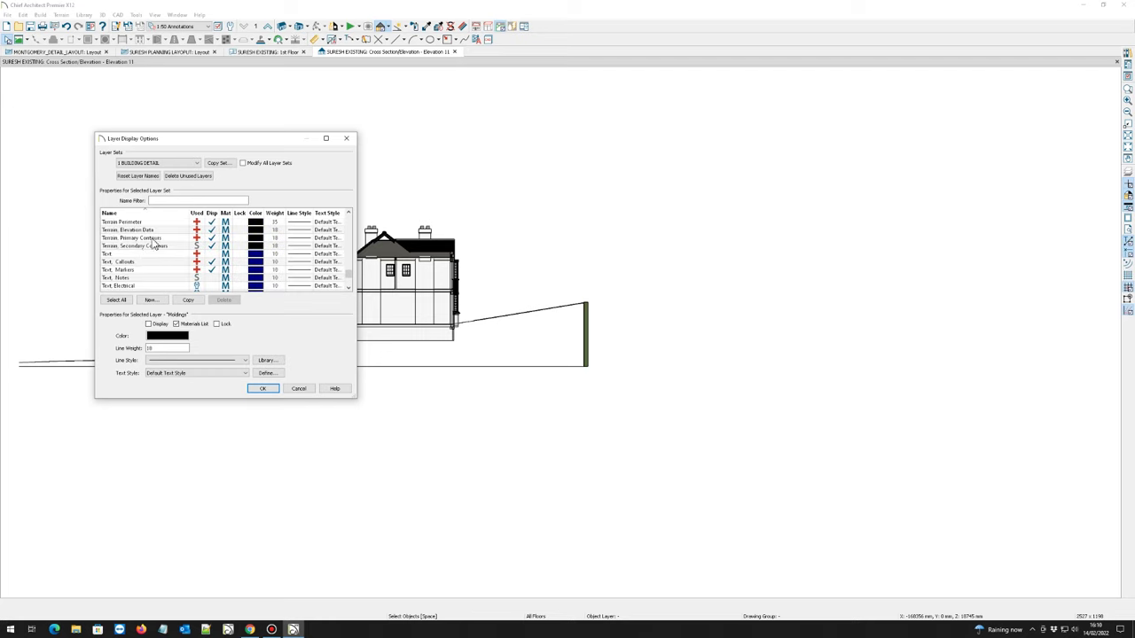
left_click(209, 246)
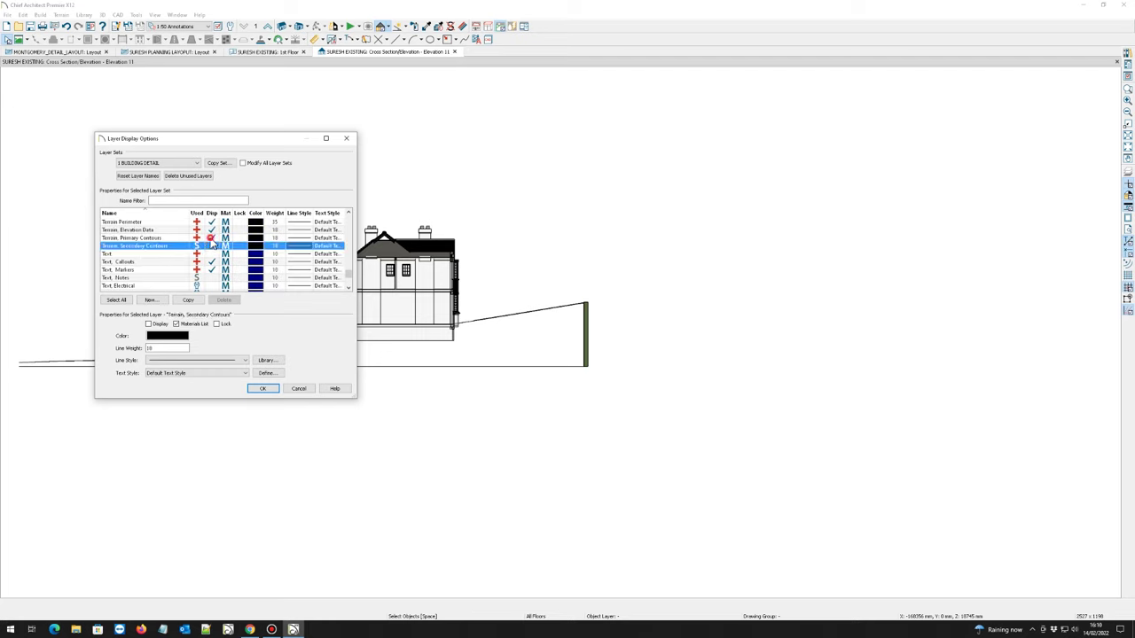
left_click(210, 237)
left_click(211, 229)
left_click(211, 222)
- Hide the Terrain Labels and Terrain Features layers and apply the changes to the elevation
scroll(183, 245, "up", 2)
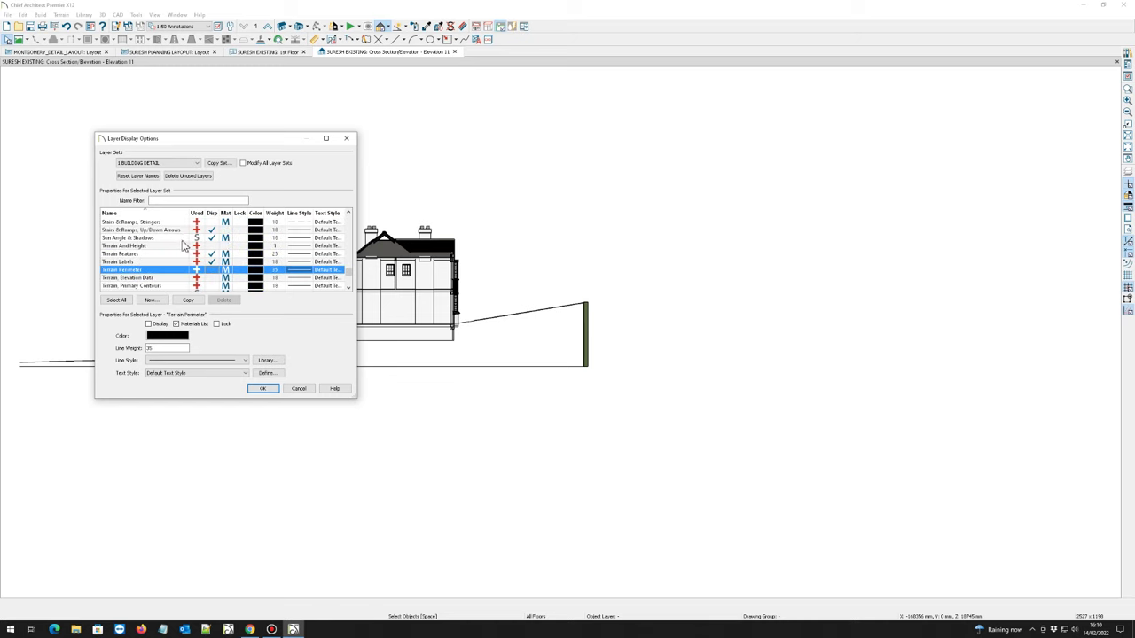
left_click(212, 261)
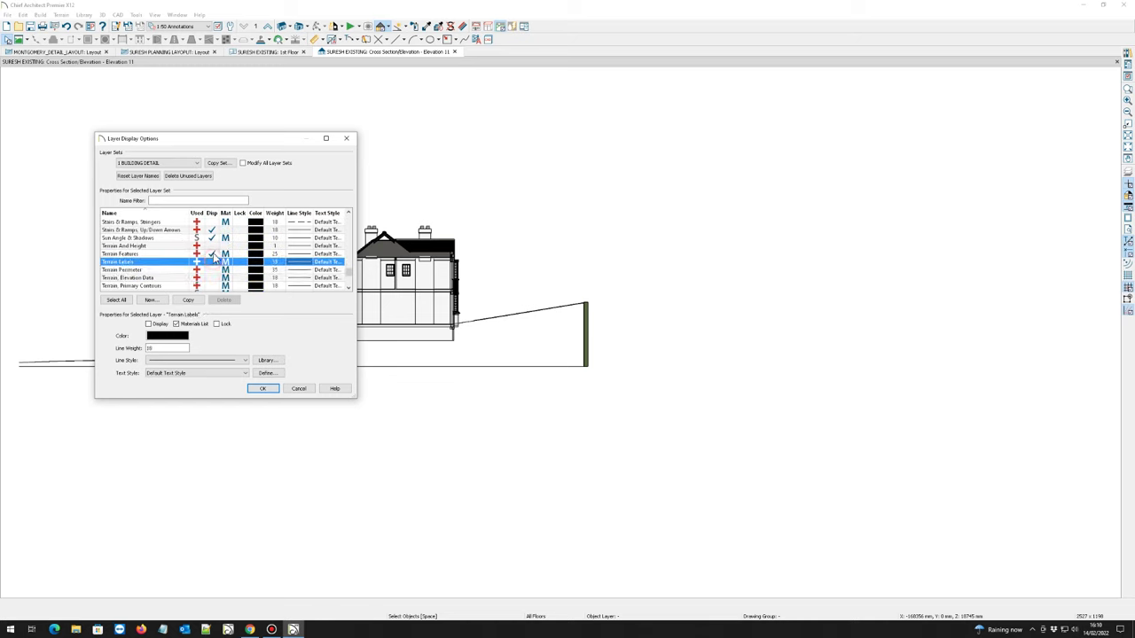
left_click(213, 254)
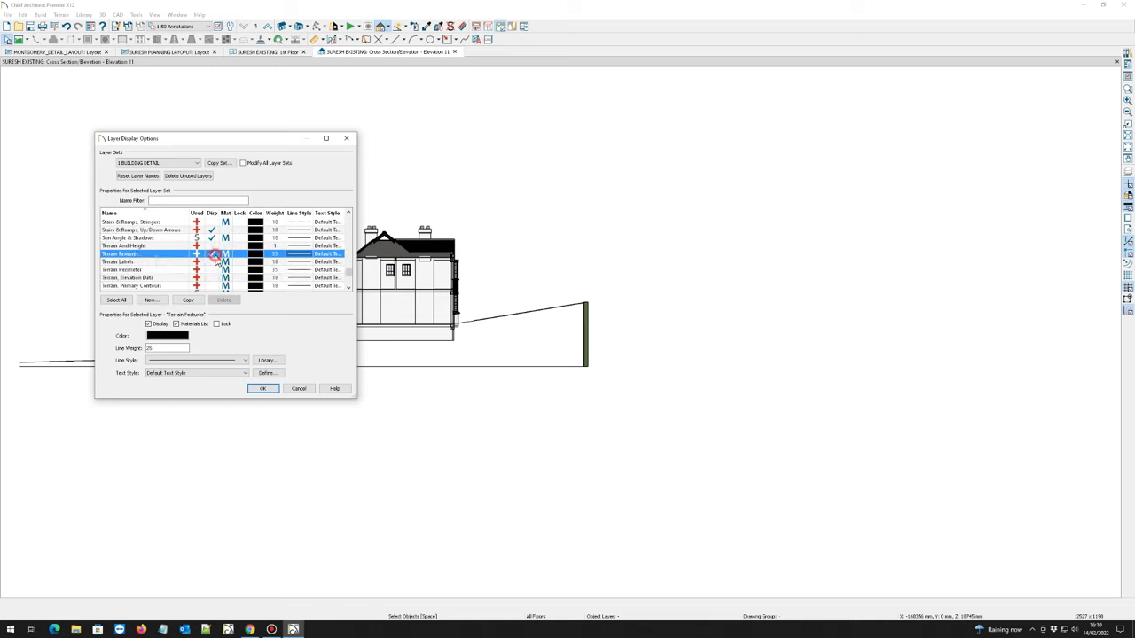
left_click(263, 390)
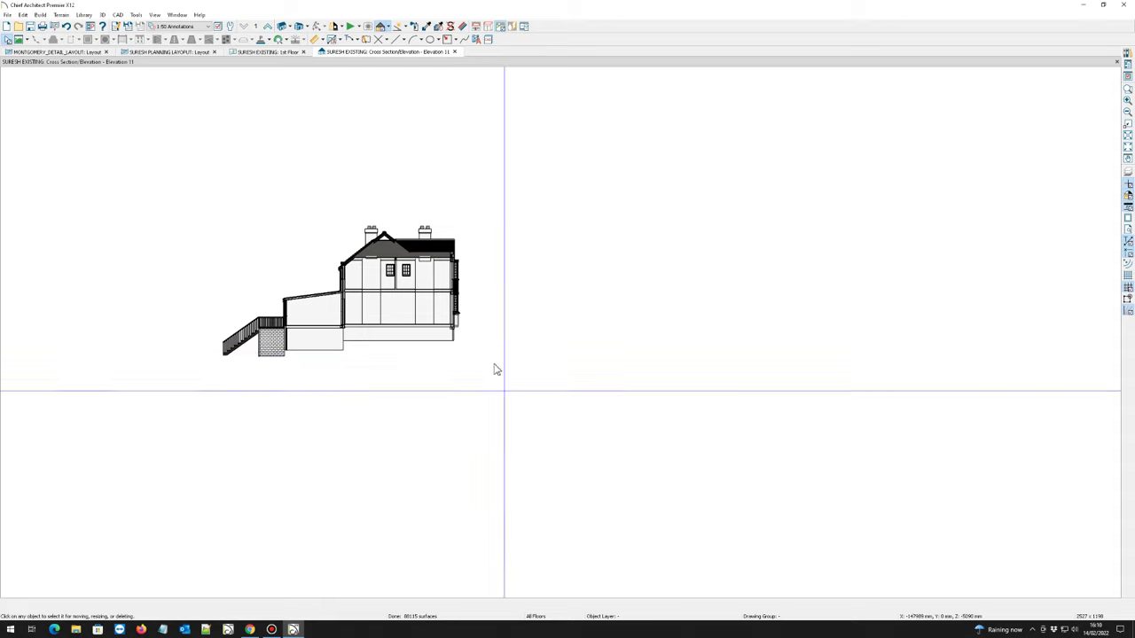
scroll(256, 363, "up", 3)
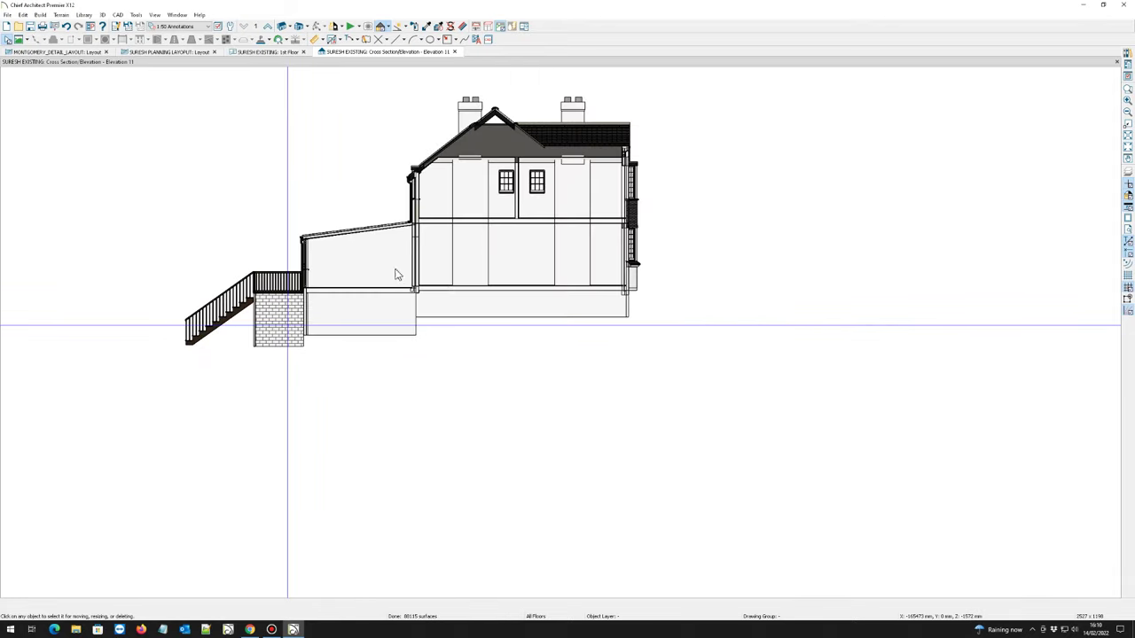
scroll(398, 271, "up", 4)
scroll(477, 193, "up", 1)
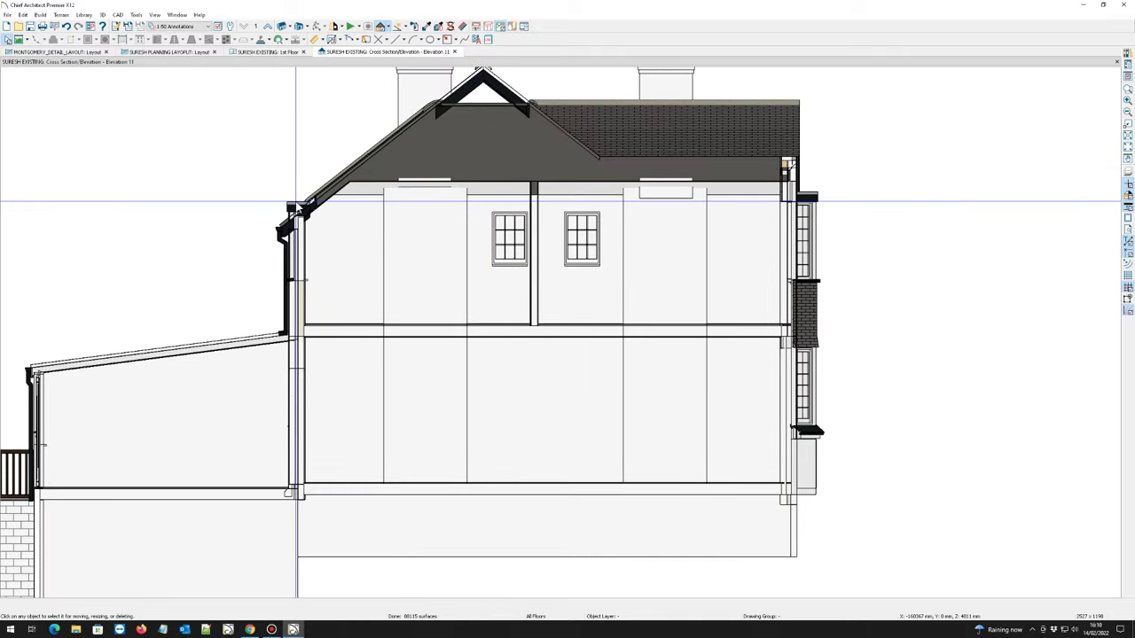
scroll(299, 201, "down", 3)
scroll(434, 211, "down", 2)
scroll(520, 212, "down", 1)
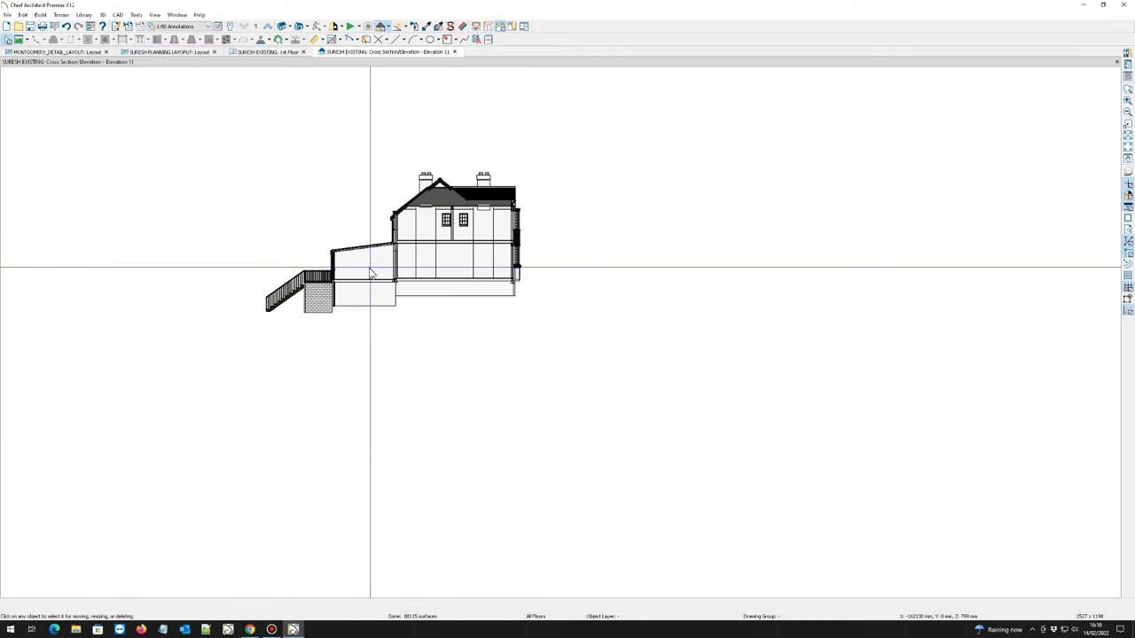
scroll(372, 269, "up", 1)
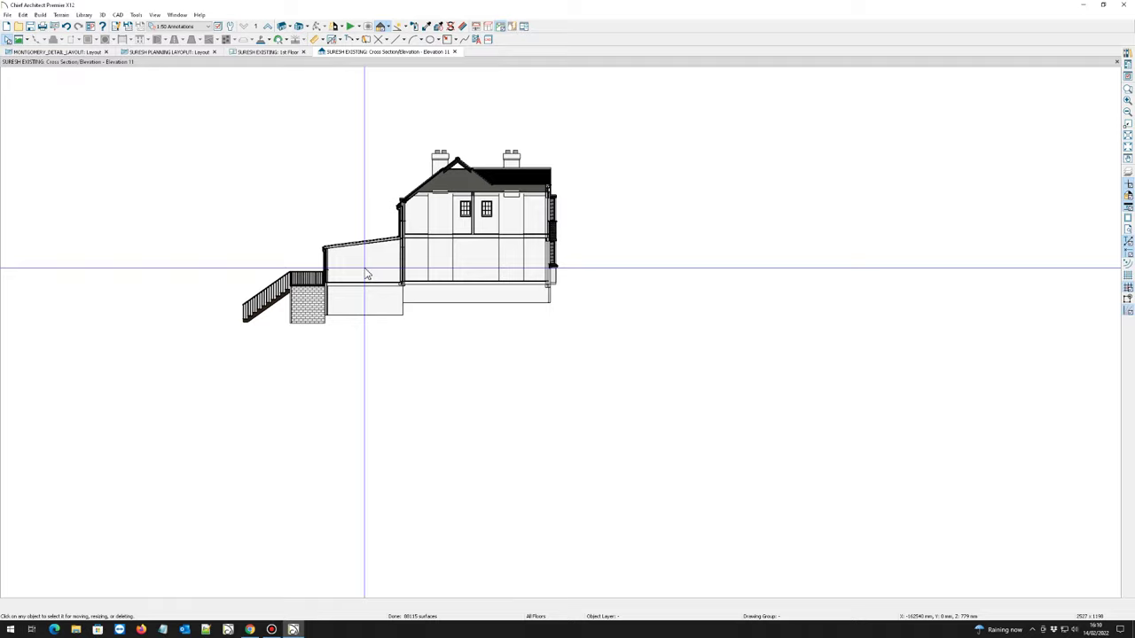
scroll(371, 284, "up", 1)
scroll(417, 266, "down", 1)
scroll(425, 244, "up", 3)
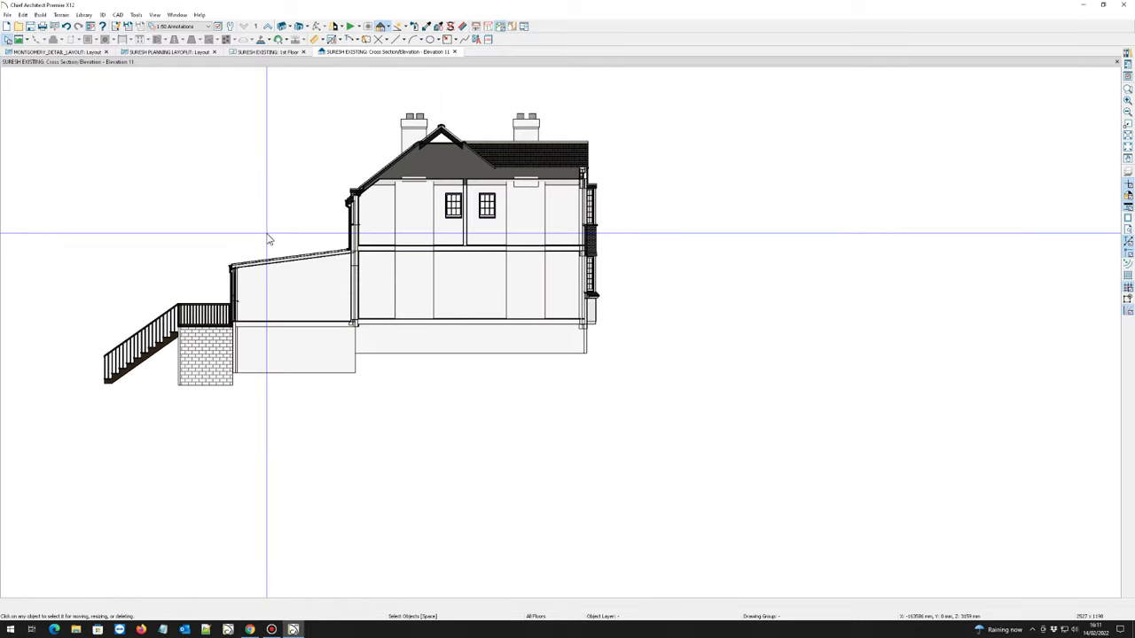
scroll(268, 239, "up", 2)
scroll(470, 270, "down", 2)
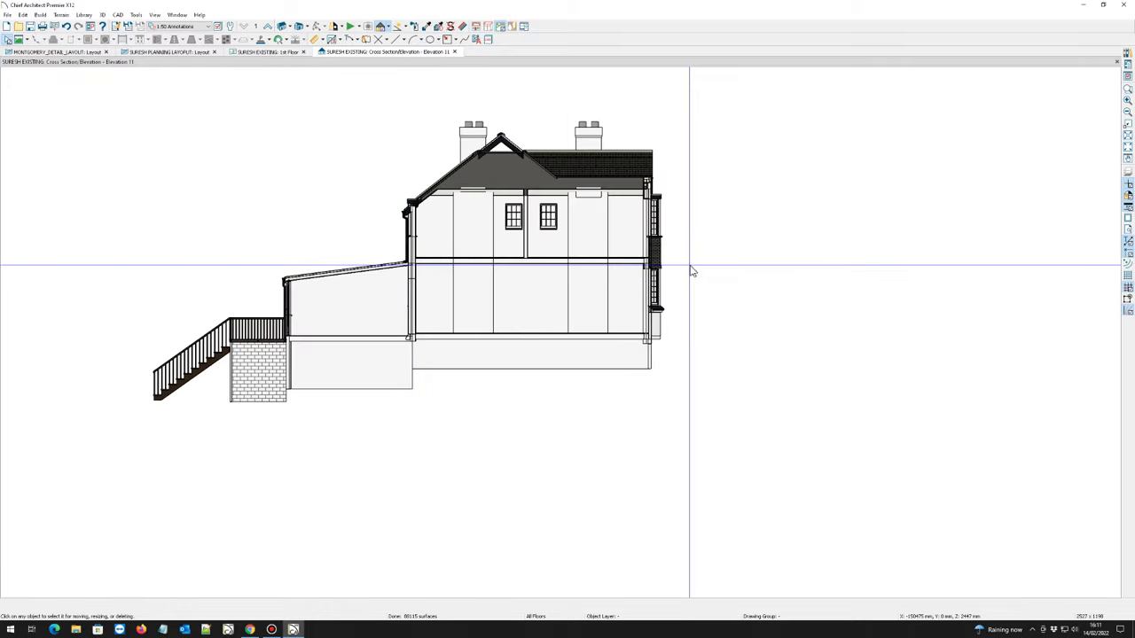
scroll(671, 266, "up", 1)
scroll(443, 239, "down", 2)
scroll(467, 192, "up", 1)
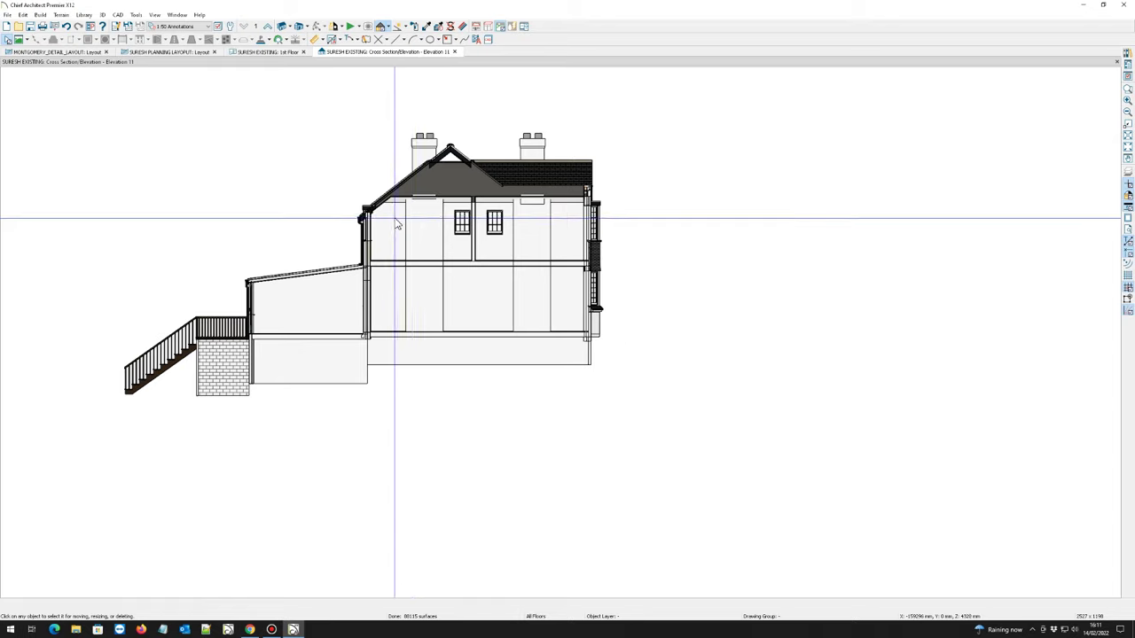
scroll(399, 218, "up", 1)
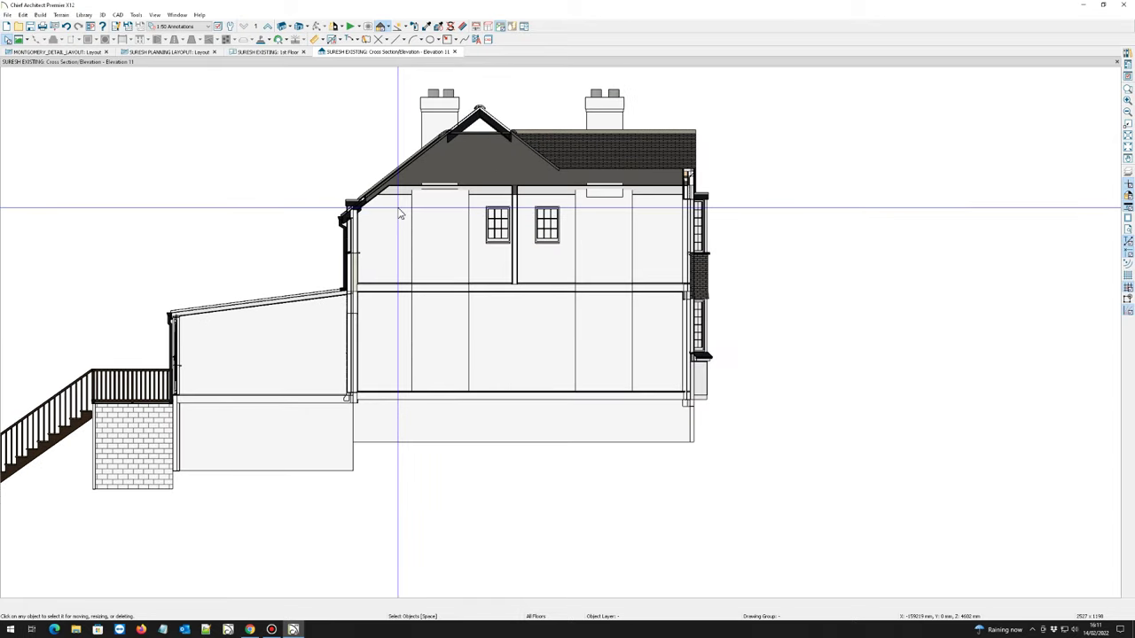
scroll(422, 212, "down", 1)
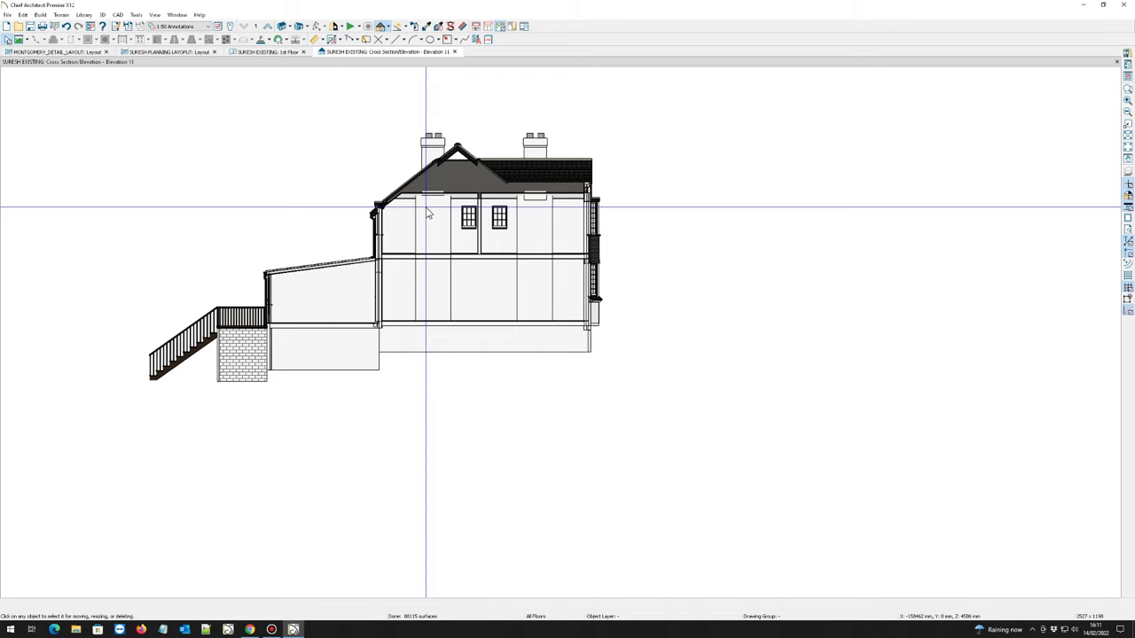
scroll(427, 221, "up", 1)
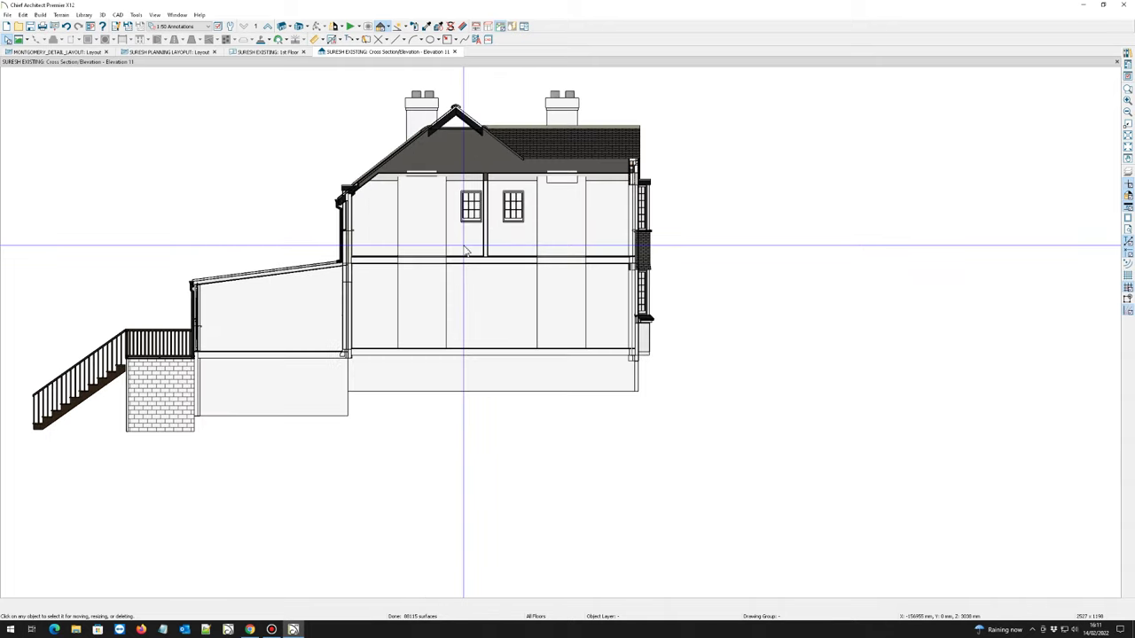
scroll(430, 239, "down", 1)
scroll(434, 252, "up", 1)
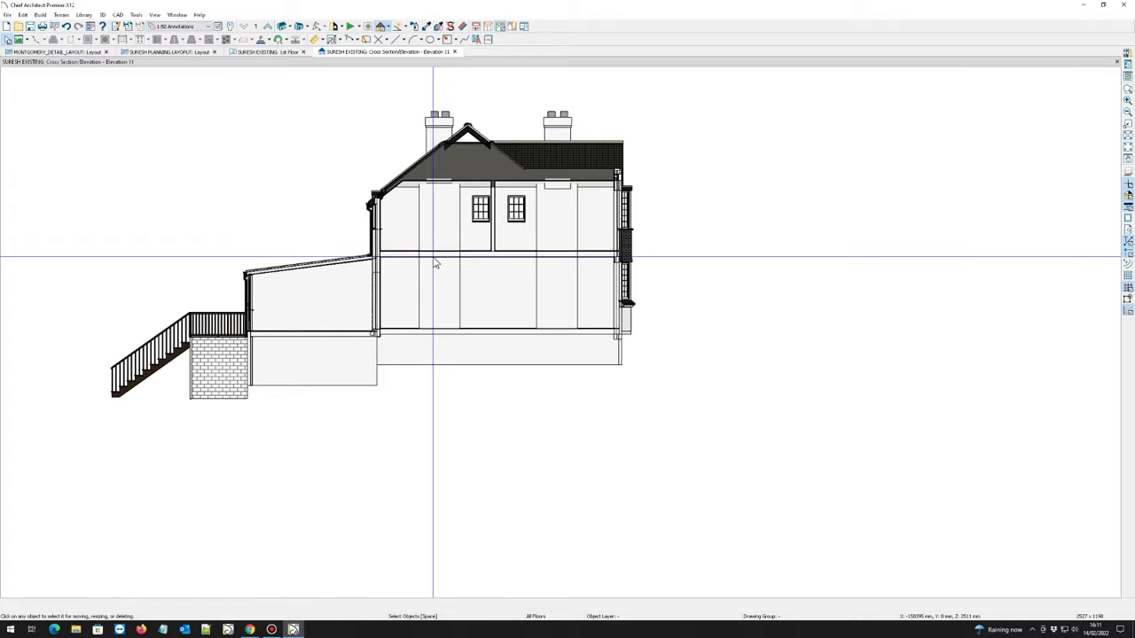
scroll(434, 262, "up", 3)
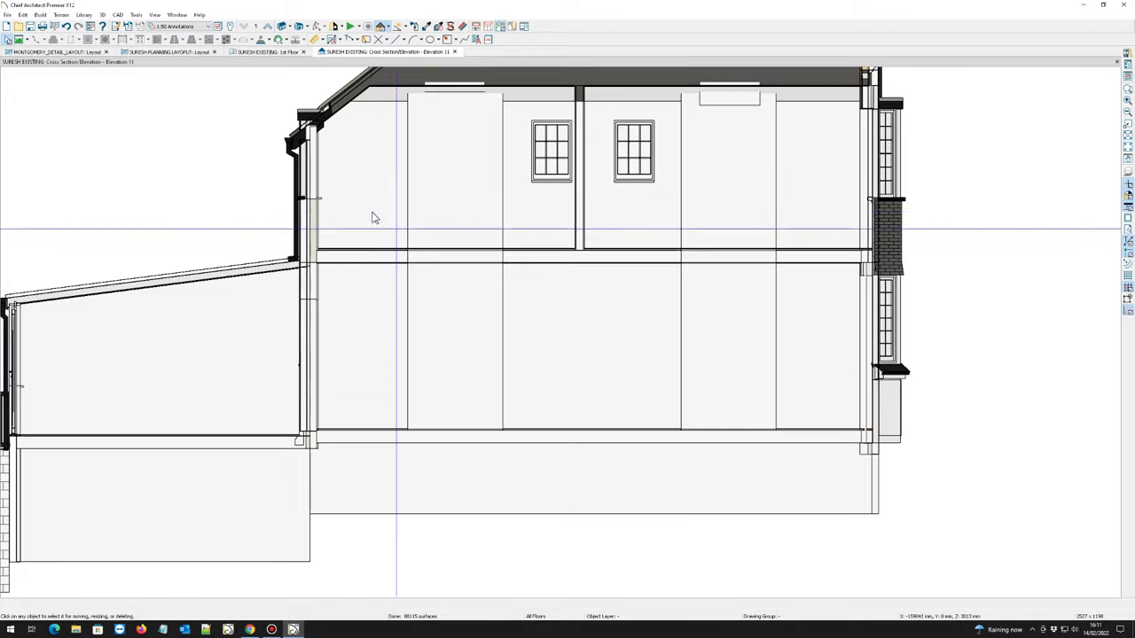
scroll(377, 218, "down", 1)
scroll(538, 245, "down", 2)
scroll(537, 248, "up", 4)
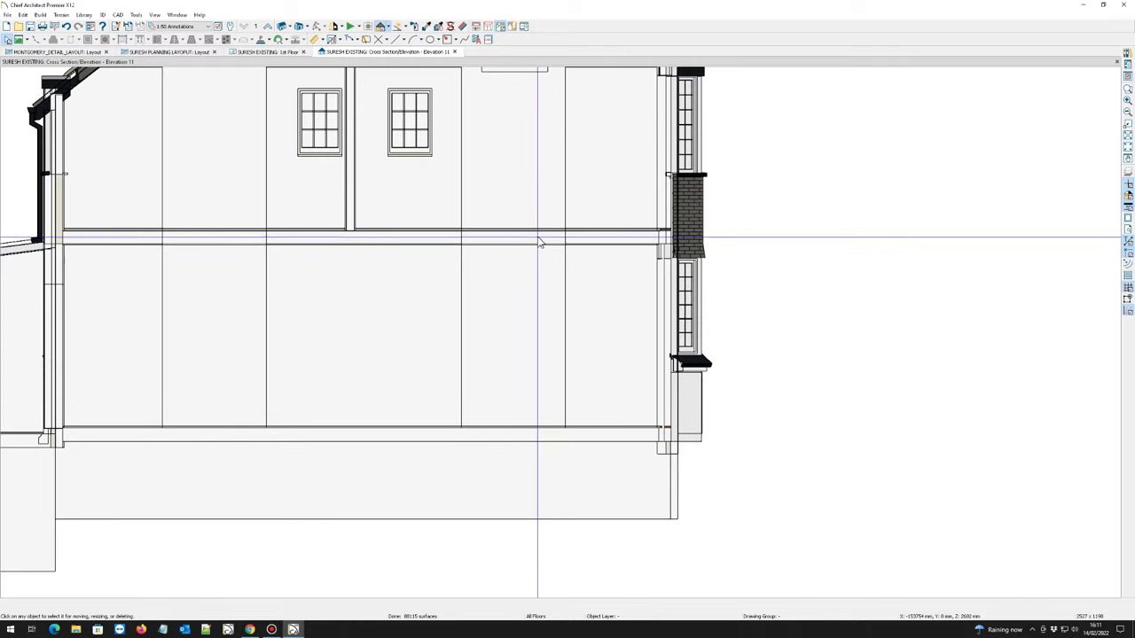
scroll(508, 375, "down", 3)
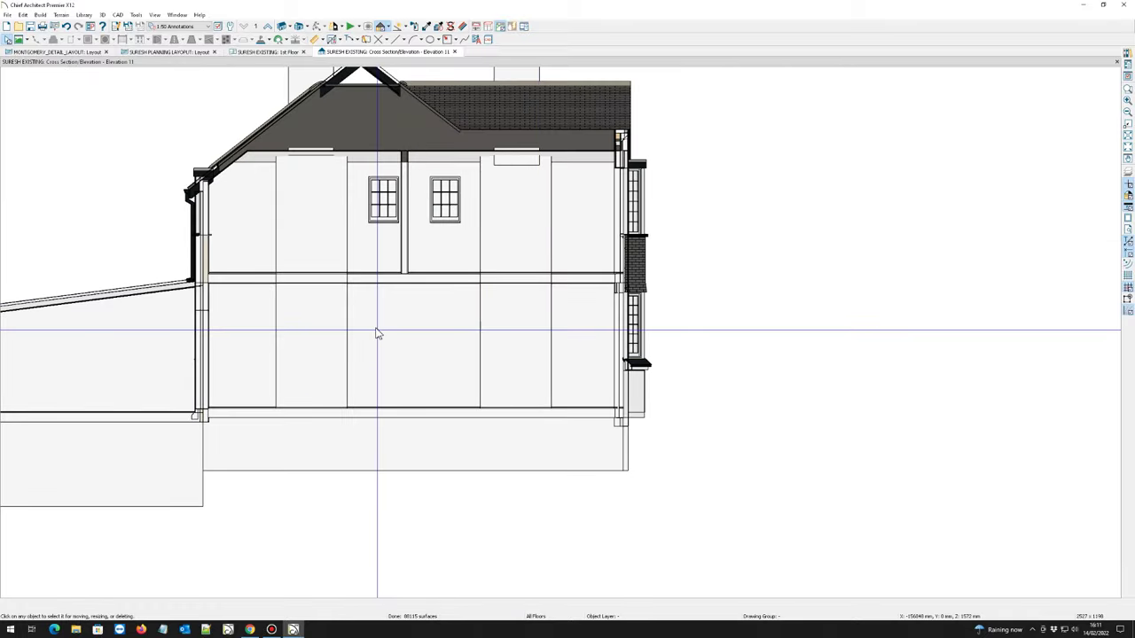
scroll(383, 248, "down", 2)
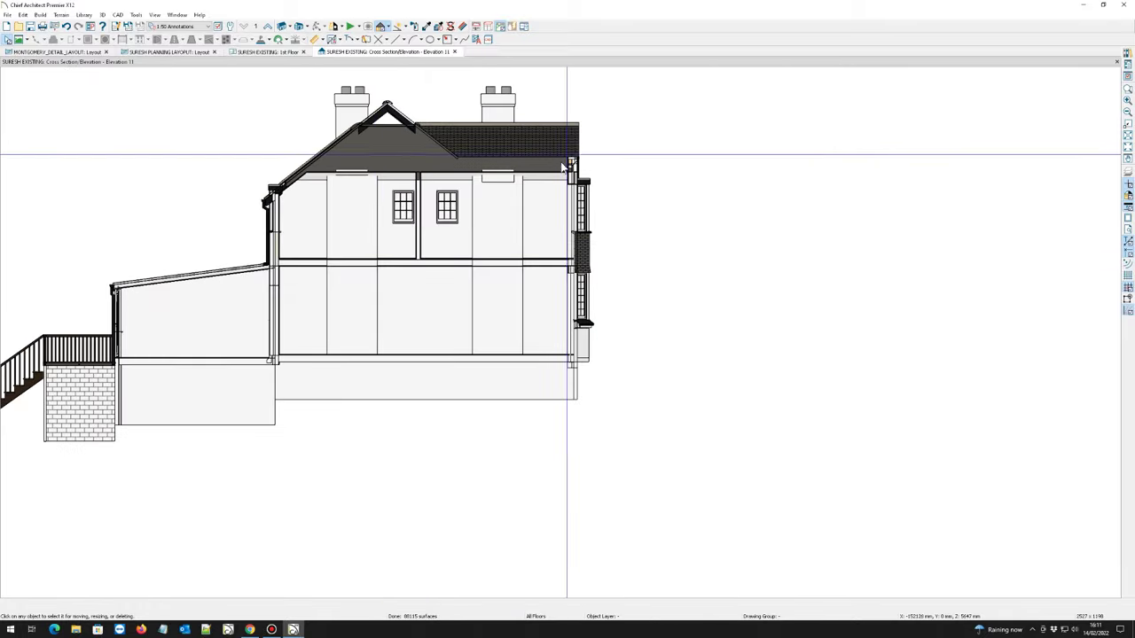
scroll(422, 173, "down", 3)
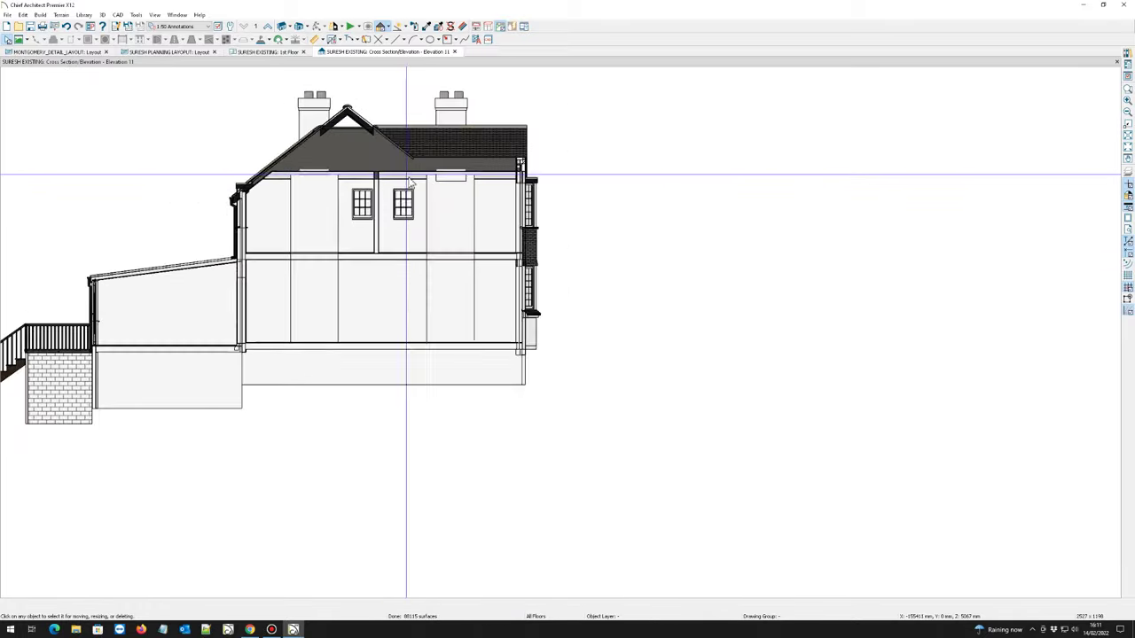
scroll(310, 296, "down", 2)
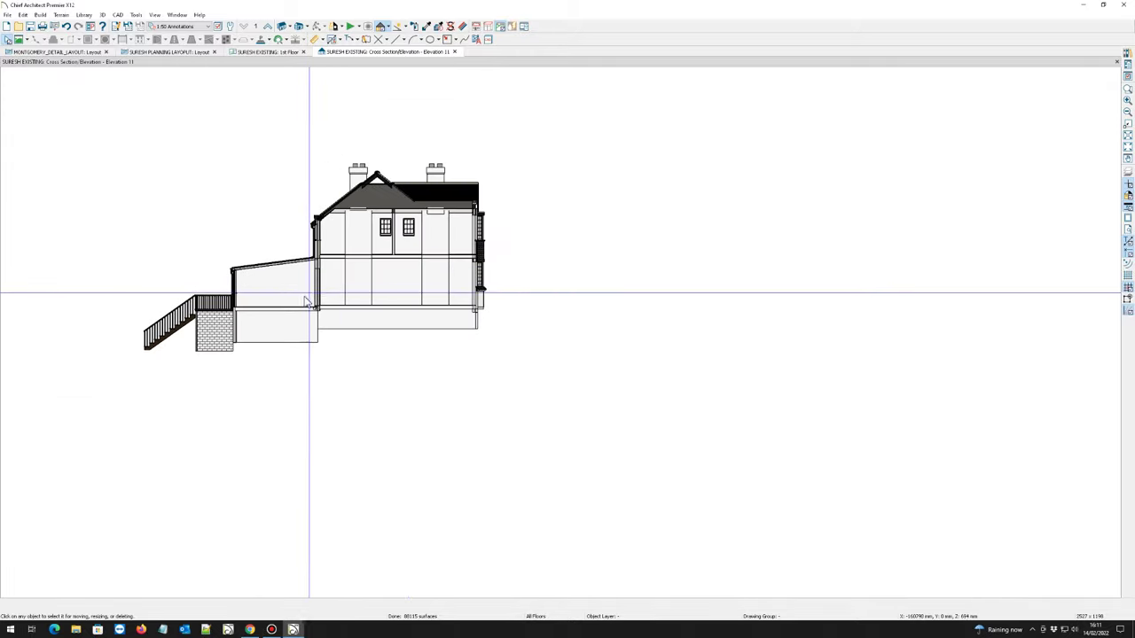
scroll(299, 296, "up", 2)
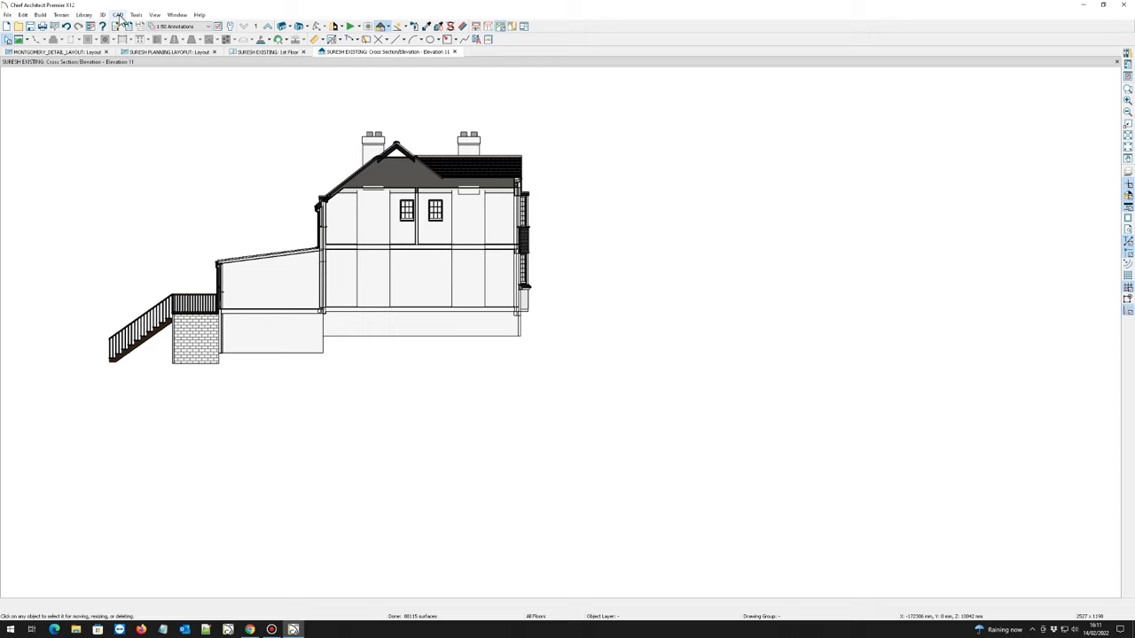
- Convert the section into the Elevation 1 CAD detail, zoom to the house's right side, and choose Draw Line
left_click(118, 15)
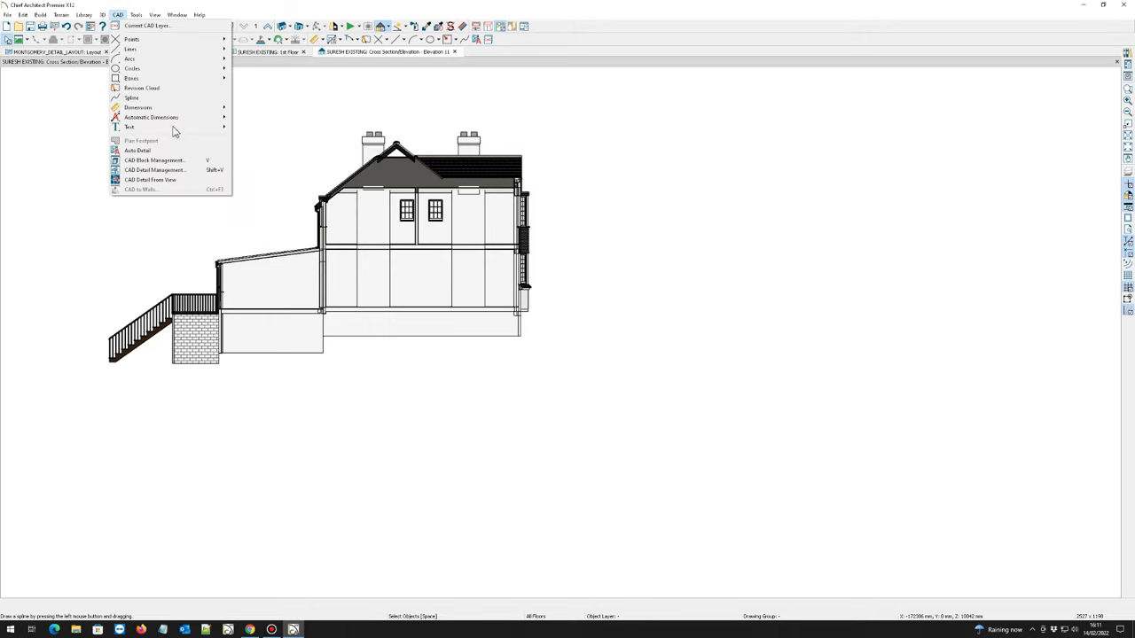
left_click(156, 181)
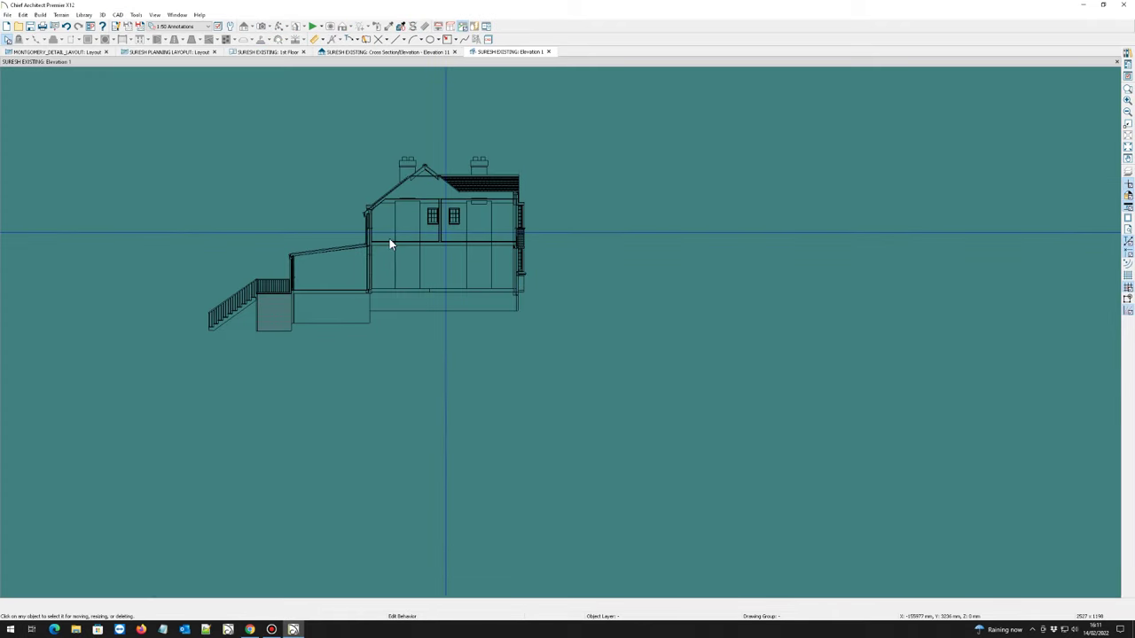
scroll(400, 232, "down", 2)
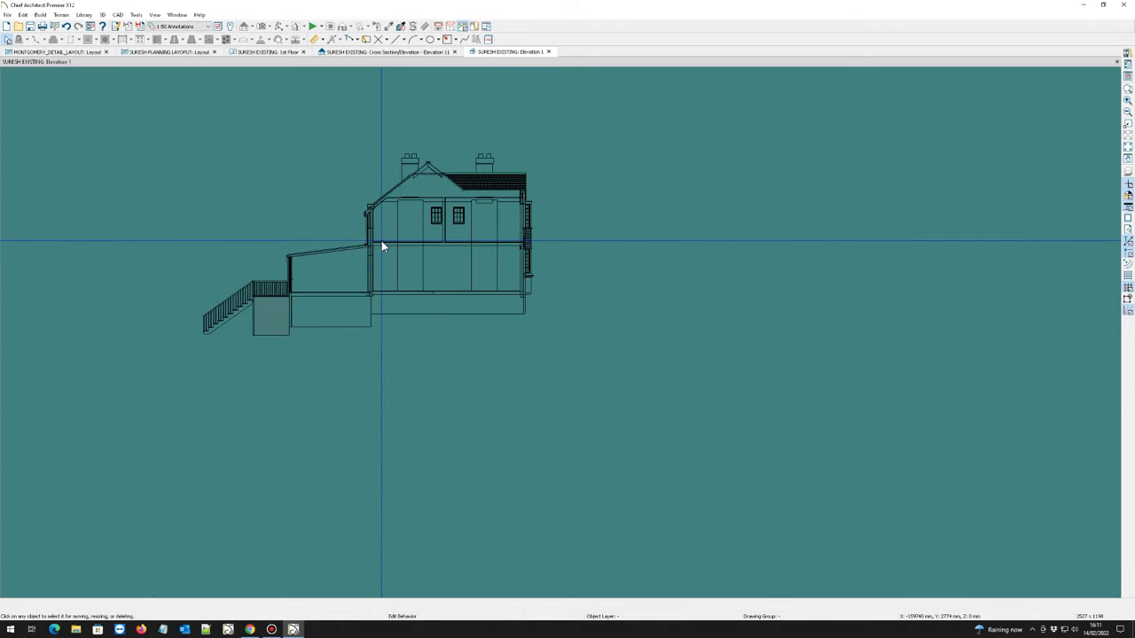
scroll(389, 248, "up", 1)
scroll(384, 241, "down", 1)
scroll(445, 219, "up", 3)
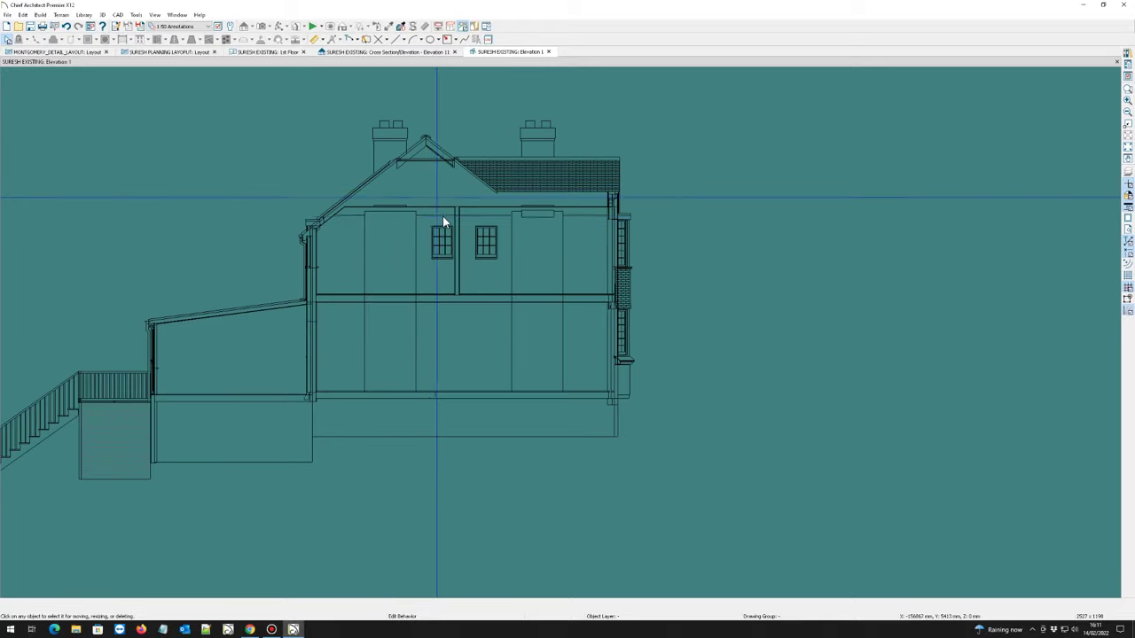
scroll(444, 220, "down", 1)
scroll(355, 185, "down", 1)
scroll(714, 203, "up", 1)
scroll(620, 186, "up", 2)
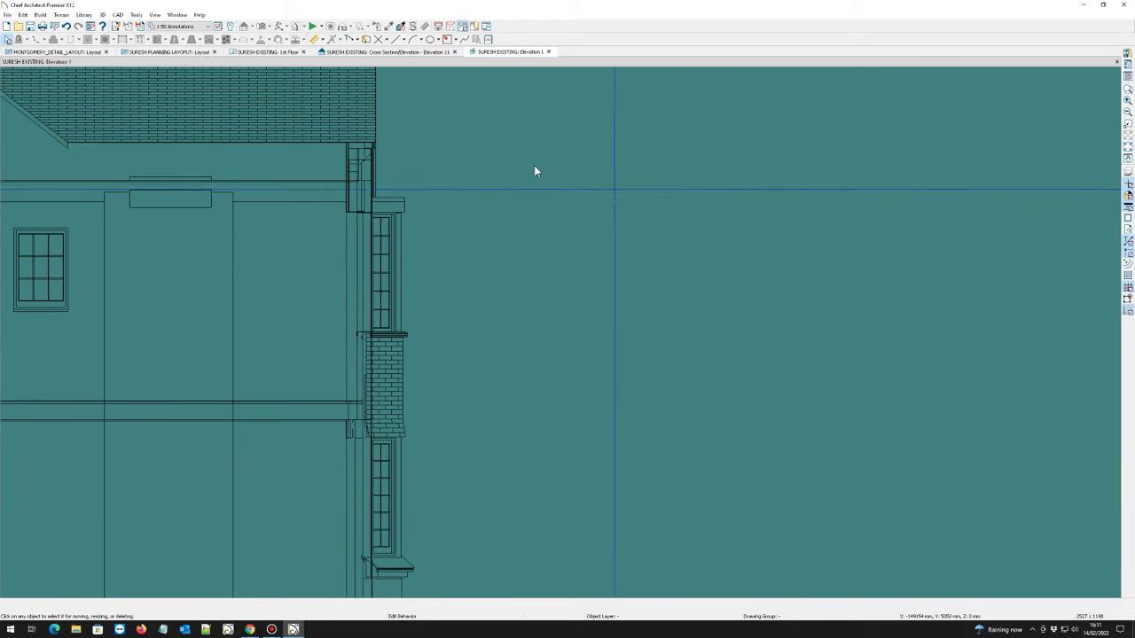
left_click(398, 39)
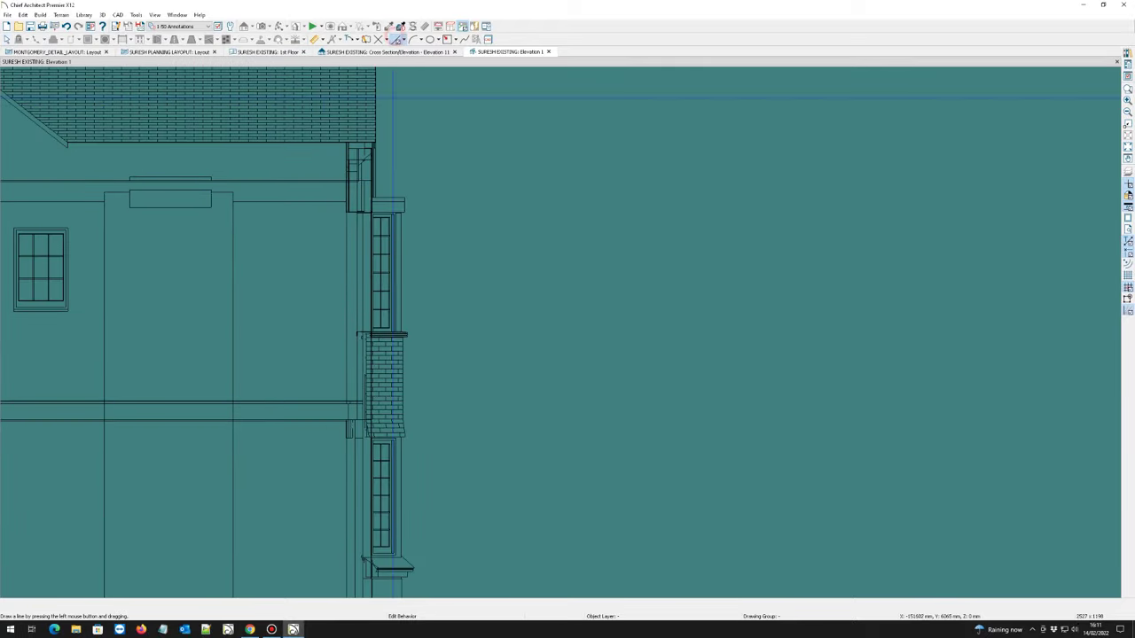
- Draw a horizontal line right of the house and shorten it from its left end
left_click_drag(317, 203, 766, 202)
left_click(6, 40)
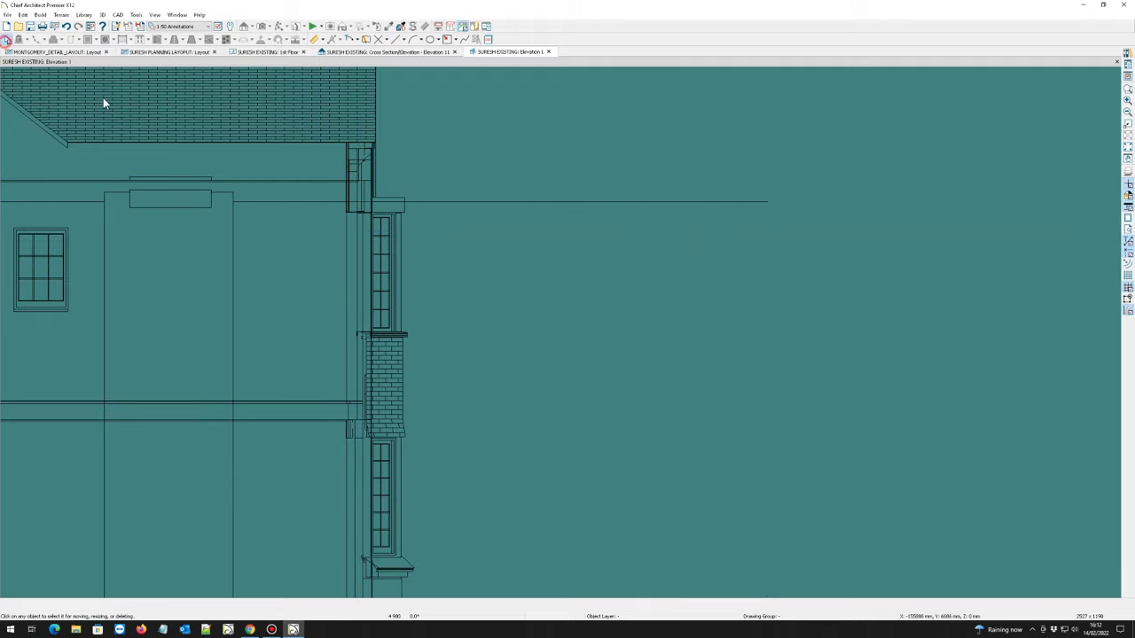
left_click(575, 203)
left_click_drag(316, 202, 537, 202)
left_click(608, 256)
scroll(425, 102, "down", 5)
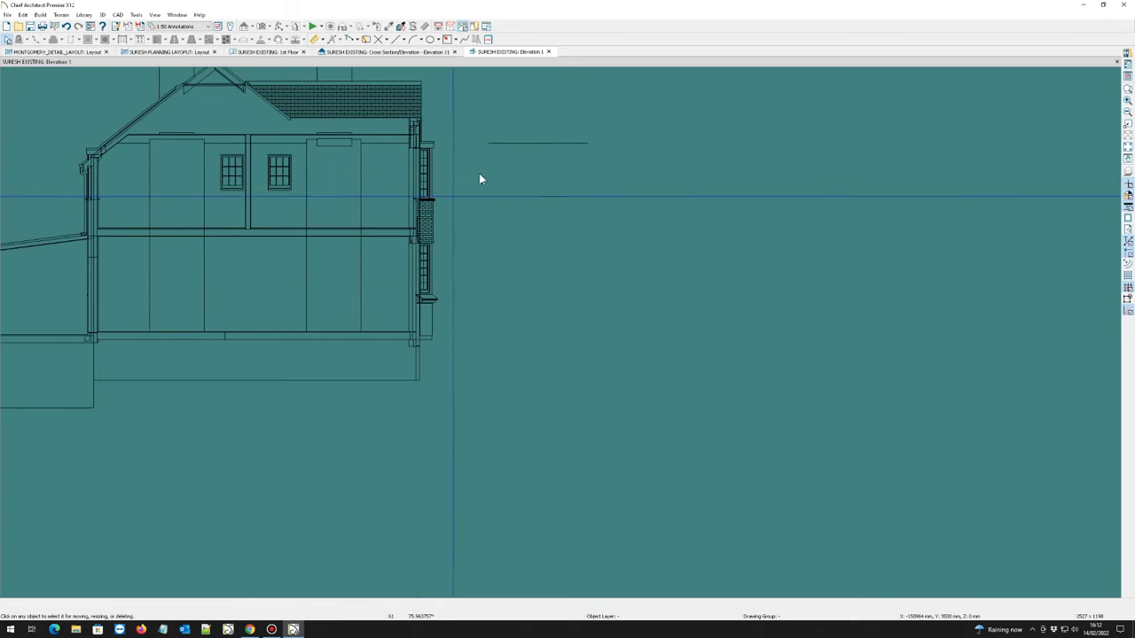
- Paste two in-place copies of the short line, moving them down 2410 and 3400
left_click(530, 144)
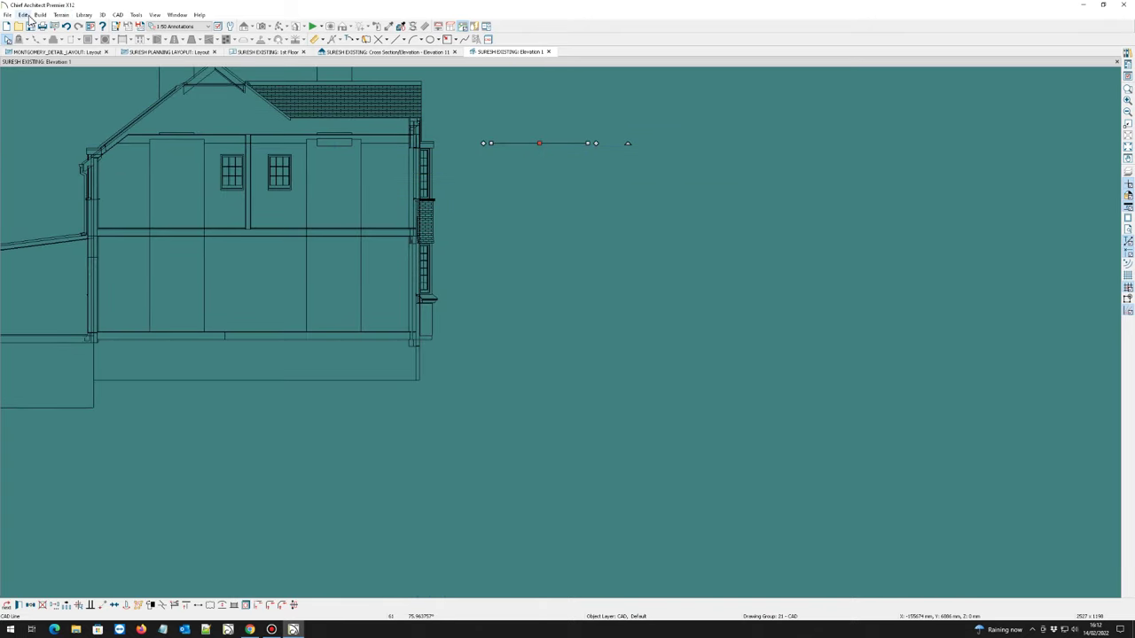
left_click(29, 15)
left_click(44, 68)
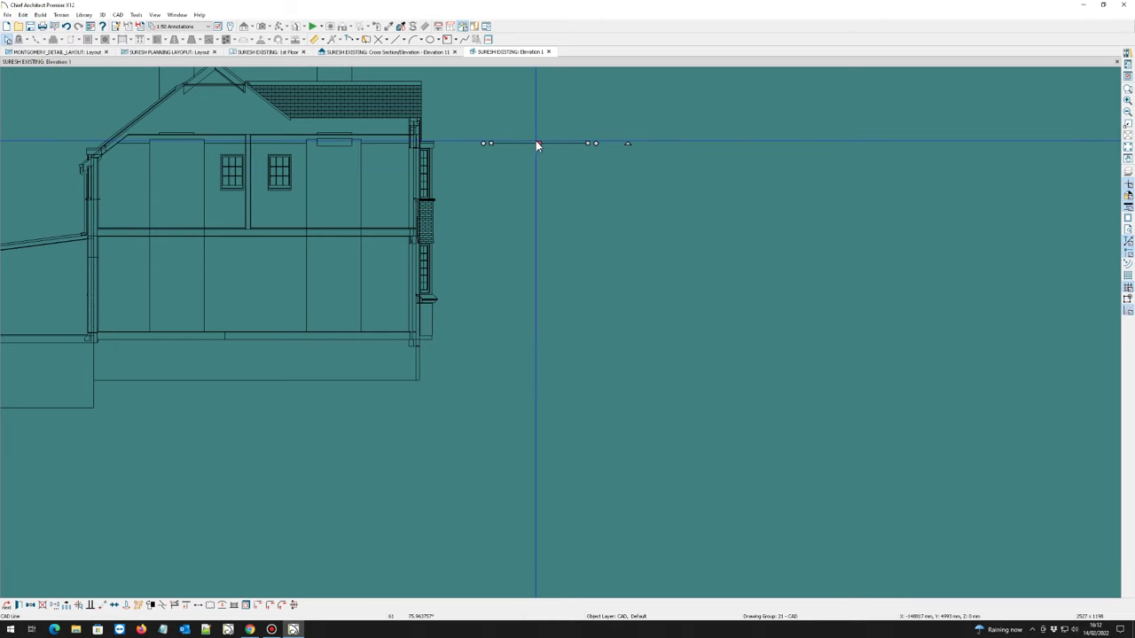
left_click_drag(536, 143, 535, 180)
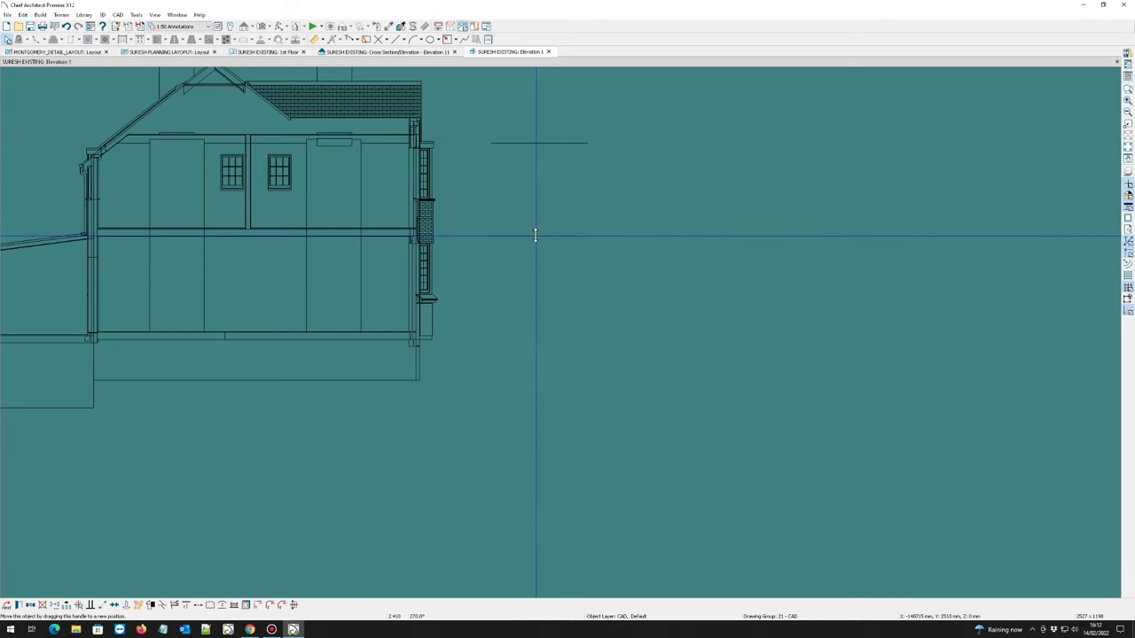
left_click_drag(534, 235, 533, 237)
scroll(544, 279, "up", 2)
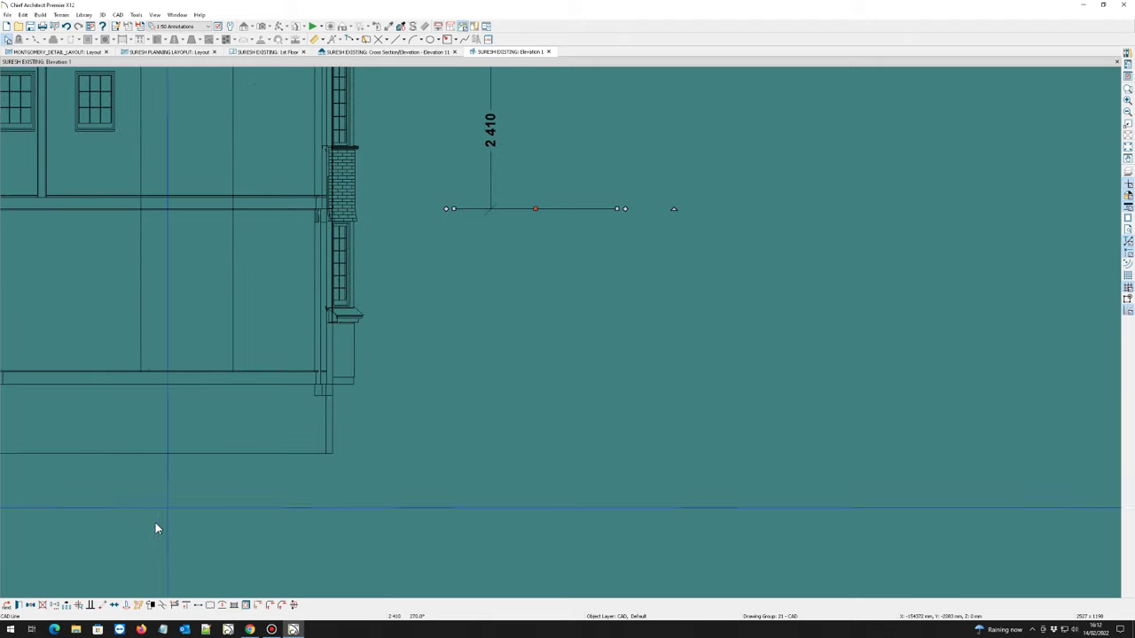
left_click(24, 15)
left_click(56, 70)
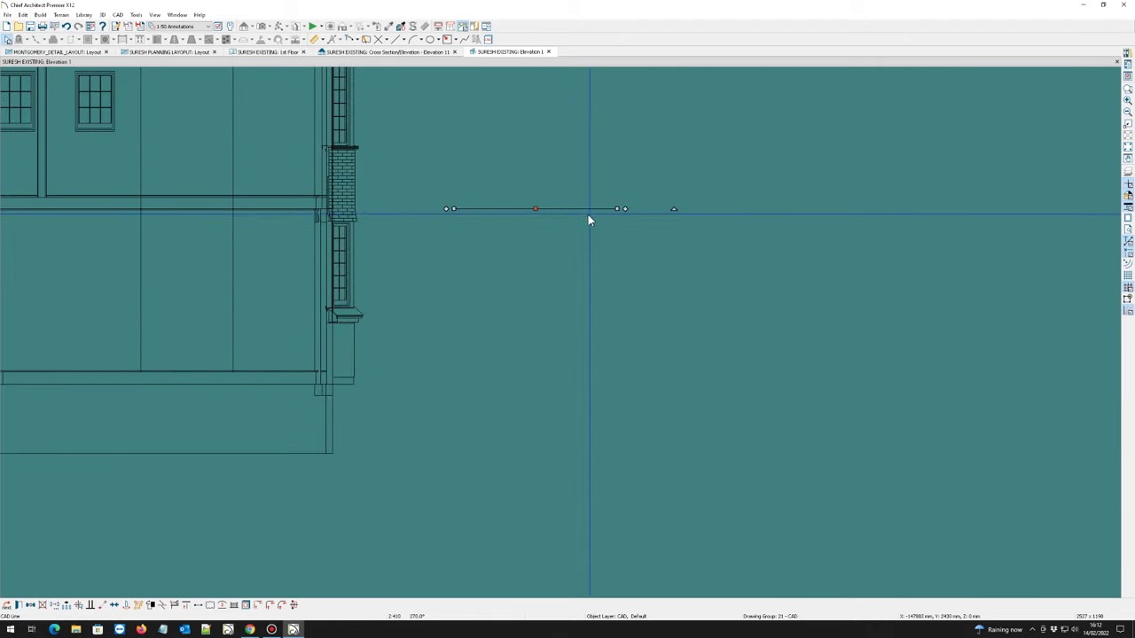
left_click_drag(535, 207, 533, 368)
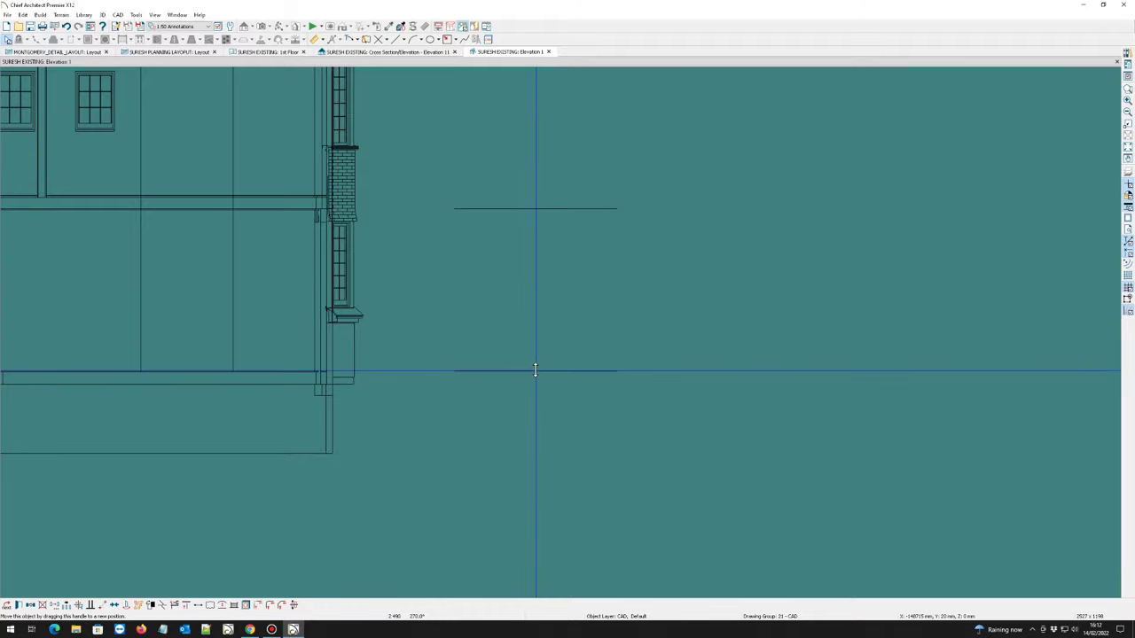
scroll(608, 319, "down", 5)
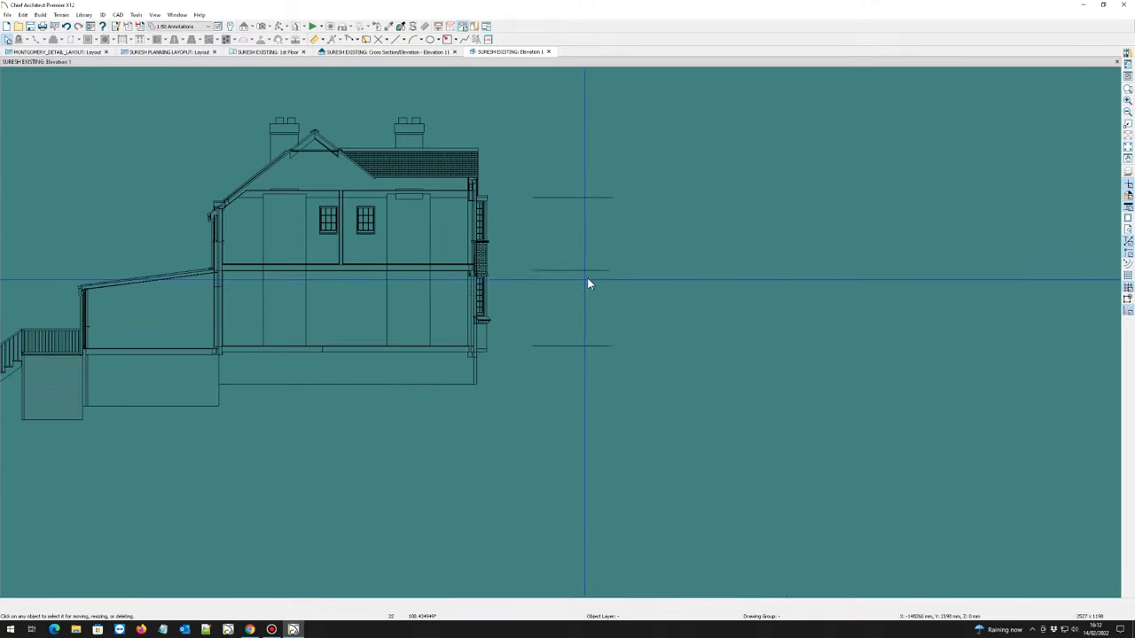
- Box-select and delete the small stray framing pieces at the left wall's base
scroll(252, 319, "up", 10)
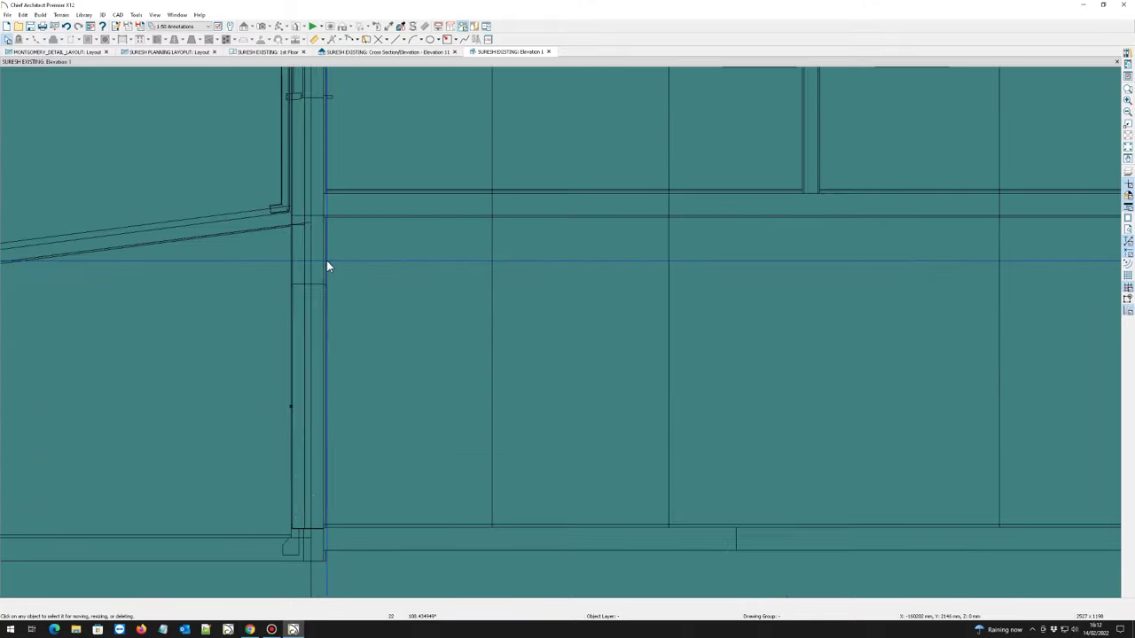
scroll(320, 276, "down", 4)
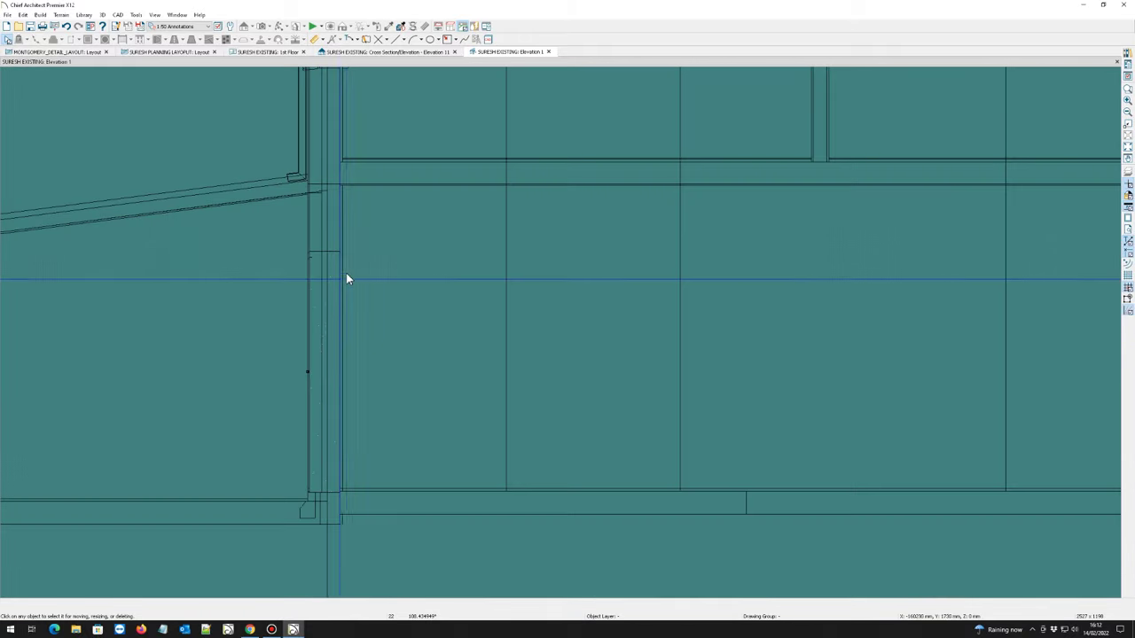
scroll(321, 455, "up", 5)
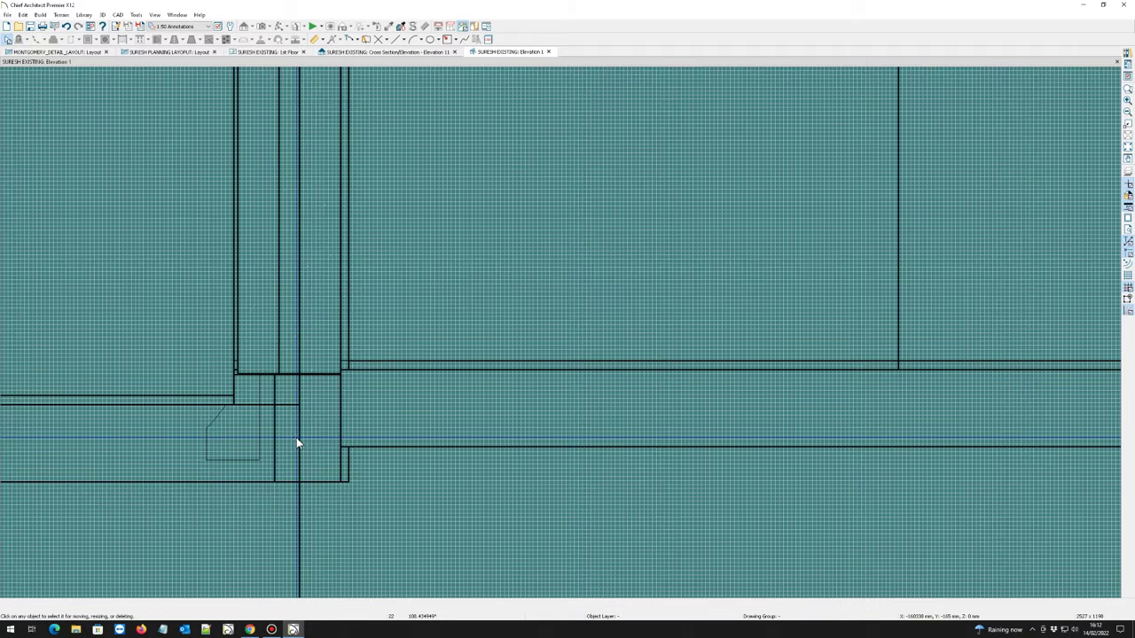
left_click_drag(256, 420, 305, 467)
key("Delete")
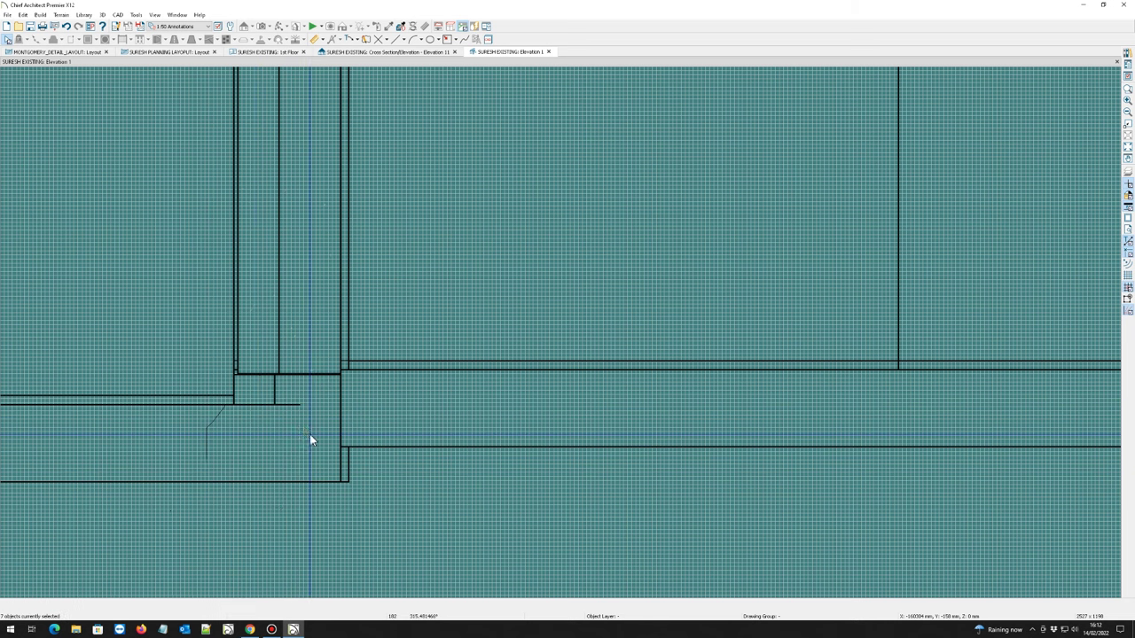
scroll(293, 423, "down", 3)
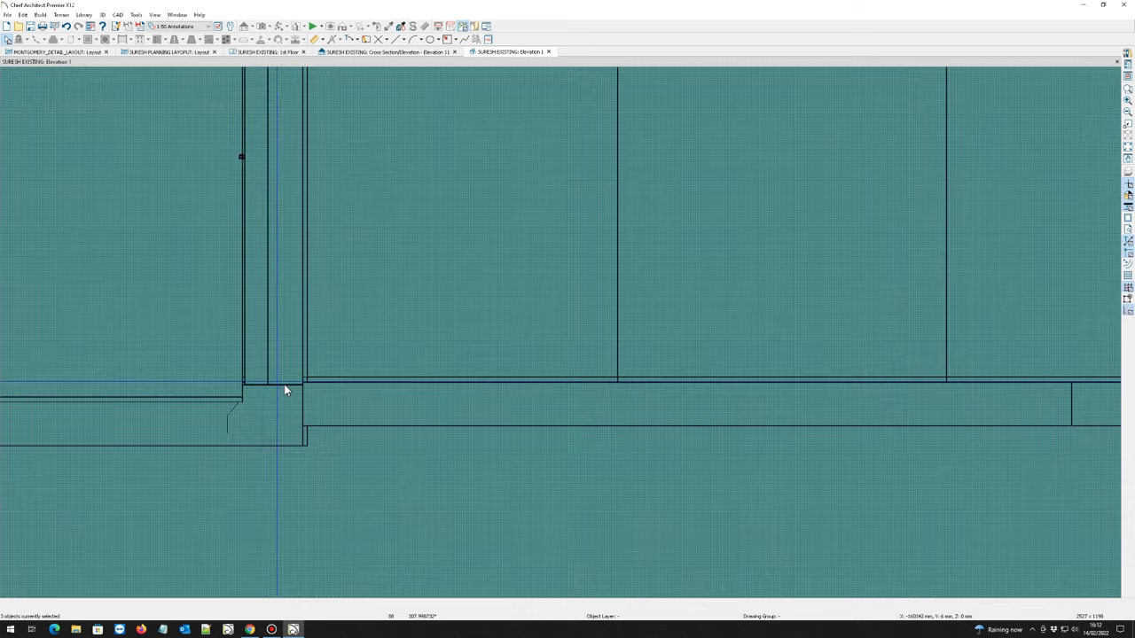
scroll(271, 207, "up", 4)
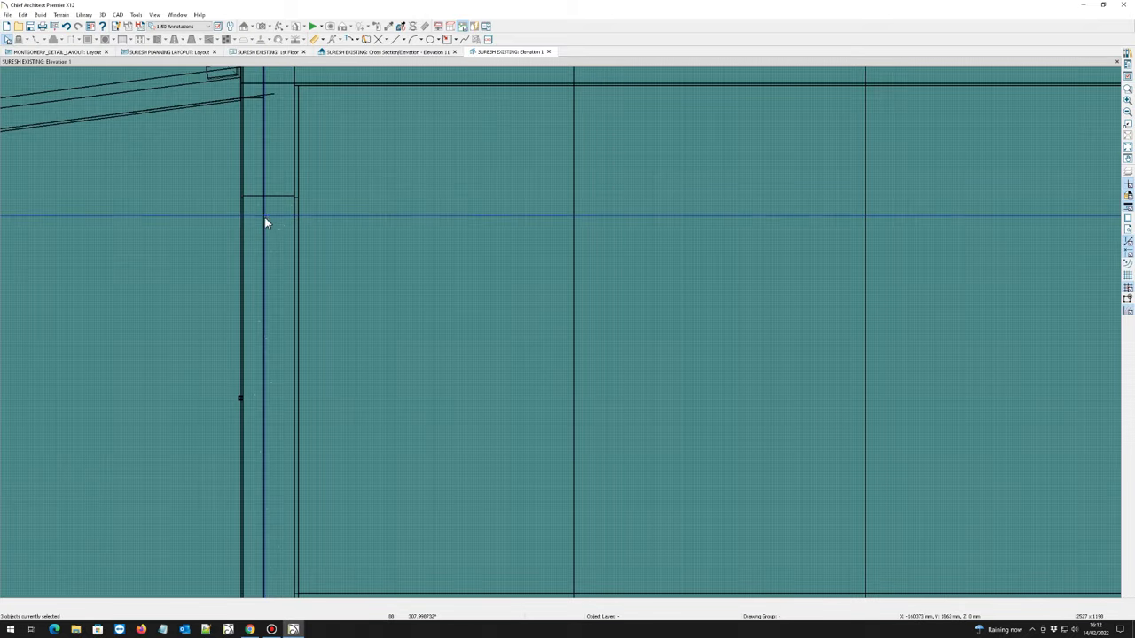
left_click(279, 348)
key("Escape")
- Check the wall's right end and undo the accidental deletion of two vertical lines above the sill
scroll(279, 348, "down", 1)
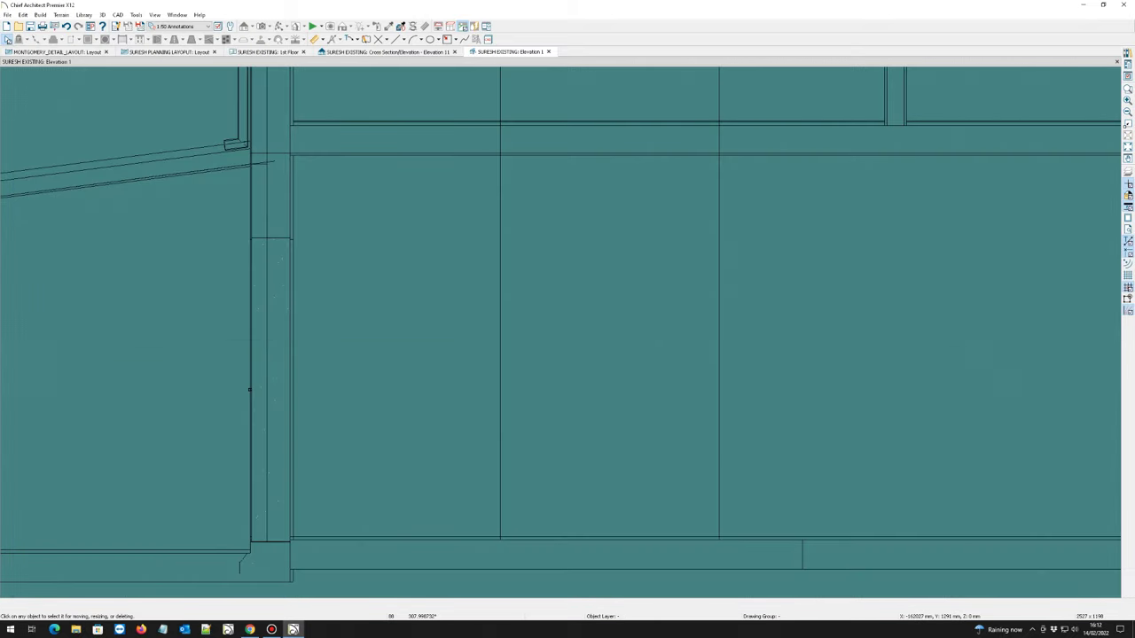
scroll(279, 262, "down", 2)
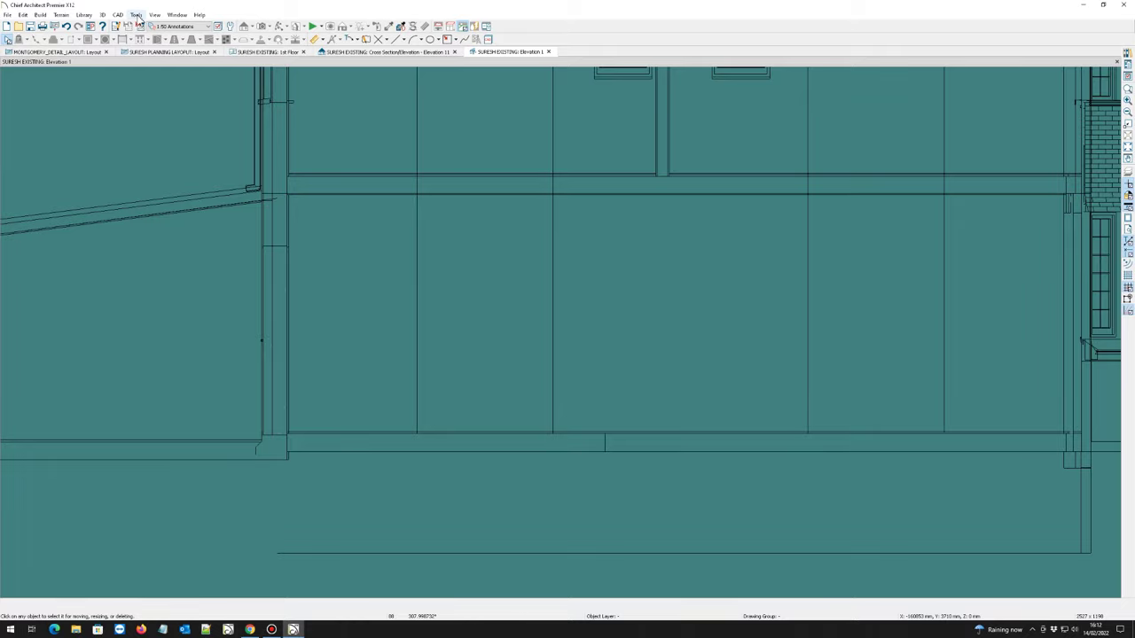
scroll(221, 164, "down", 3)
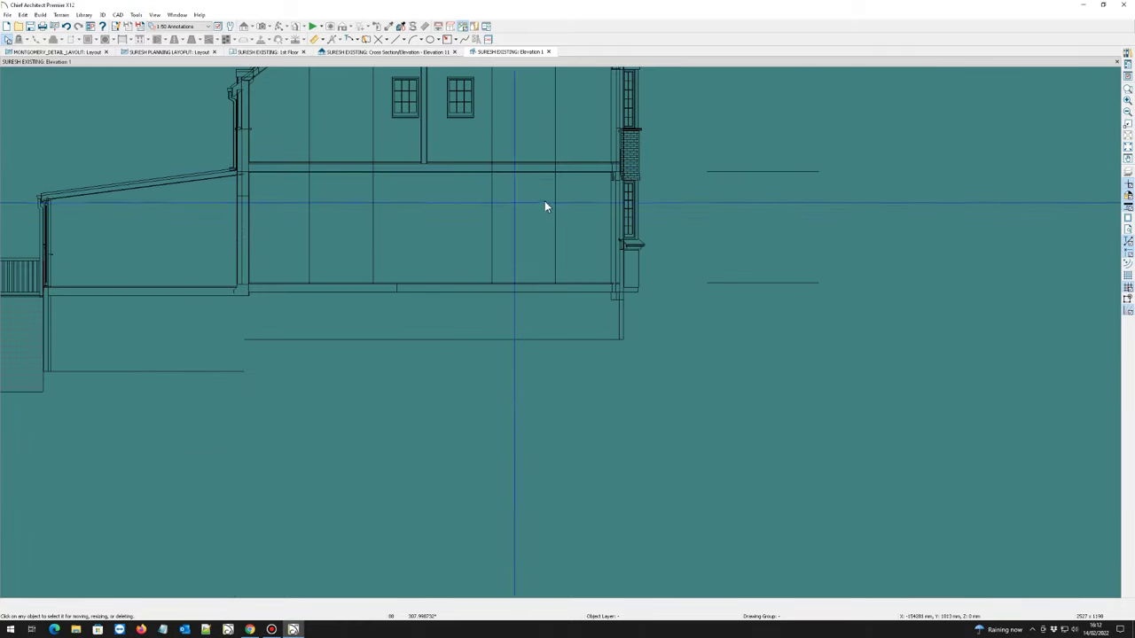
scroll(754, 312, "up", 1)
scroll(549, 284, "up", 2)
left_click_drag(498, 247, 522, 306)
key("Escape")
scroll(560, 276, "up", 3)
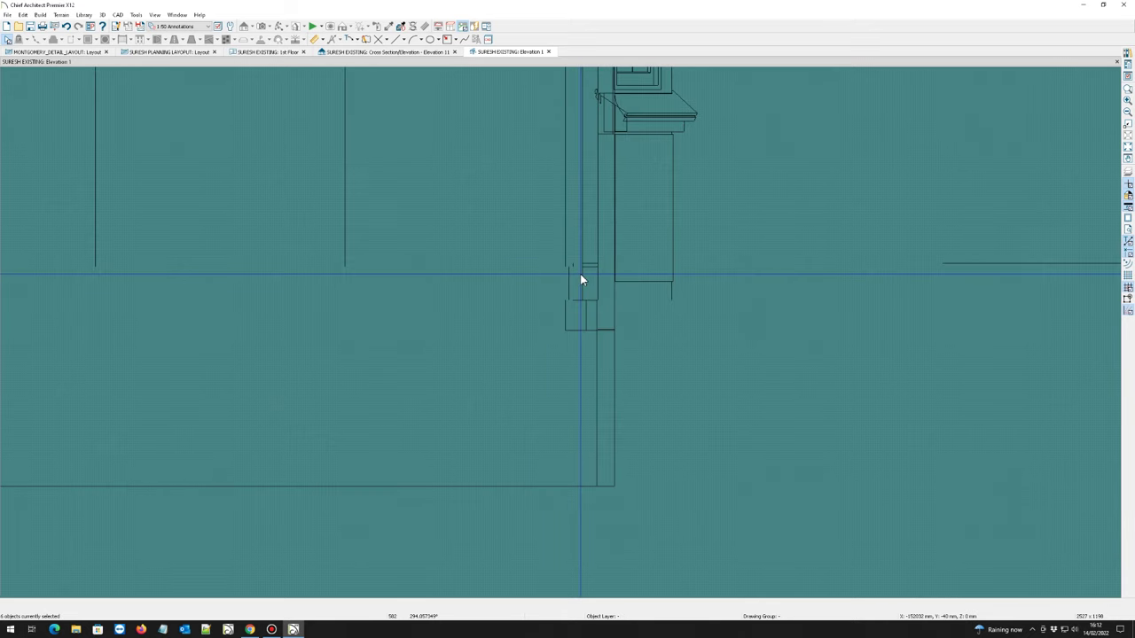
key("Delete")
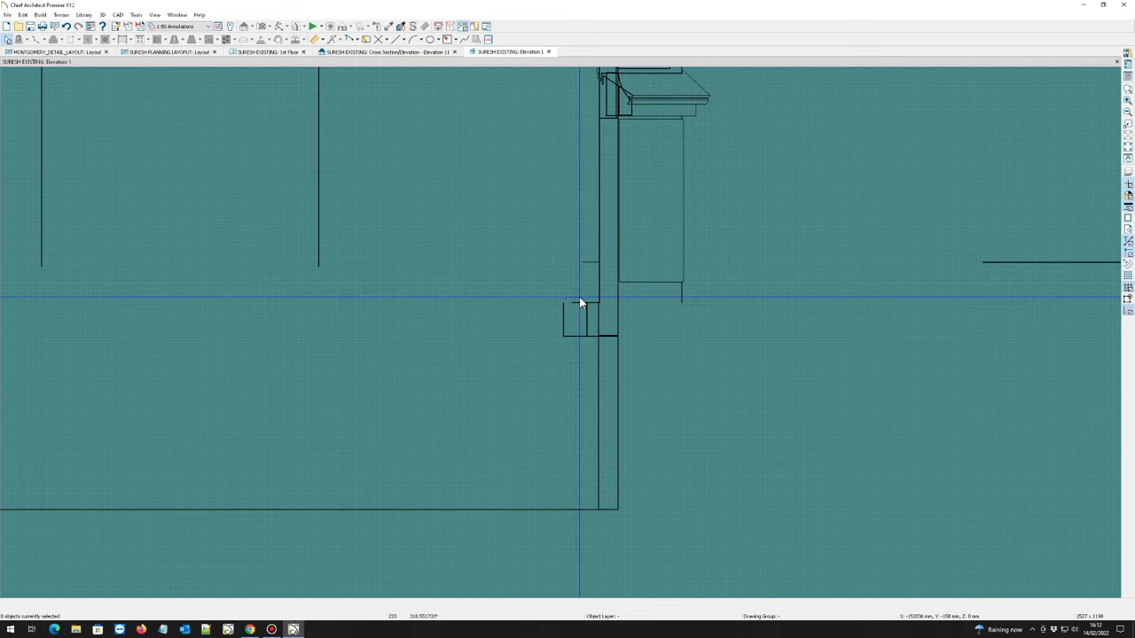
key("ctrl+z")
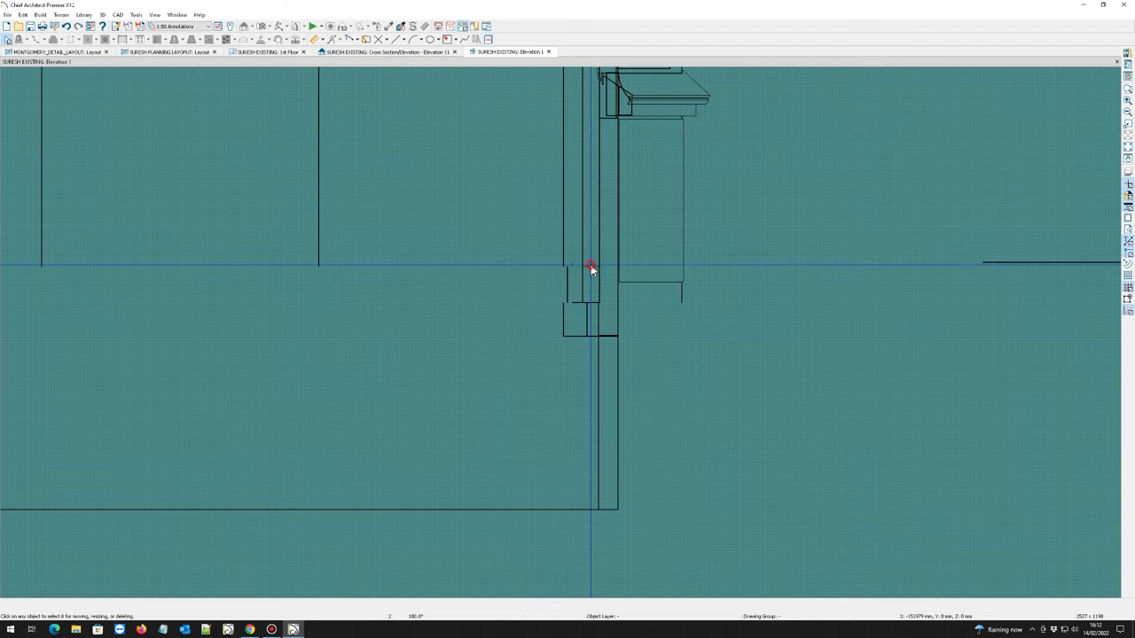
scroll(486, 345, "down", 2)
scroll(485, 345, "down", 4)
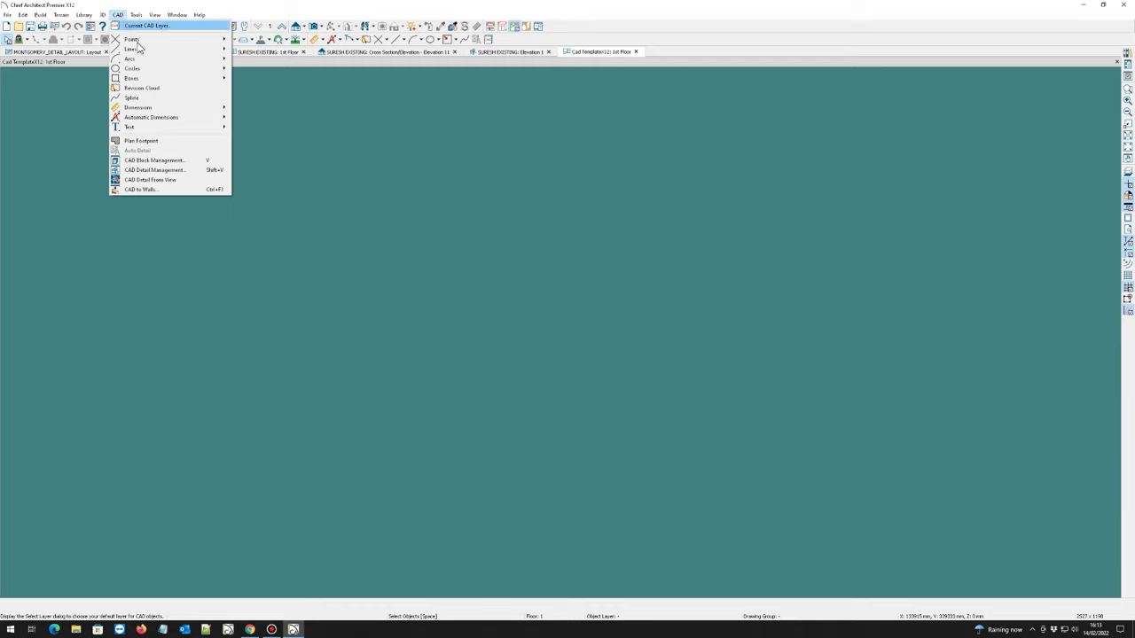
- Open the COMPONENTS detail from CAD Detail Management in its own tab
left_click(152, 170)
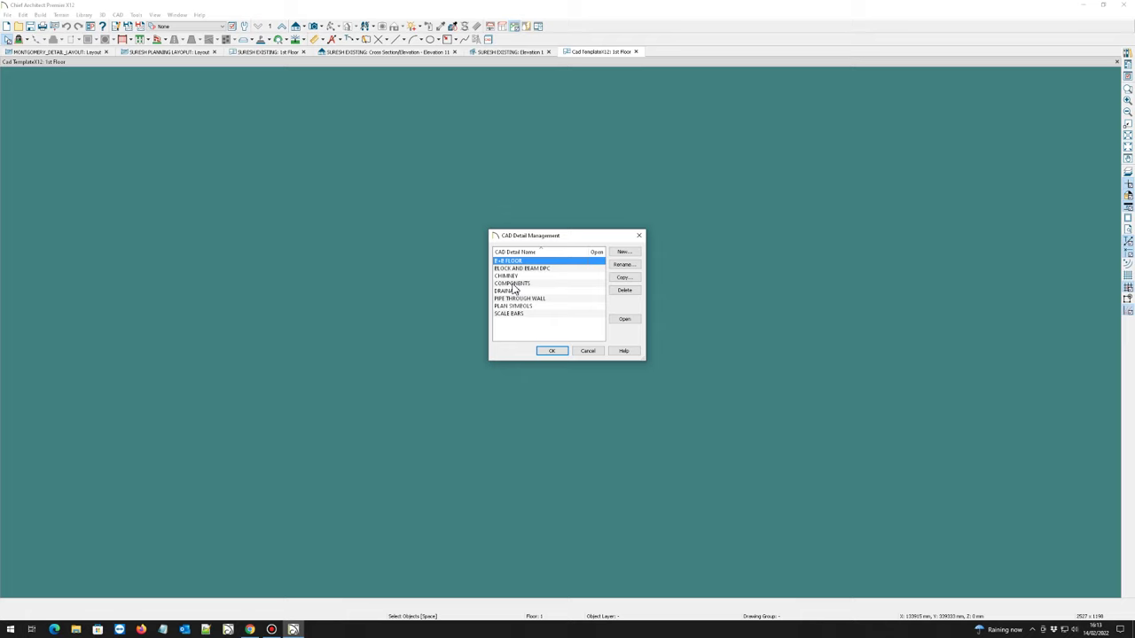
double_click(512, 284)
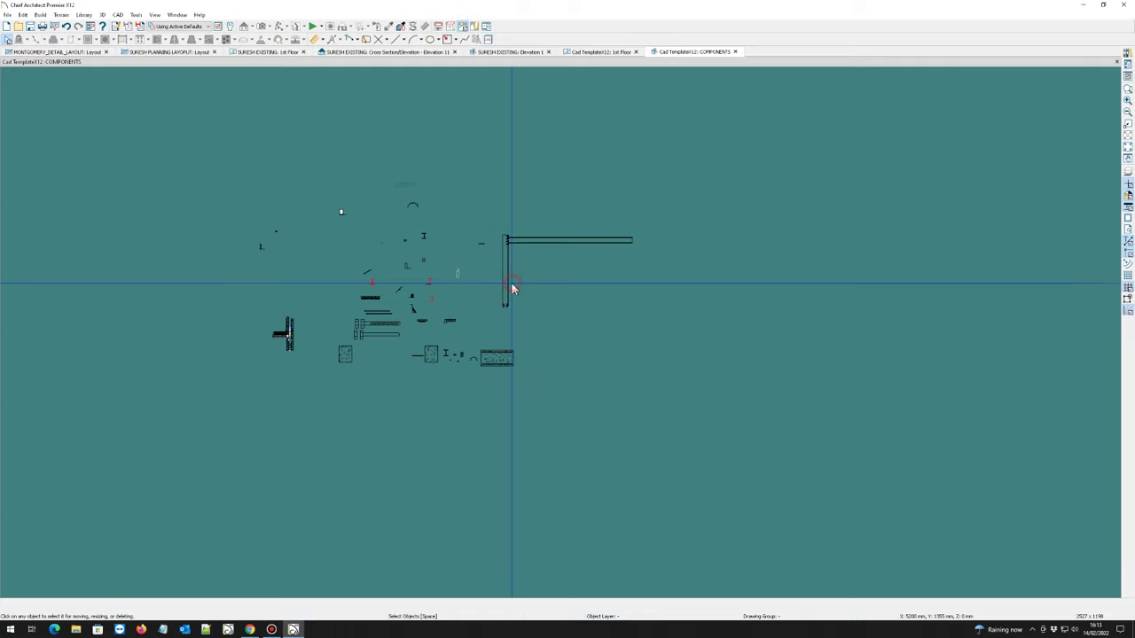
- Select the square concrete block and the long bar component
scroll(422, 377, "up", 4)
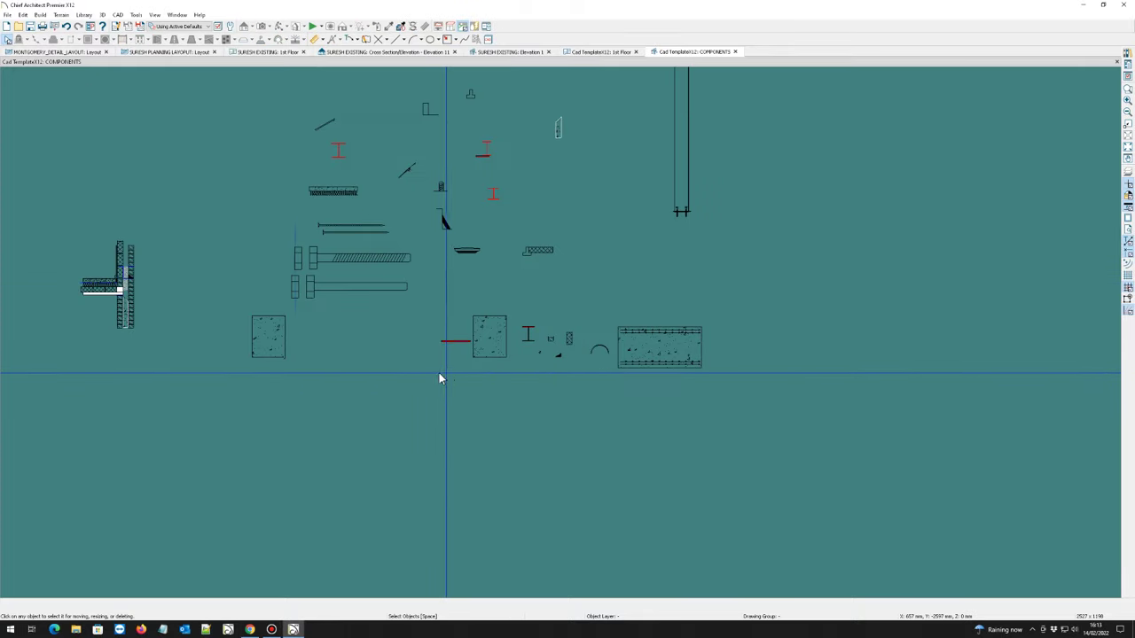
left_click(274, 342)
scroll(422, 438, "down", 2)
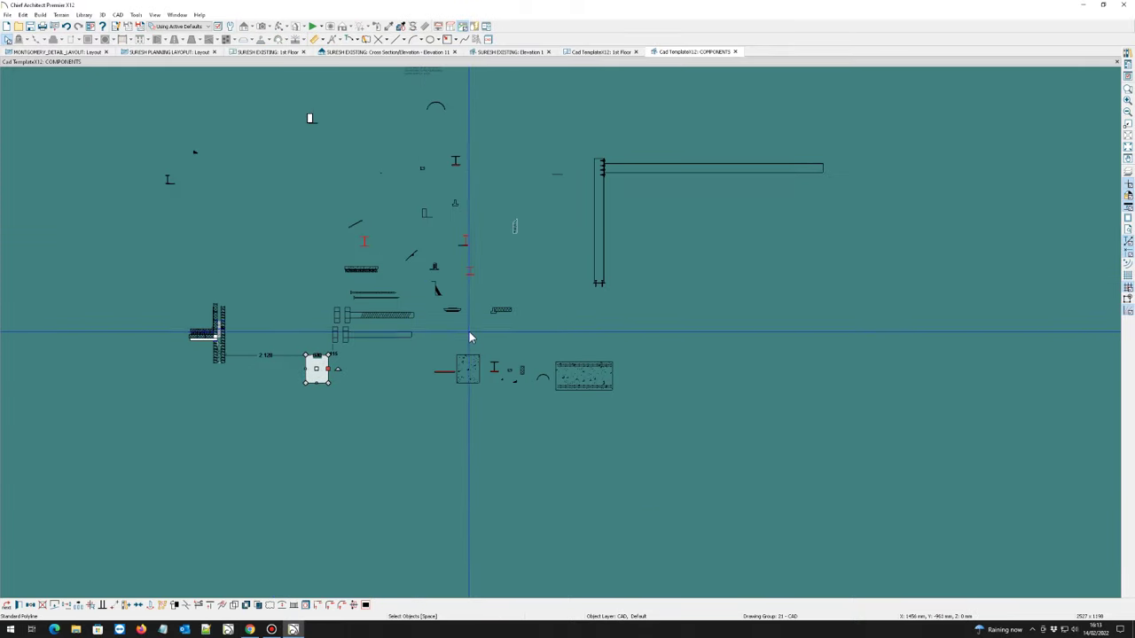
scroll(469, 334, "up", 4)
scroll(438, 306, "down", 5)
scroll(447, 319, "up", 3)
scroll(440, 312, "down", 4)
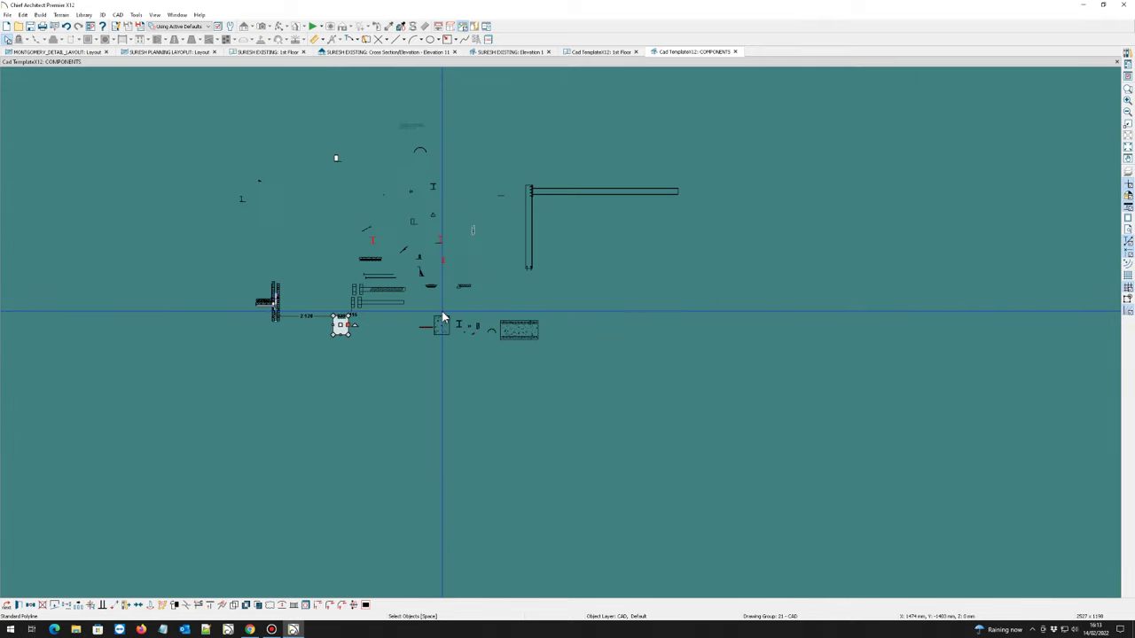
scroll(403, 292, "up", 3)
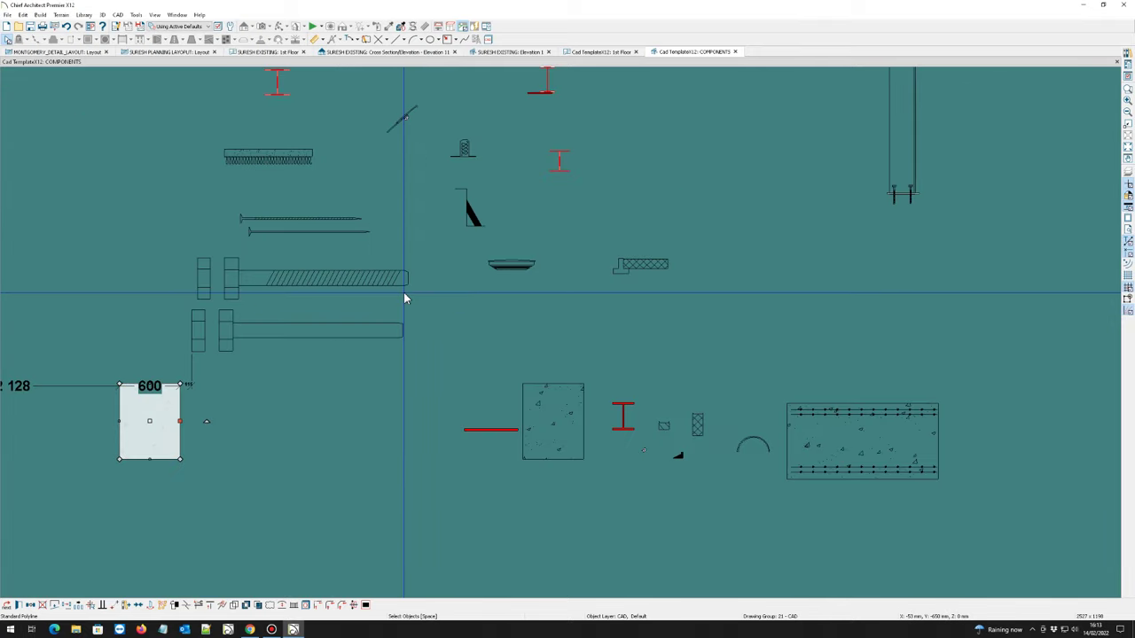
left_click(288, 157, "shift")
scroll(327, 201, "down", 2)
scroll(327, 201, "down", 2)
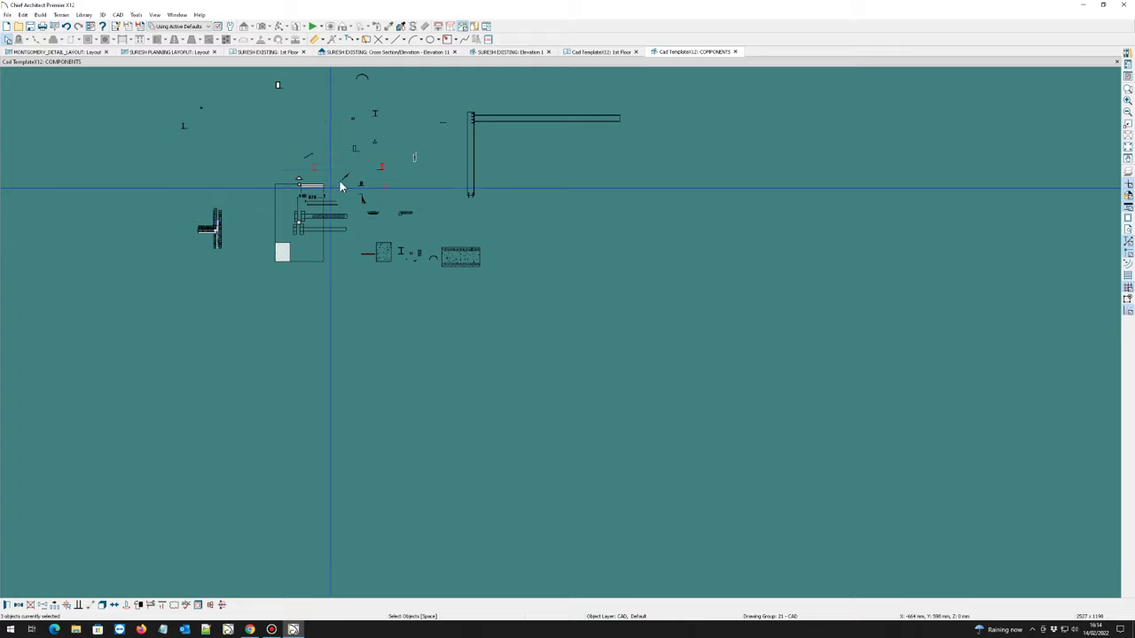
scroll(391, 272, "up", 4)
scroll(477, 286, "down", 4)
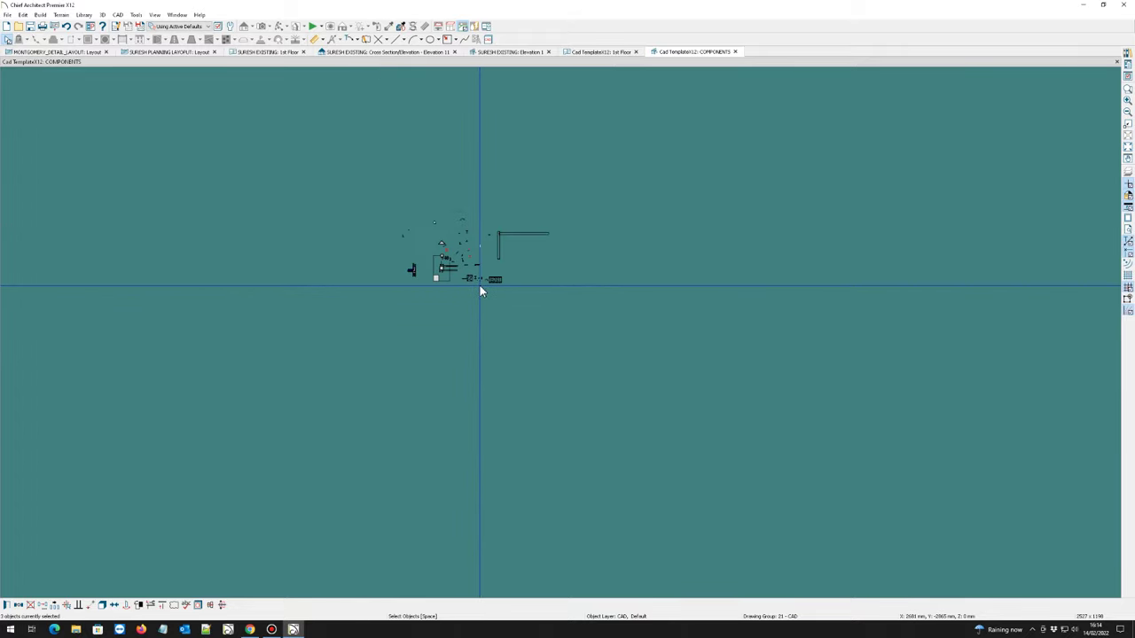
scroll(431, 238, "up", 3)
scroll(470, 286, "down", 1)
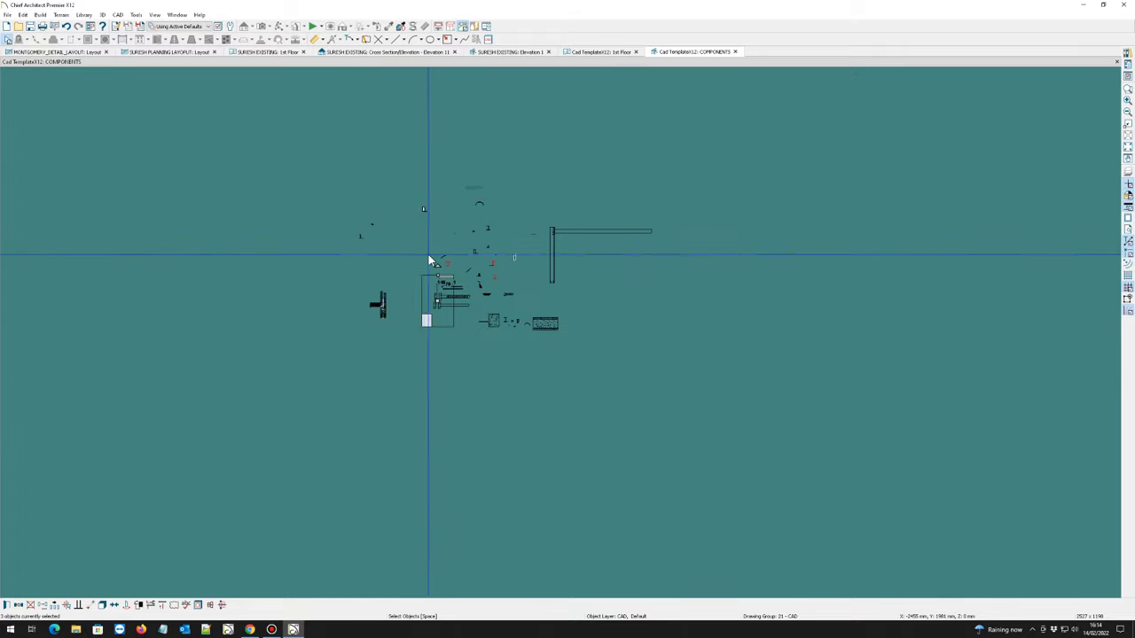
scroll(358, 292, "up", 4)
scroll(382, 283, "down", 2)
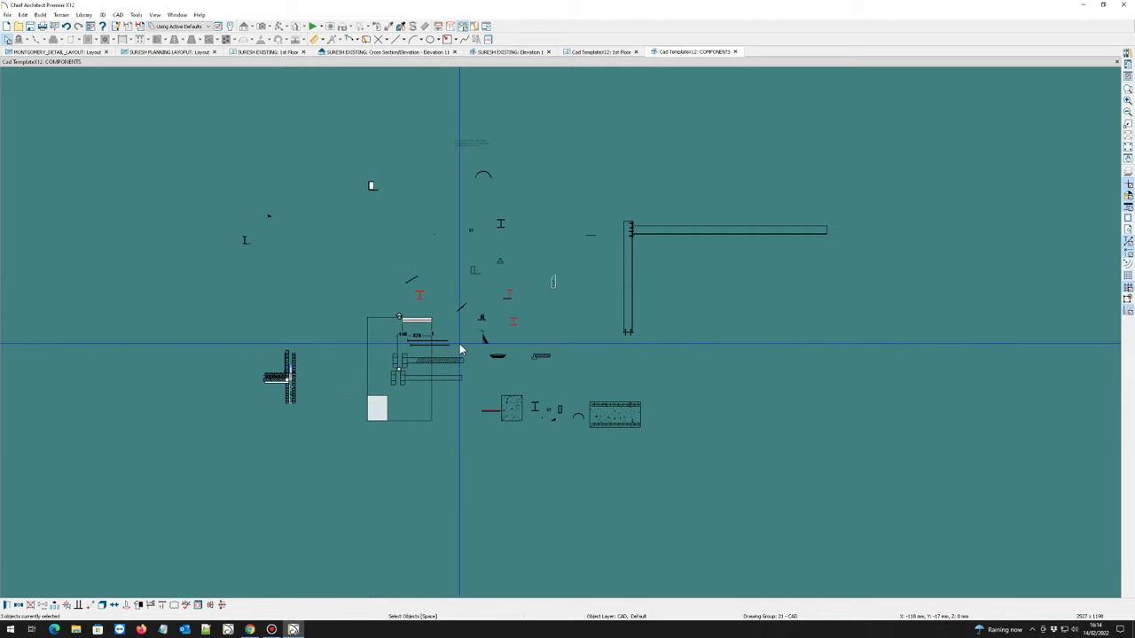
- Add another component plus the small and hatched rectangles, then copy the selection
left_click(473, 230, "shift")
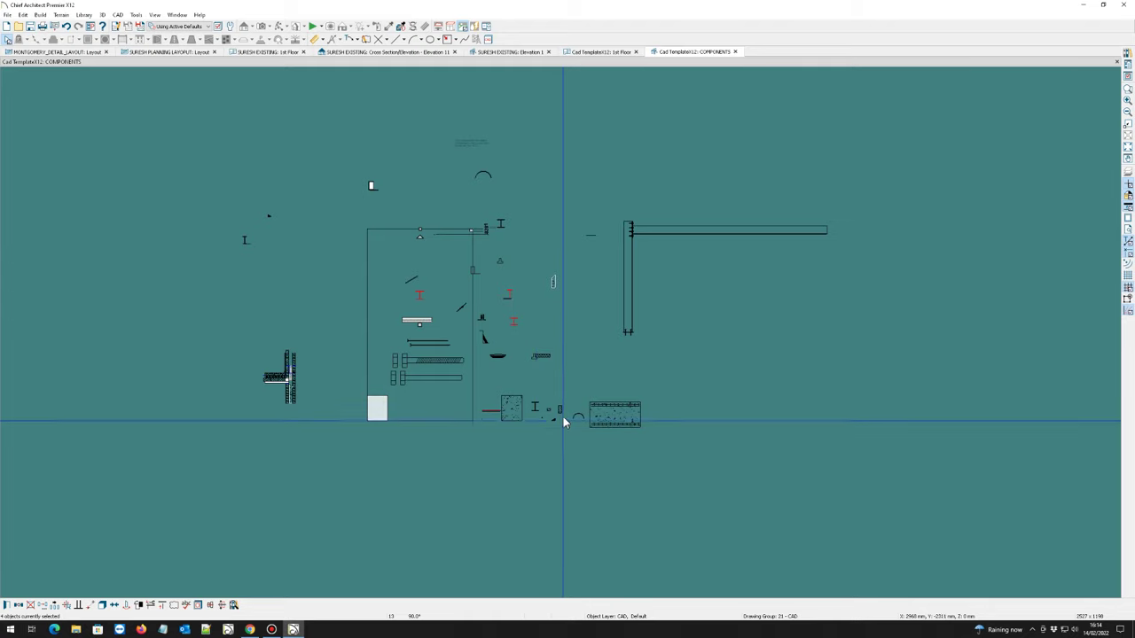
scroll(550, 415, "up", 3)
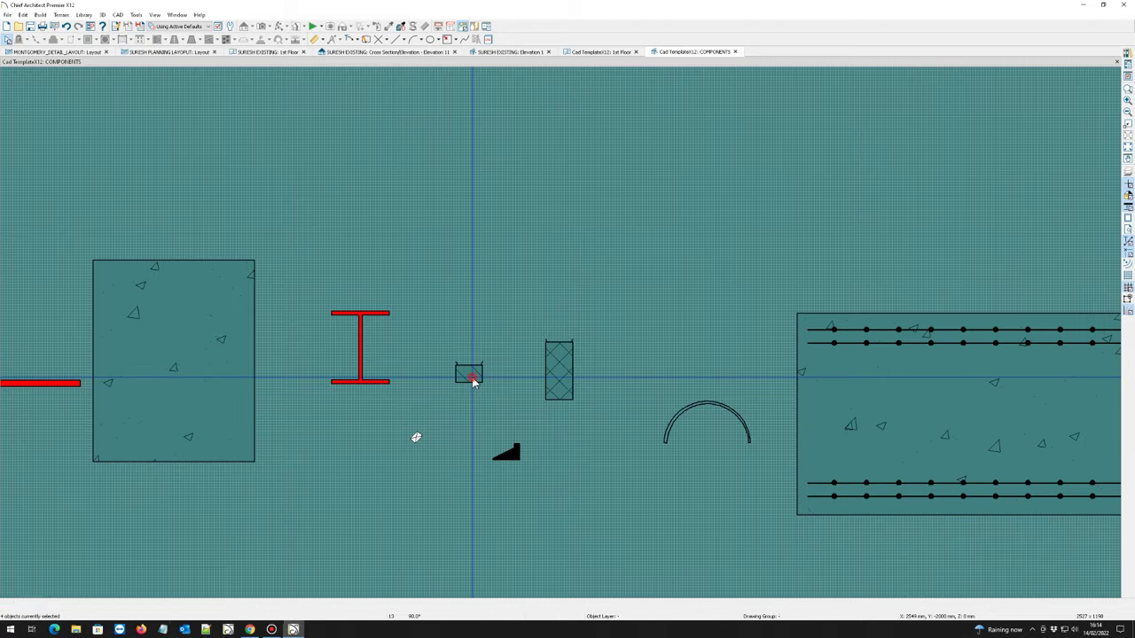
left_click(470, 373, "shift")
left_click(551, 373, "shift")
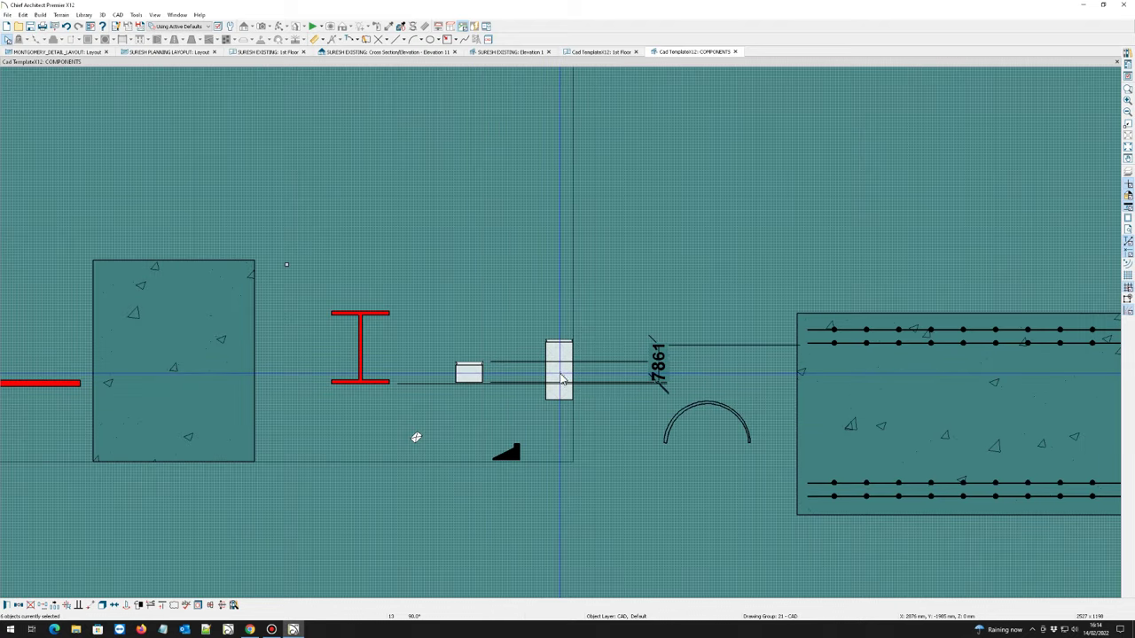
scroll(559, 372, "down", 5)
scroll(568, 341, "down", 2)
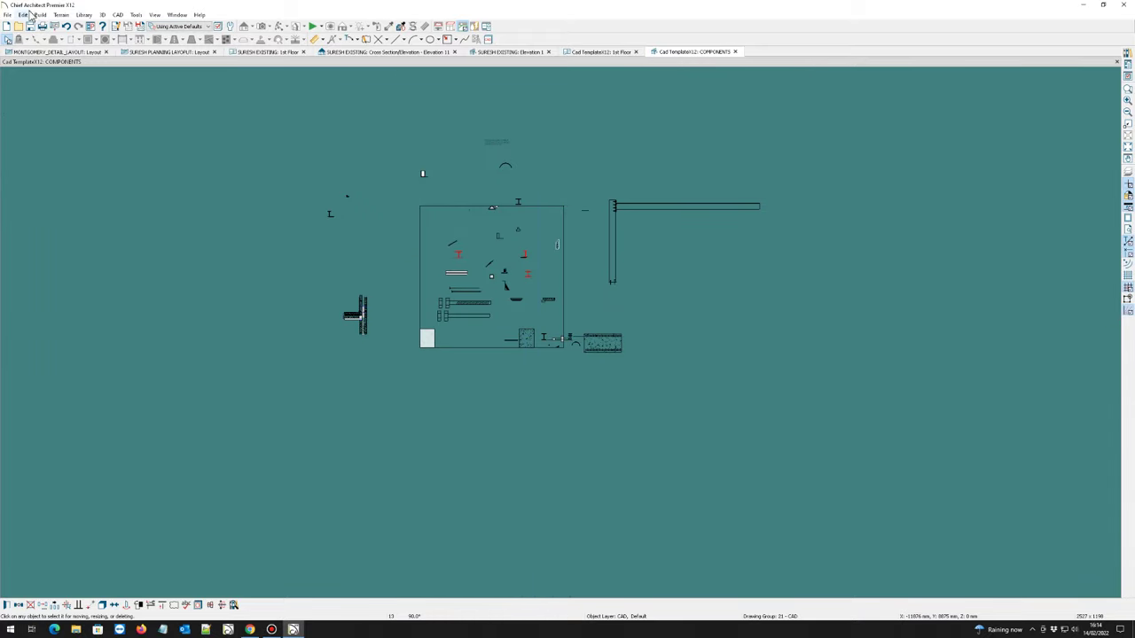
left_click(24, 15)
left_click(38, 58)
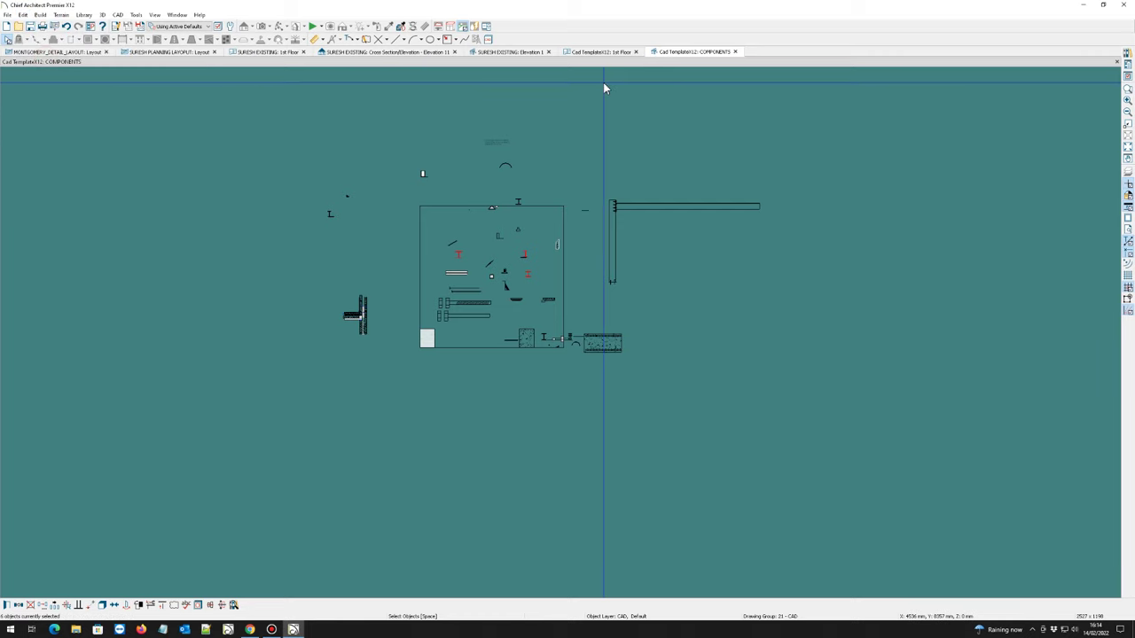
- Paste the copied components into Elevation 1 beside the section
left_click(510, 53)
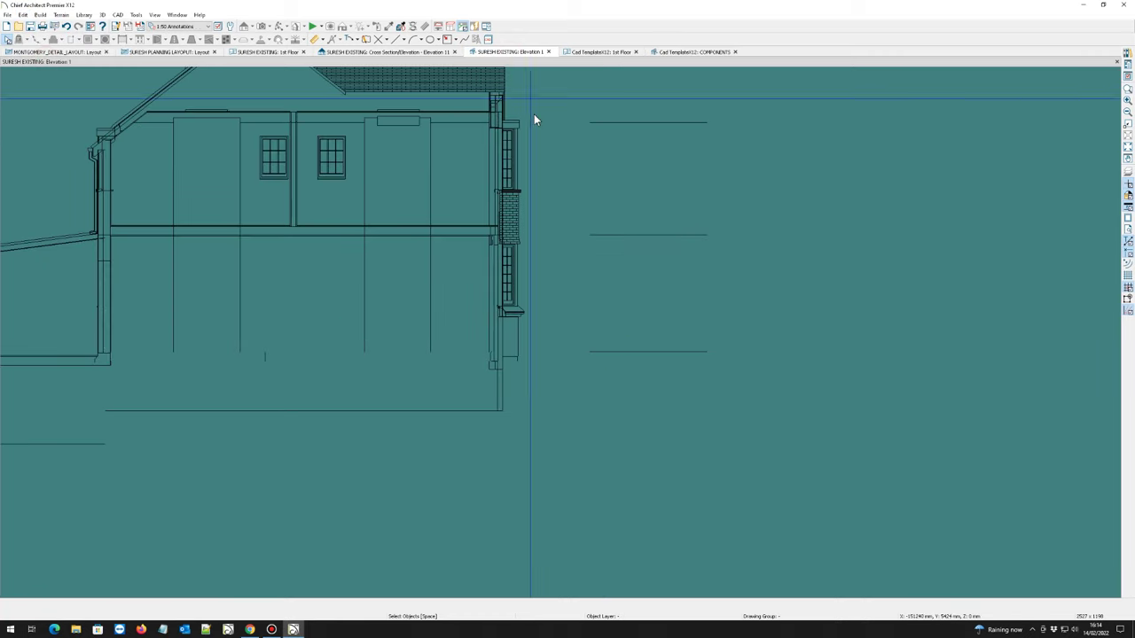
scroll(533, 133, "down", 3)
left_click(21, 15)
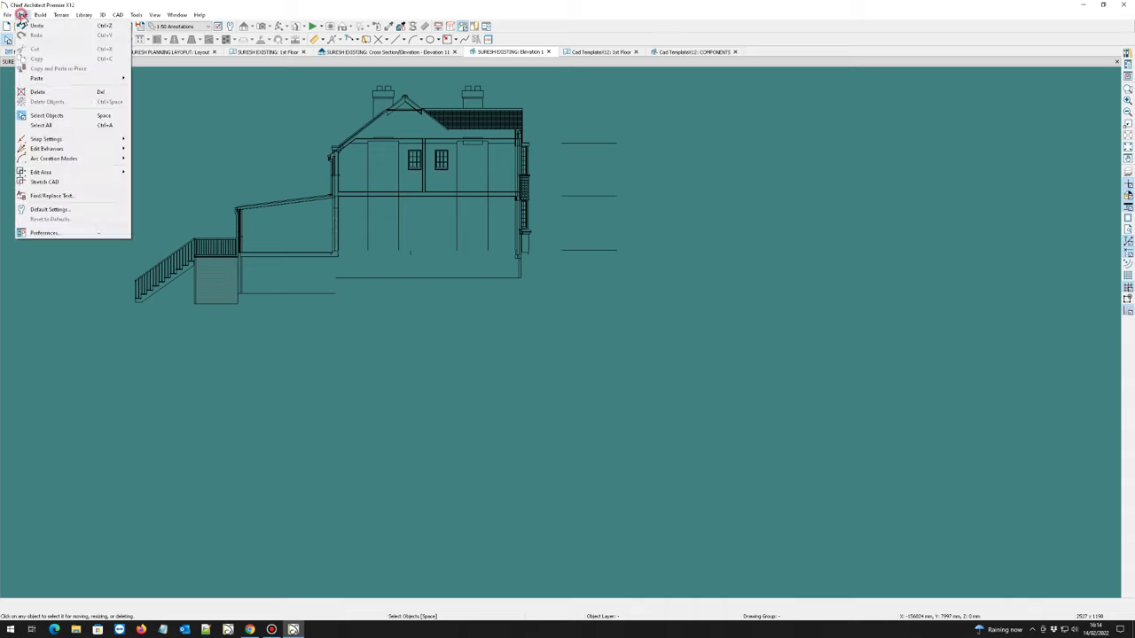
mouse_move(43, 79)
left_click(156, 80)
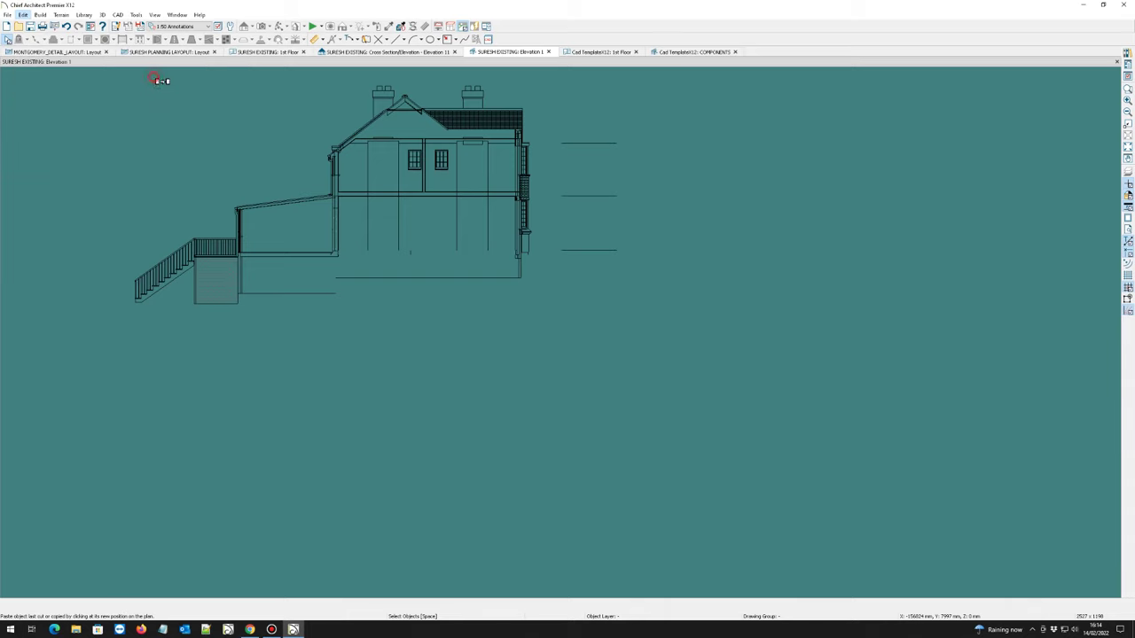
left_click(704, 322)
left_click(599, 305)
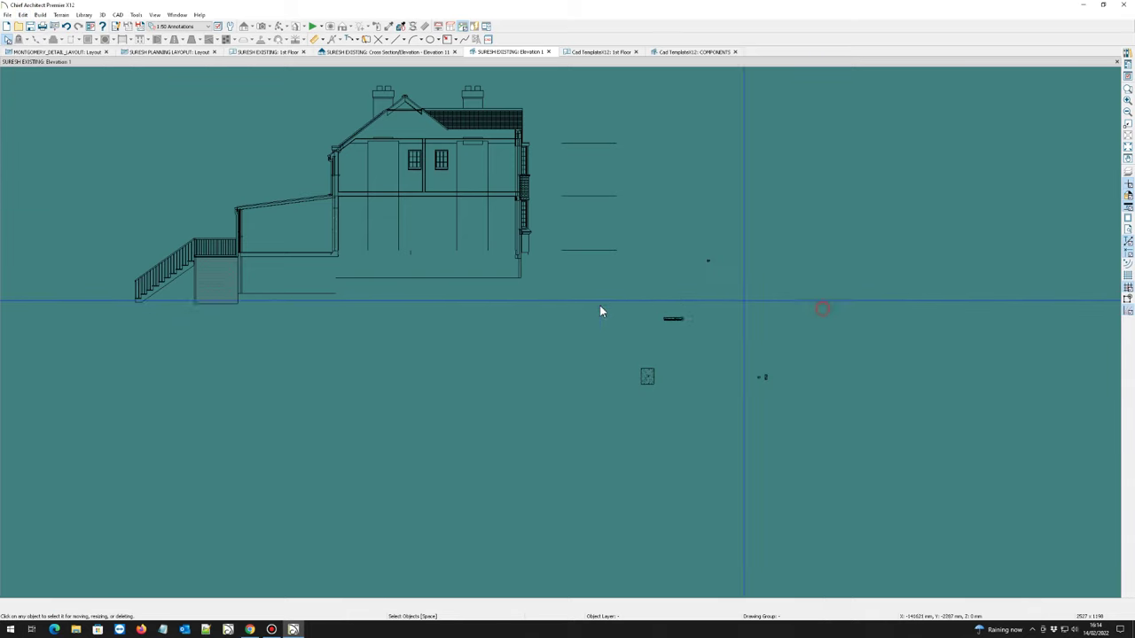
scroll(599, 305, "up", 2)
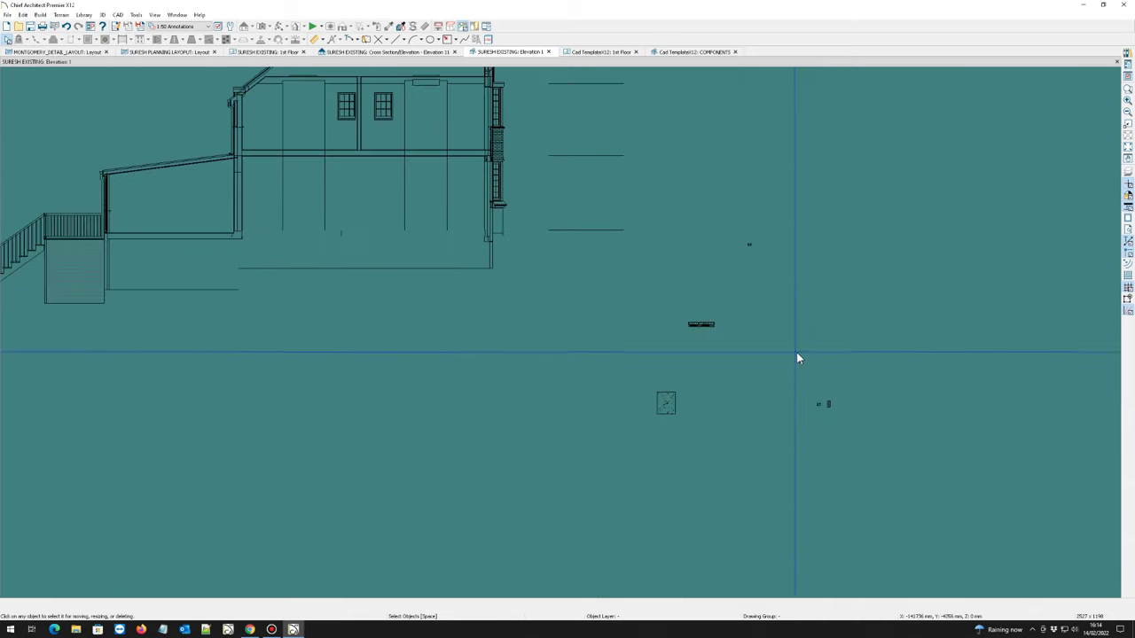
- Move the small pasted block to the base corner of the wall
left_click(821, 404)
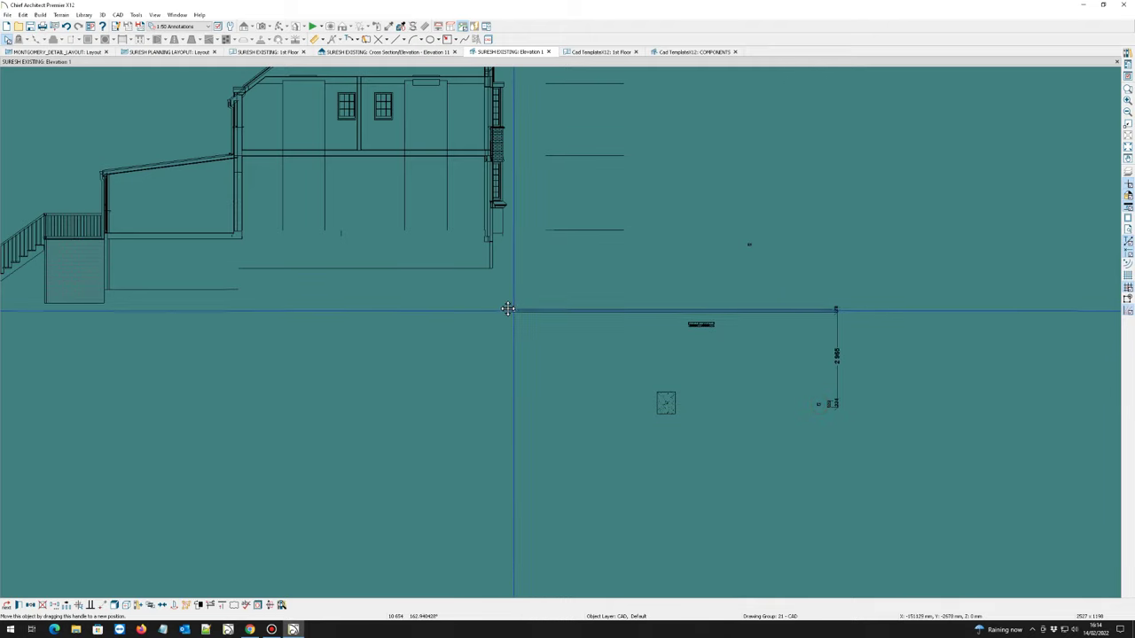
scroll(505, 248, "up", 4)
scroll(567, 421, "down", 1)
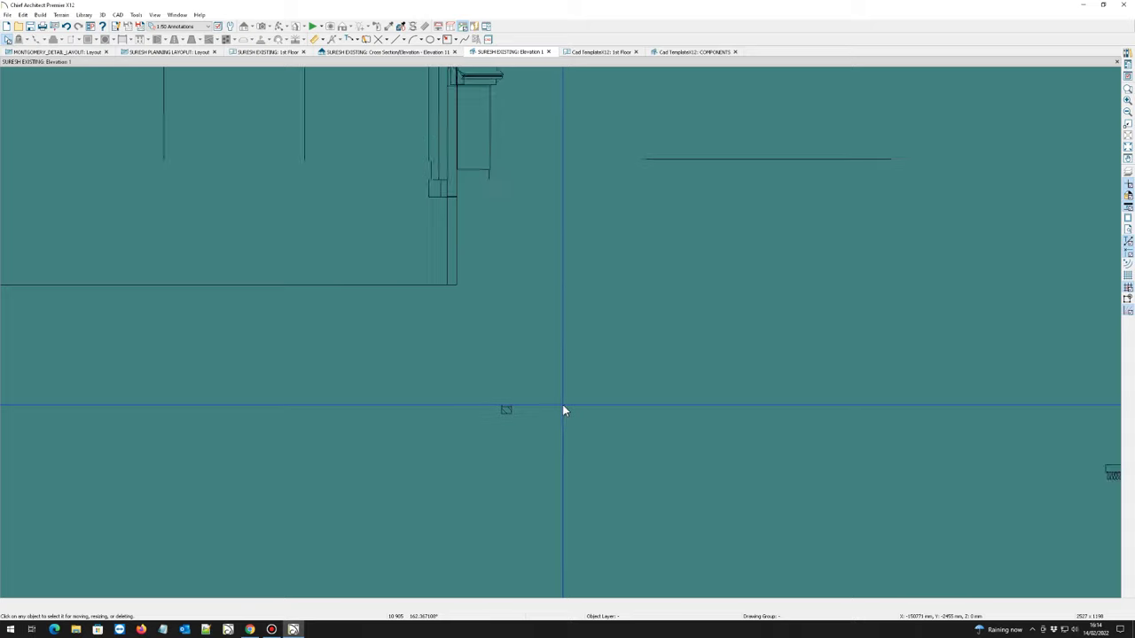
scroll(505, 391, "up", 1)
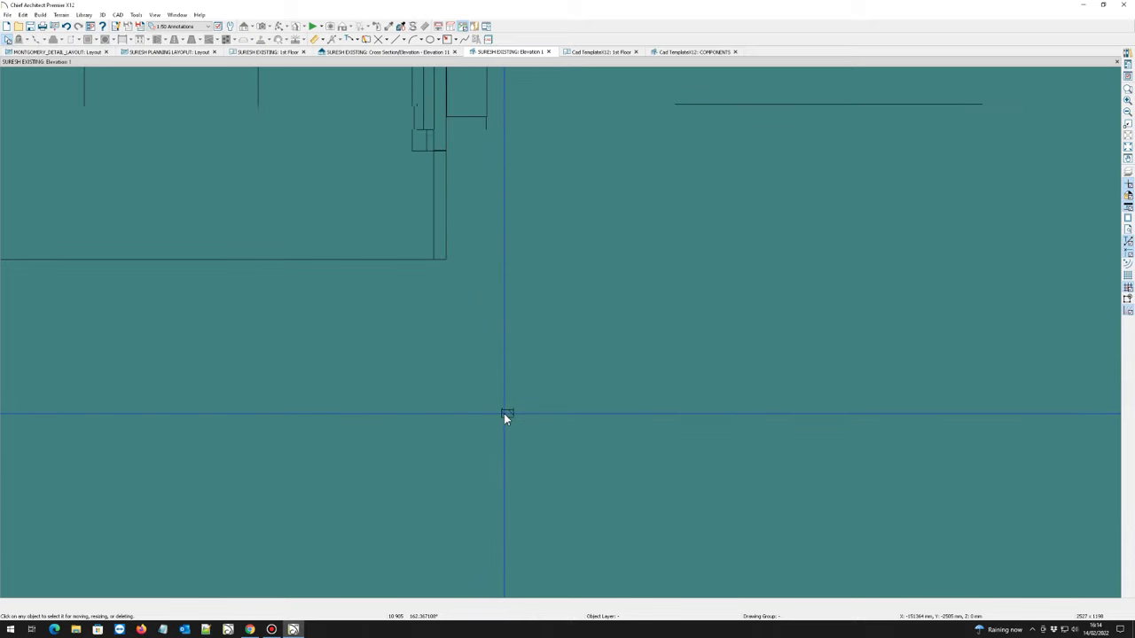
left_click(506, 413)
left_click_drag(506, 413, 452, 290)
scroll(435, 276, "up", 2)
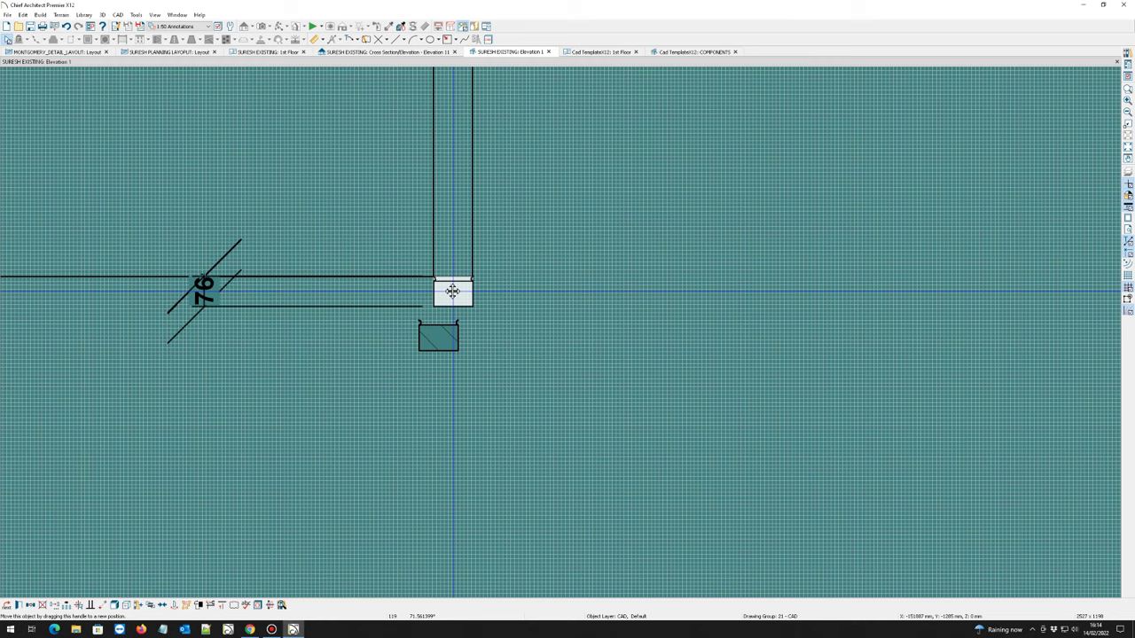
left_click_drag(452, 290, 452, 291)
scroll(452, 291, "down", 6)
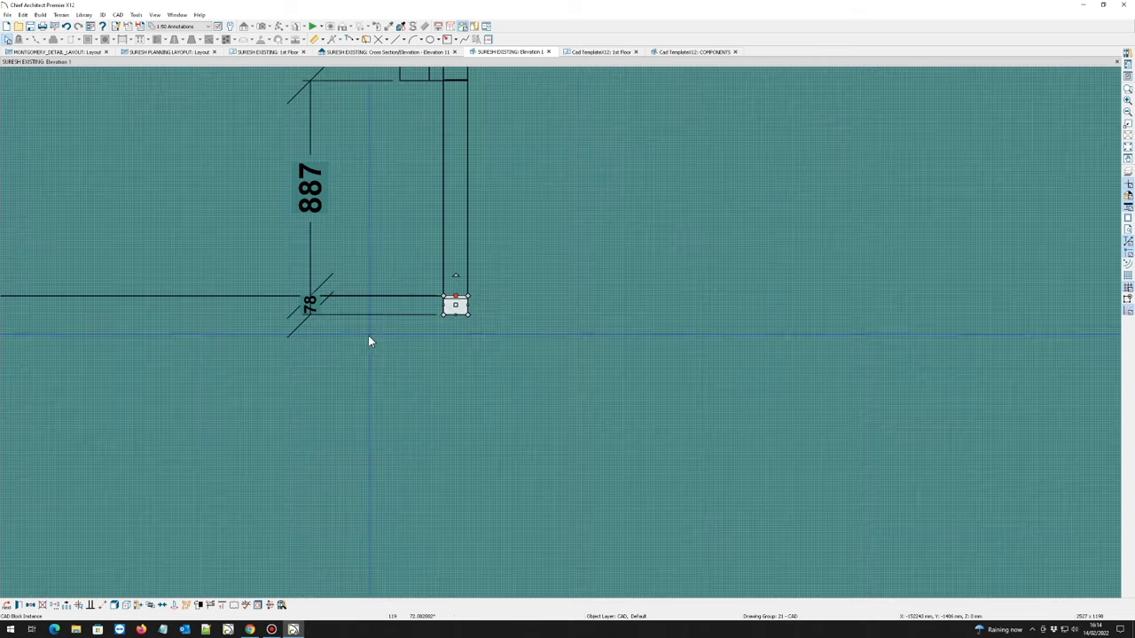
scroll(372, 382, "down", 2)
scroll(367, 304, "up", 4)
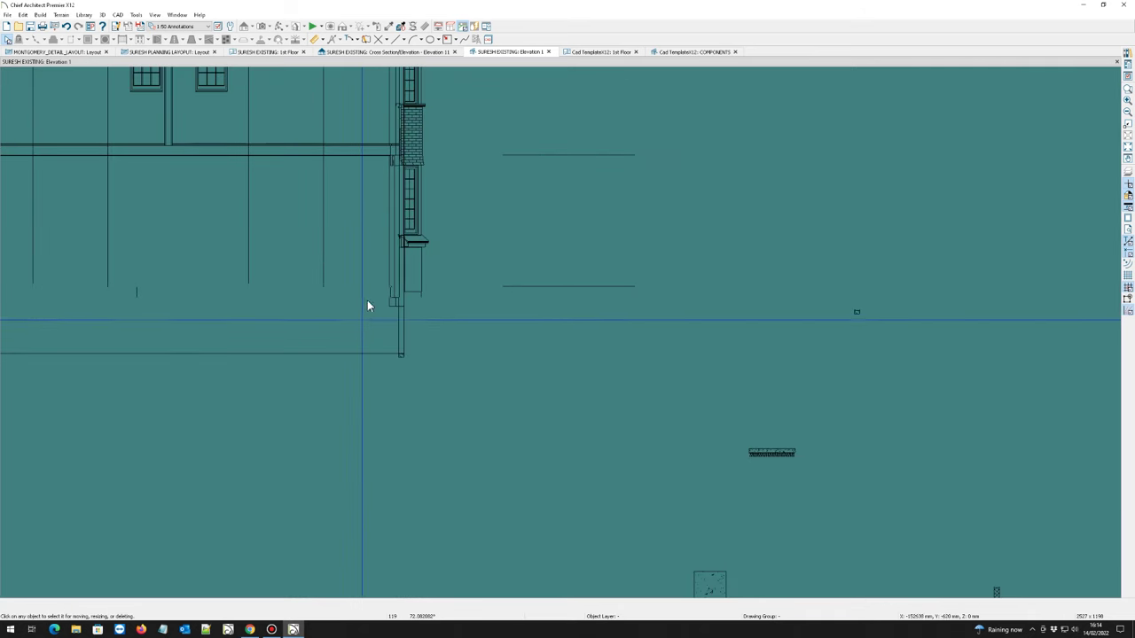
scroll(414, 360, "up", 1)
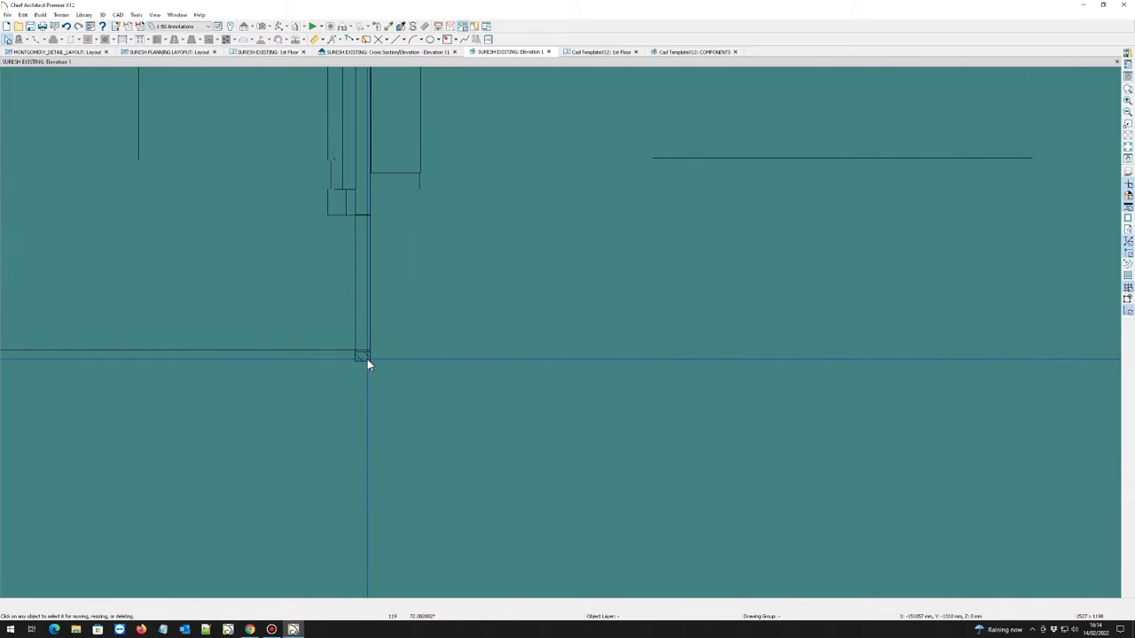
left_click(367, 359)
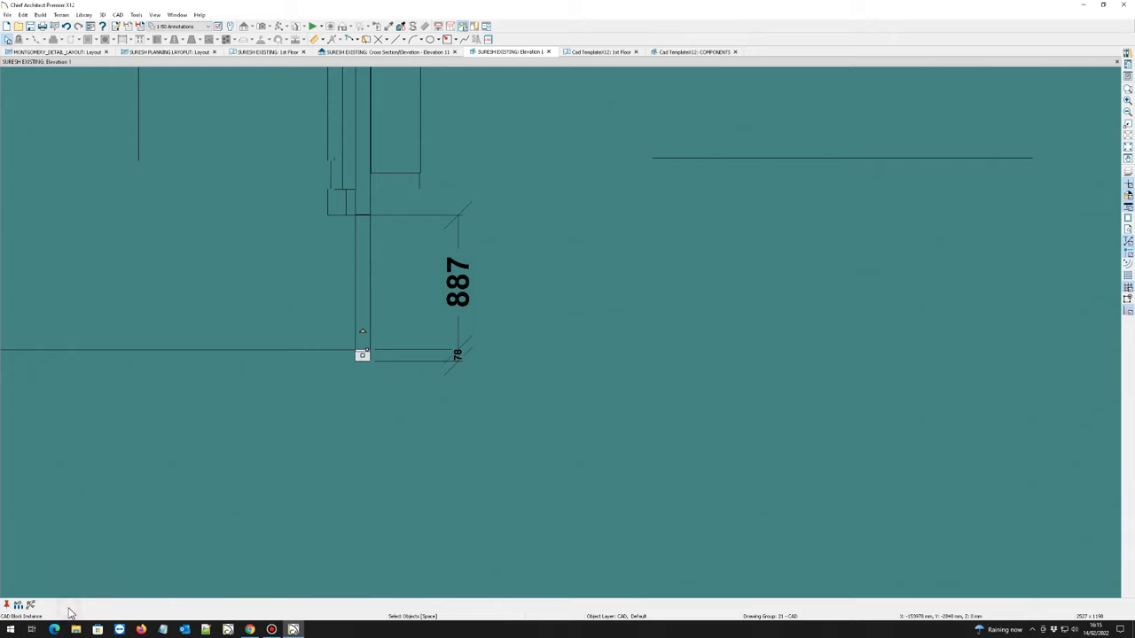
- Drag a column of evenly spaced brick-block copies up the outer wall with Multiple Copy, then deselect
double_click(17, 607)
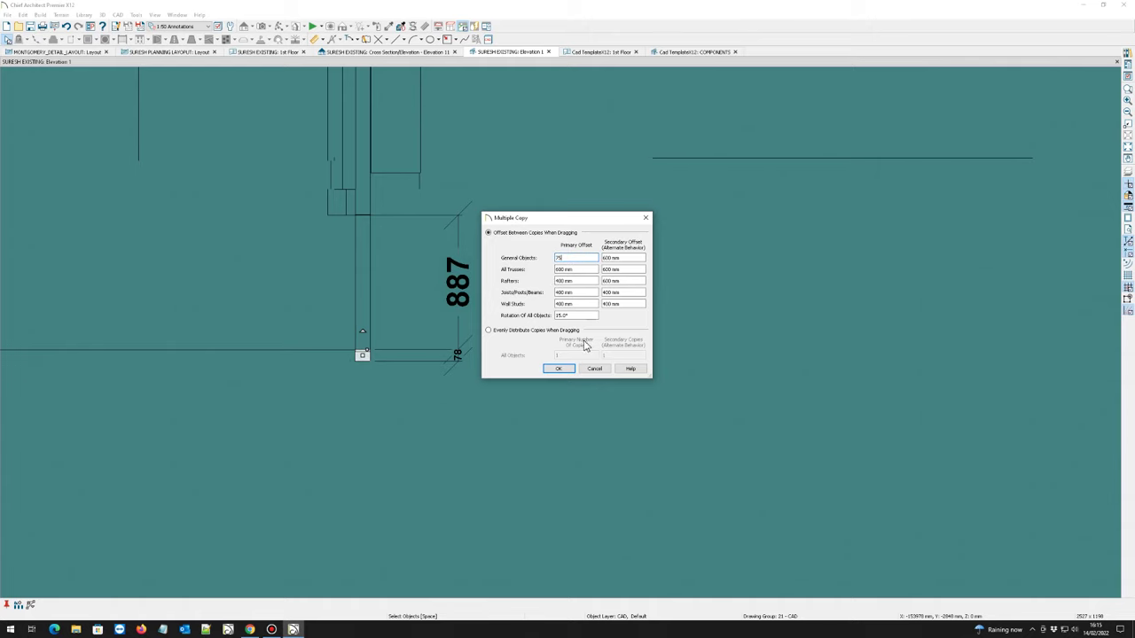
left_click(558, 371)
scroll(485, 409, "down", 4)
scroll(450, 355, "up", 2)
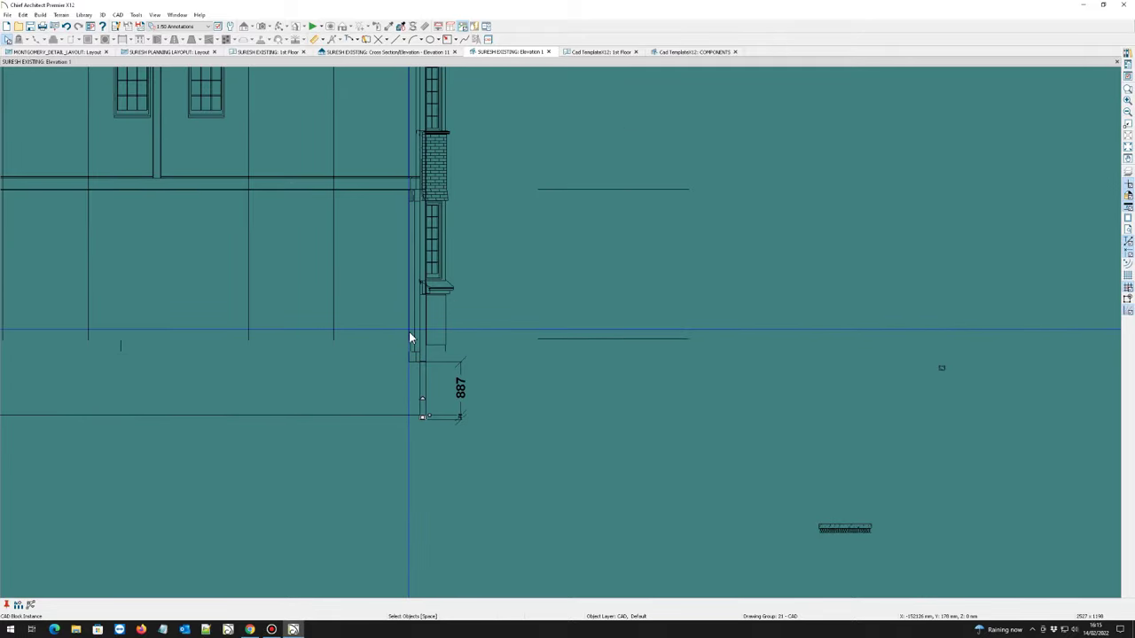
left_click_drag(424, 416, 427, 80)
left_click(535, 139)
- Zoom in and select several brick blocks up the wall to check their size
scroll(458, 231, "up", 5)
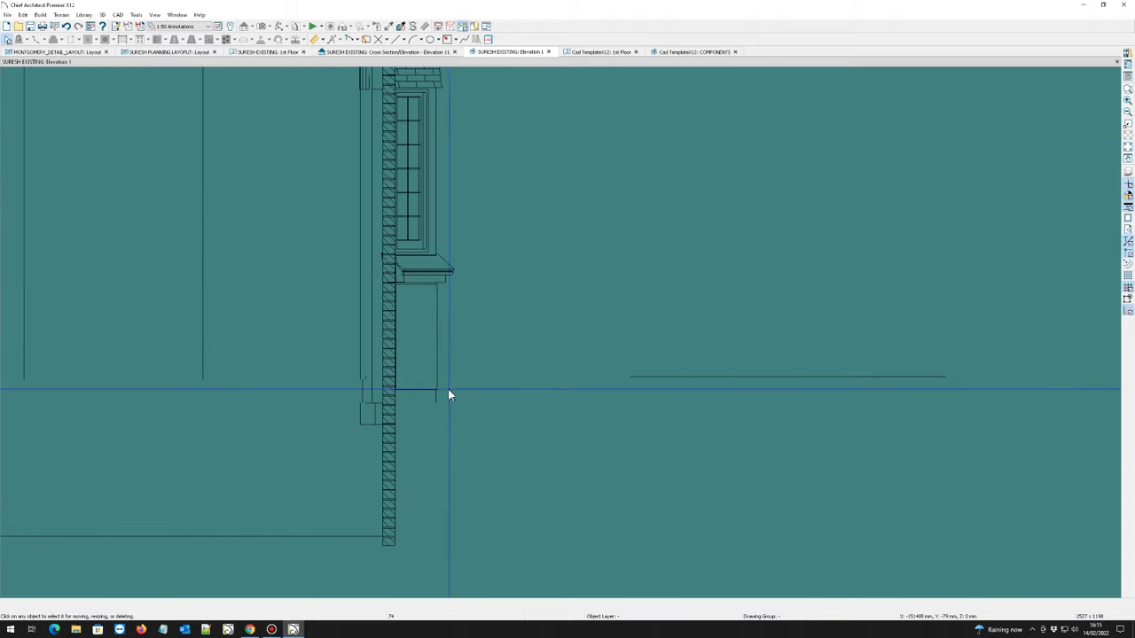
left_click(337, 246)
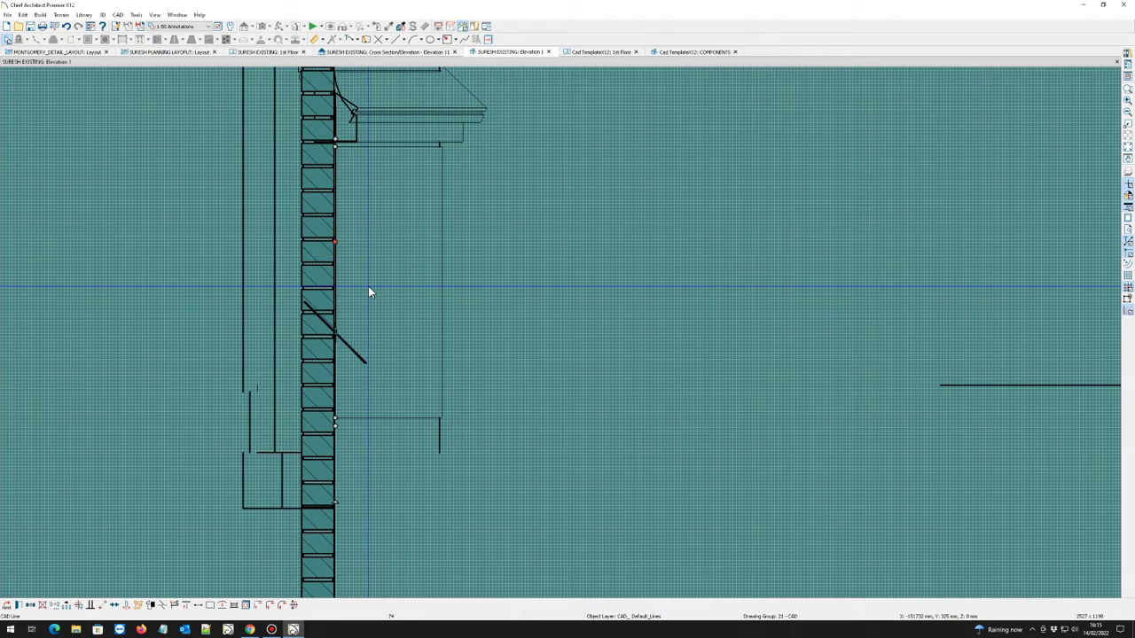
left_click(368, 285)
left_click(337, 262)
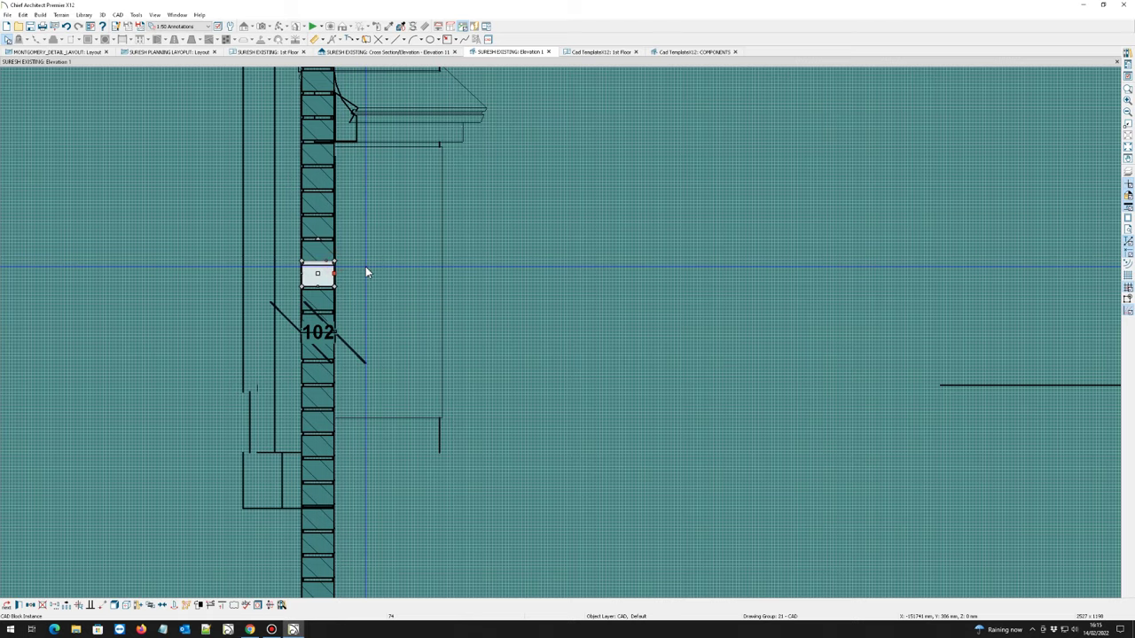
left_click(365, 265)
scroll(363, 265, "up", 3)
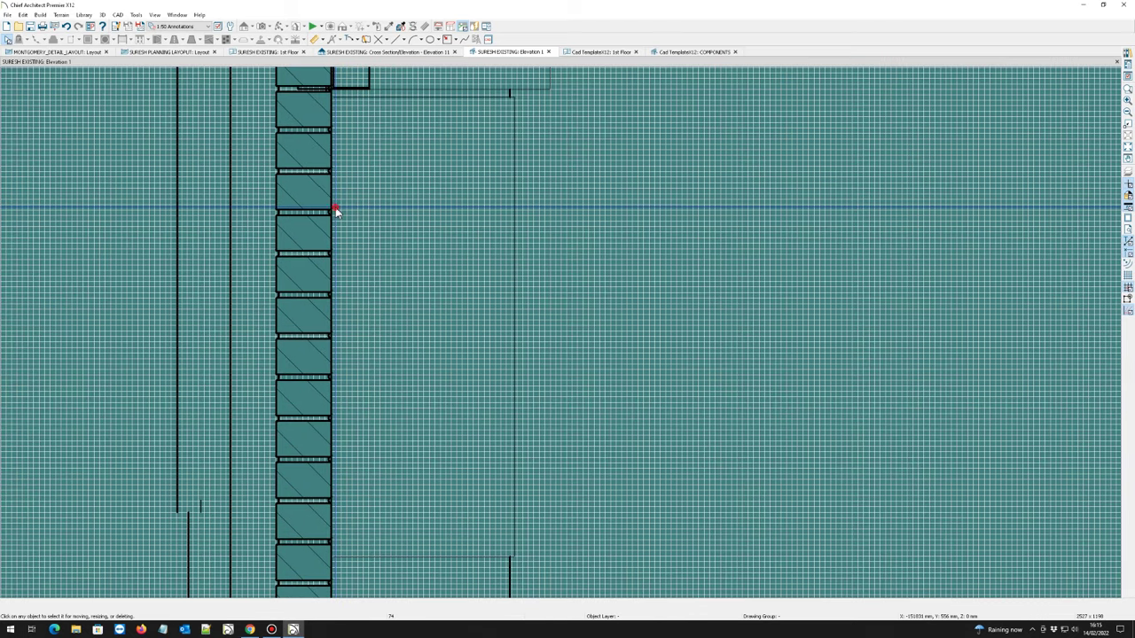
left_click(346, 221)
left_click(352, 222)
scroll(346, 208, "up", 2)
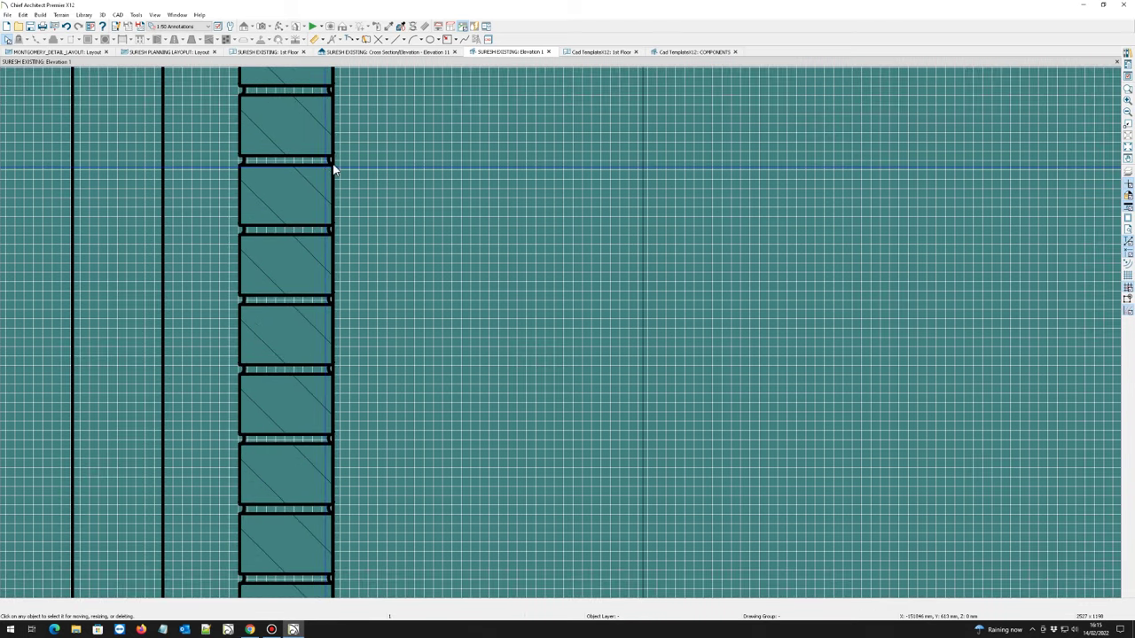
left_click(336, 153)
left_click(339, 170)
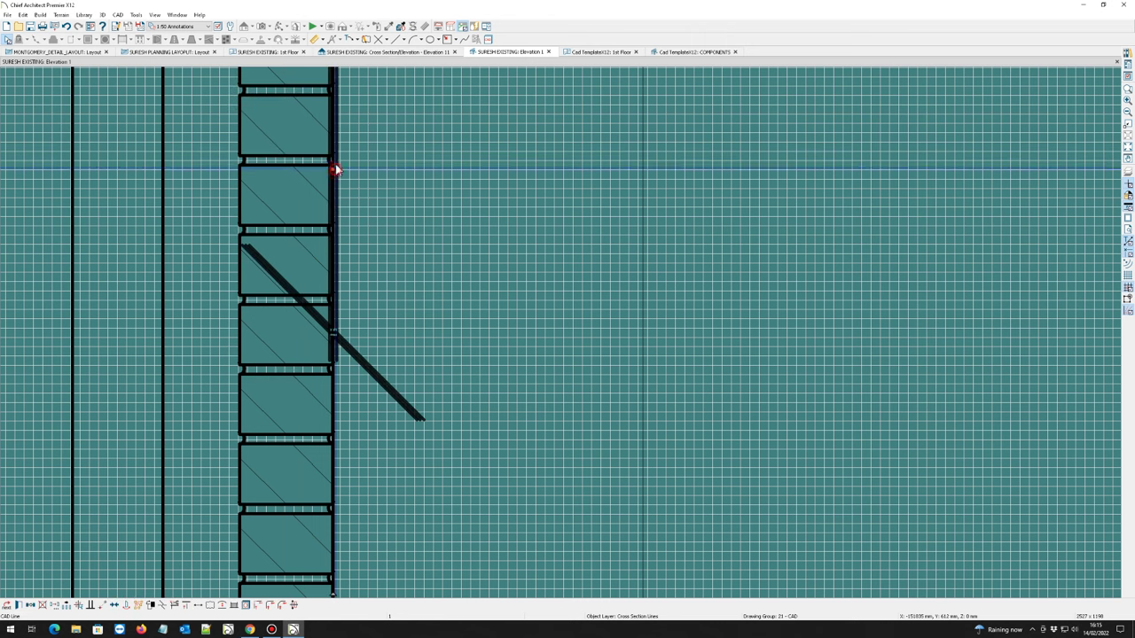
- Select the cross-section line beside the bricks to check it, then zoom back out
left_click(335, 165)
left_click(353, 168)
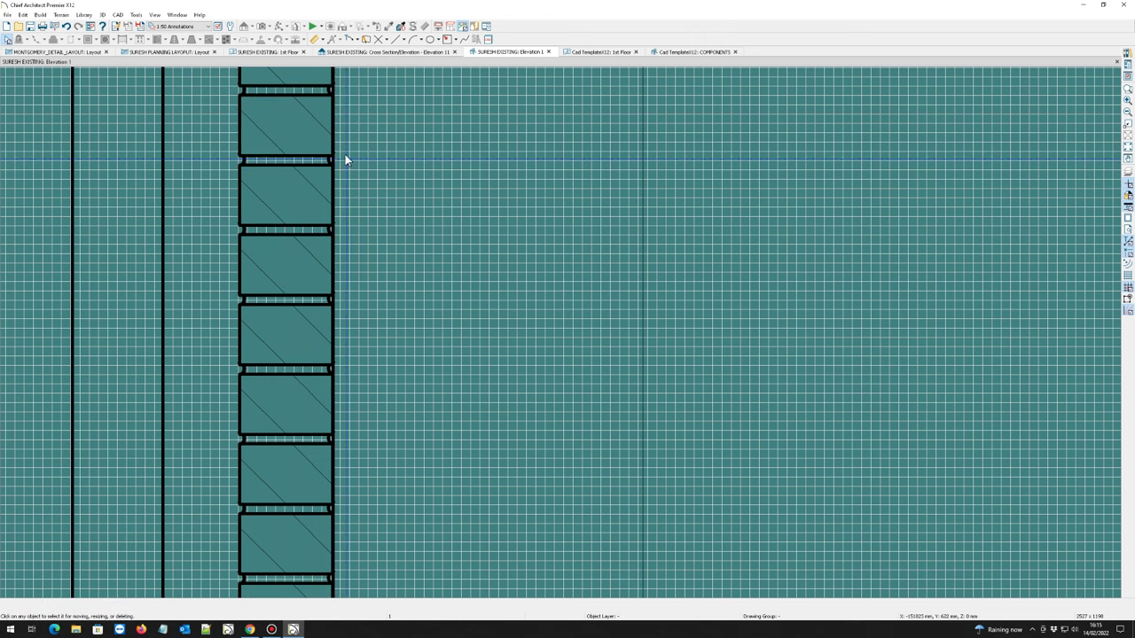
left_click(364, 176)
left_click(364, 175)
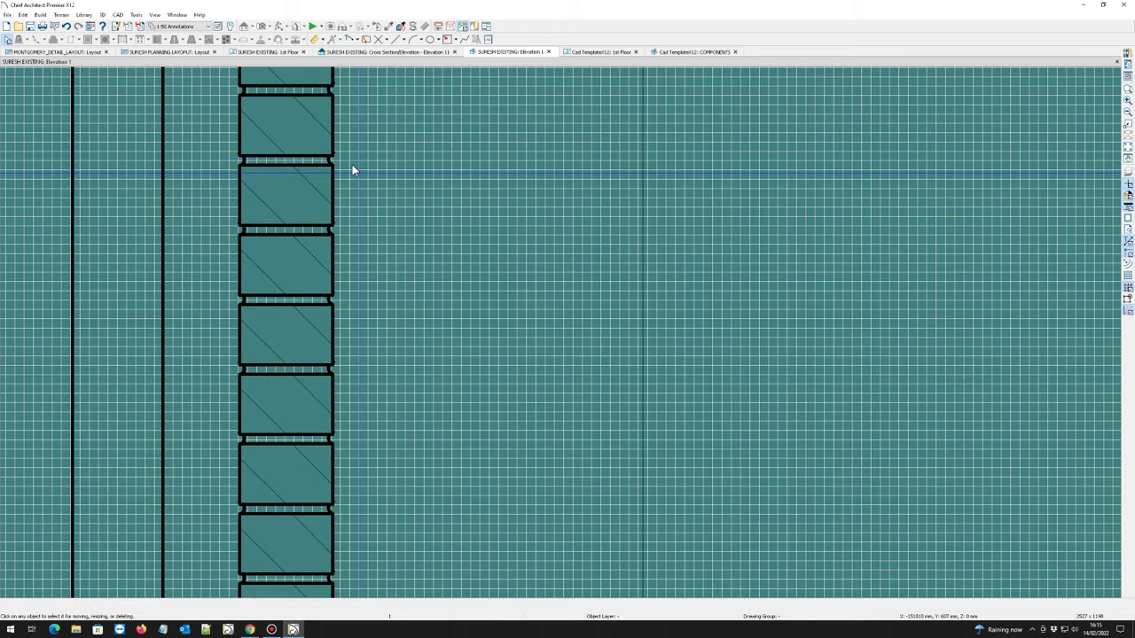
scroll(352, 172, "down", 4)
scroll(366, 217, "down", 6)
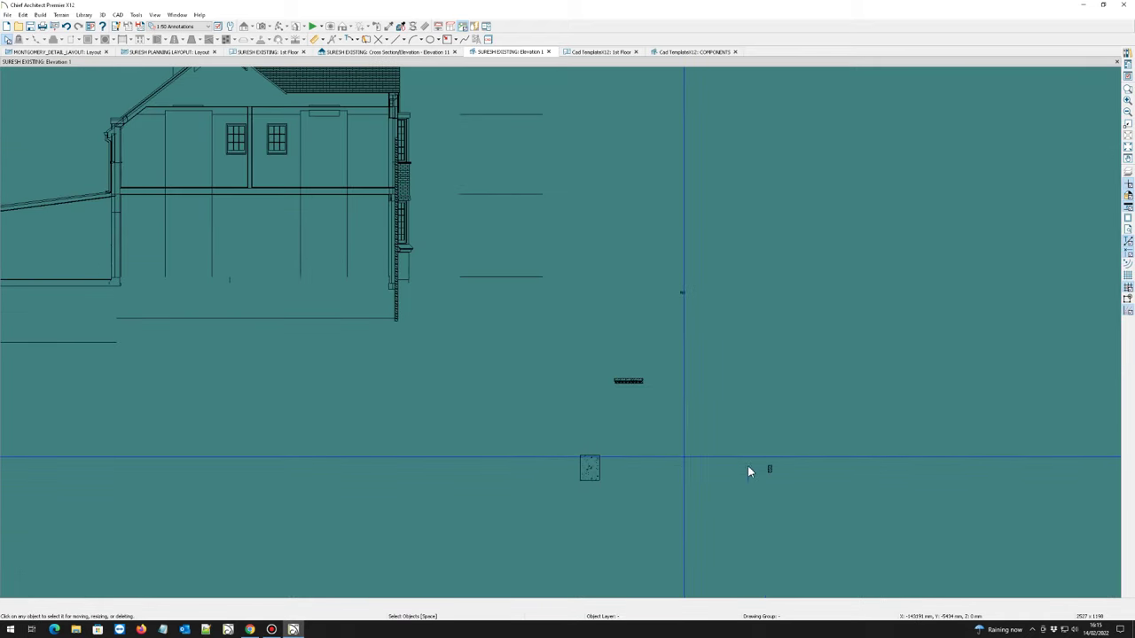
- Move the small hatched 100-wide block against the outer wall and nudge it into place
left_click_drag(769, 468, 388, 310)
scroll(398, 301, "up", 8)
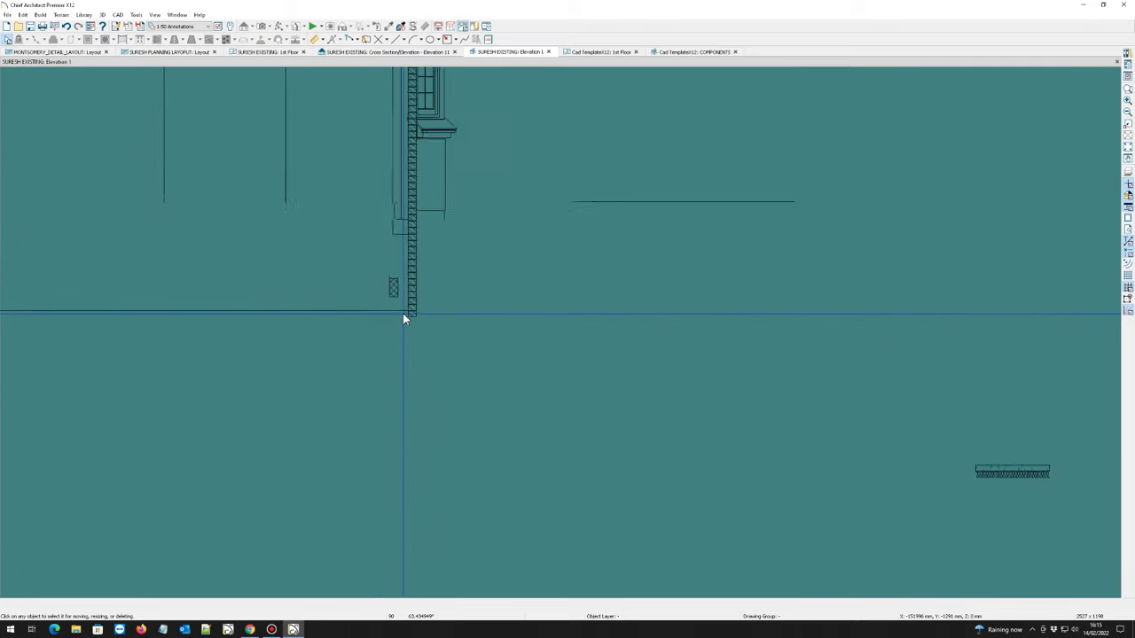
left_click(380, 262)
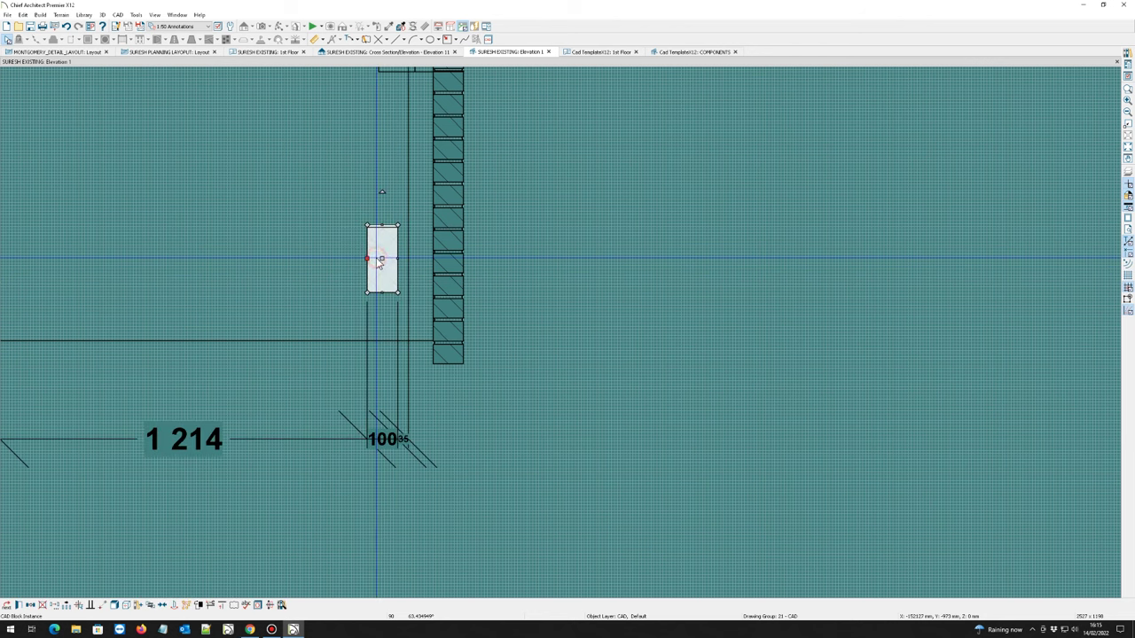
left_click_drag(380, 257, 417, 330)
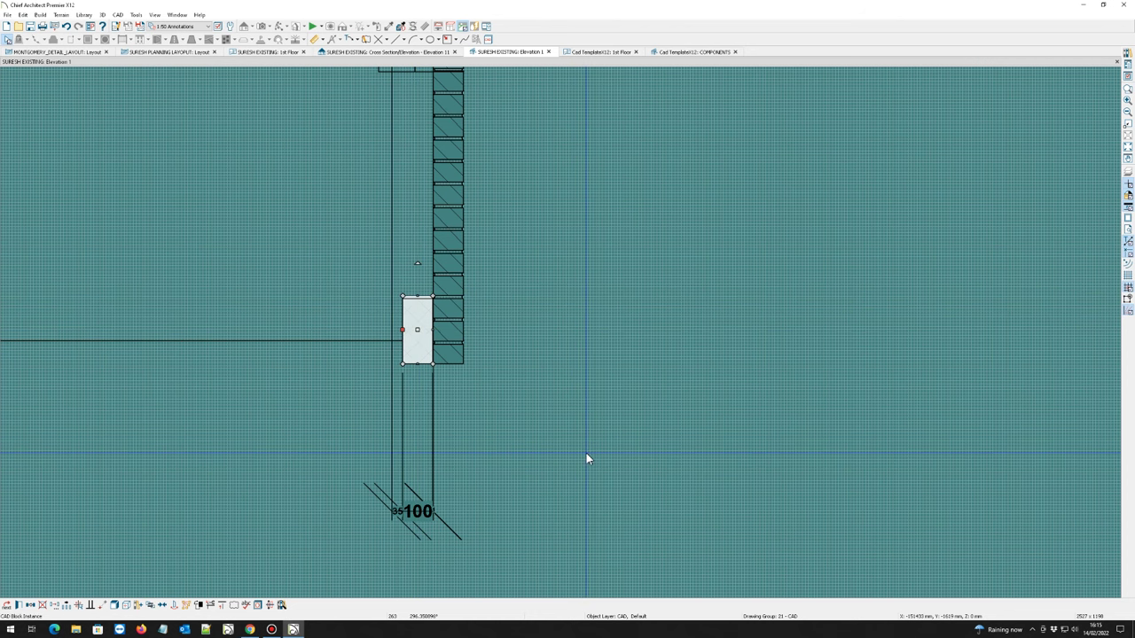
key("ctrl+z")
key("ctrl+z")
key("ctrl+z")
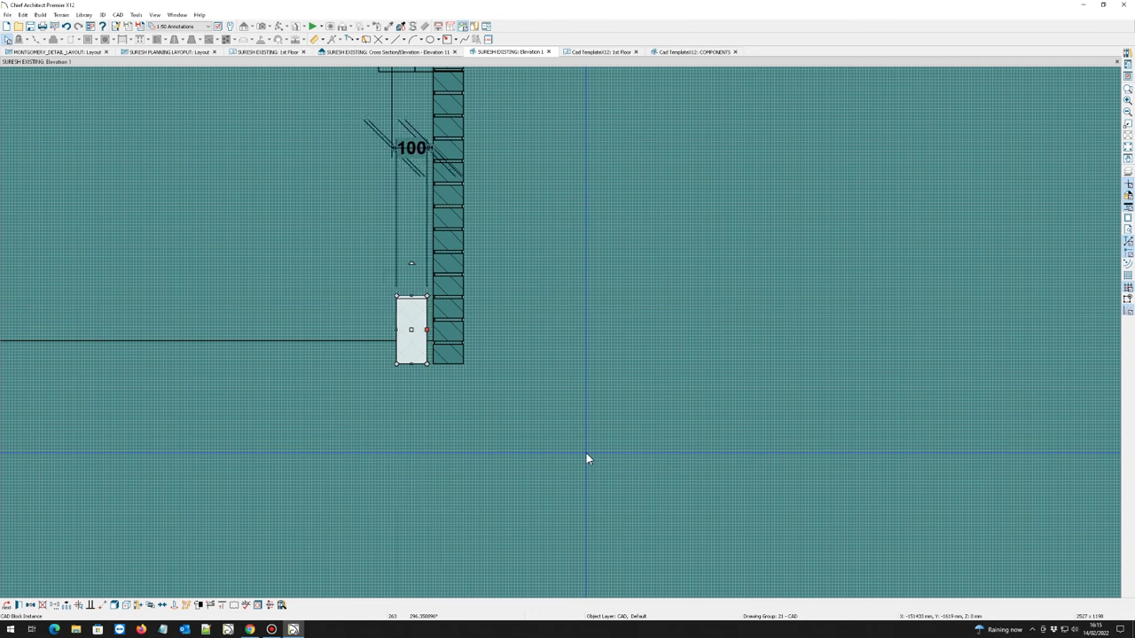
key("ctrl+z")
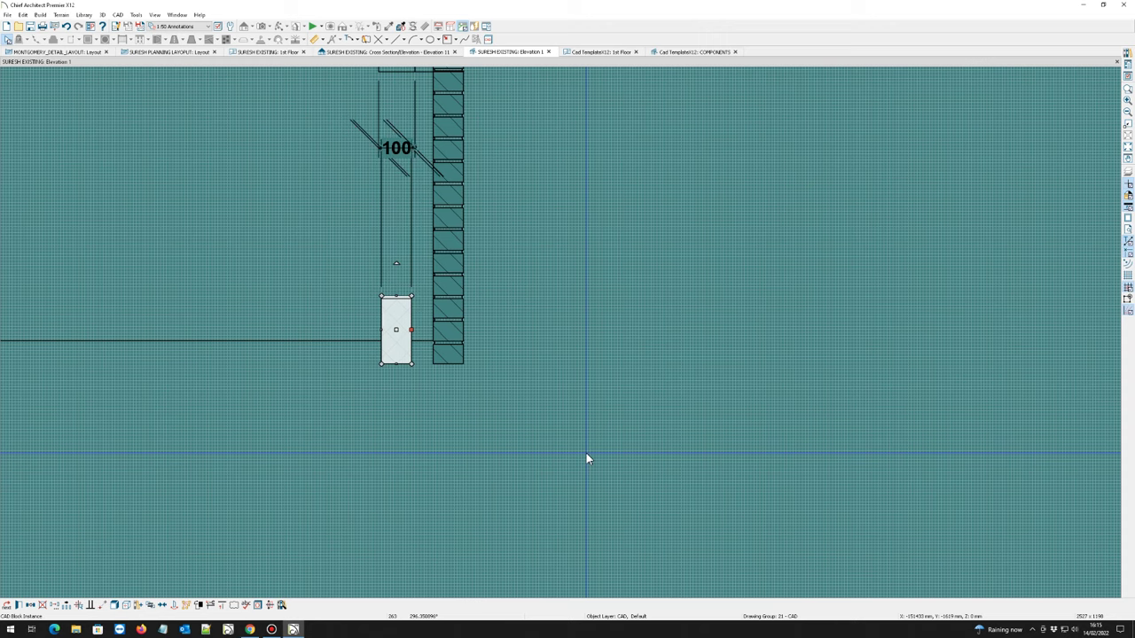
key("ctrl+z")
scroll(390, 448, "down", 5)
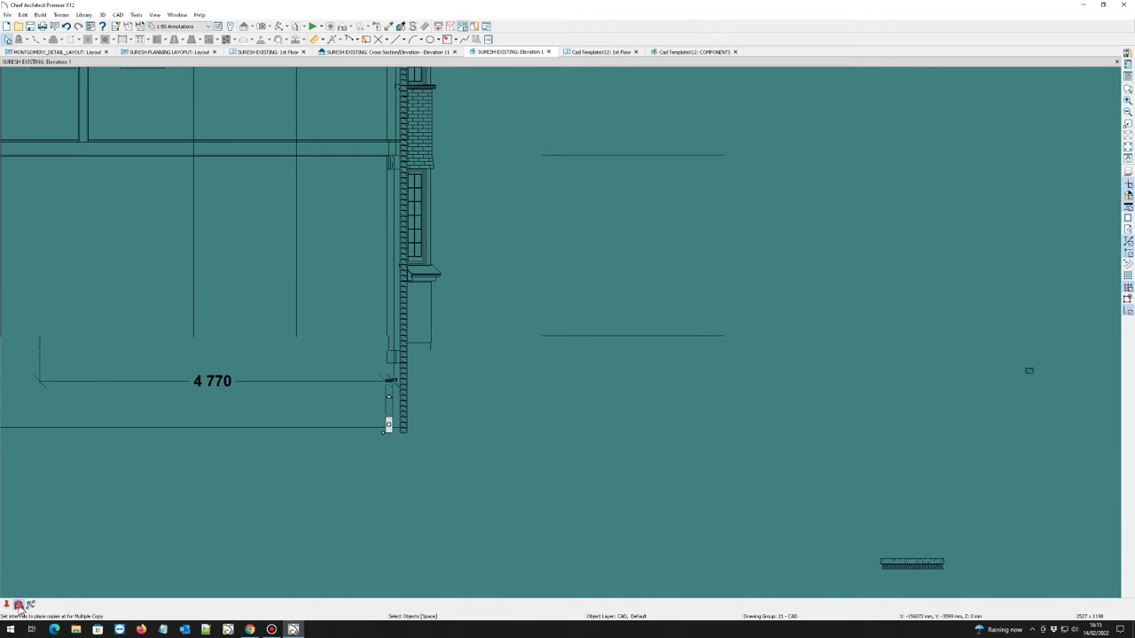
- Set the Multiple Copy spacing and narrow the selection to the block at the wall edge
left_click(20, 608)
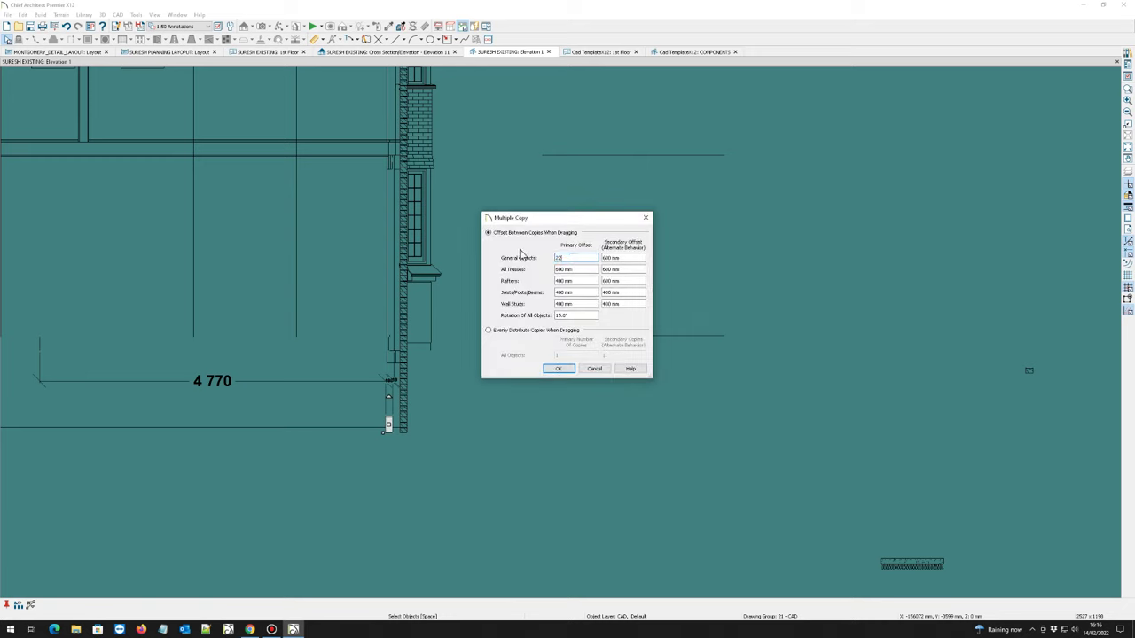
left_click(555, 369)
scroll(414, 464, "down", 2)
scroll(449, 398, "up", 4)
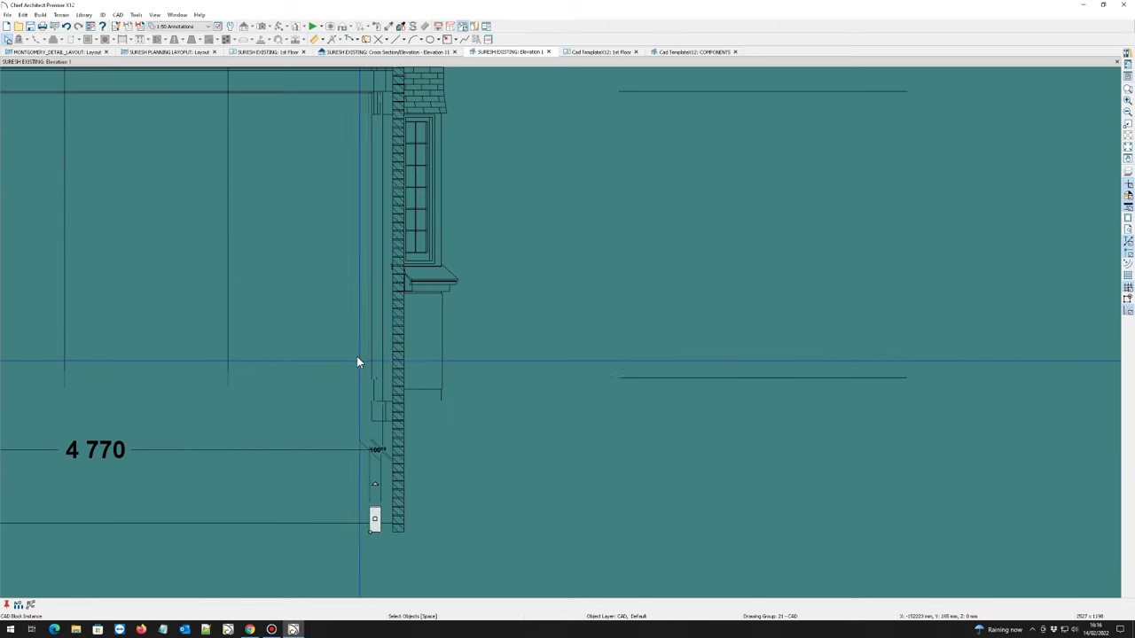
left_click_drag(356, 348, 389, 440)
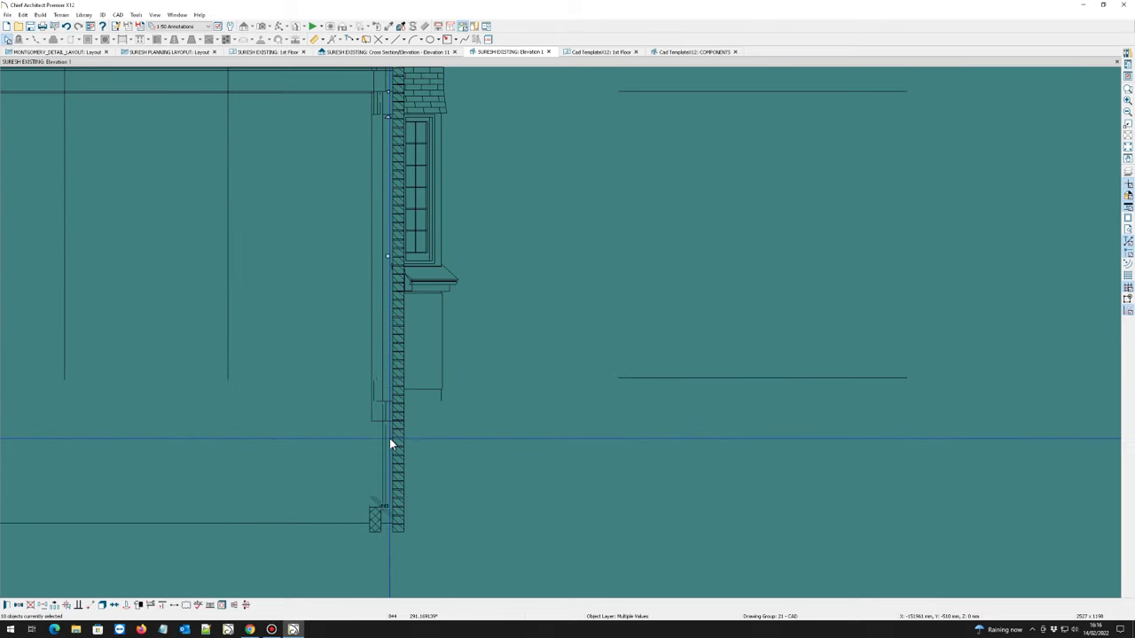
scroll(374, 422, "down", 2)
scroll(349, 166, "up", 2)
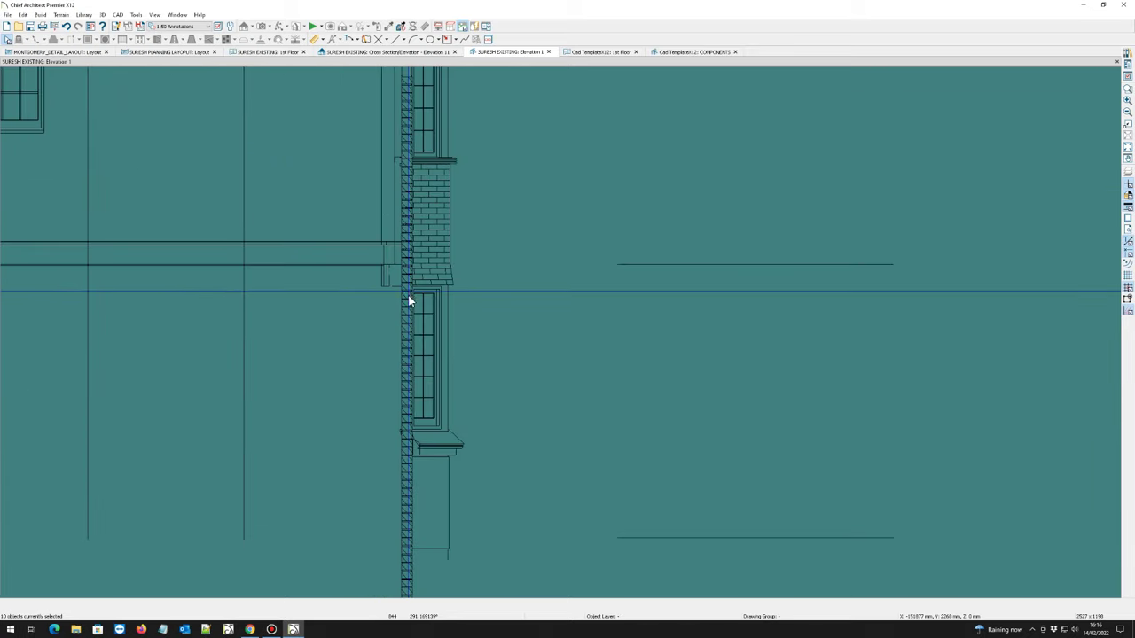
scroll(408, 295, "up", 1)
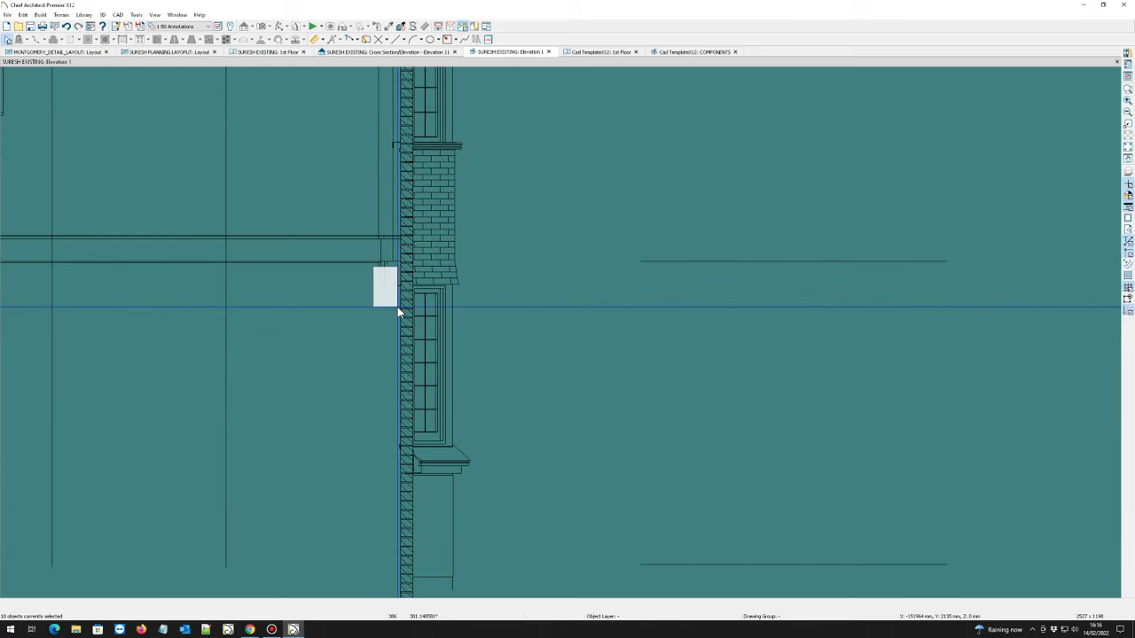
left_click(393, 234)
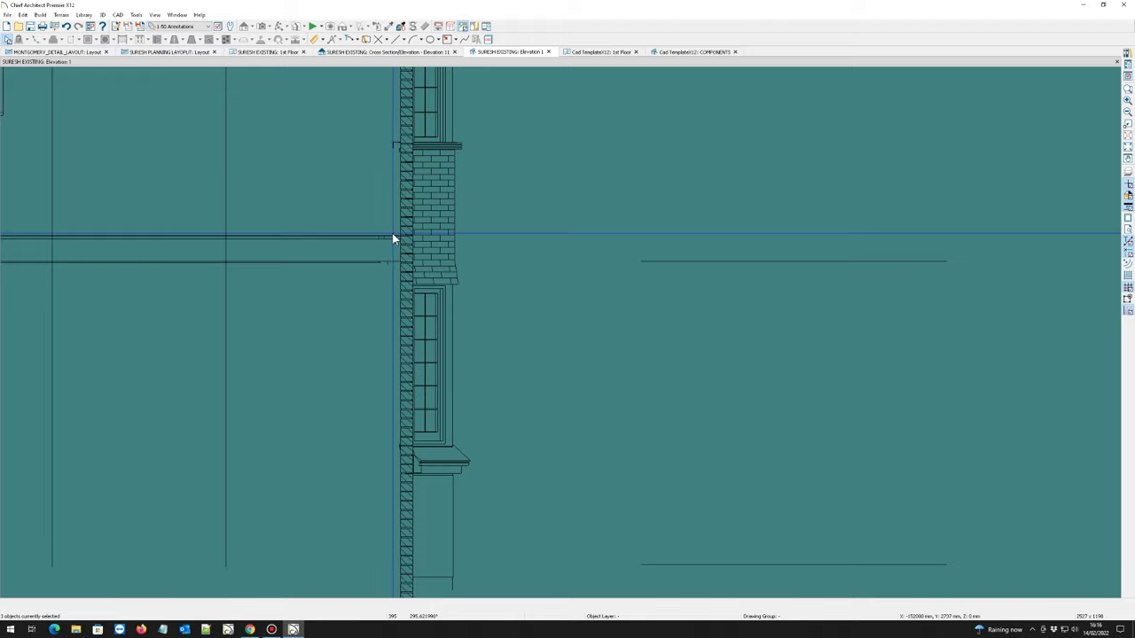
scroll(345, 200, "down", 1)
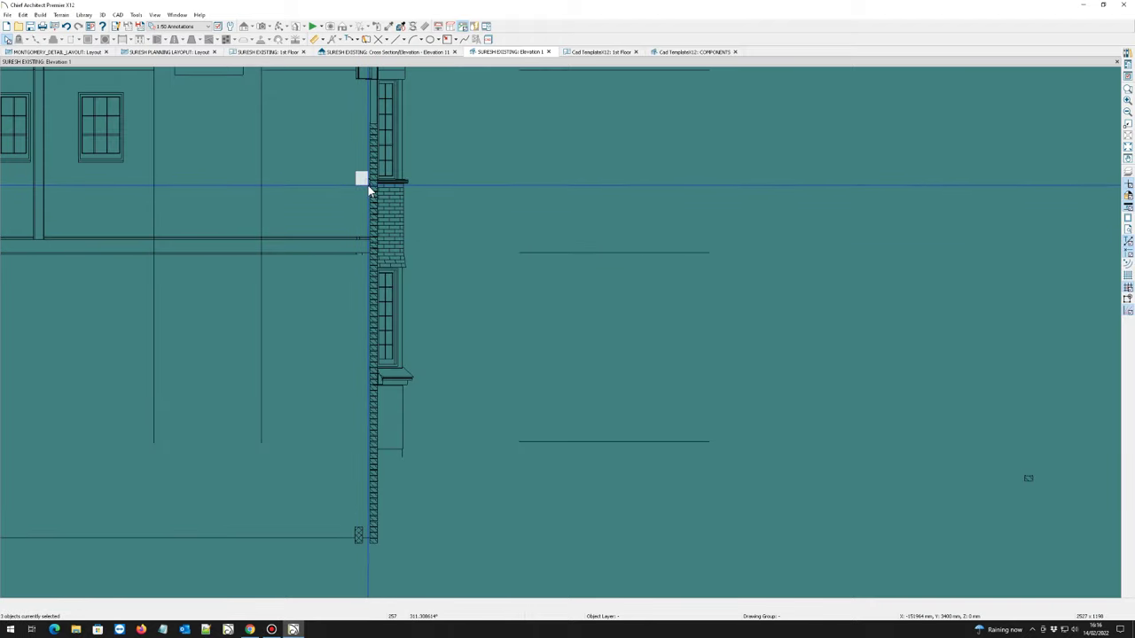
scroll(346, 203, "down", 3)
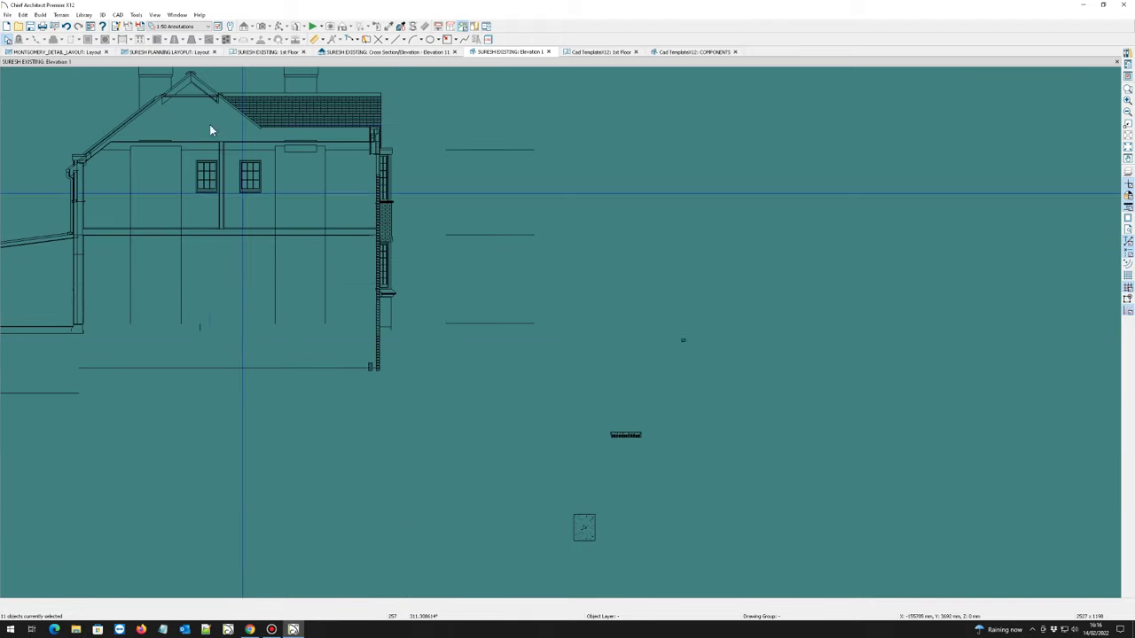
scroll(321, 301, "up", 3)
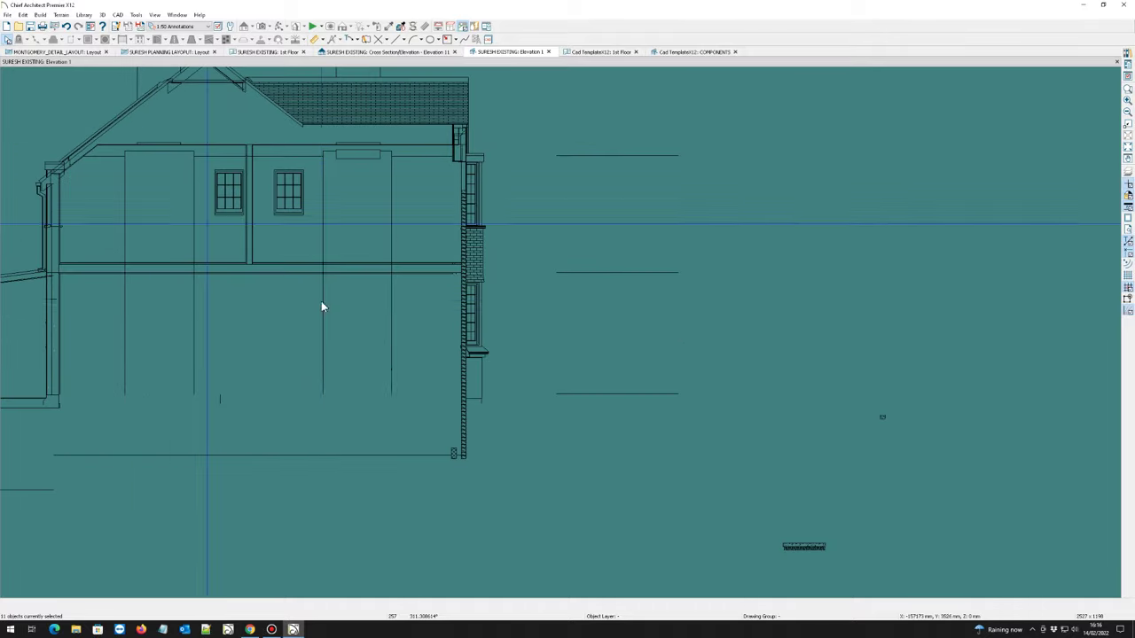
- Select the block at the wall base and drag evenly spaced copies of it up the wall
left_click(443, 441)
scroll(463, 458, "up", 1)
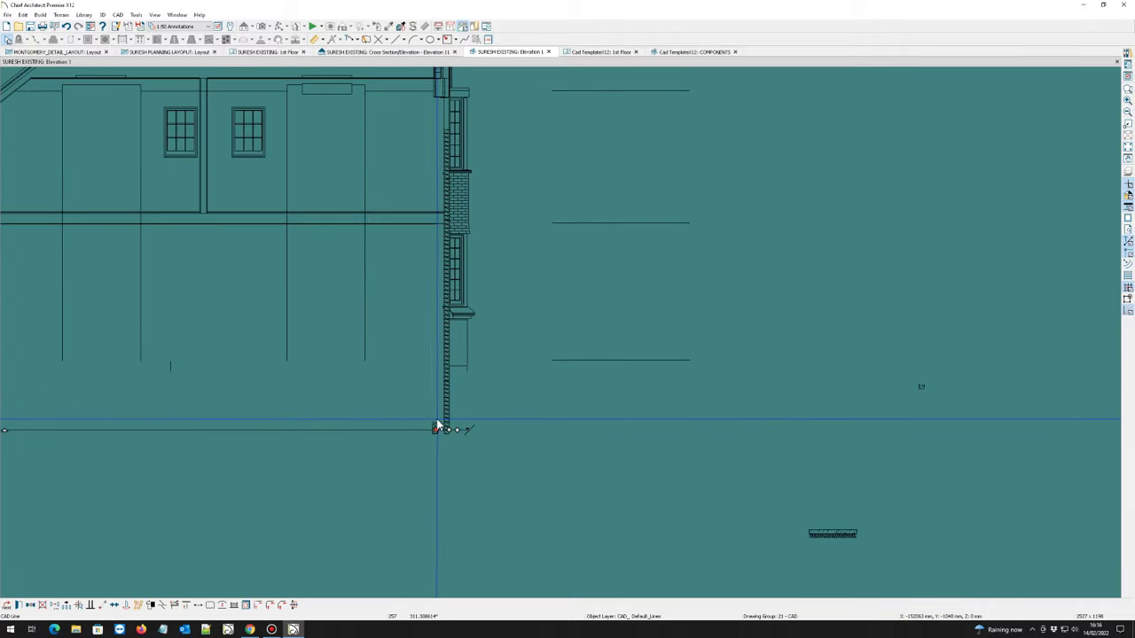
left_click(437, 426)
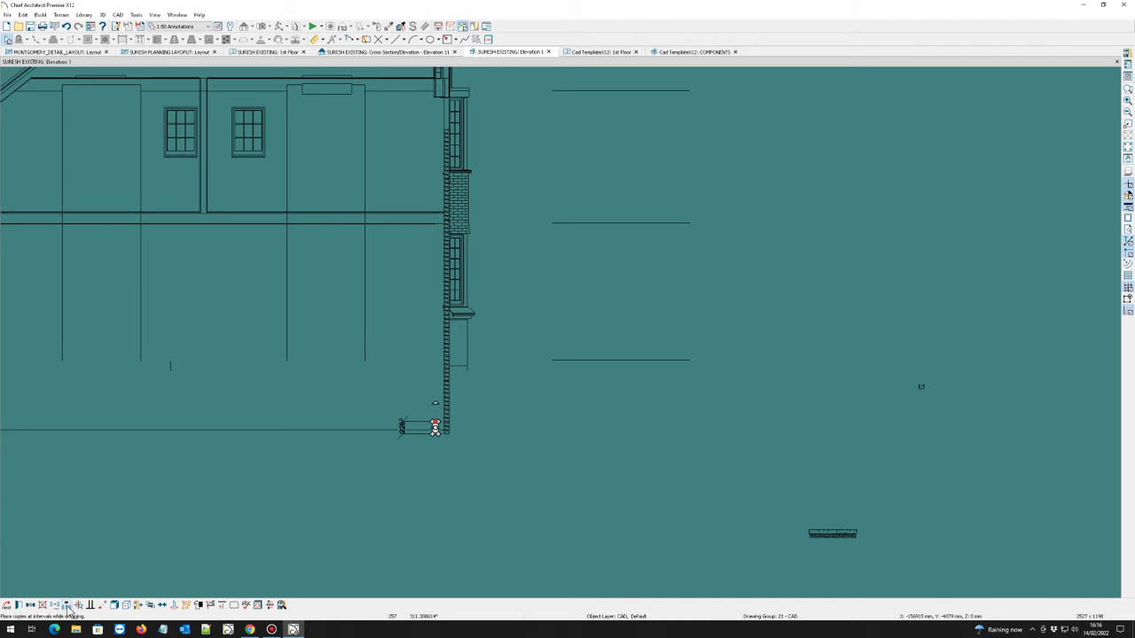
double_click(18, 606)
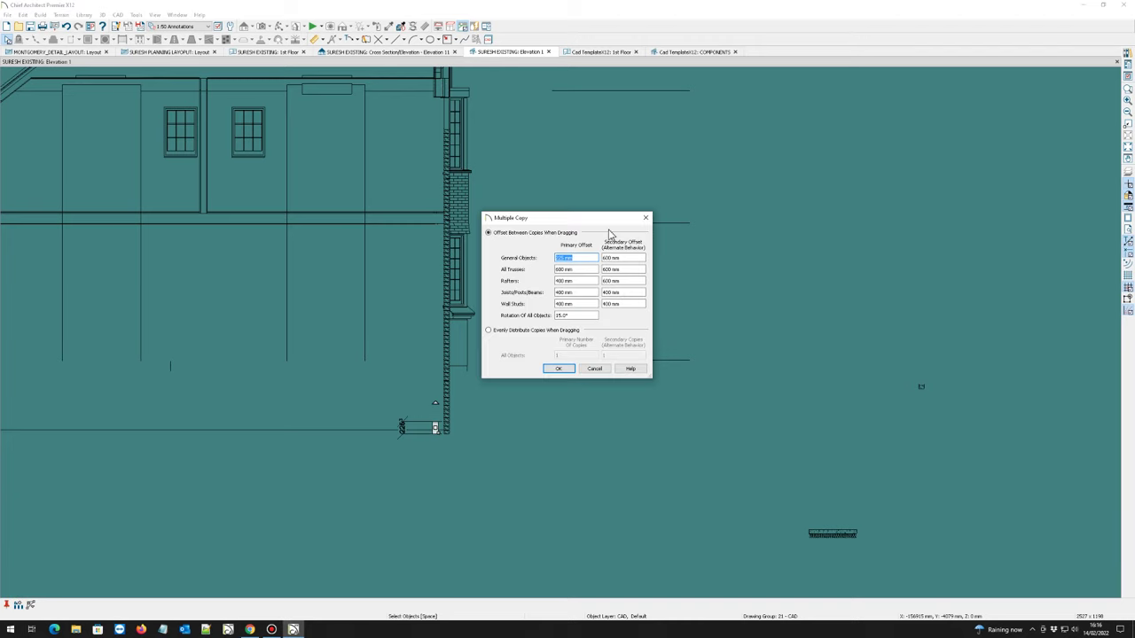
left_click(559, 369)
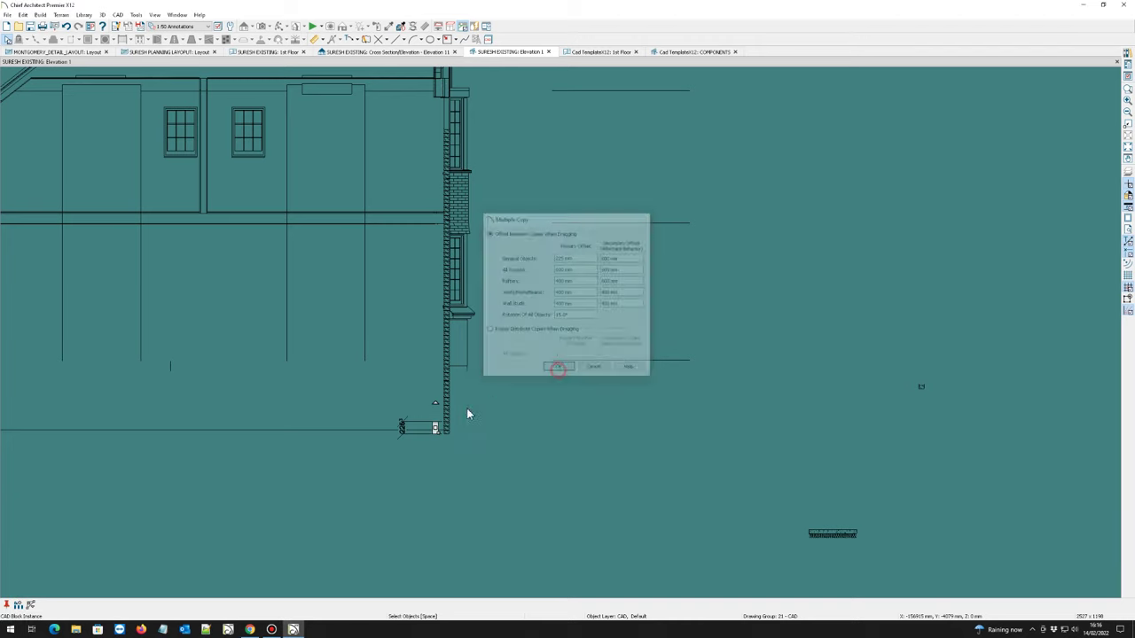
scroll(400, 435, "down", 1)
left_click_drag(387, 436, 392, 207)
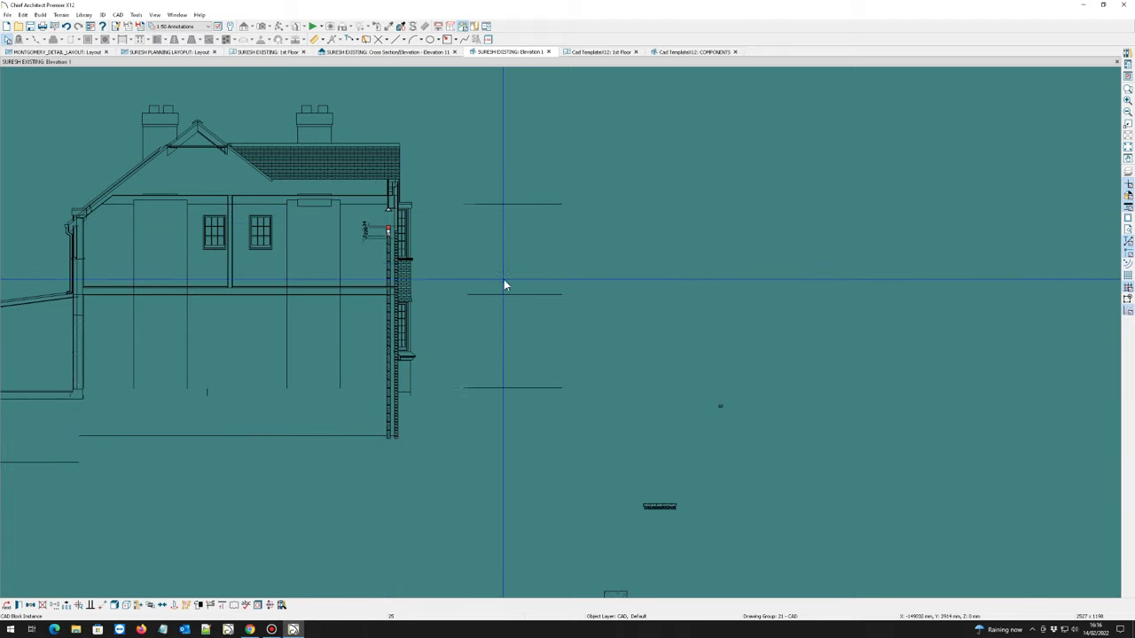
- Rotate the 150-thick rectangle to a slope and seat its lower corner on the wall top
scroll(354, 232, "up", 3)
scroll(414, 226, "up", 1)
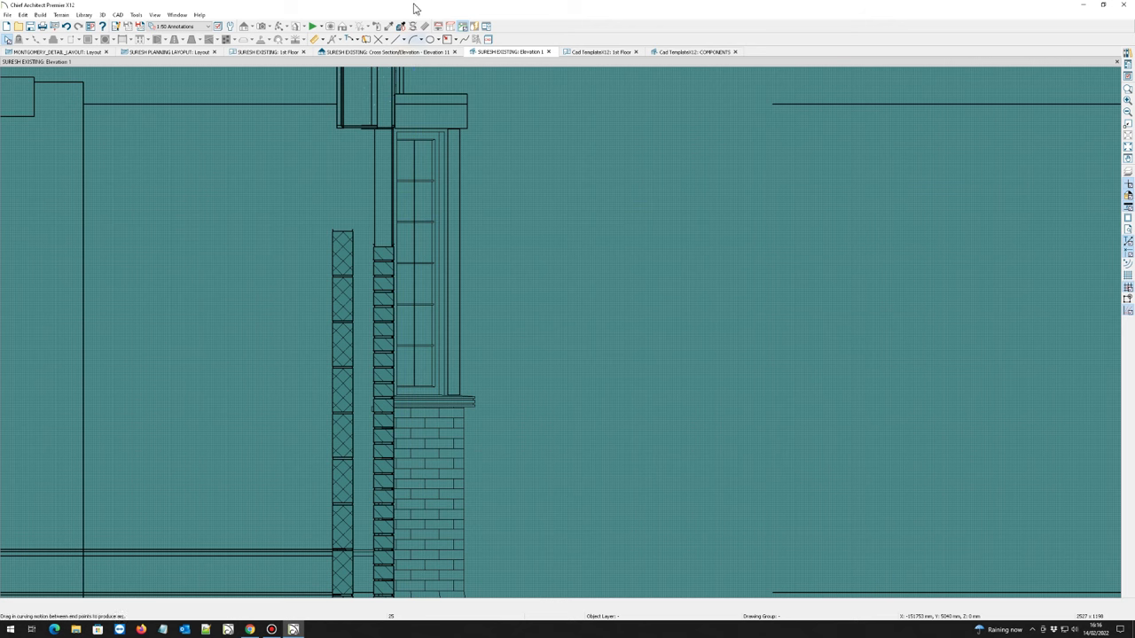
left_click_drag(306, 151, 510, 182)
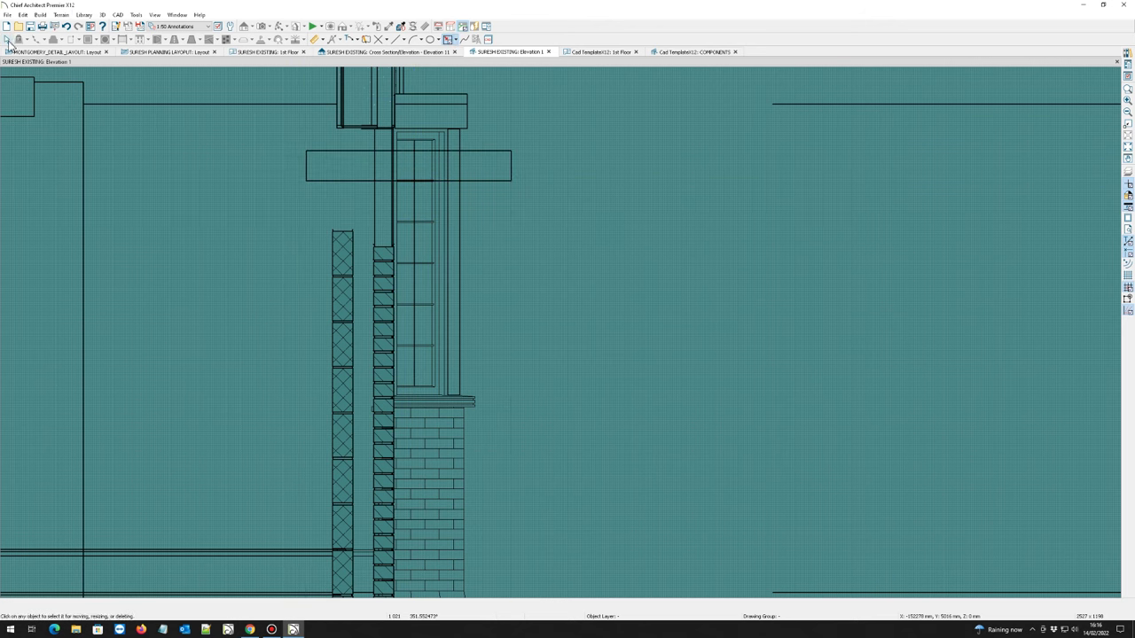
left_click(351, 180)
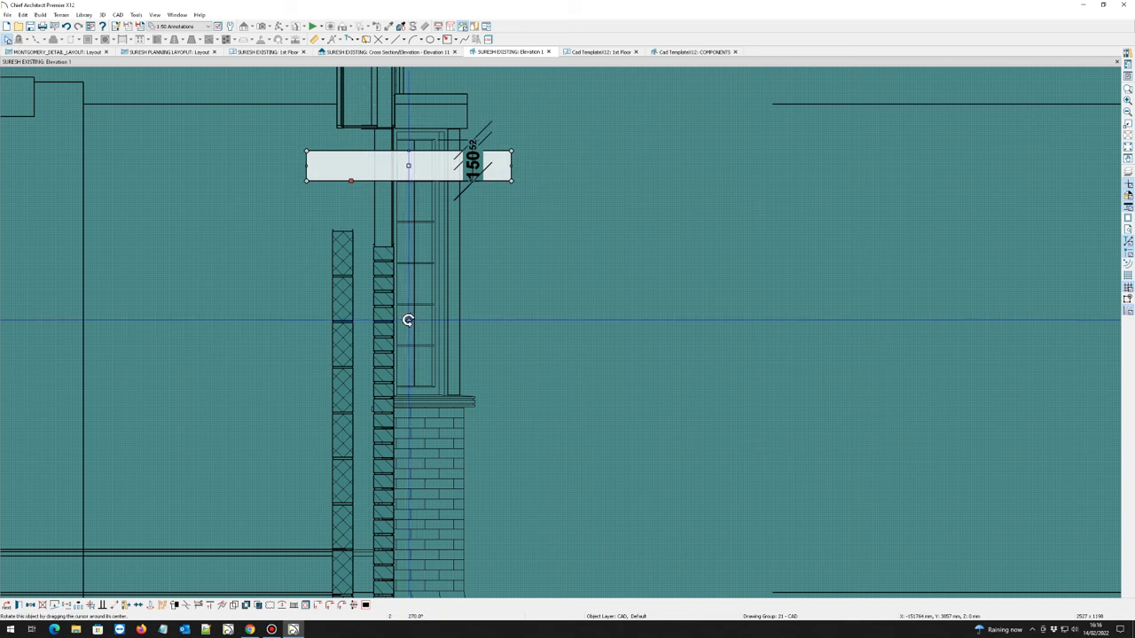
left_click_drag(408, 320, 293, 330)
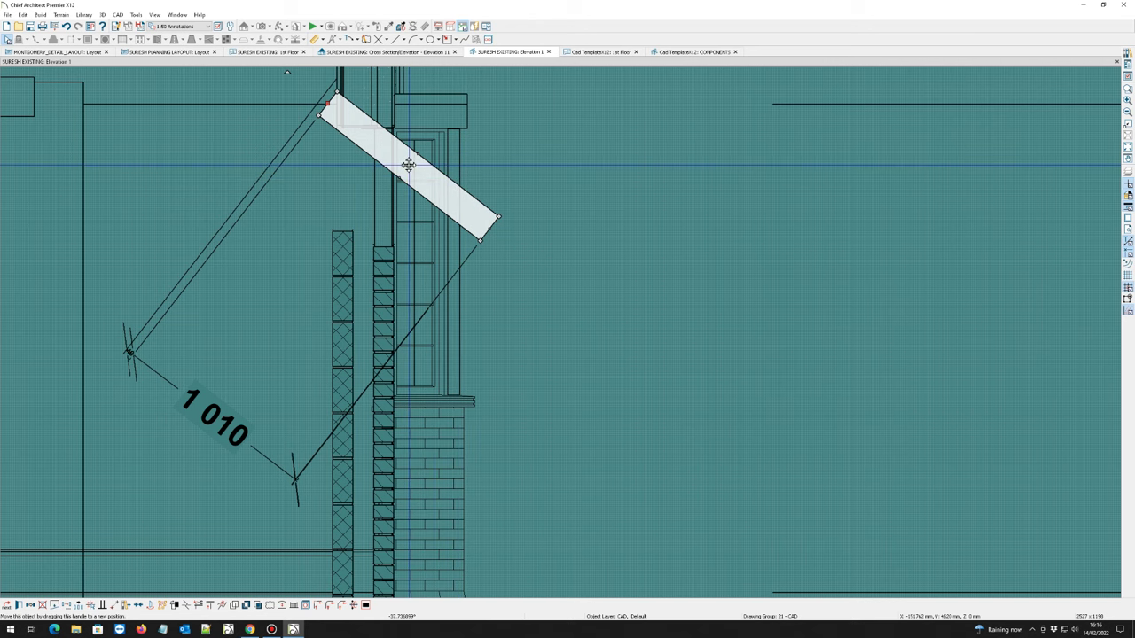
left_click_drag(408, 165, 315, 182)
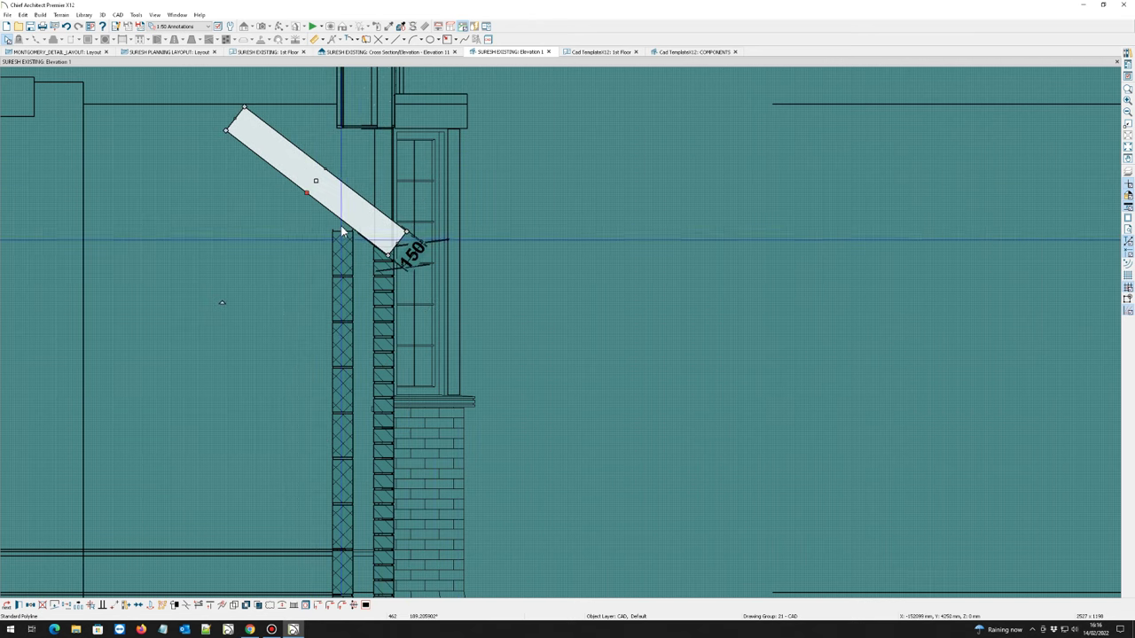
scroll(386, 237, "down", 1)
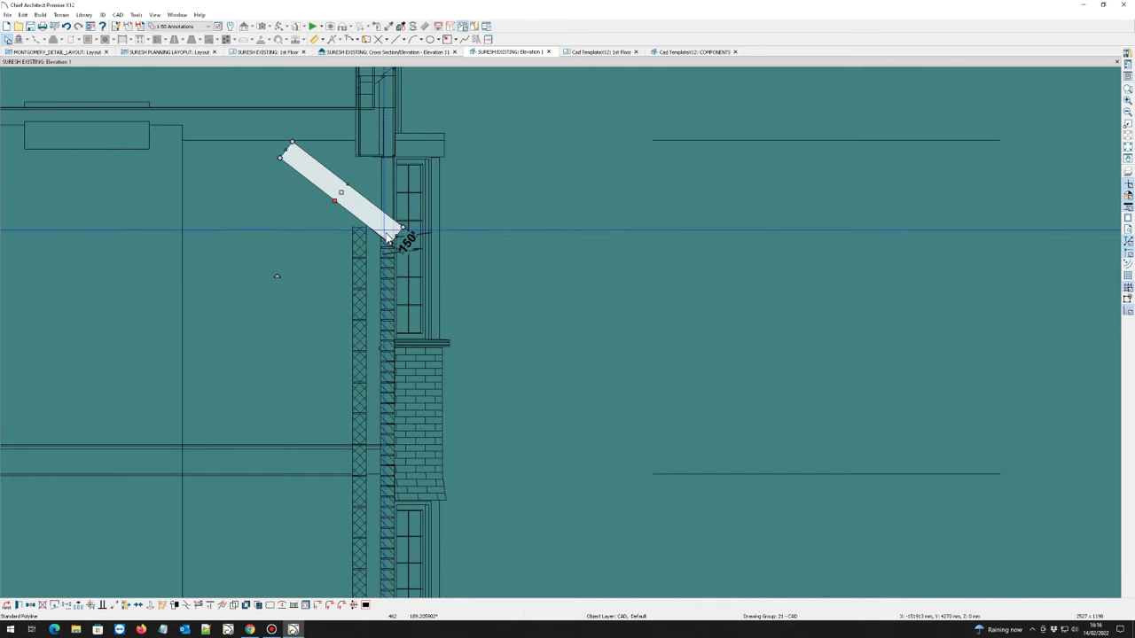
scroll(388, 237, "up", 2)
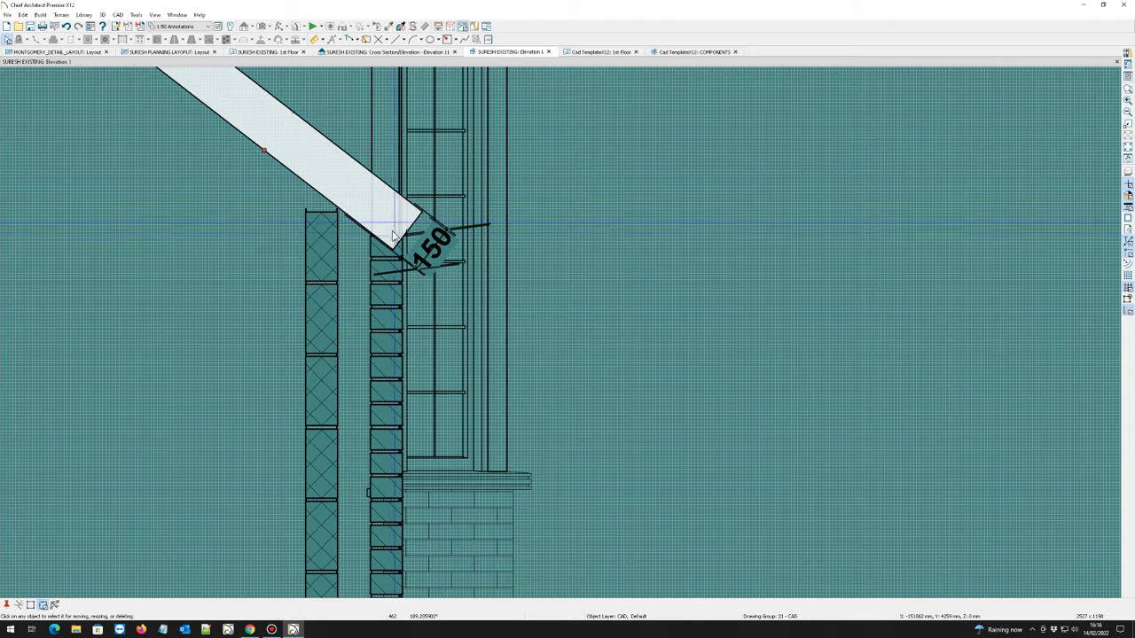
left_click(394, 250)
left_click_drag(394, 250, 412, 229)
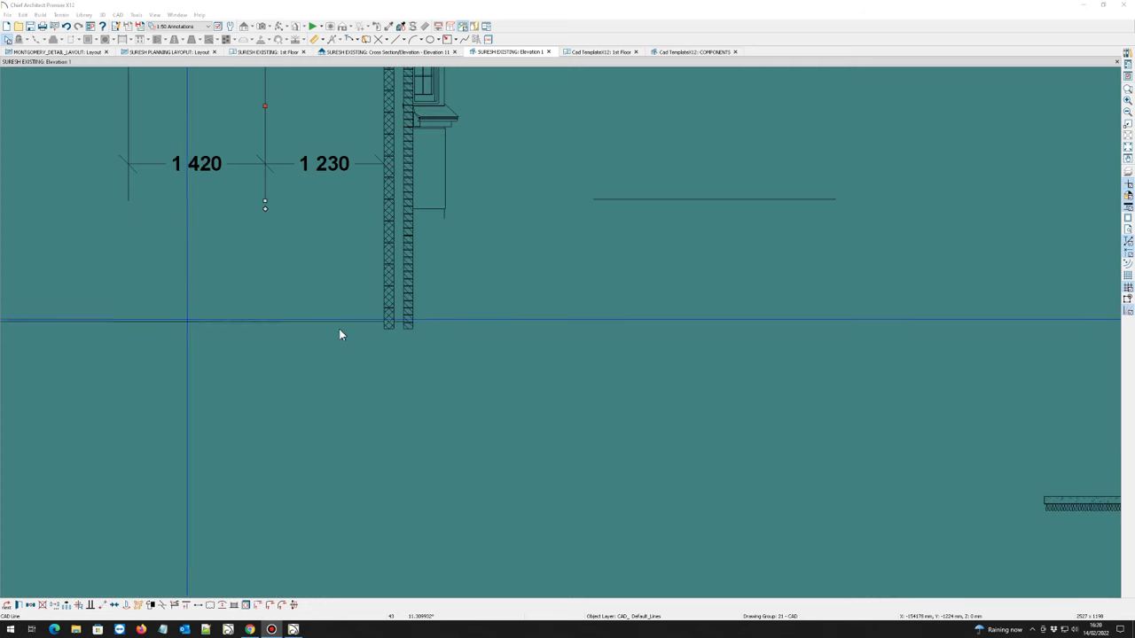
- Move the small block to the inner leaf's base and set its copy spacing to 75 mm
scroll(353, 343, "up", 3)
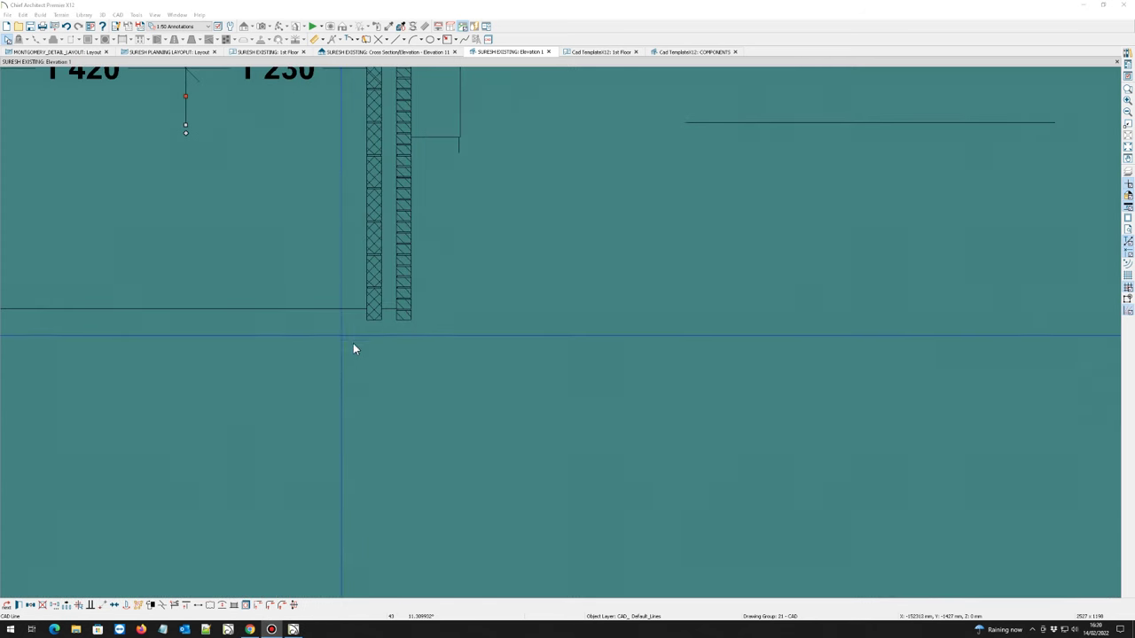
left_click(378, 286)
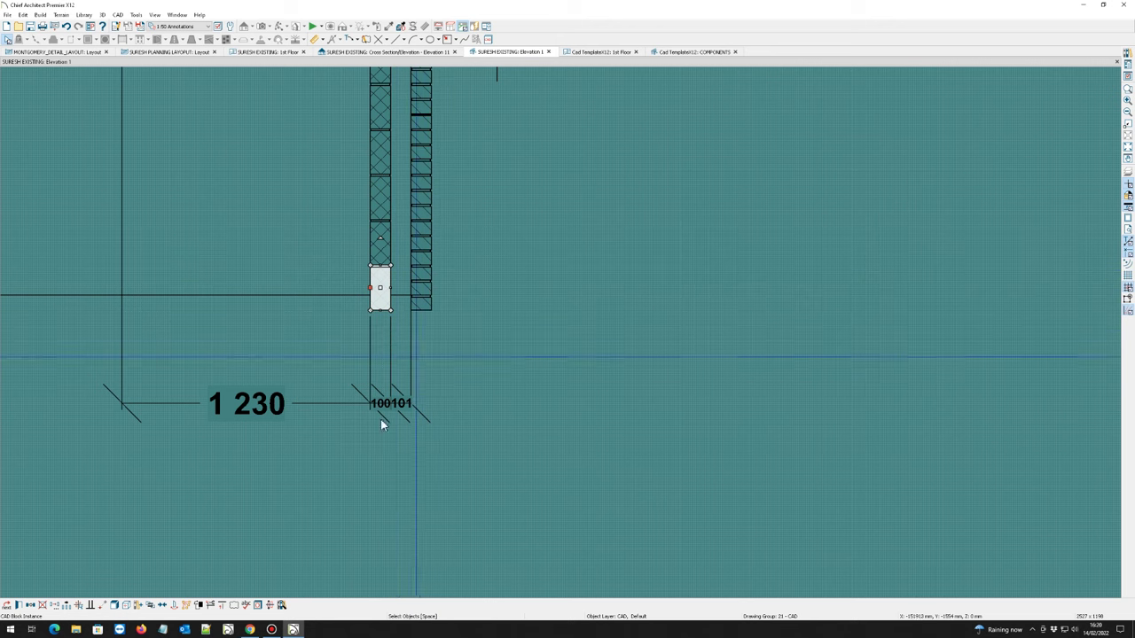
left_click(64, 606)
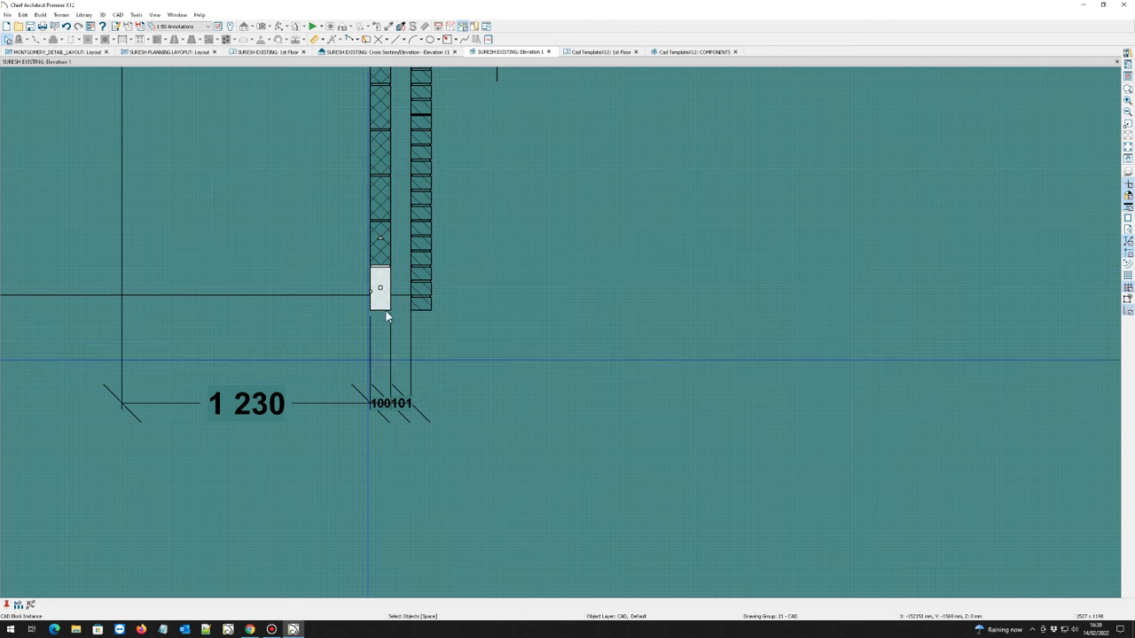
mouse_move(384, 297)
left_mouse_down()
mouse_move(385, 381)
mouse_move(422, 306)
left_mouse_up()
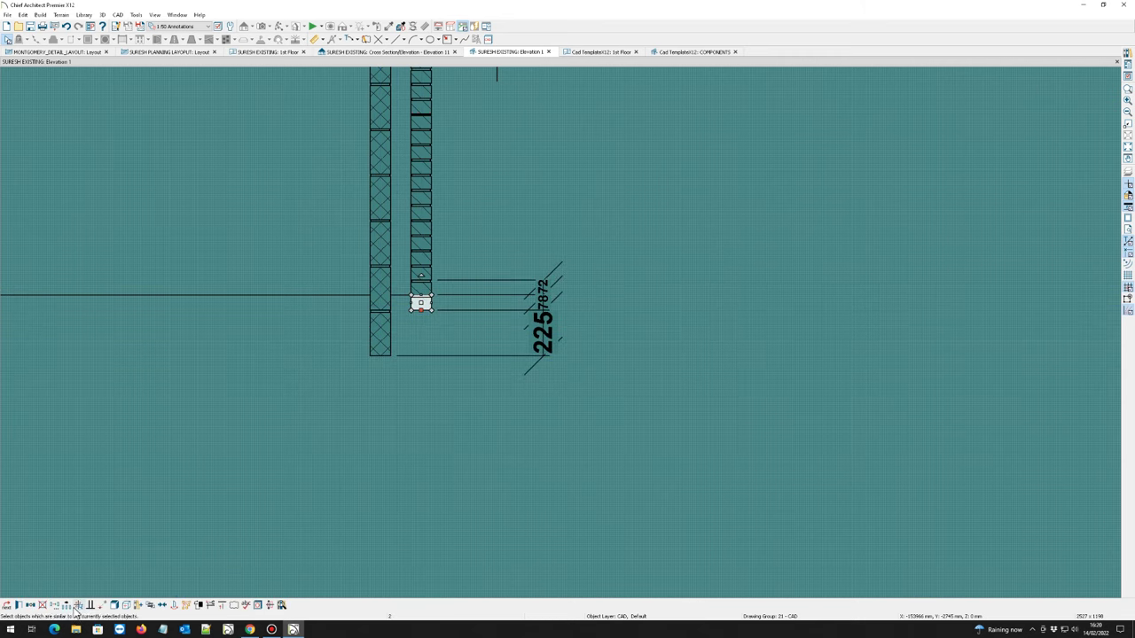
left_click(17, 605)
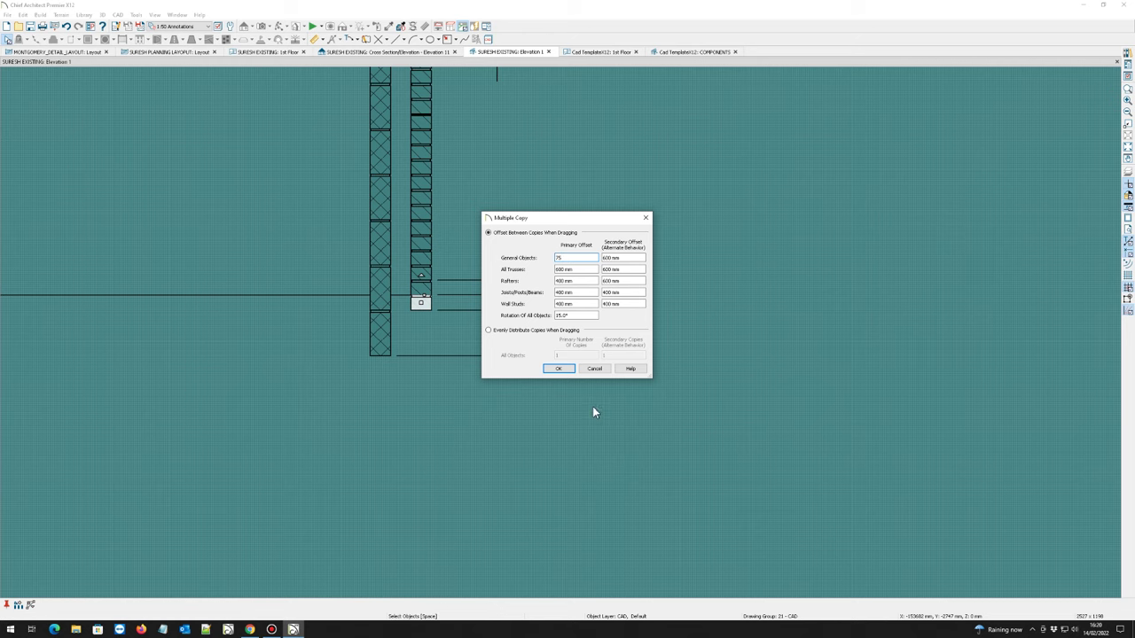
left_click(558, 369)
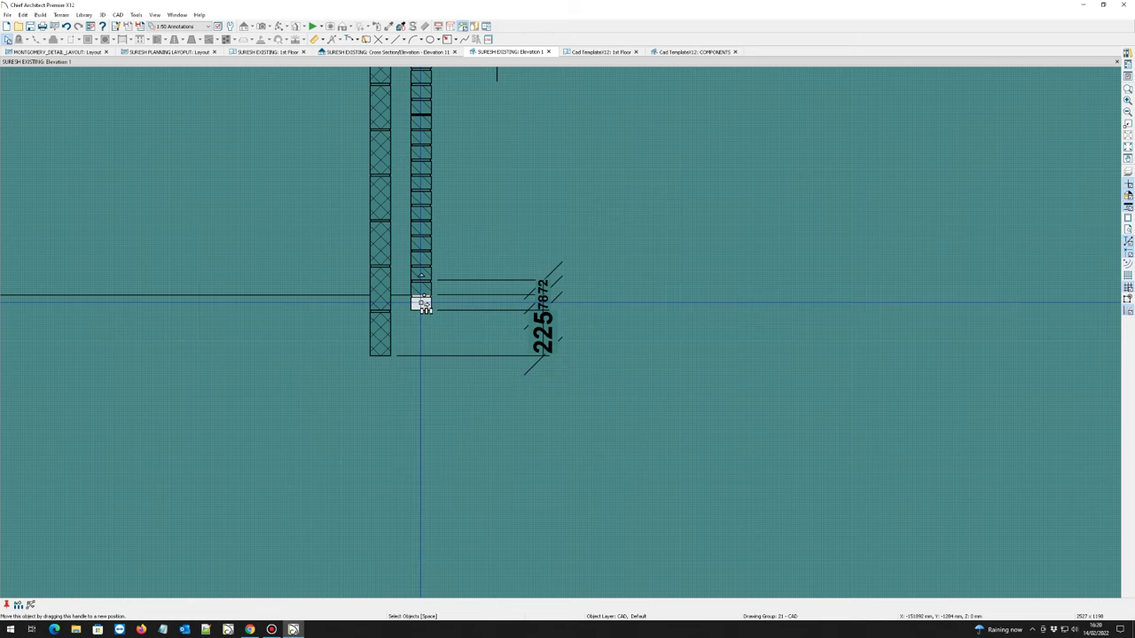
mouse_move(424, 306)
left_mouse_down()
mouse_move(420, 361)
mouse_move(387, 416)
left_mouse_up()
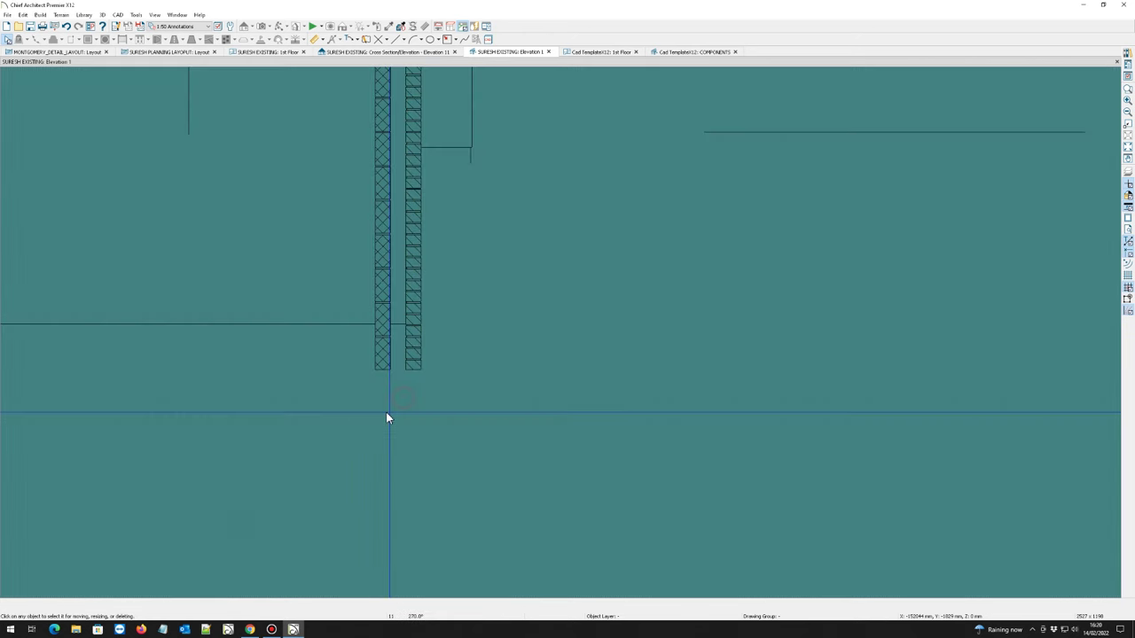
- Move the fringed 870-wide element up so it butts against the wall's inner face
scroll(359, 413, "down", 3)
scroll(345, 423, "up", 4)
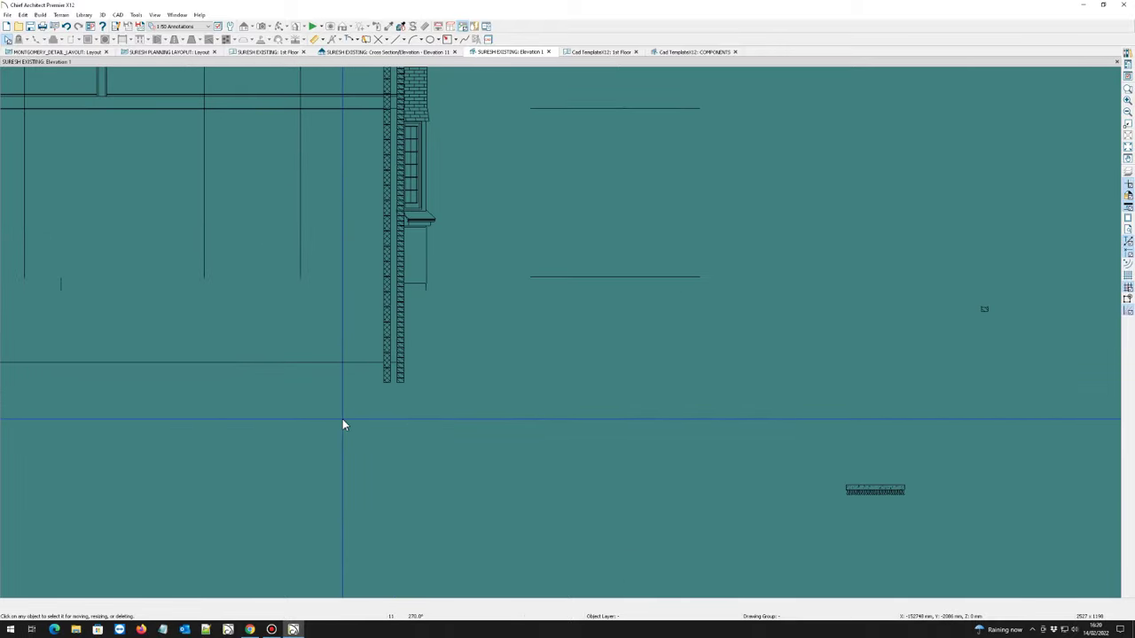
scroll(372, 381, "up", 2)
scroll(425, 390, "down", 3)
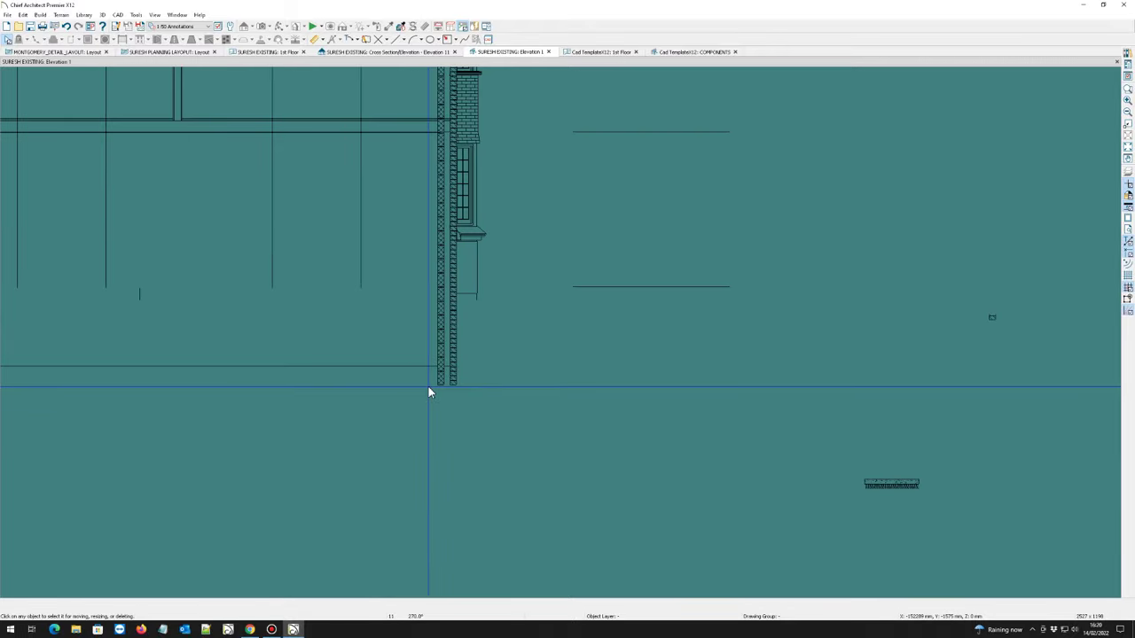
scroll(487, 424, "down", 3)
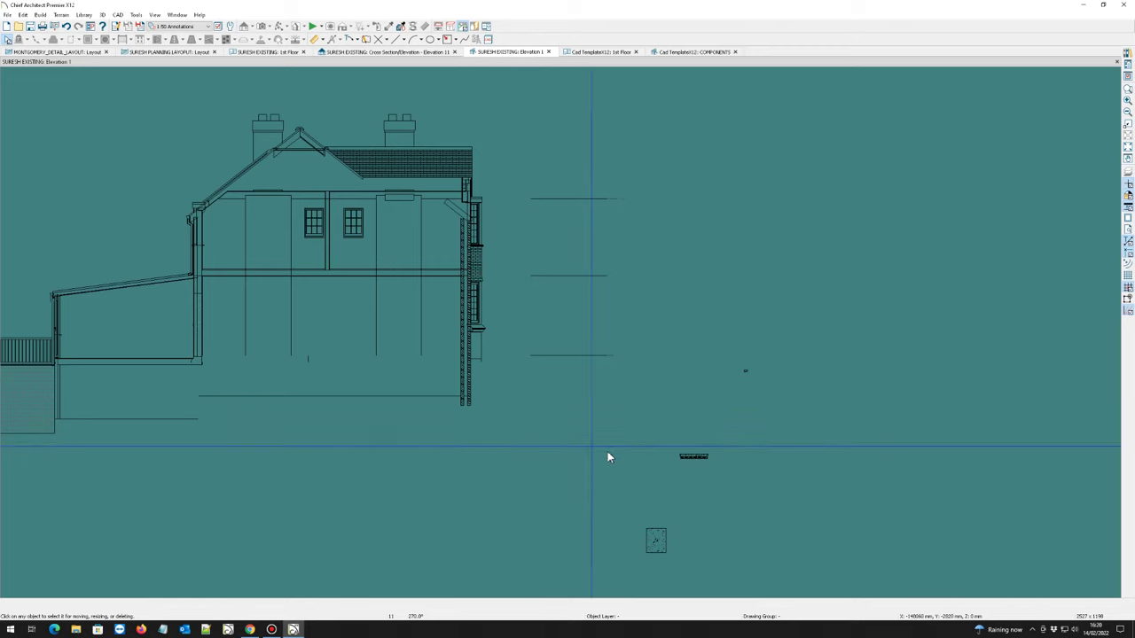
scroll(661, 467, "up", 2)
left_click(705, 454)
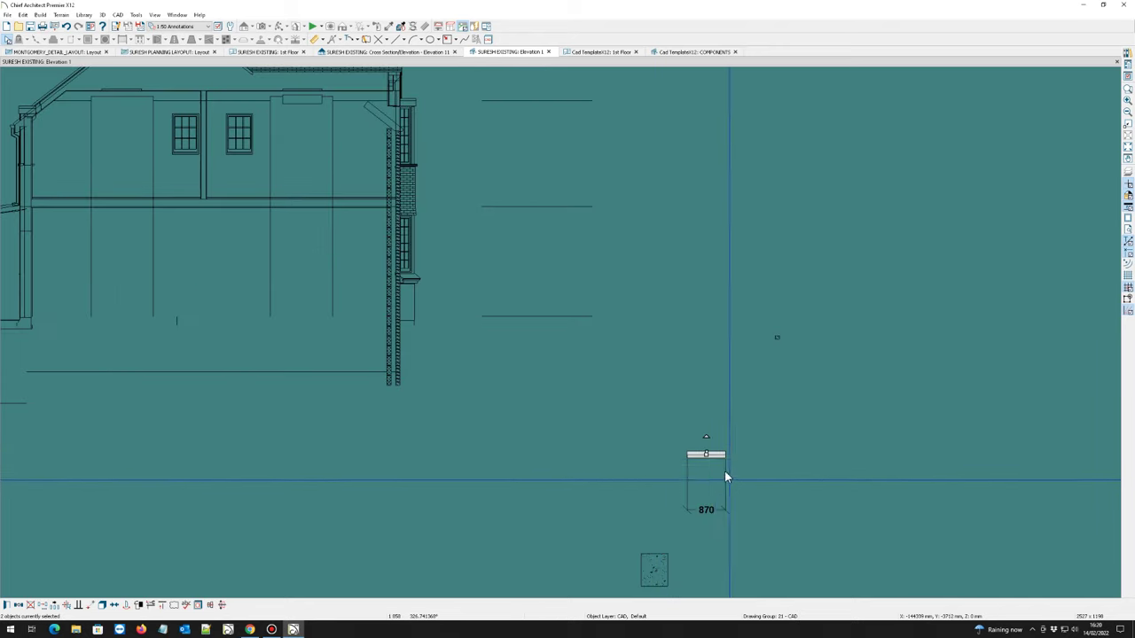
left_click_drag(705, 454, 340, 334)
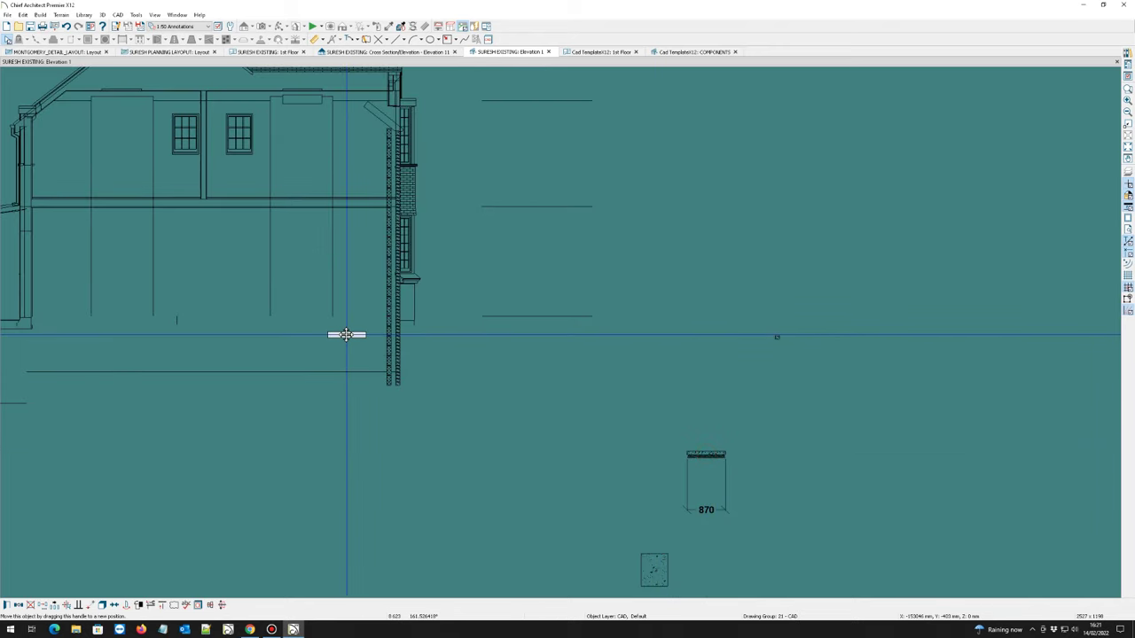
left_click(366, 428)
scroll(430, 352, "up", 5)
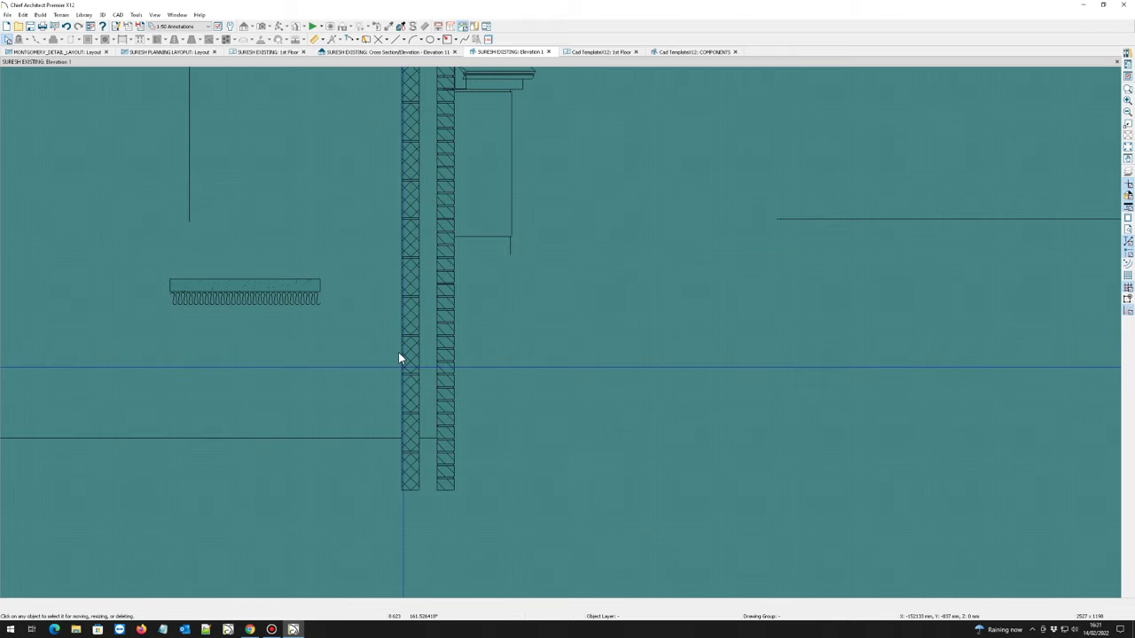
left_click(186, 266)
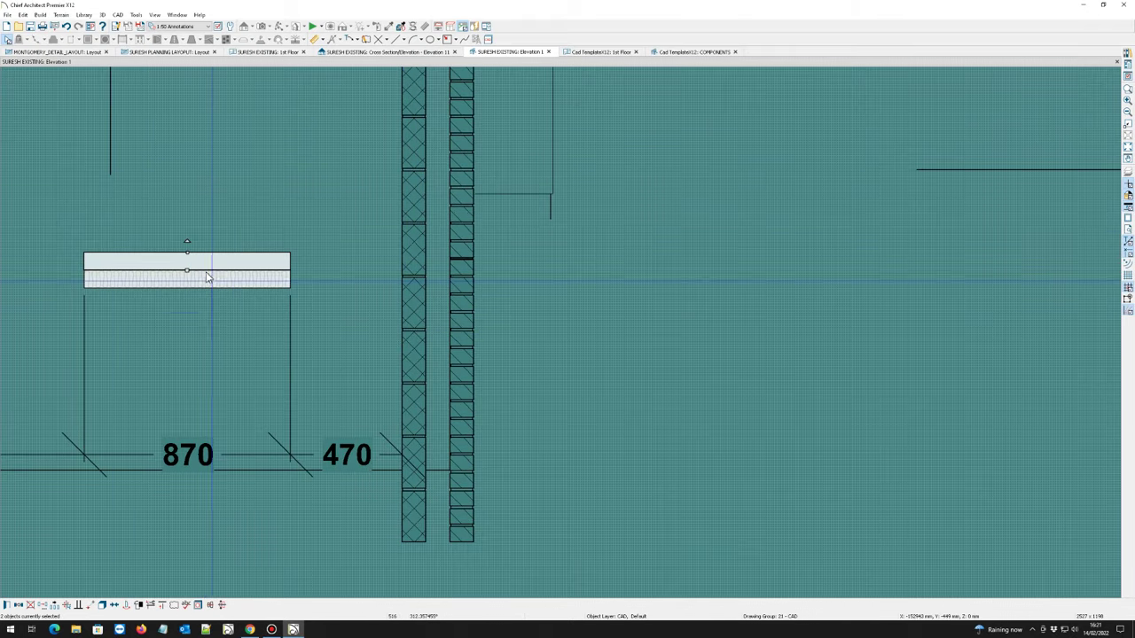
left_click_drag(186, 270, 298, 248)
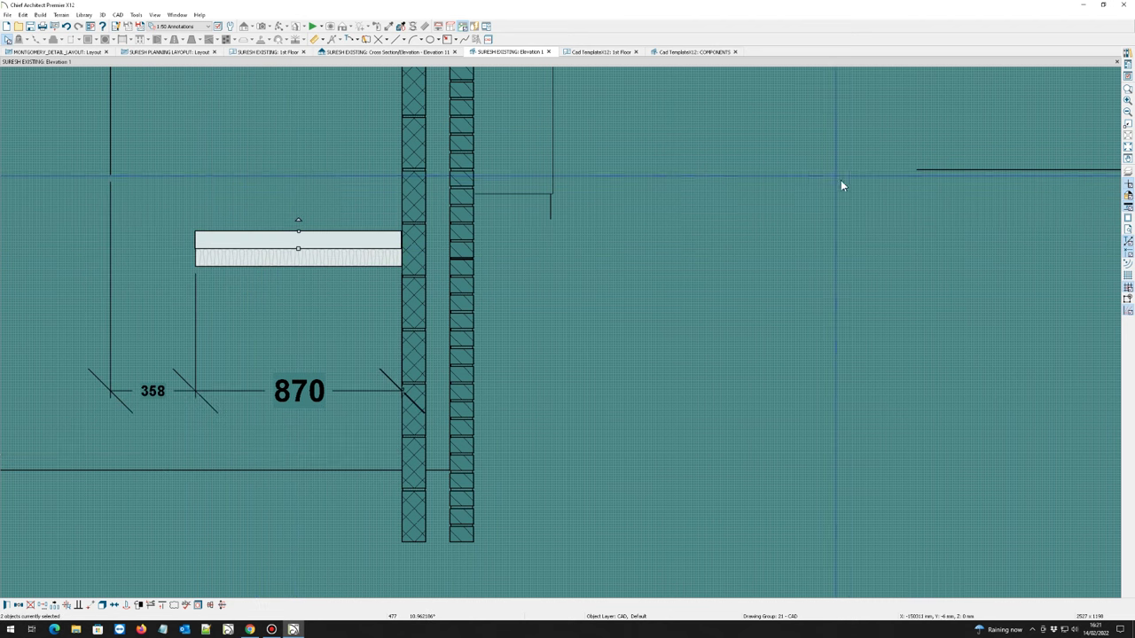
- Extend the horizontal floor line left to the wall and lift the CAD box above the fringe
left_click(954, 169)
left_click_drag(915, 168, 129, 171)
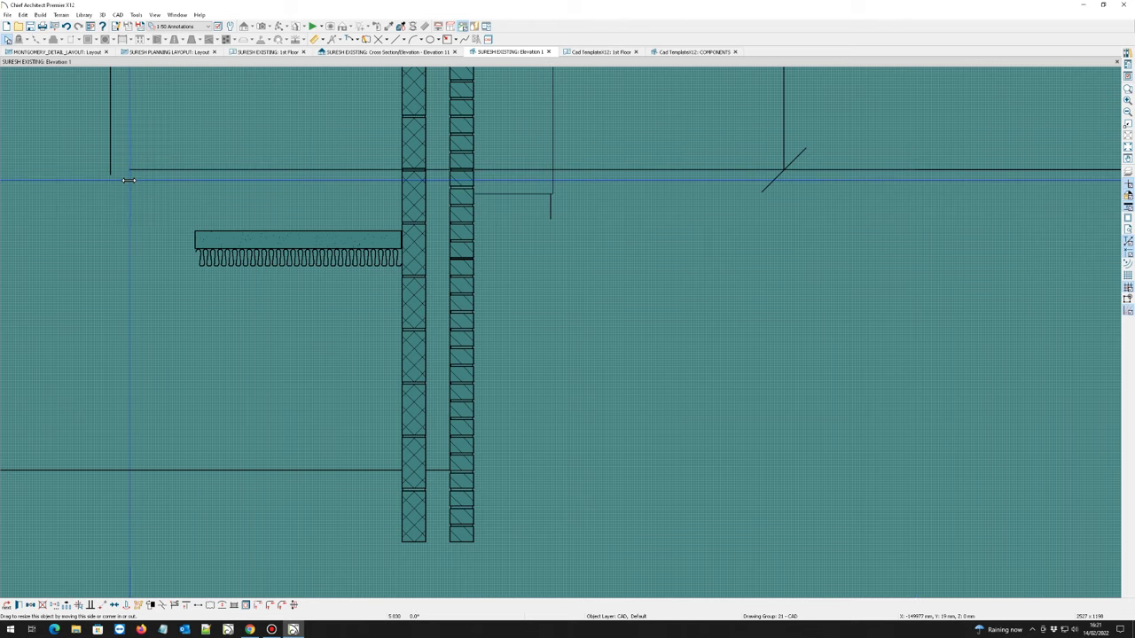
scroll(271, 242, "up", 2)
left_click_drag(271, 242, 315, 171)
scroll(233, 349, "down", 5)
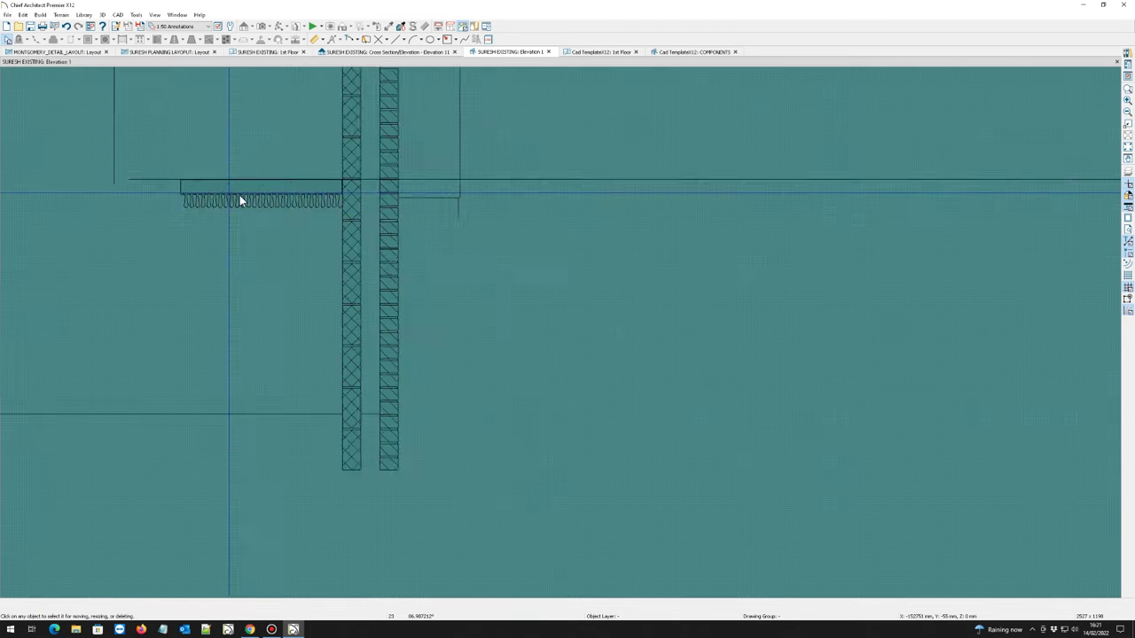
scroll(434, 299, "down", 3)
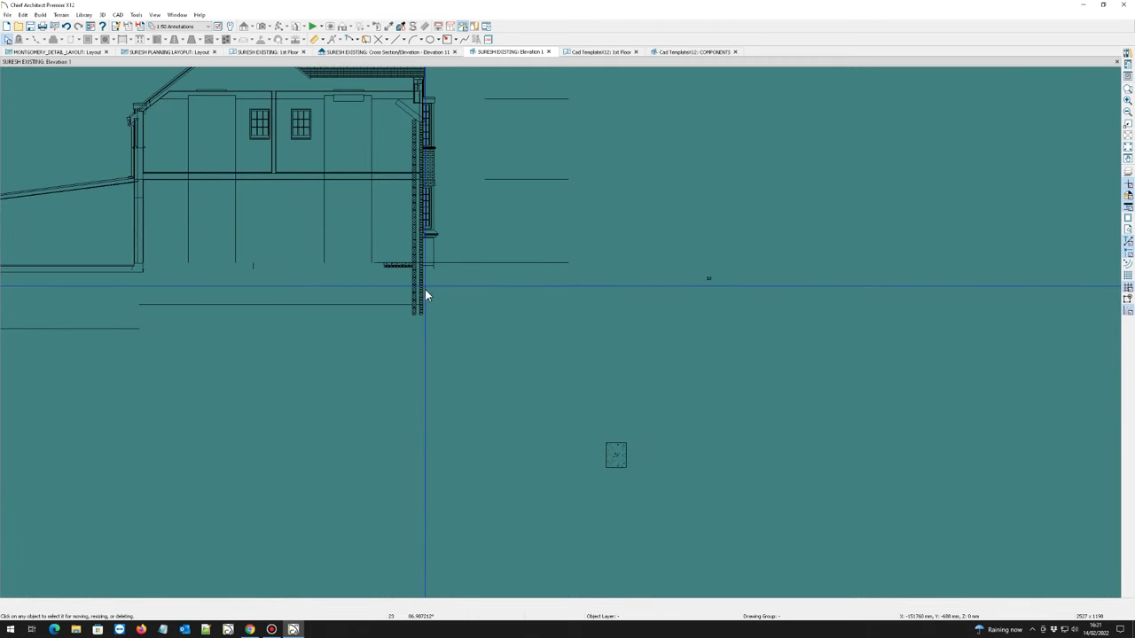
- Drag the 750-deep concrete footing box so it sits directly under the wall base
scroll(615, 460, "up", 3)
left_click(611, 454)
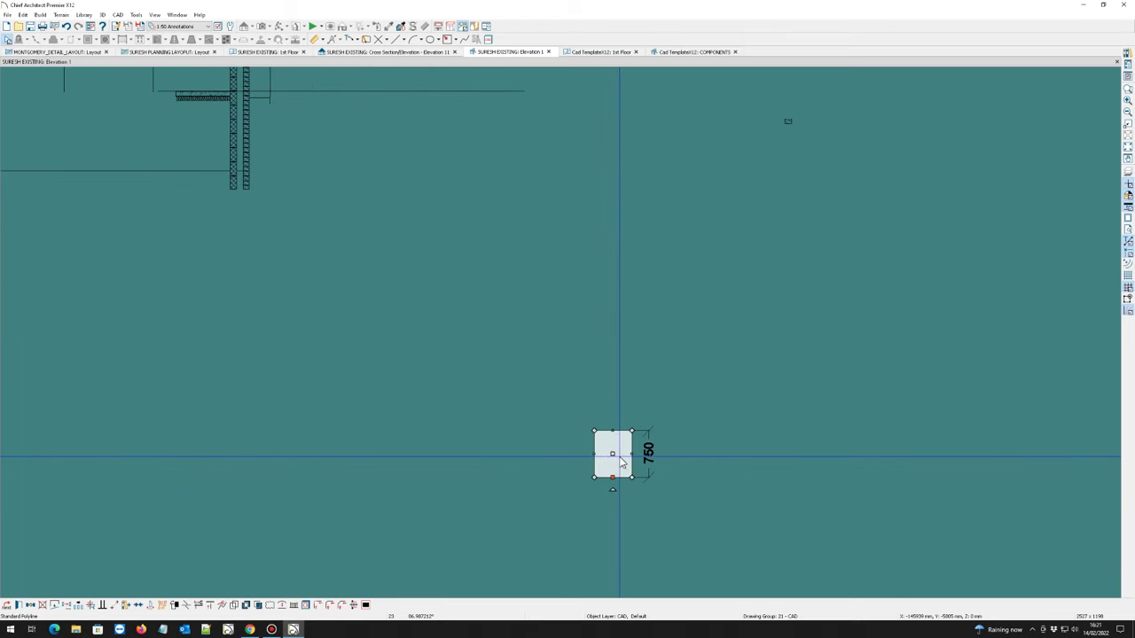
mouse_move(611, 452)
left_mouse_down()
mouse_move(323, 282)
mouse_move(239, 214)
left_mouse_up()
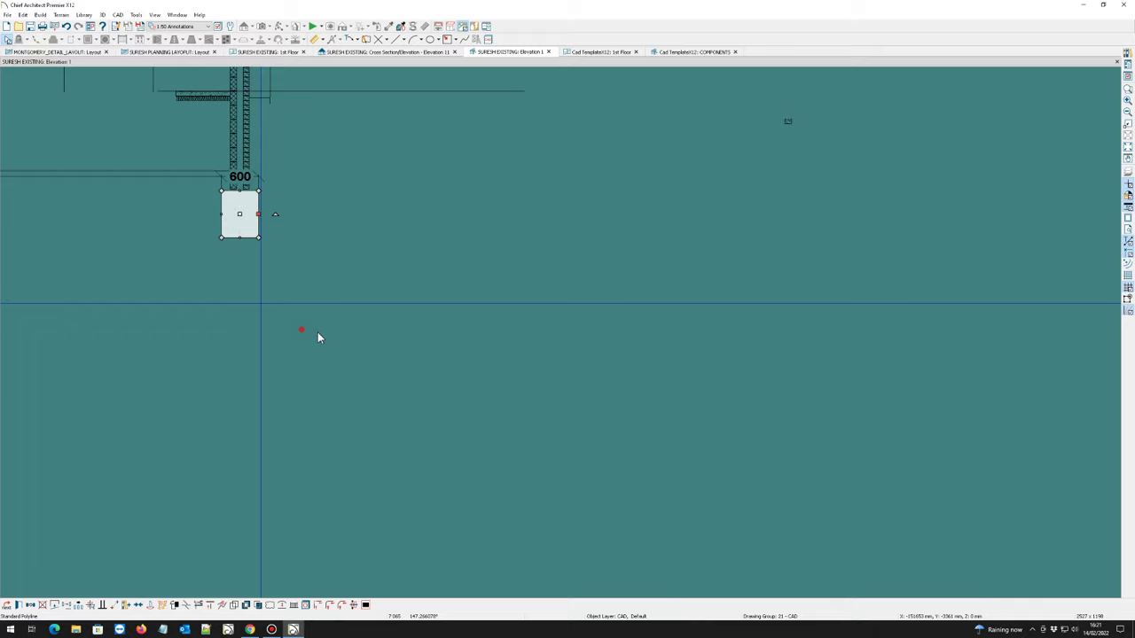
scroll(537, 354, "down", 3)
scroll(215, 190, "up", 3)
scroll(412, 305, "up", 1)
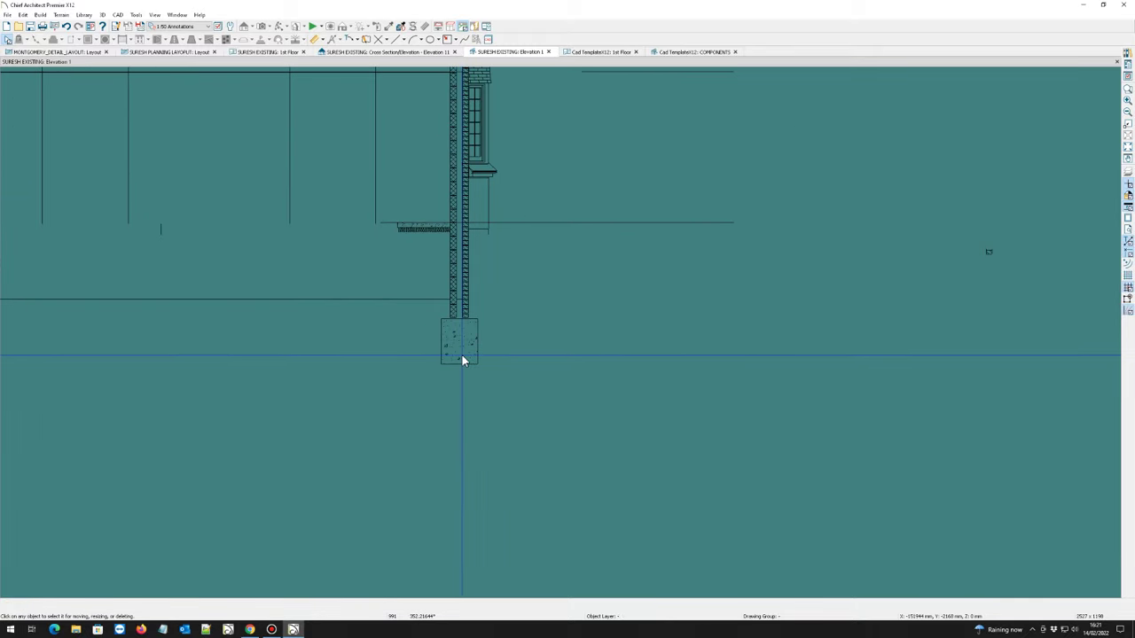
left_click(459, 353)
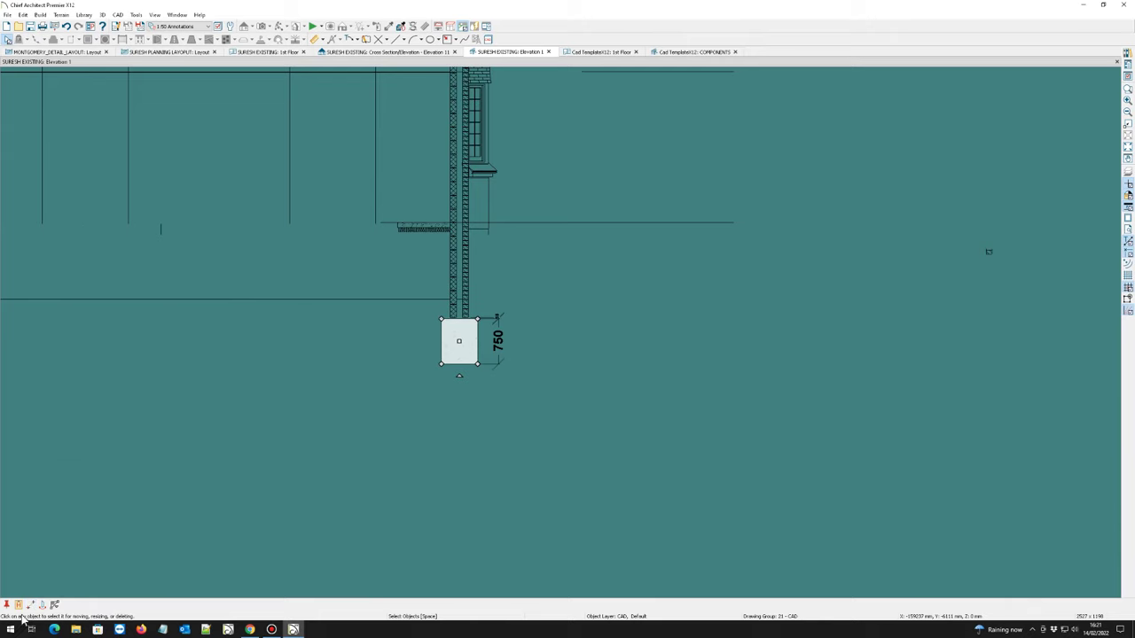
scroll(438, 257, "up", 5)
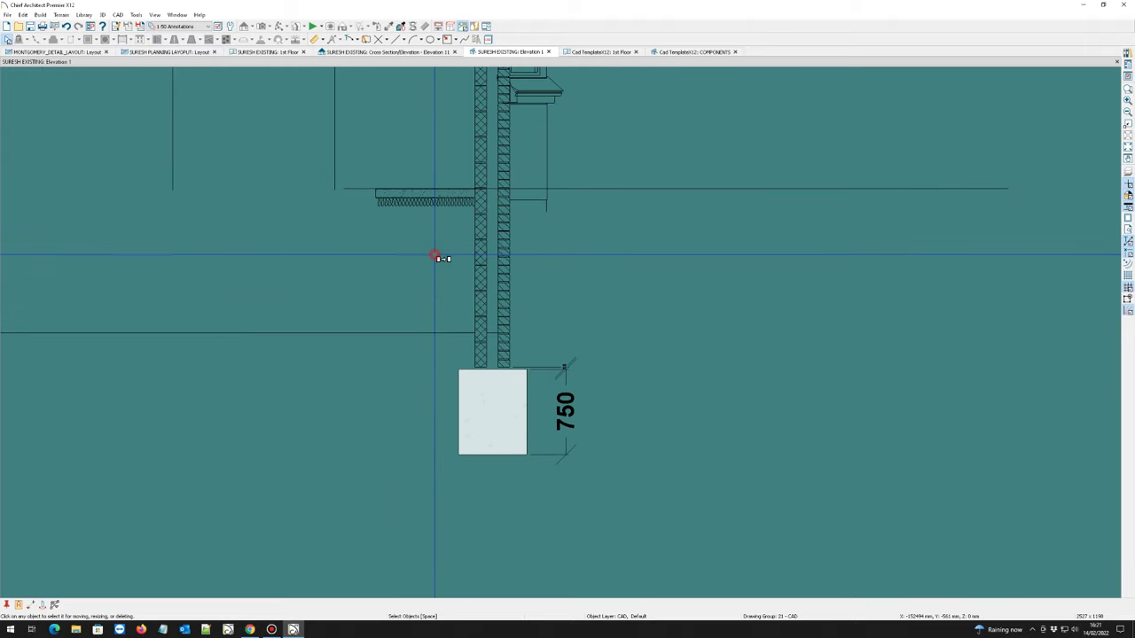
- Butt the pale rectangle against the inner wall and shorten it to about 160
scroll(481, 264, "up", 3)
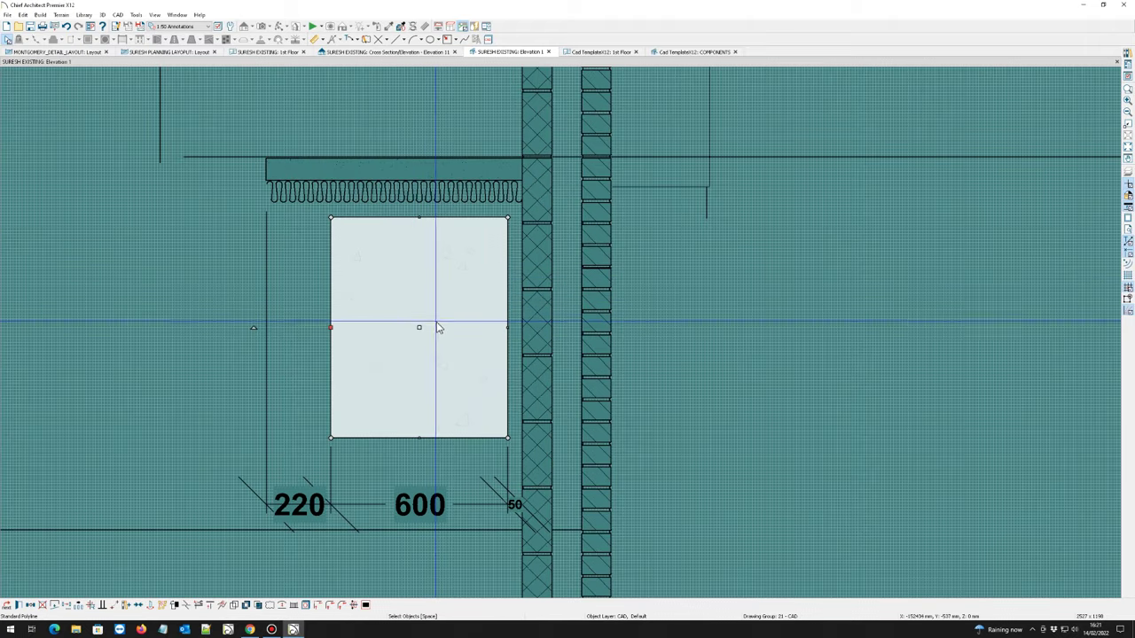
left_click_drag(423, 328, 432, 312)
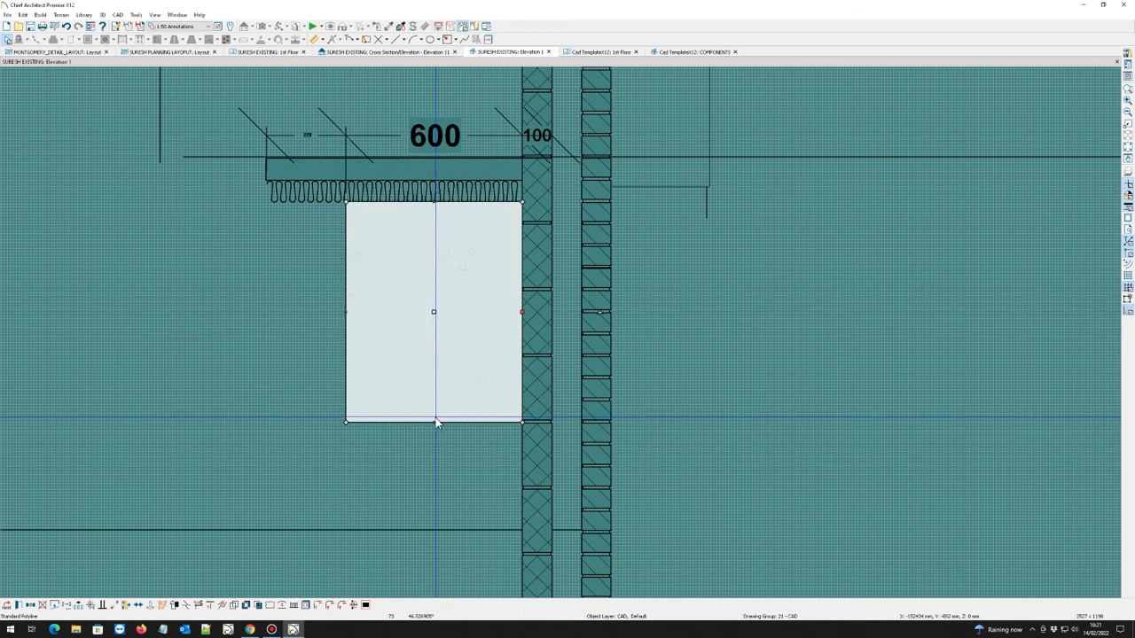
left_click_drag(433, 421, 426, 254)
scroll(427, 248, "up", 2)
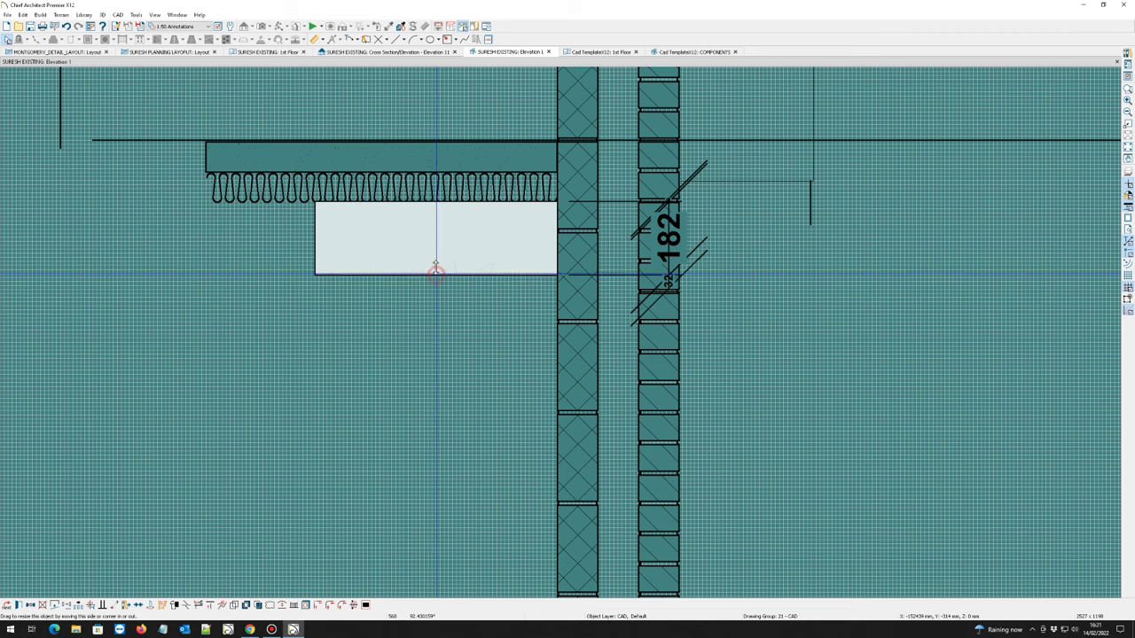
left_click_drag(435, 267, 435, 260)
- Draw a new CAD line along the ground floor level from the wall
scroll(504, 266, "down", 5)
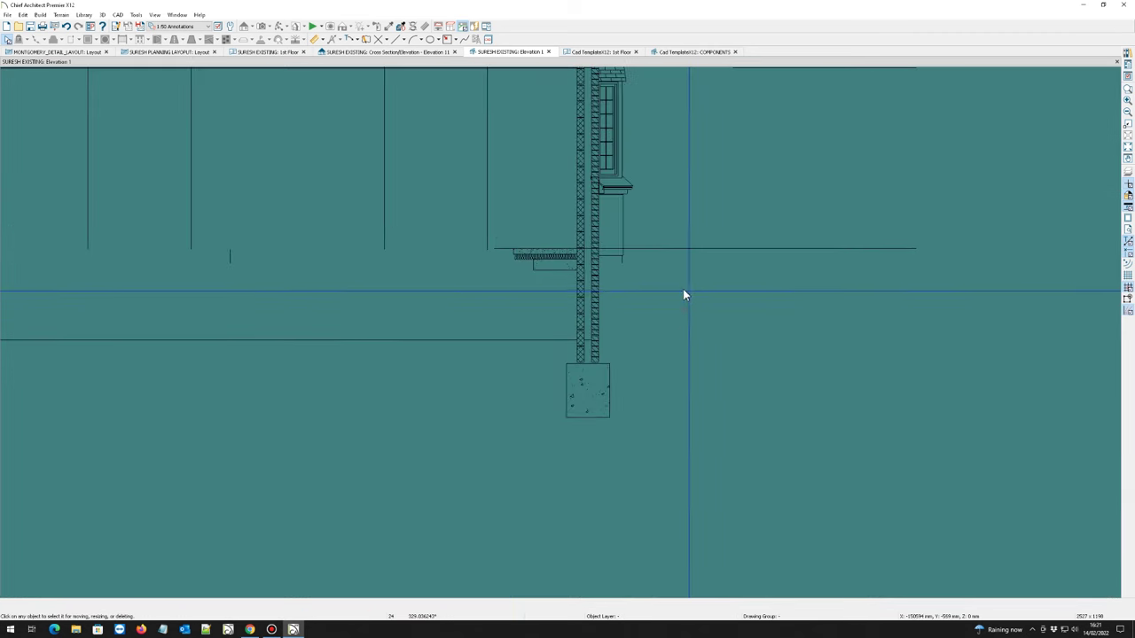
scroll(683, 295, "down", 2)
left_click_drag(576, 266, 254, 266)
left_click_drag(587, 271, 254, 276)
left_click(595, 275)
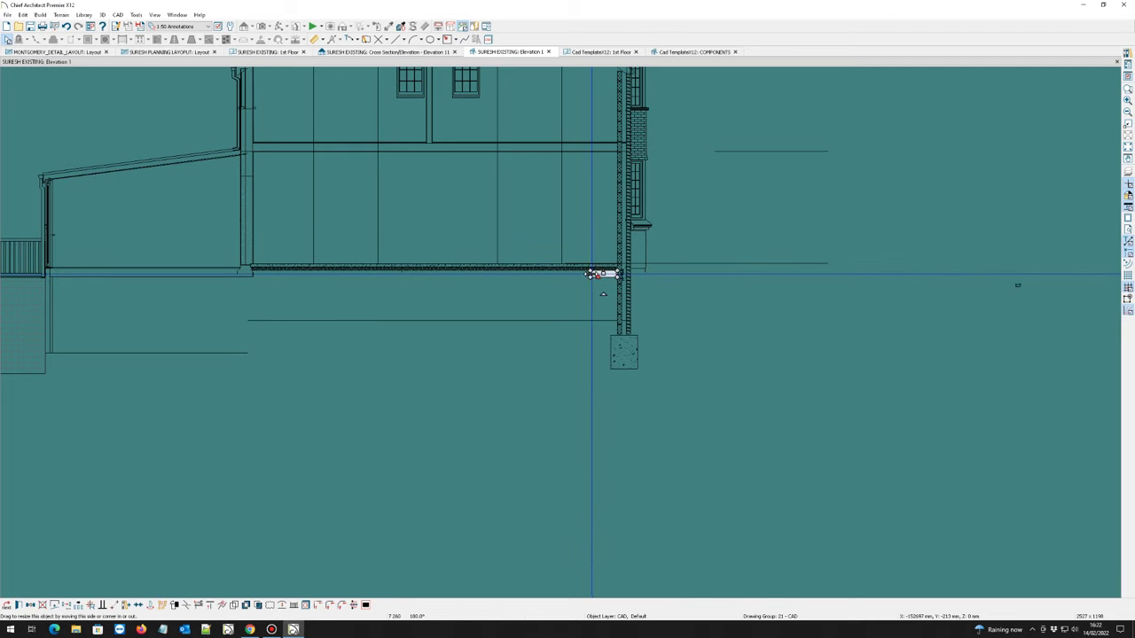
- Drag the floor strip's end left to the far wall, then zoom out to check the section
left_click_drag(595, 275, 246, 276)
scroll(299, 324, "up", 4)
scroll(365, 281, "down", 3)
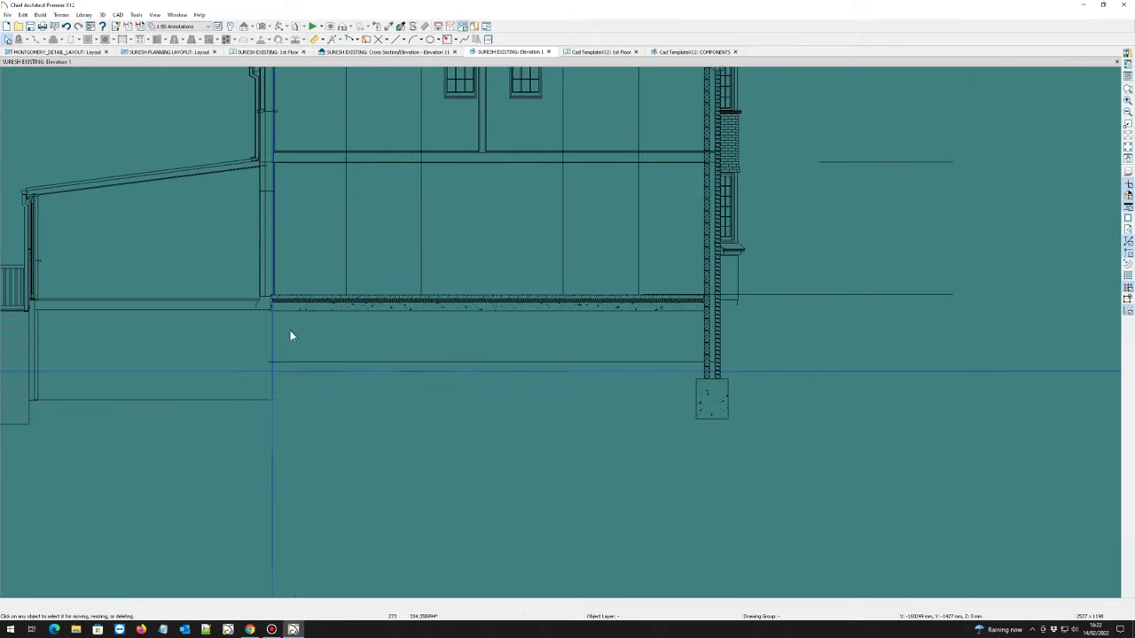
scroll(289, 212, "down", 1)
scroll(303, 263, "down", 1)
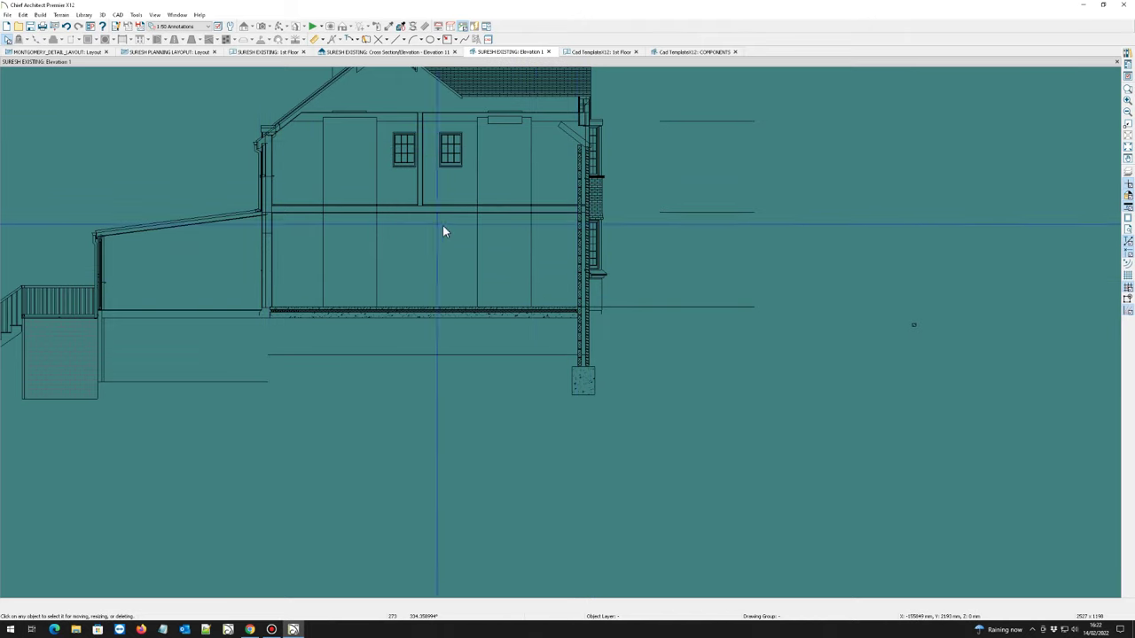
scroll(443, 225, "down", 1)
scroll(354, 253, "up", 1)
scroll(236, 238, "down", 1)
scroll(424, 216, "up", 2)
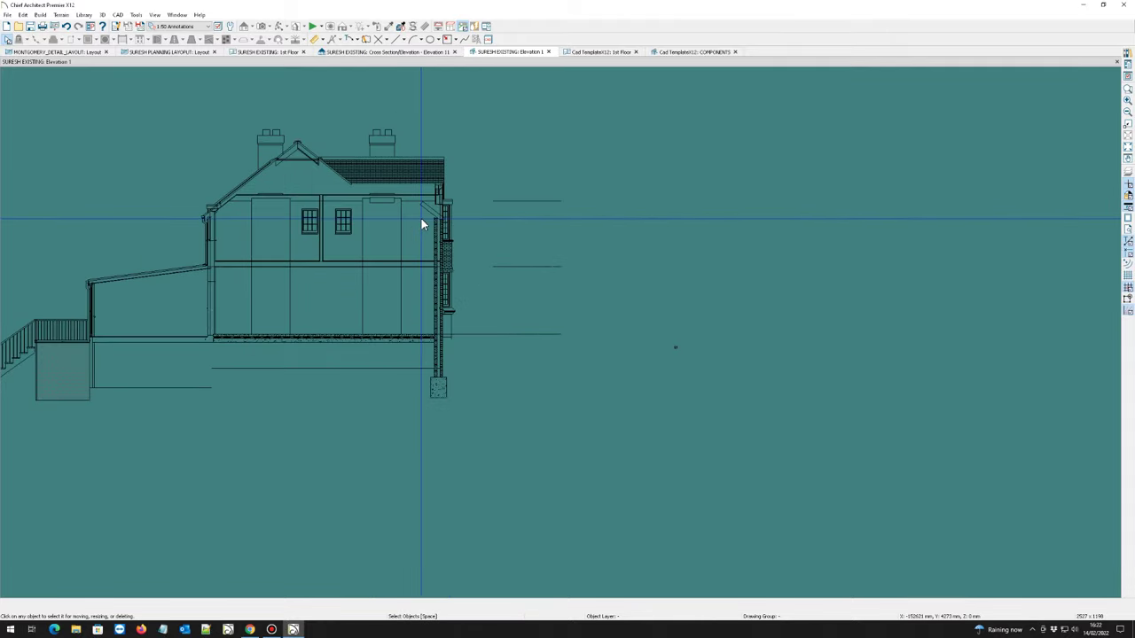
scroll(433, 212, "up", 1)
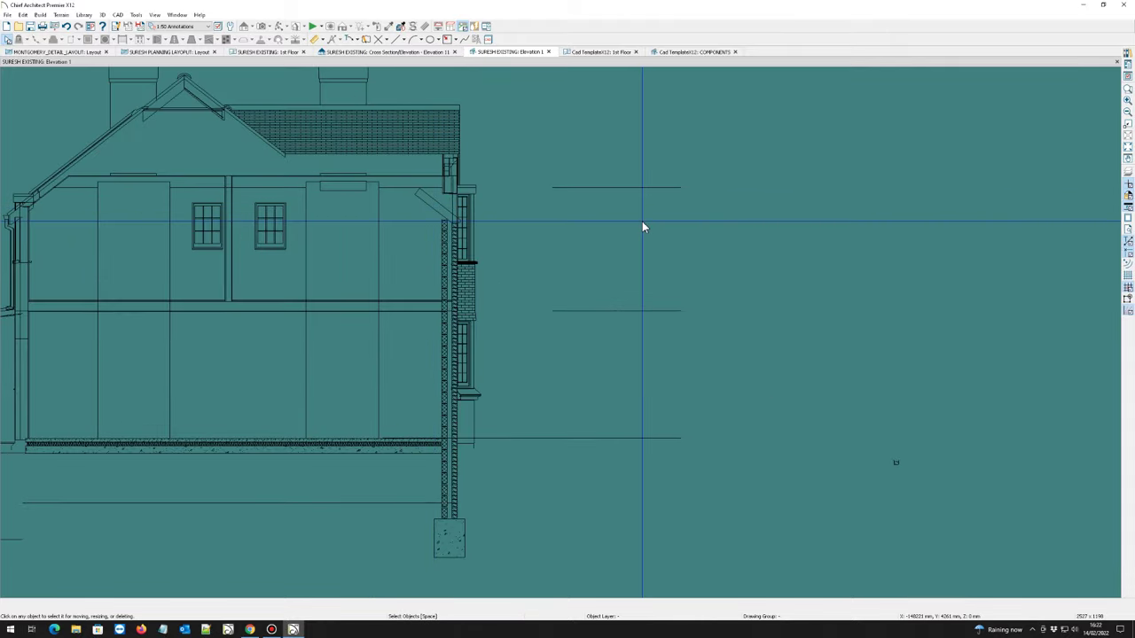
- Switch to the COMPONENTS drawing and marquee-select every object in the wall junction detail
left_click(690, 51)
scroll(496, 257, "up", 5)
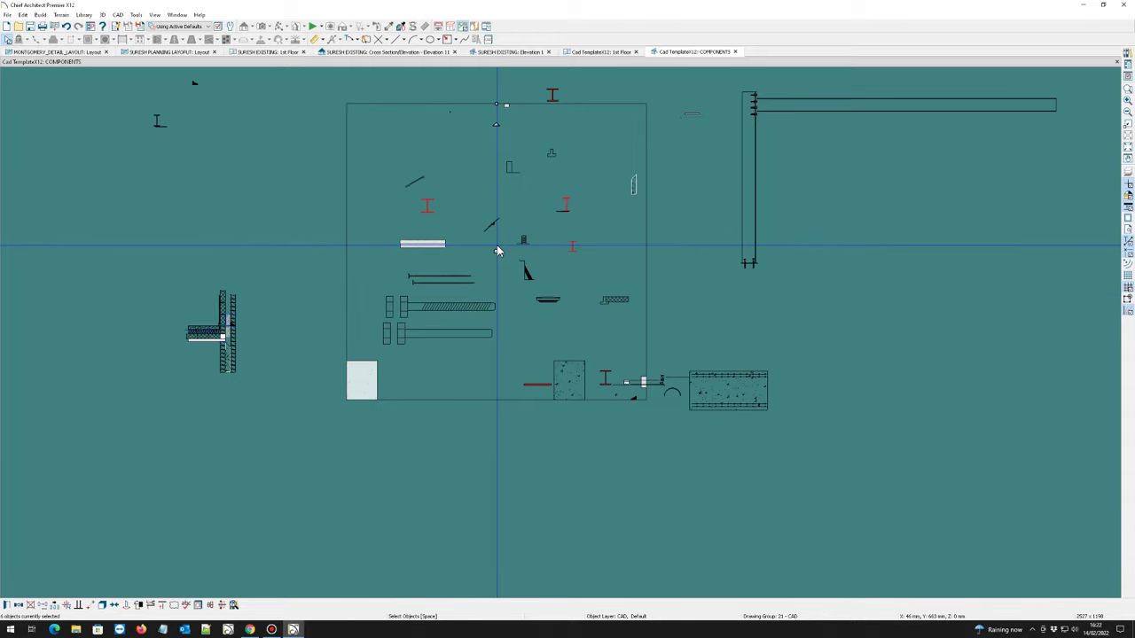
scroll(493, 217, "up", 6)
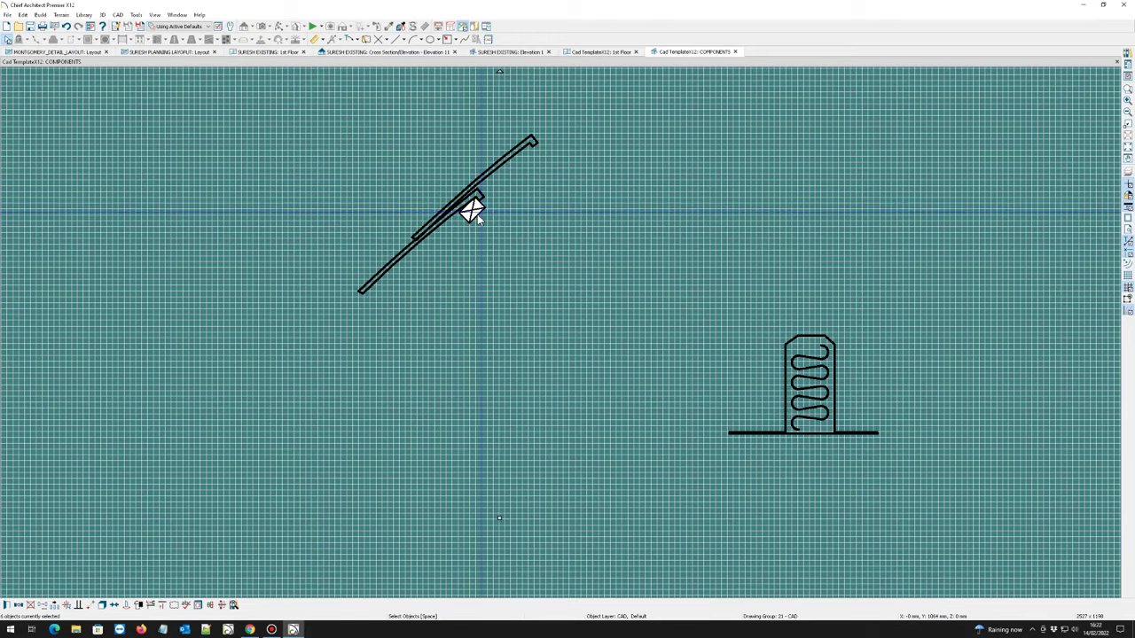
scroll(404, 208, "down", 1)
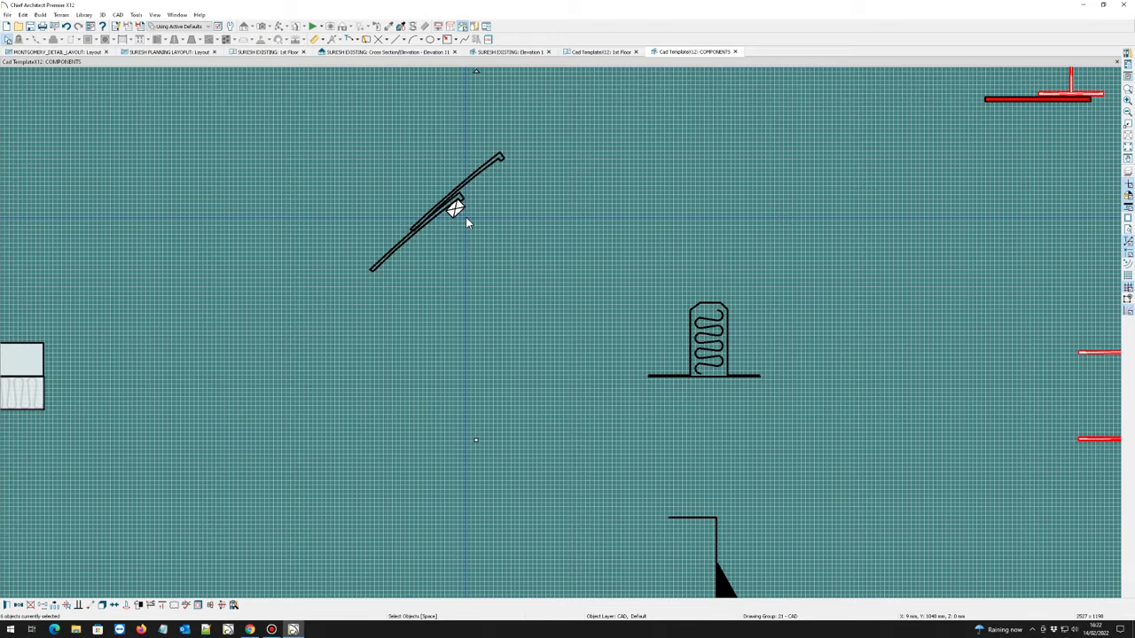
scroll(431, 212, "down", 5)
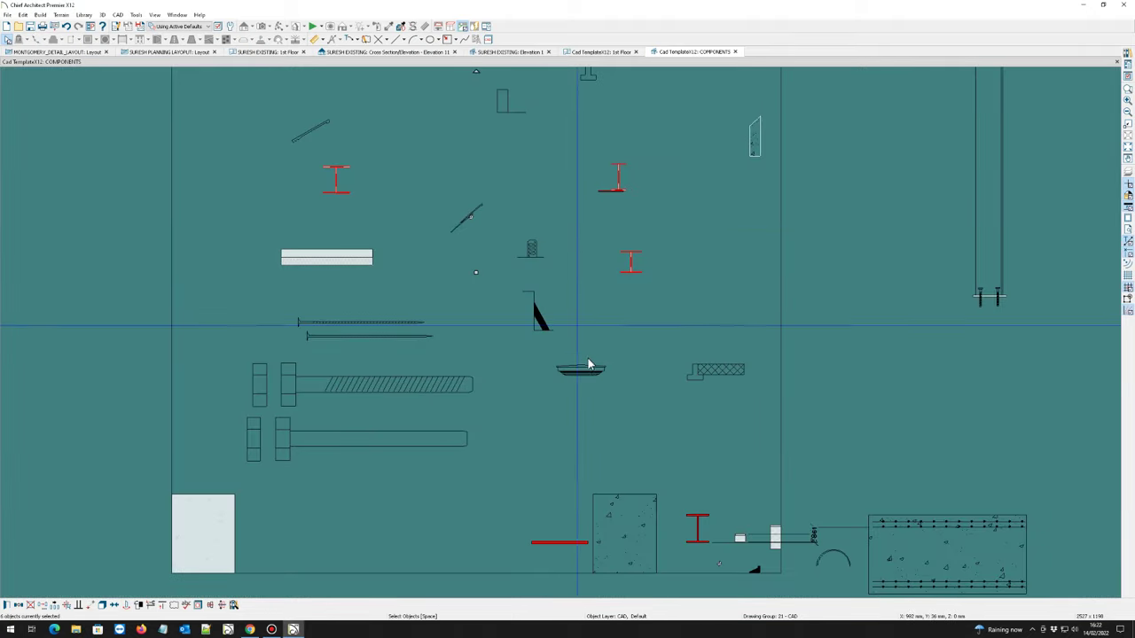
scroll(434, 263, "down", 2)
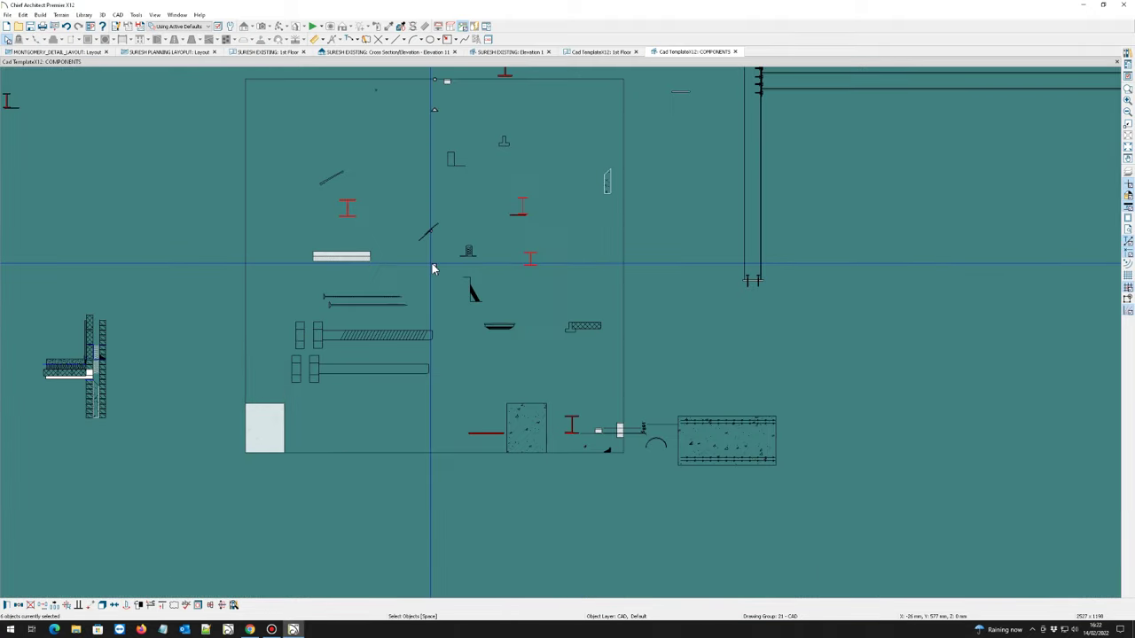
scroll(301, 458, "down", 2)
scroll(200, 393, "up", 2)
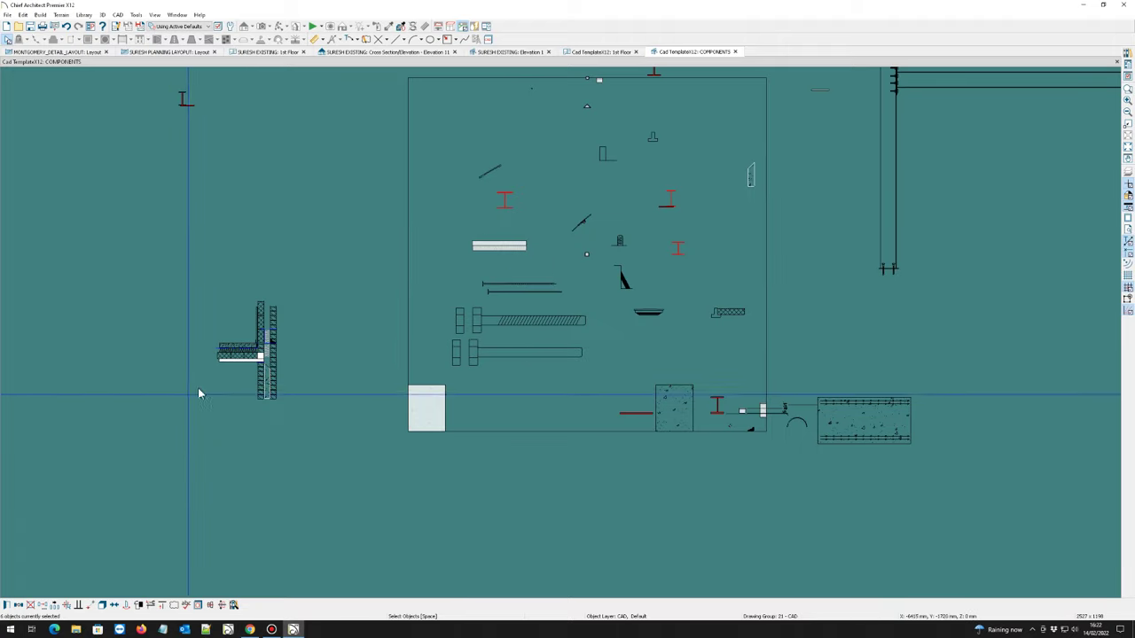
scroll(247, 364, "up", 2)
scroll(247, 363, "up", 4)
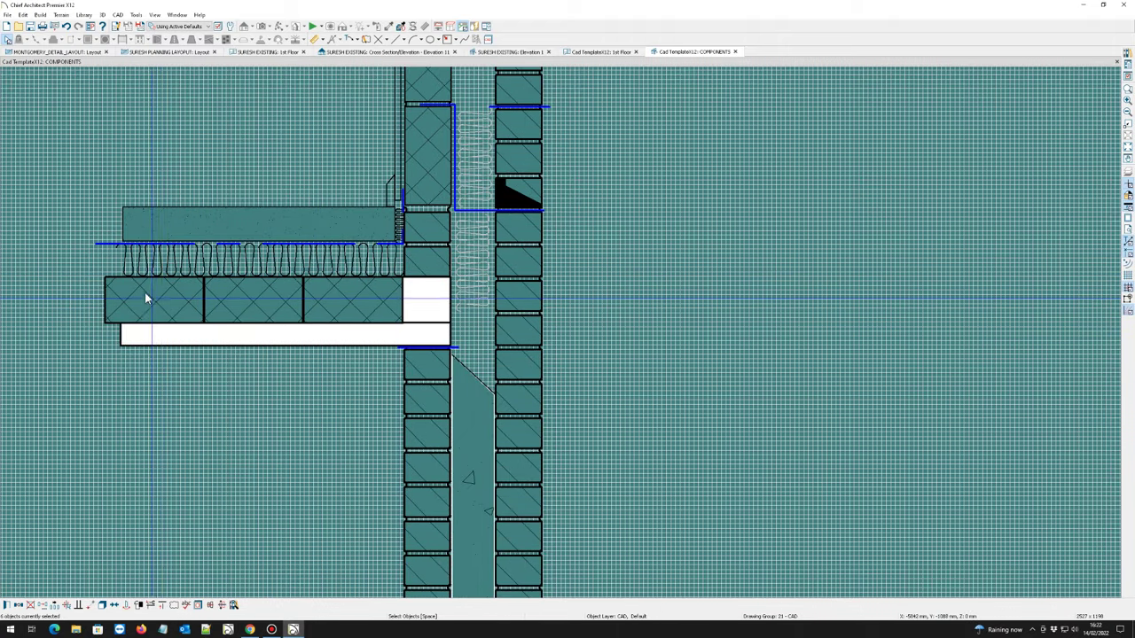
scroll(266, 279, "down", 5)
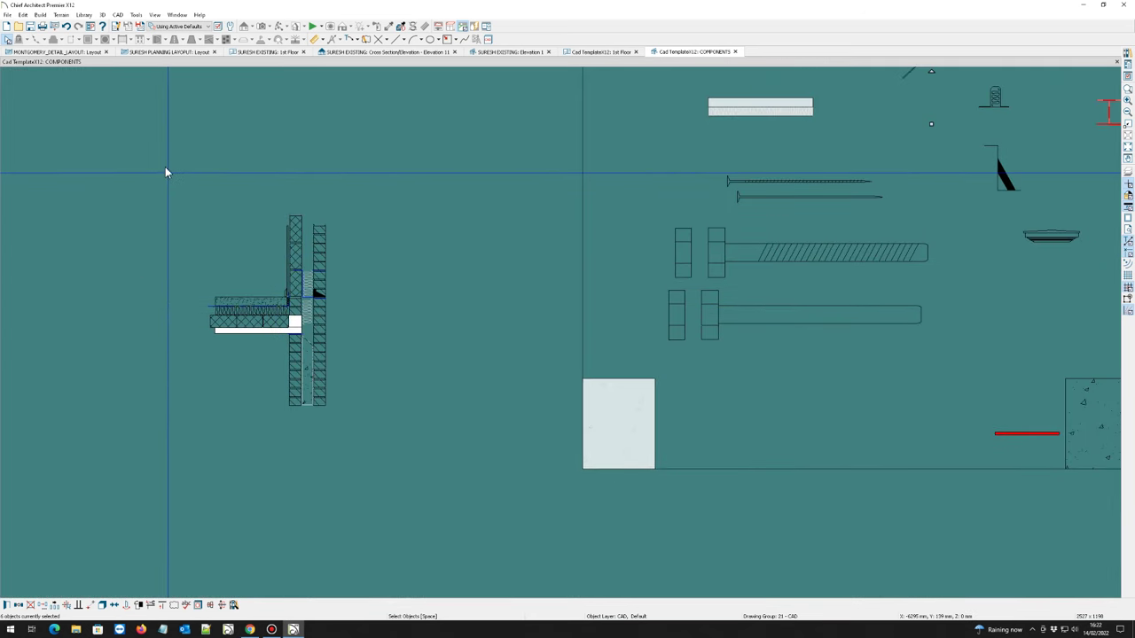
left_click_drag(394, 434, 407, 455)
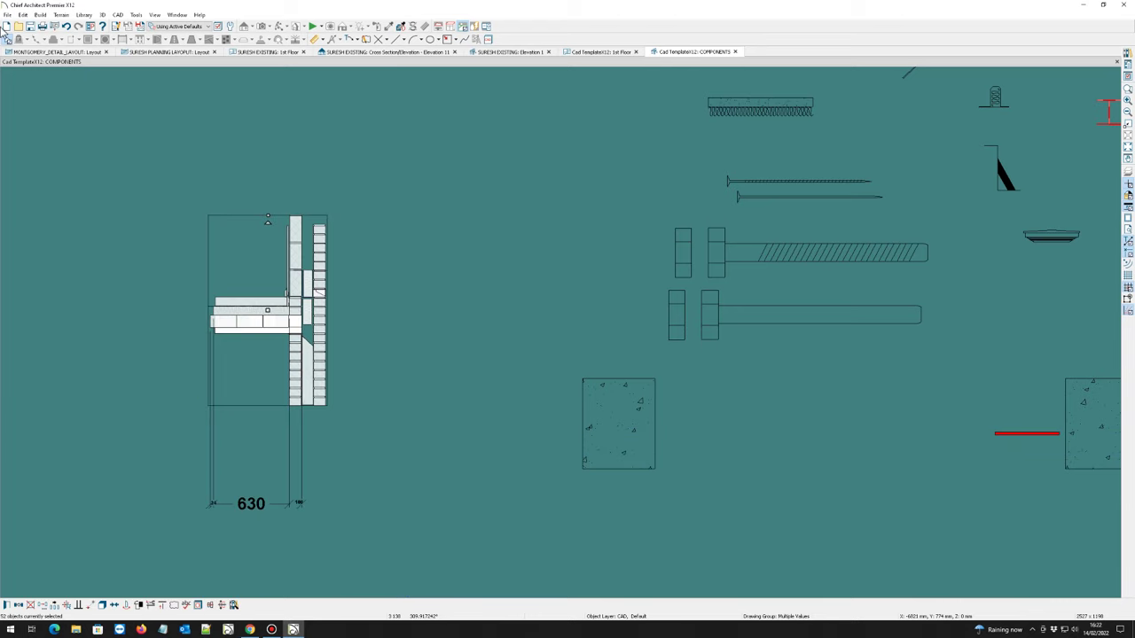
- Cut the junction detail from Edit, then undo the cut to restore it
left_click(20, 16)
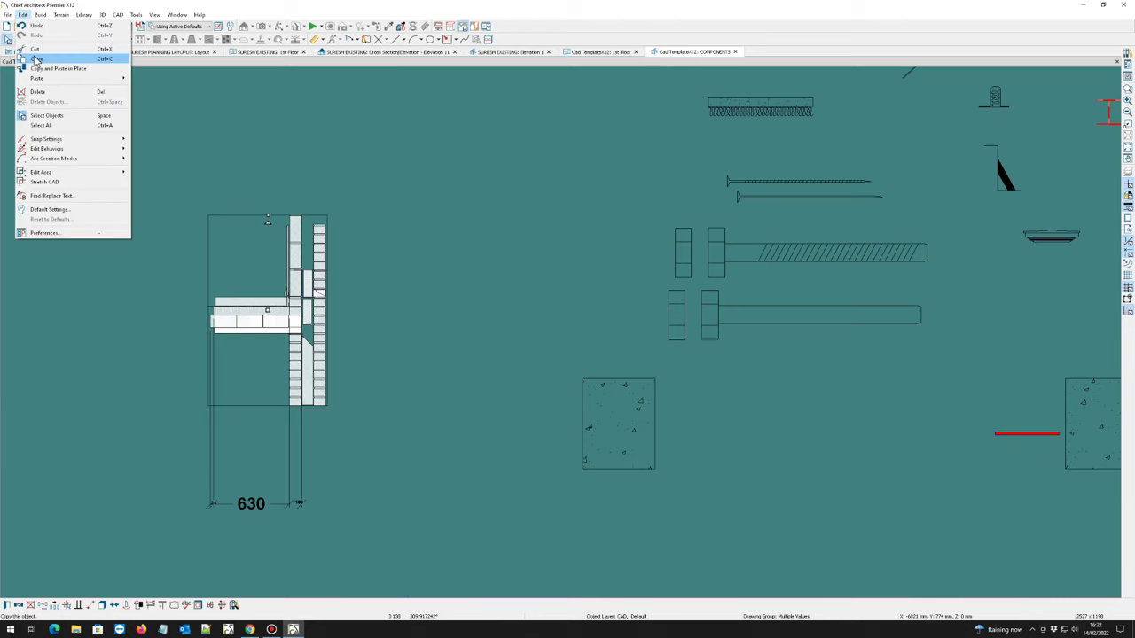
left_click(36, 50)
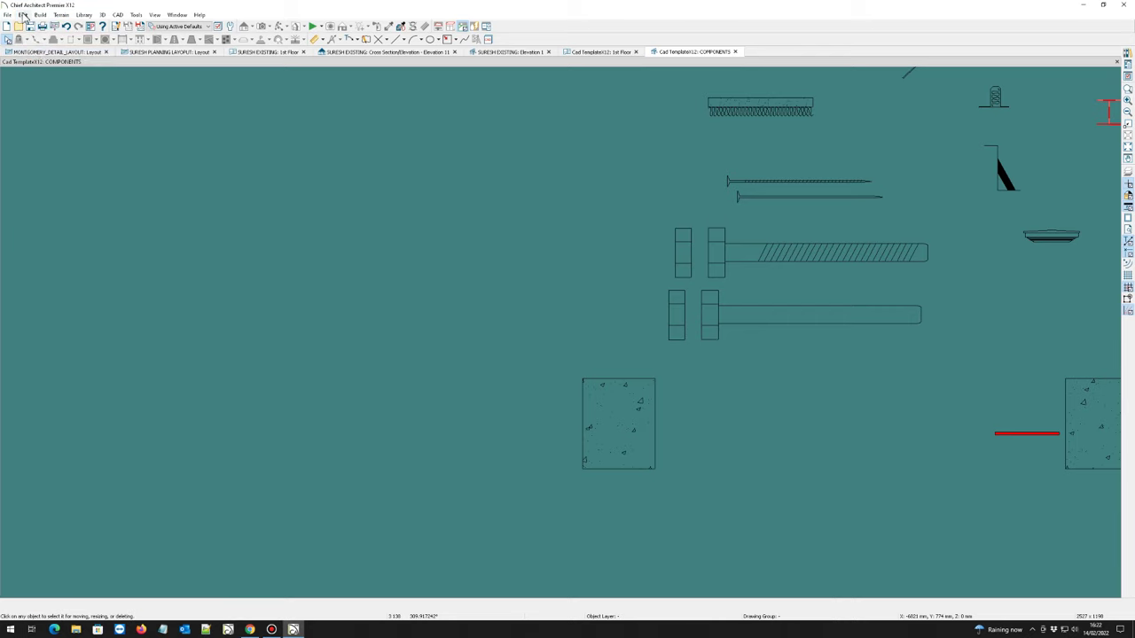
left_click(22, 16)
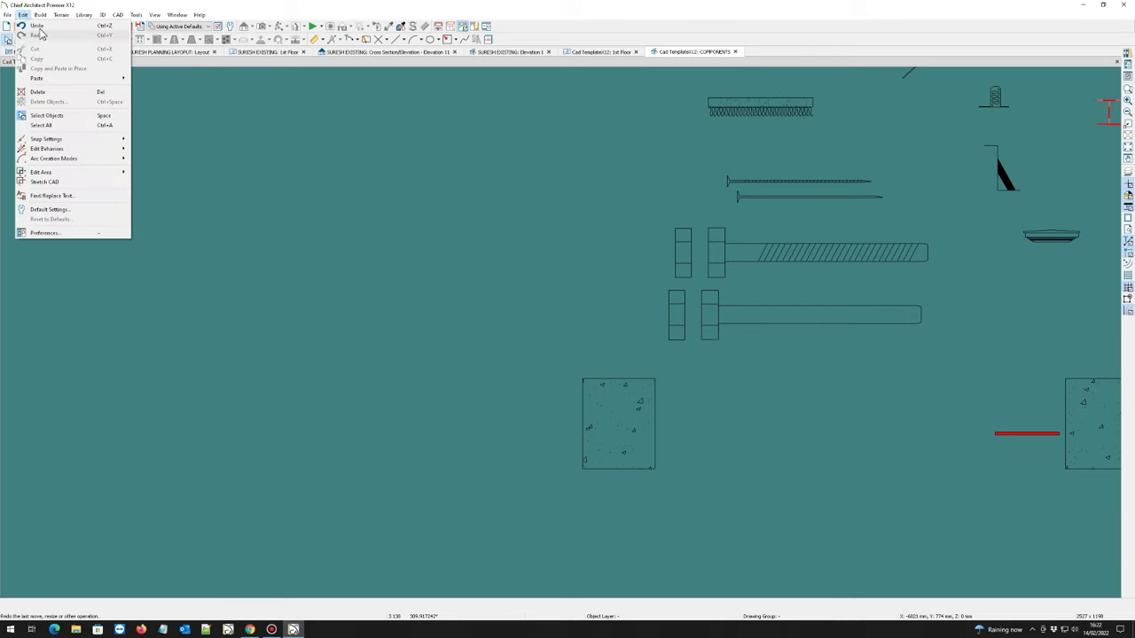
left_click(36, 26)
- Reselect the whole junction detail, copy it, and return to the Elevation 1 drawing
left_click(22, 15)
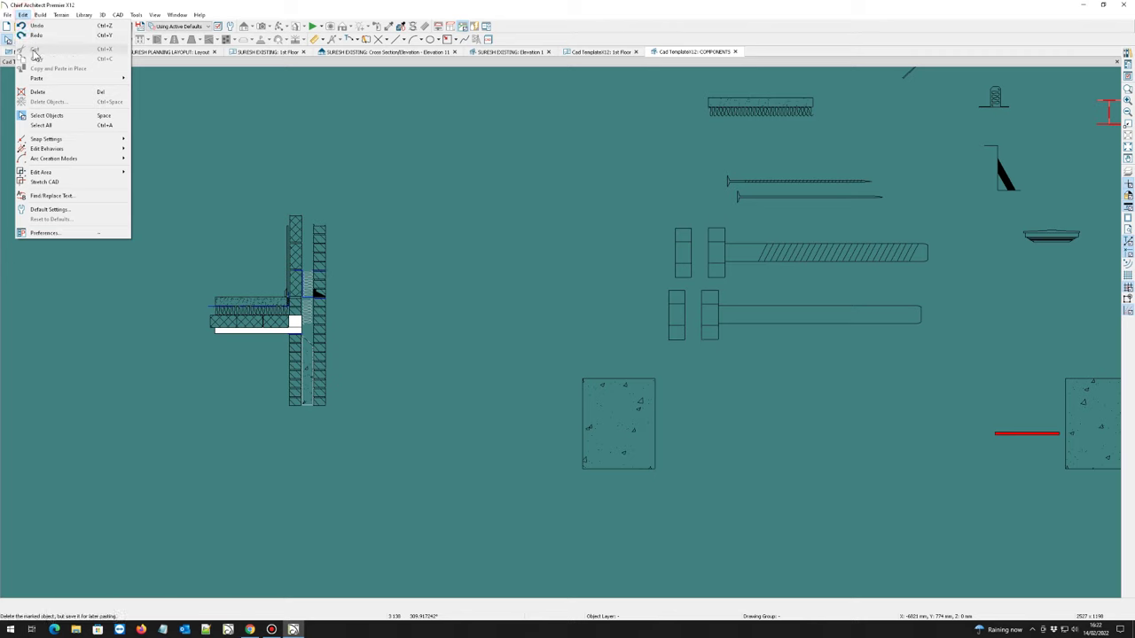
left_click(147, 186)
left_click_drag(118, 156, 492, 477)
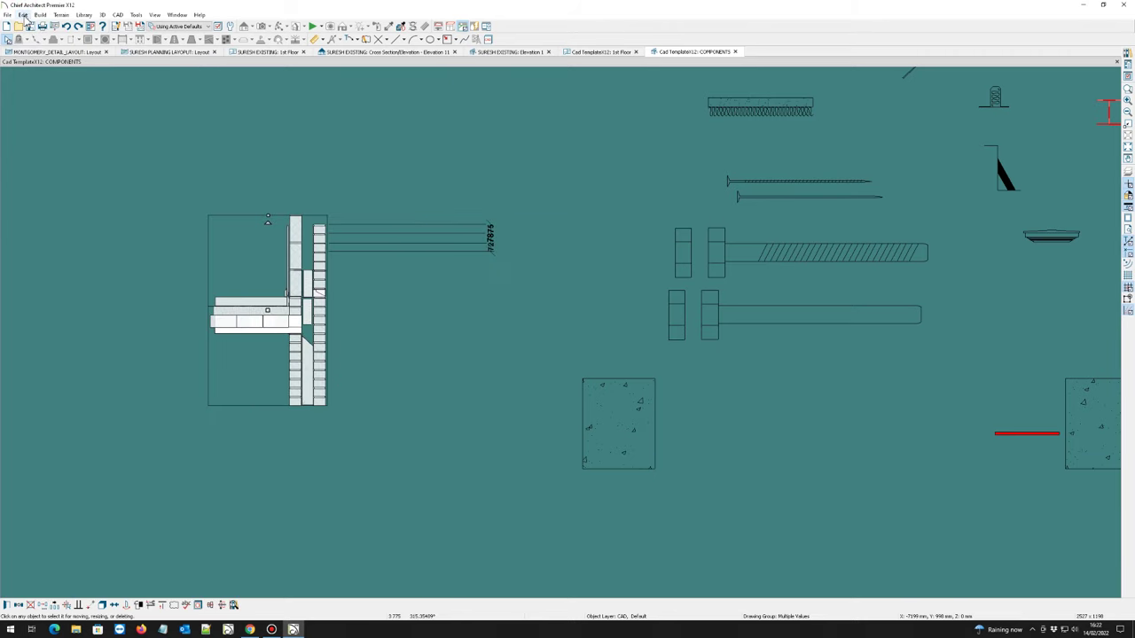
left_click(23, 15)
left_click(38, 59)
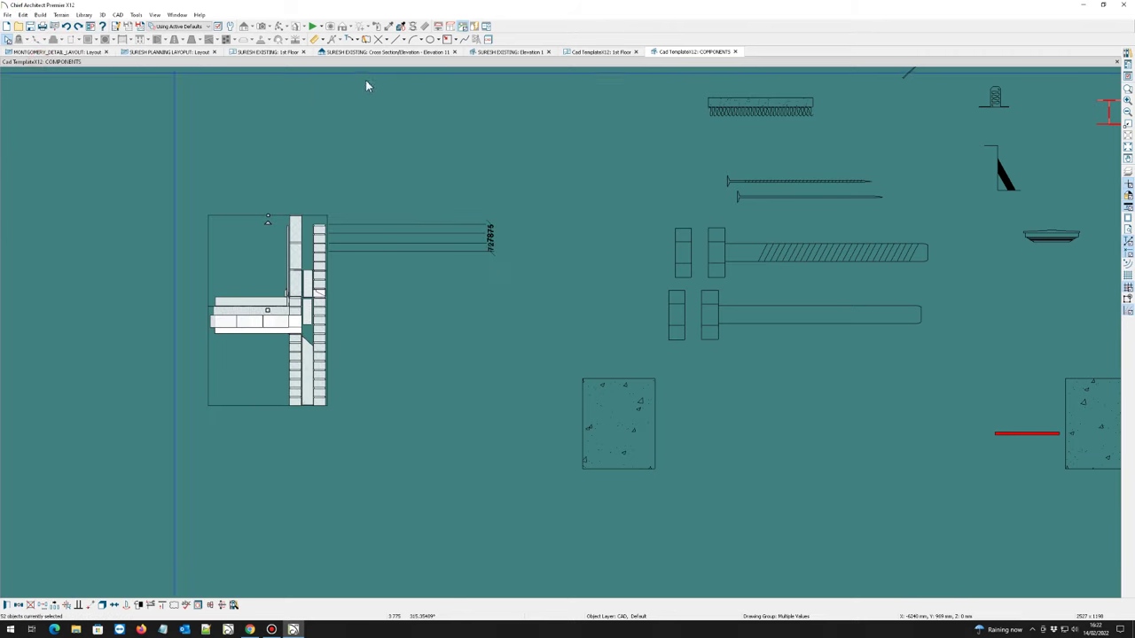
left_click(501, 52)
- Paste the copied wall and slab detail in place into Elevation 1
scroll(463, 175, "down", 2)
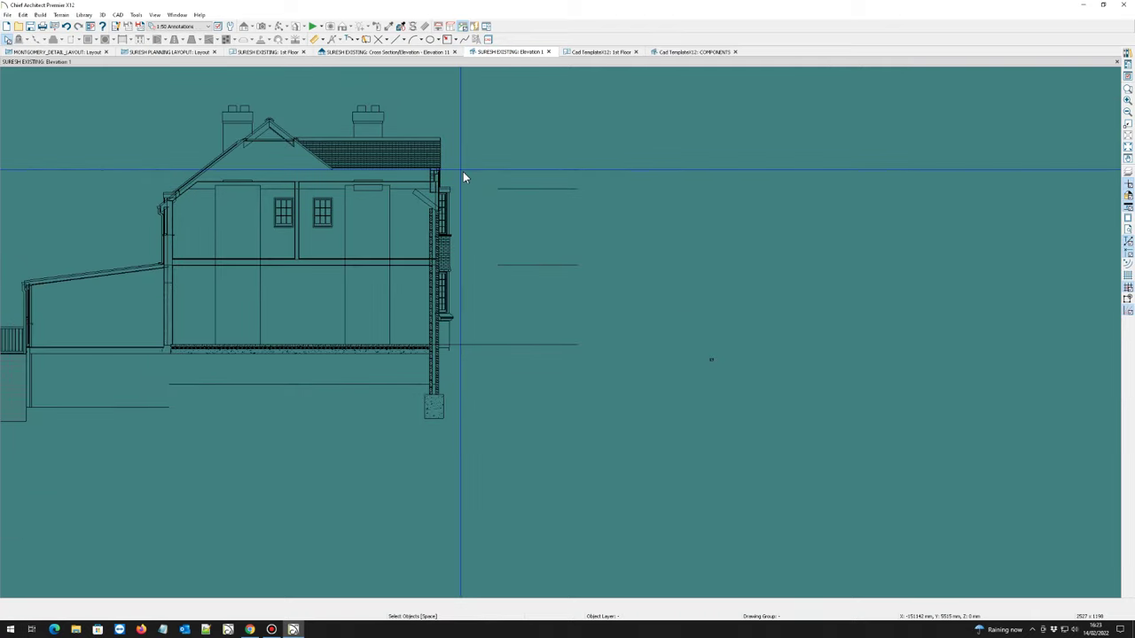
scroll(222, 373, "up", 4)
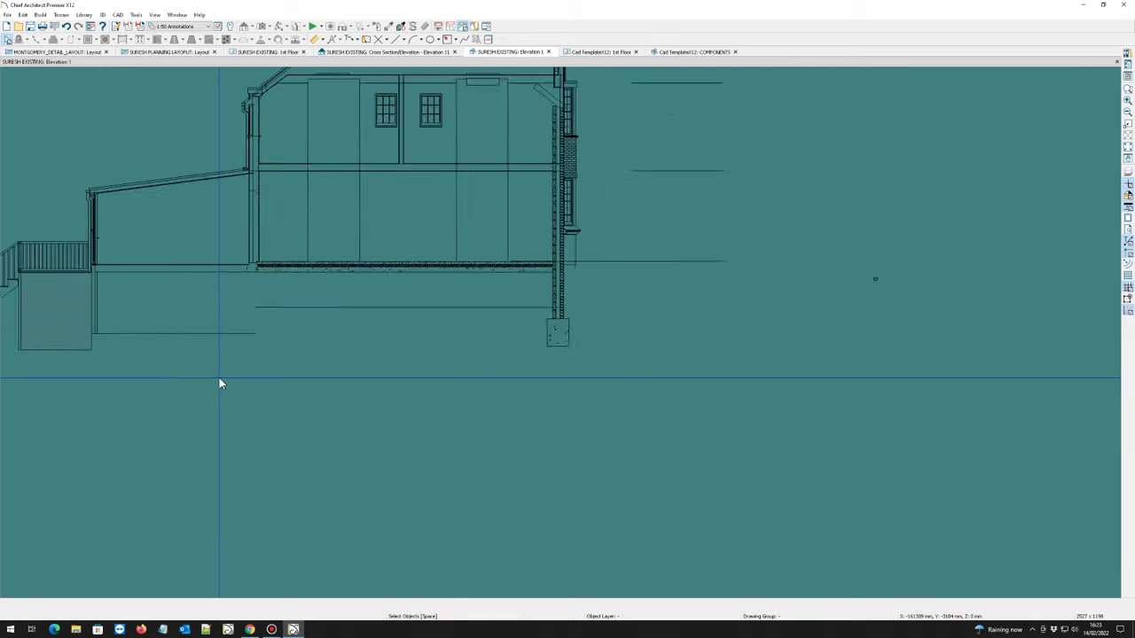
left_click(22, 15)
mouse_move(40, 80)
left_click(157, 89)
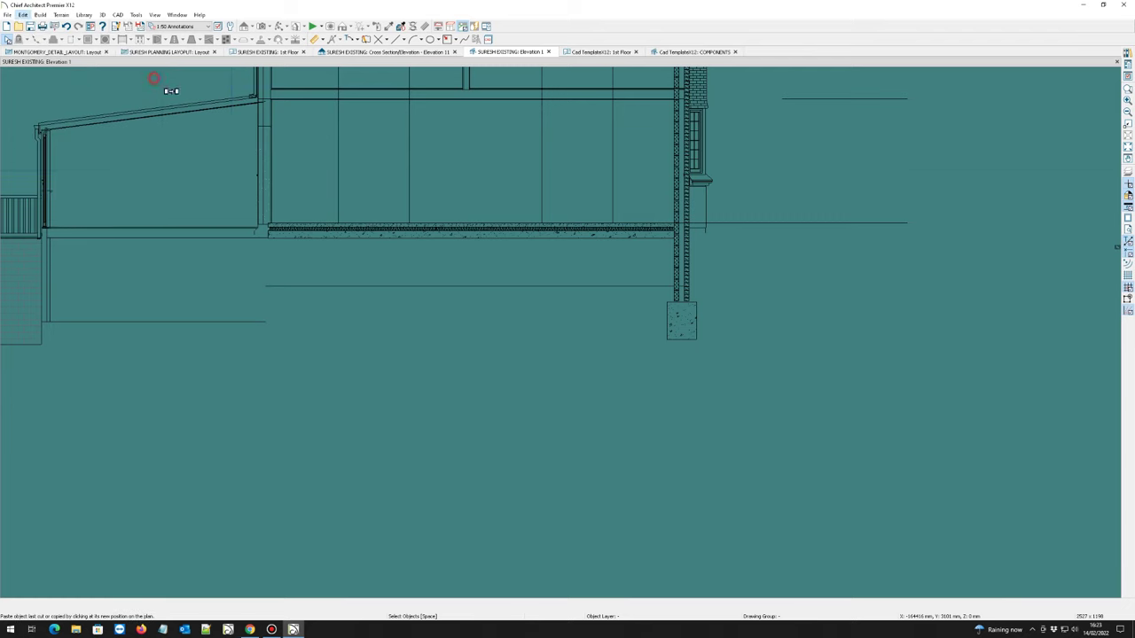
left_click(371, 358)
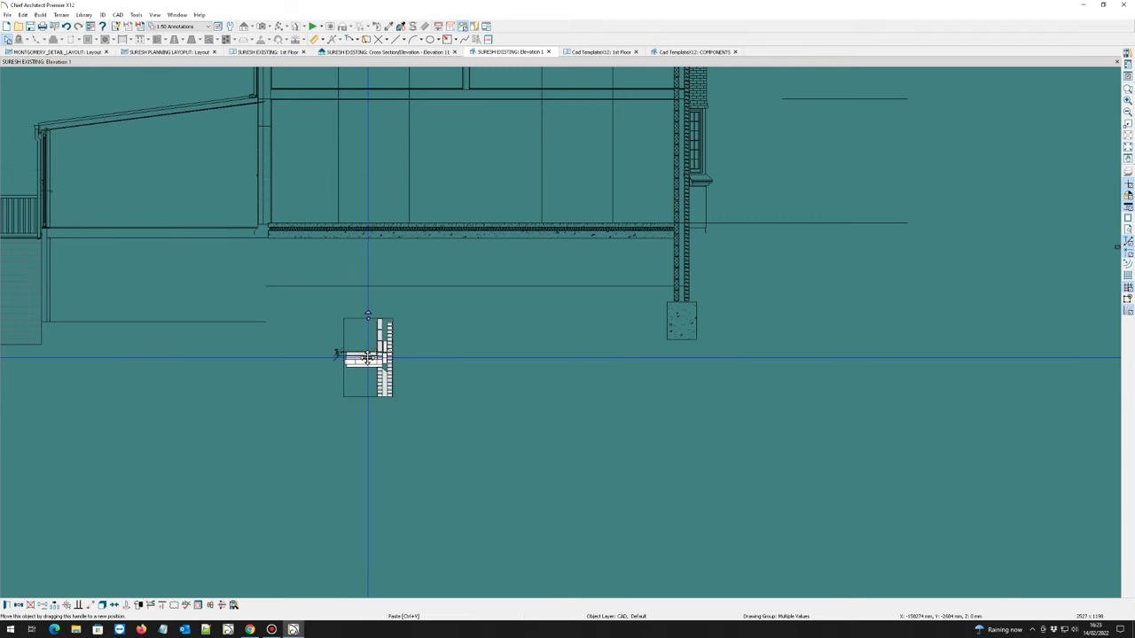
- Reflect the pasted detail left to right, then select the long horizontal band
left_click(42, 606)
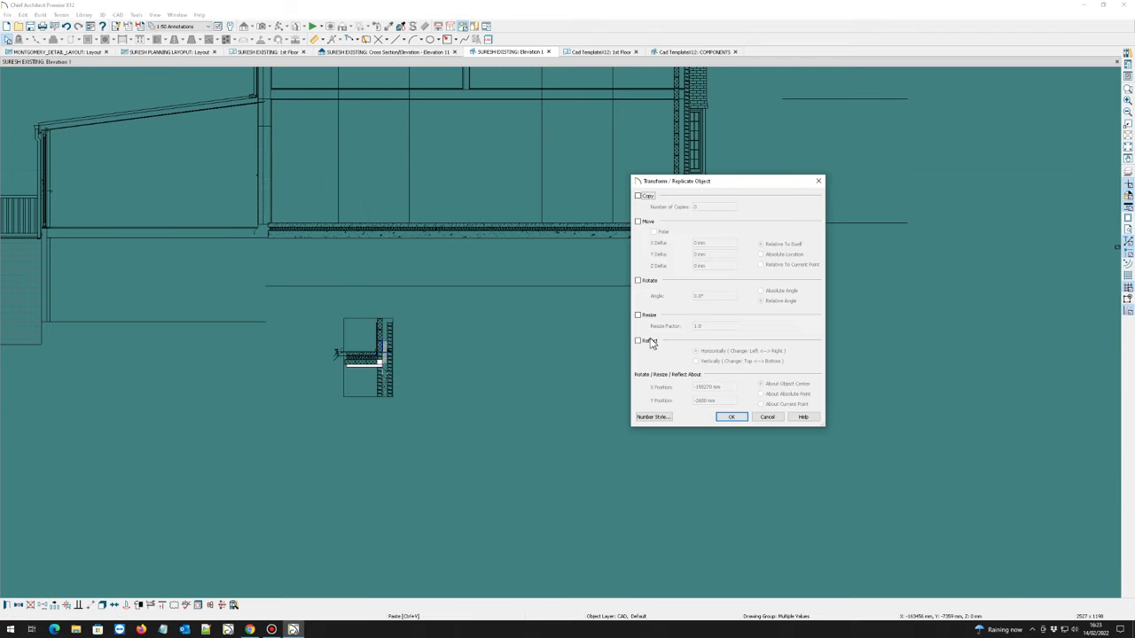
left_click(732, 417)
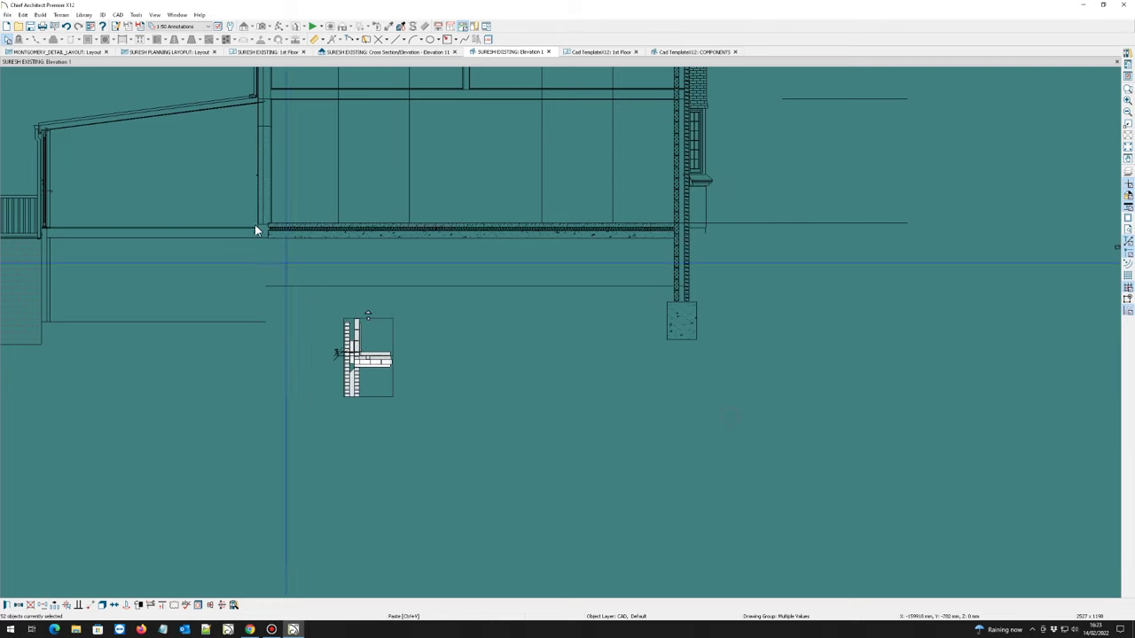
scroll(256, 228, "up", 5)
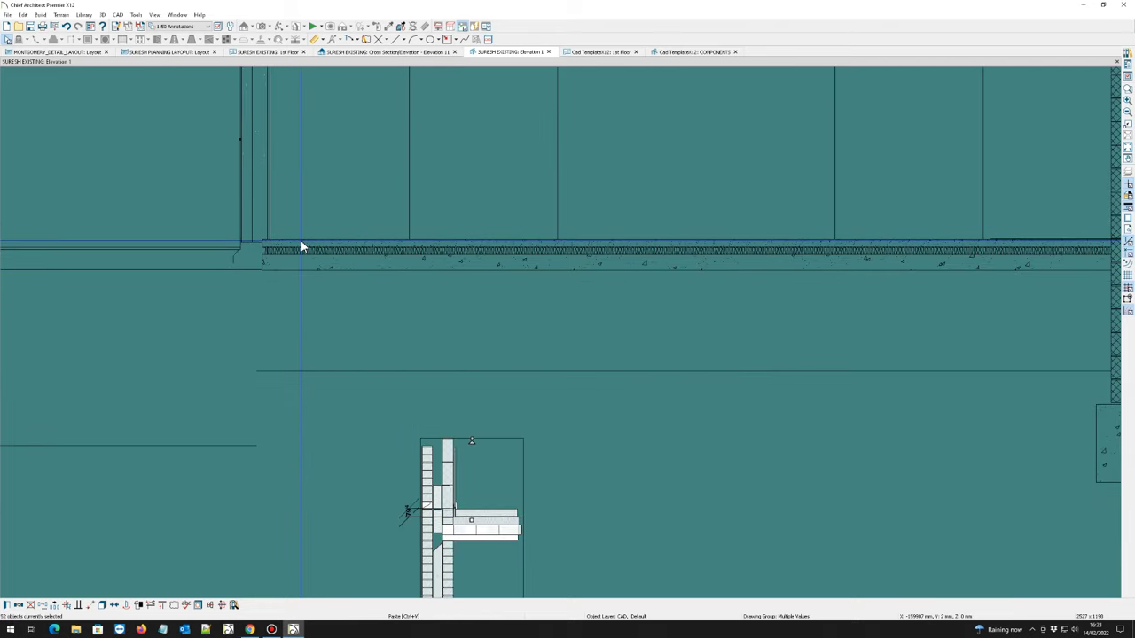
left_click_drag(304, 236, 317, 274)
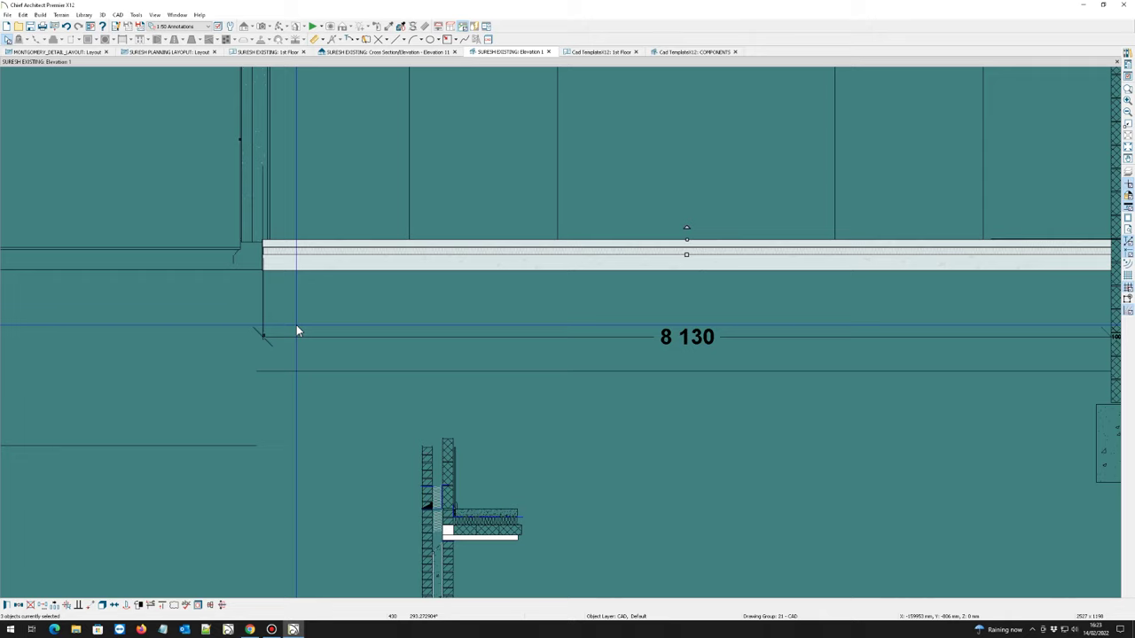
- Delete the horizontal band and set a copy of the detail onto the left wall's floor line
key("Delete")
left_click_drag(388, 420, 504, 560)
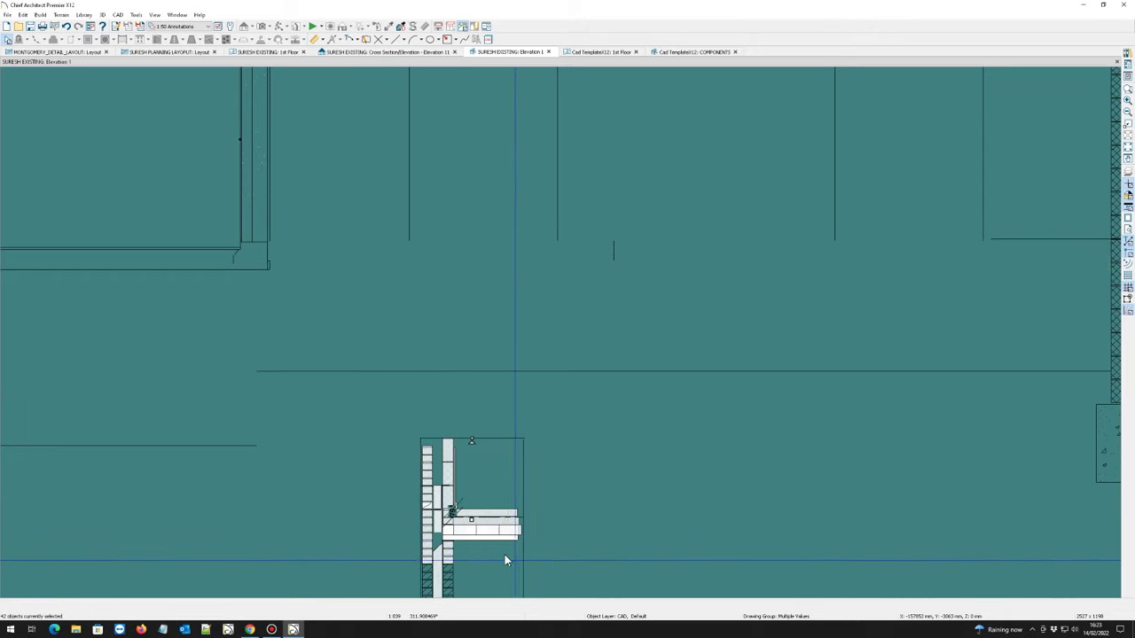
left_click_drag(470, 520, 289, 266)
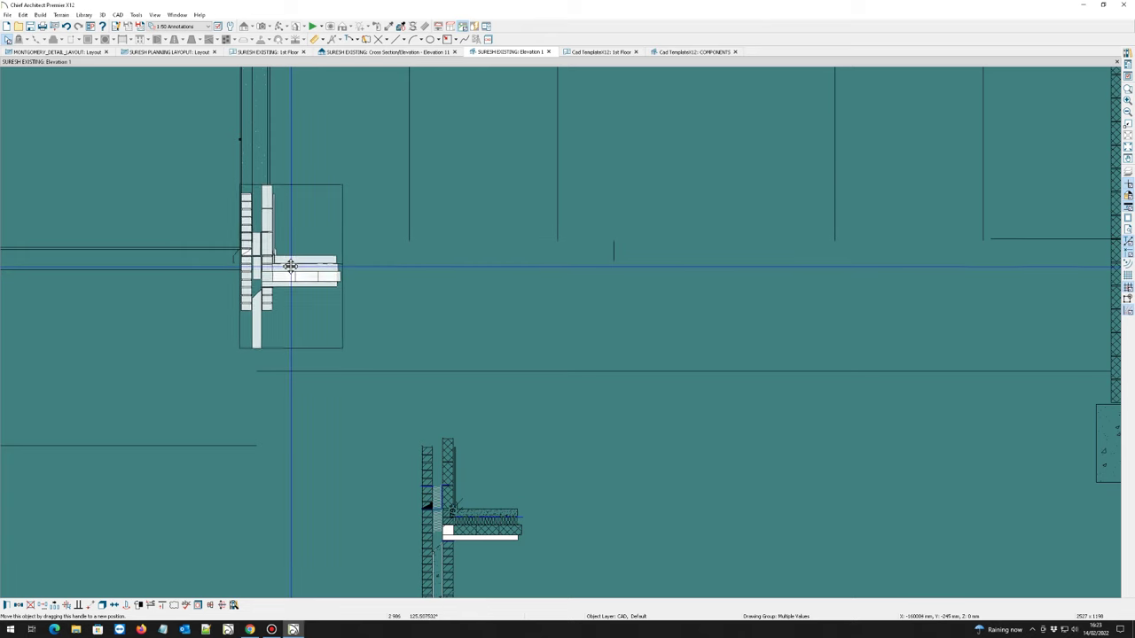
scroll(266, 168, "up", 3)
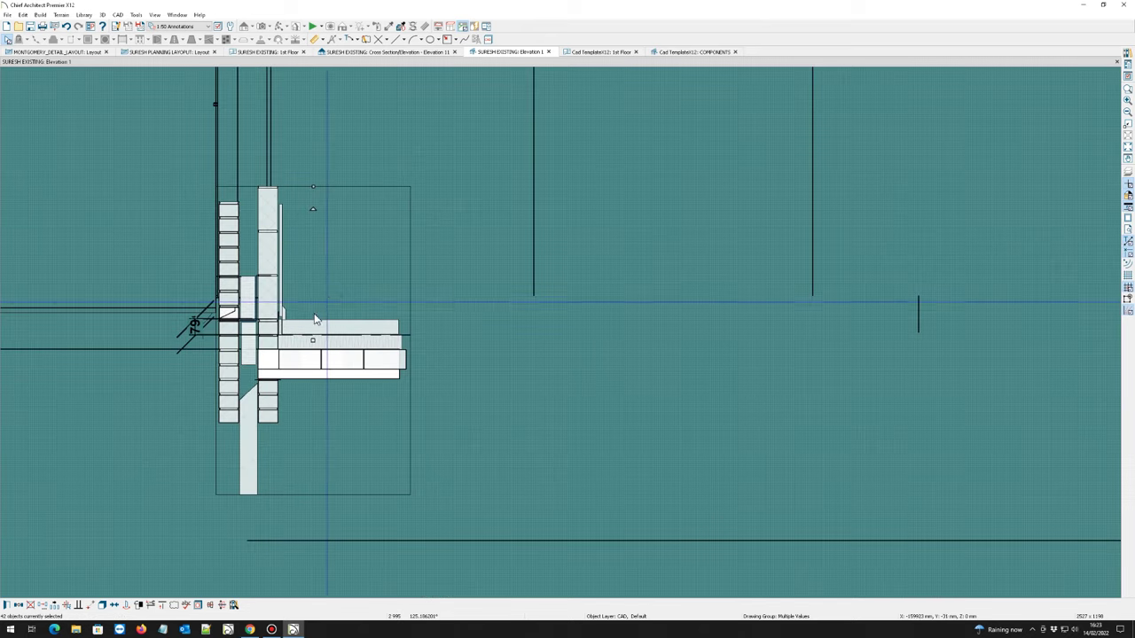
left_click_drag(310, 332, 310, 278)
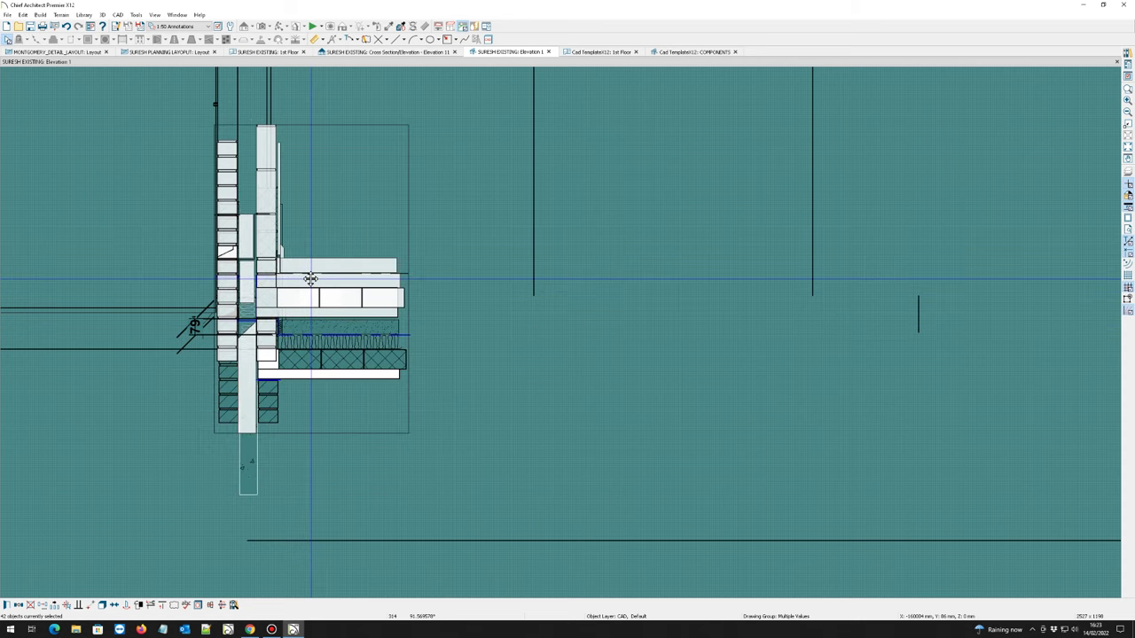
scroll(311, 279, "down", 5)
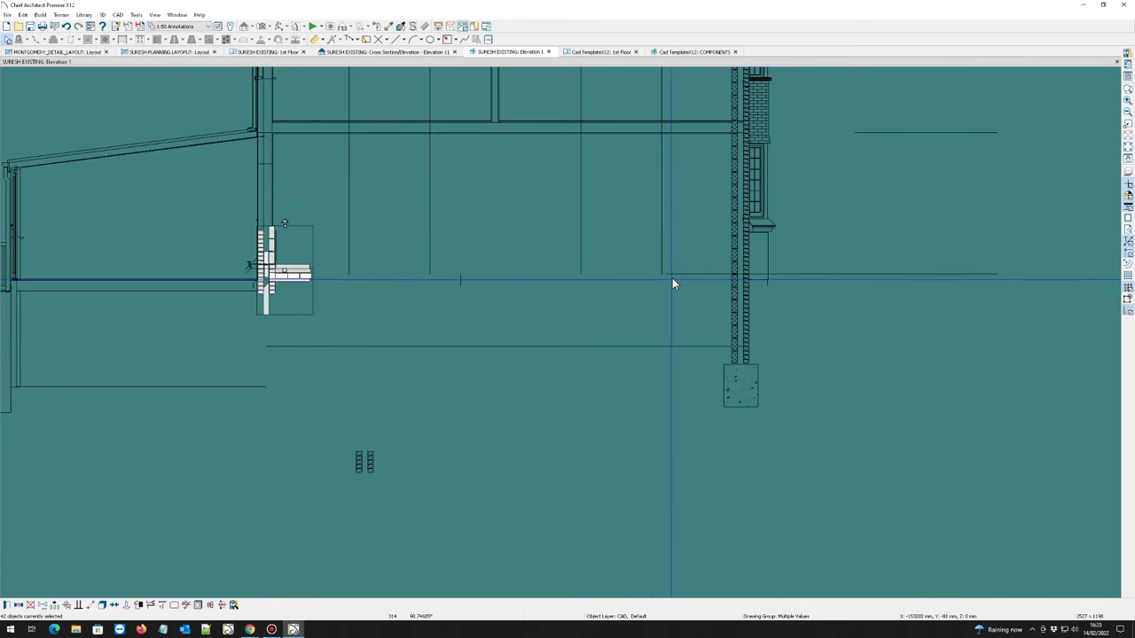
left_click(672, 278)
- Pull the ground-floor line's left end rightward so it stops at the wall detail
scroll(233, 315, "up", 1)
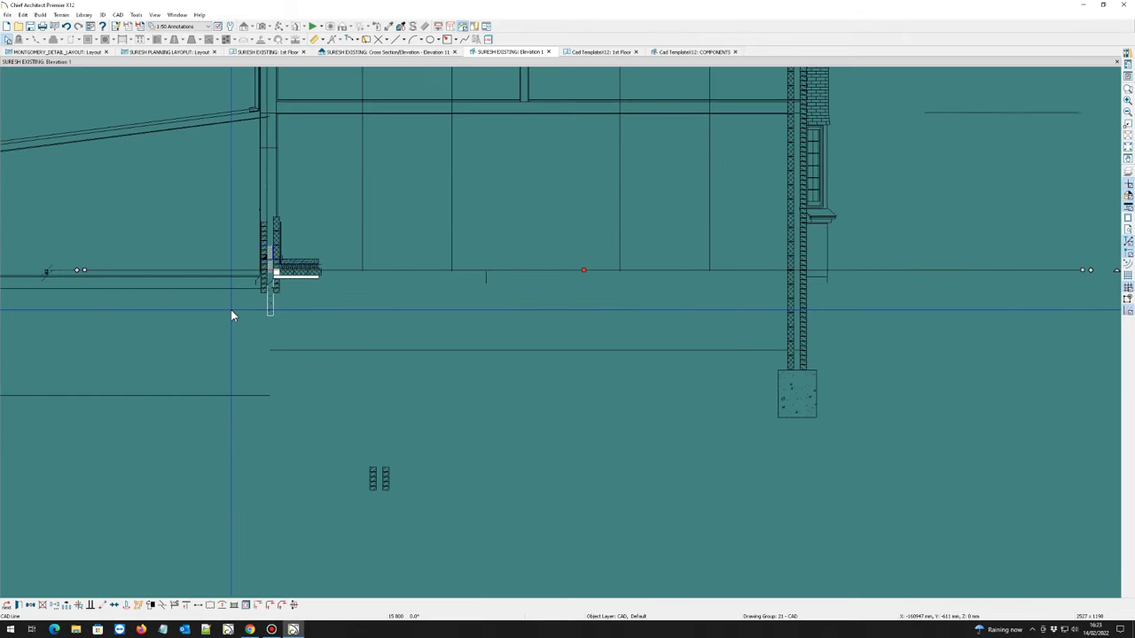
scroll(230, 309, "up", 1)
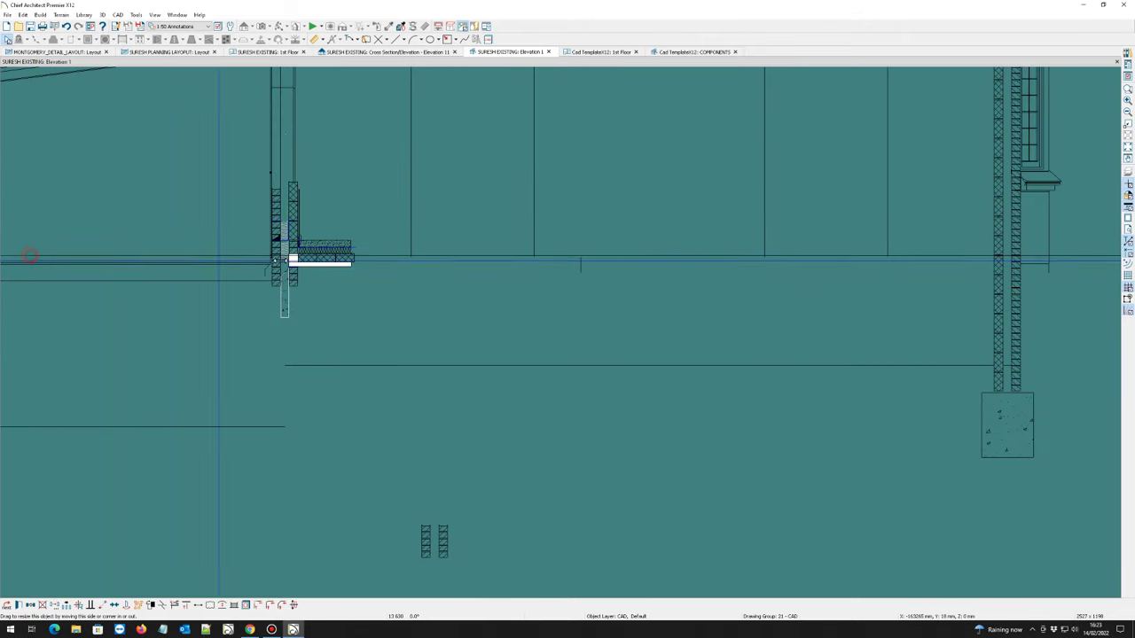
left_click_drag(29, 257, 393, 263)
scroll(320, 231, "up", 1)
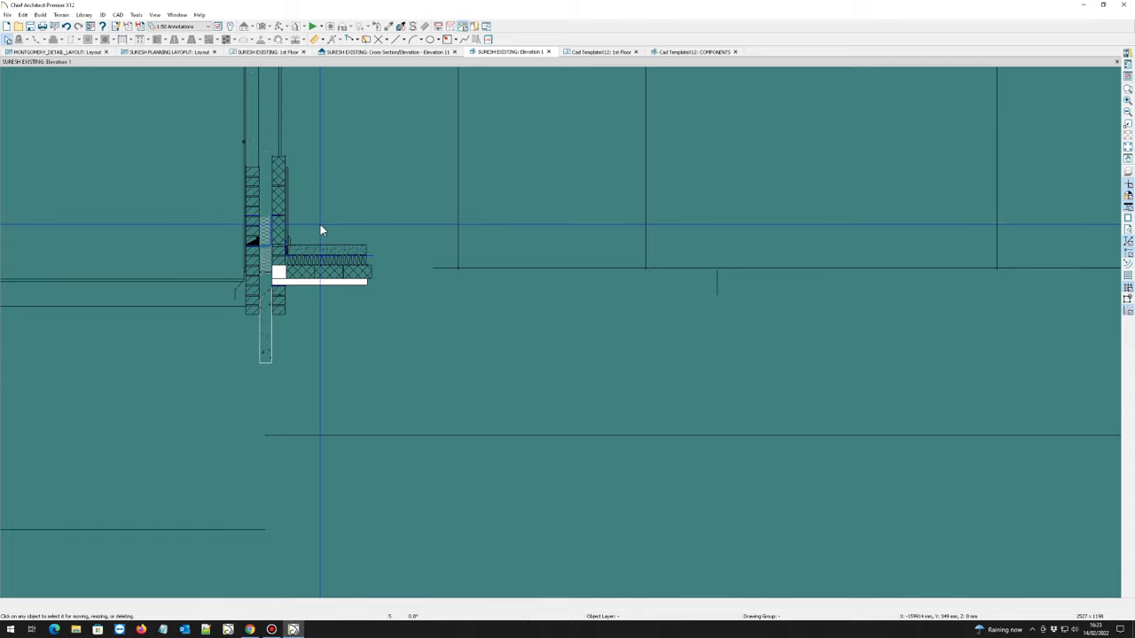
scroll(575, 265, "down", 2)
scroll(417, 254, "up", 2)
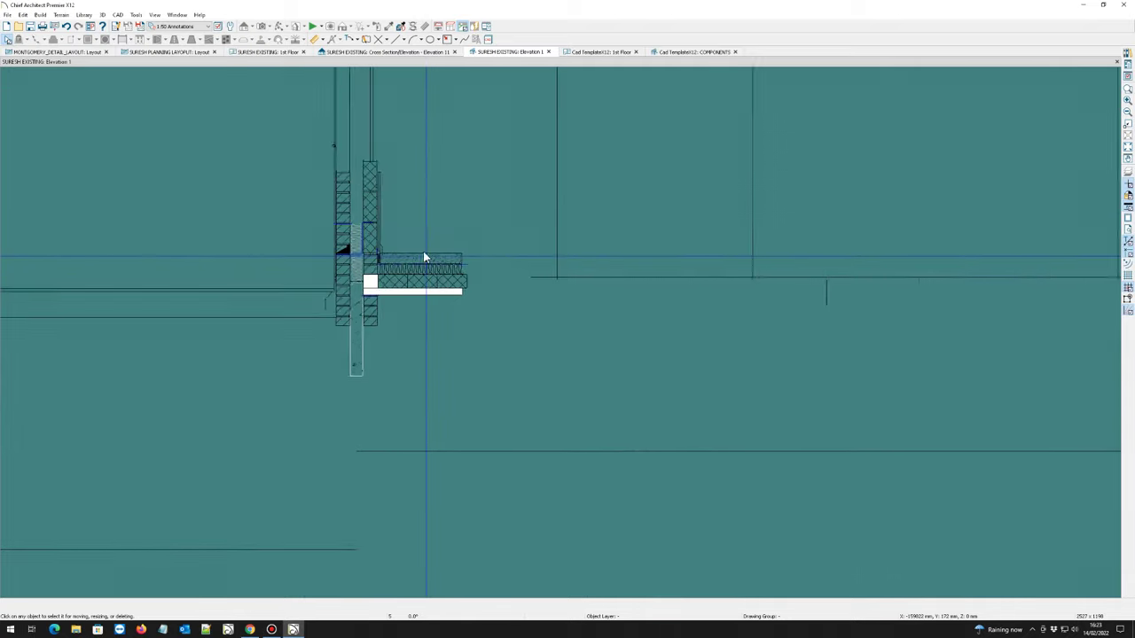
scroll(423, 257, "up", 1)
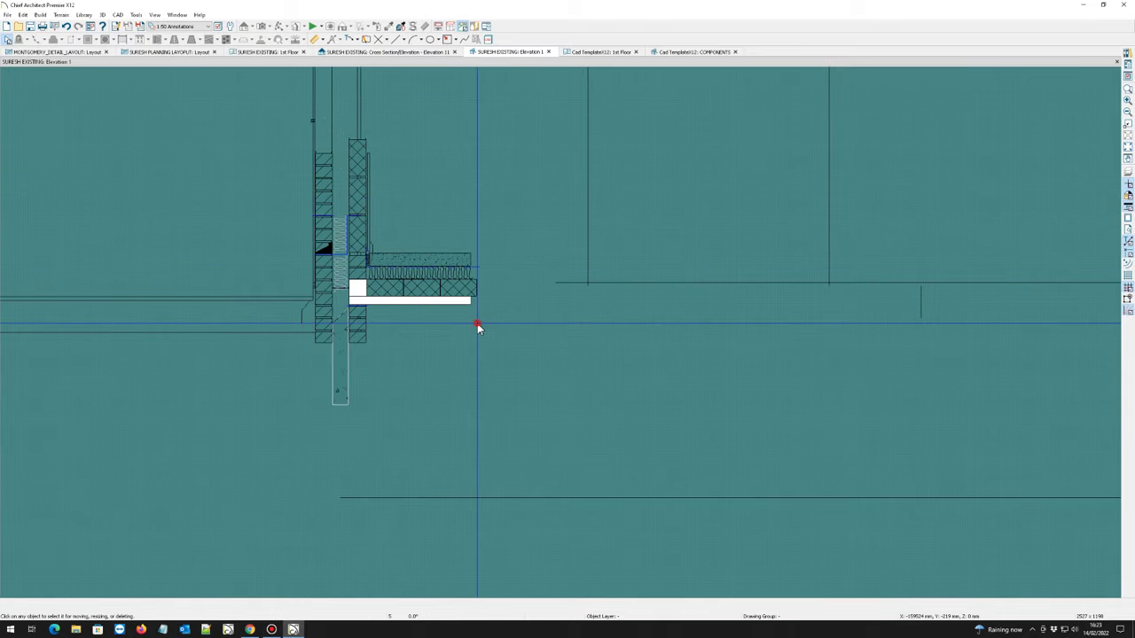
scroll(367, 204, "down", 1)
scroll(395, 245, "down", 1)
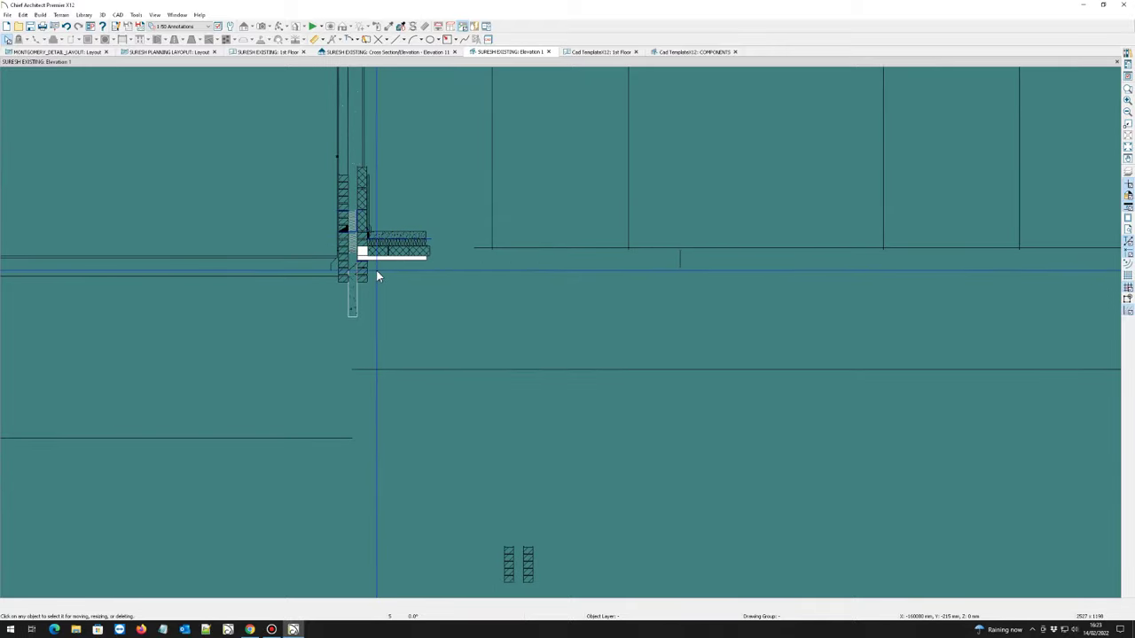
scroll(372, 278, "down", 3)
scroll(324, 260, "down", 1)
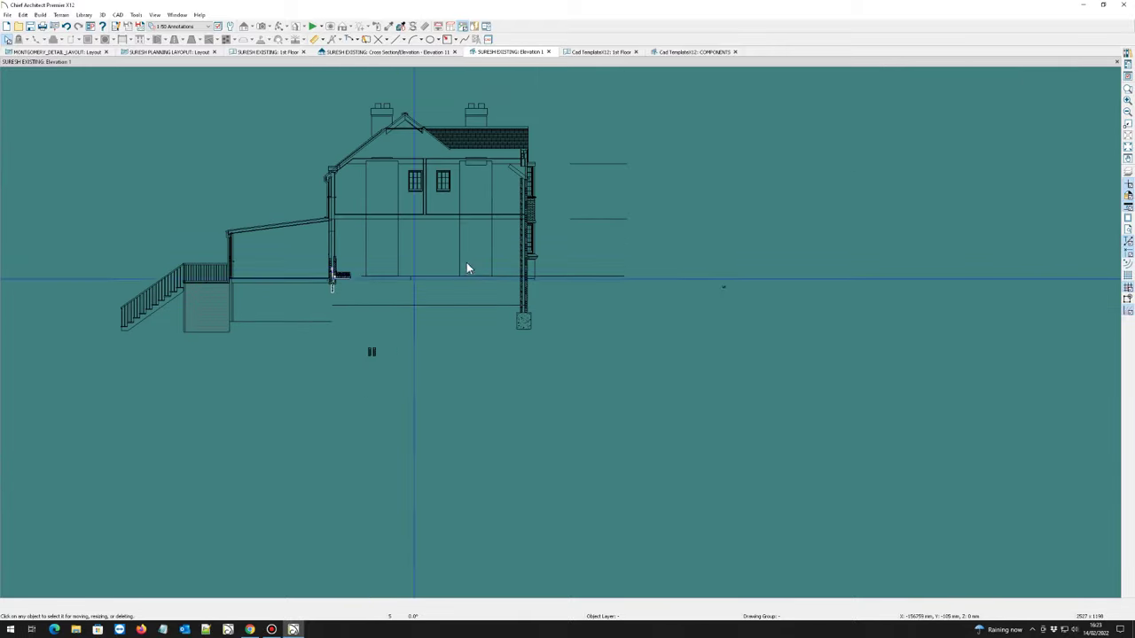
scroll(506, 233, "up", 1)
scroll(327, 299, "down", 2)
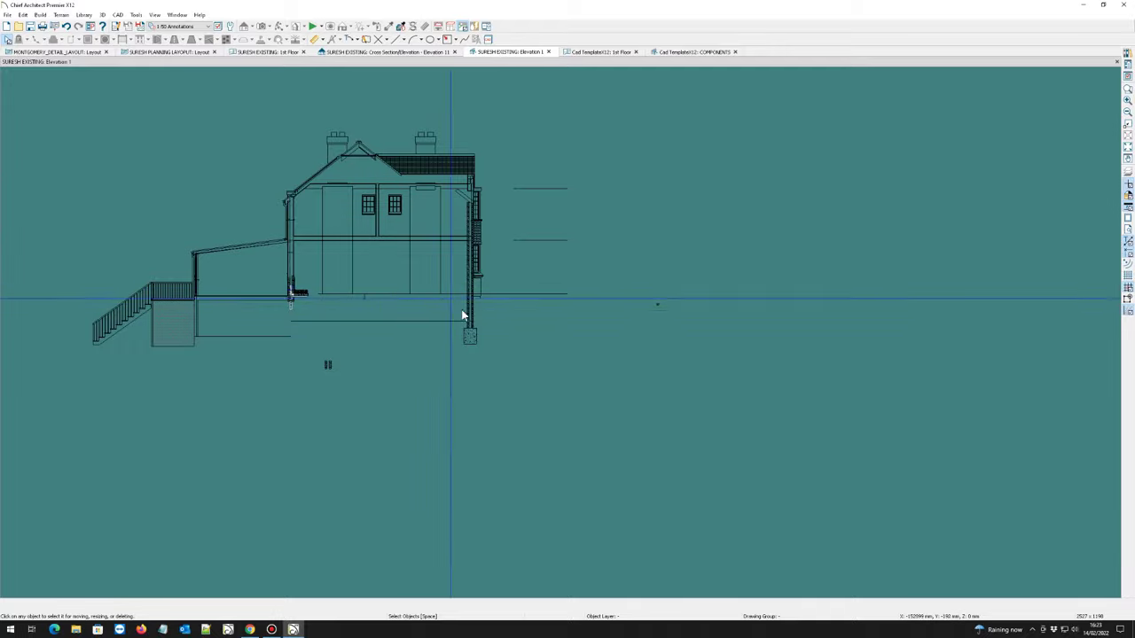
scroll(305, 283, "up", 2)
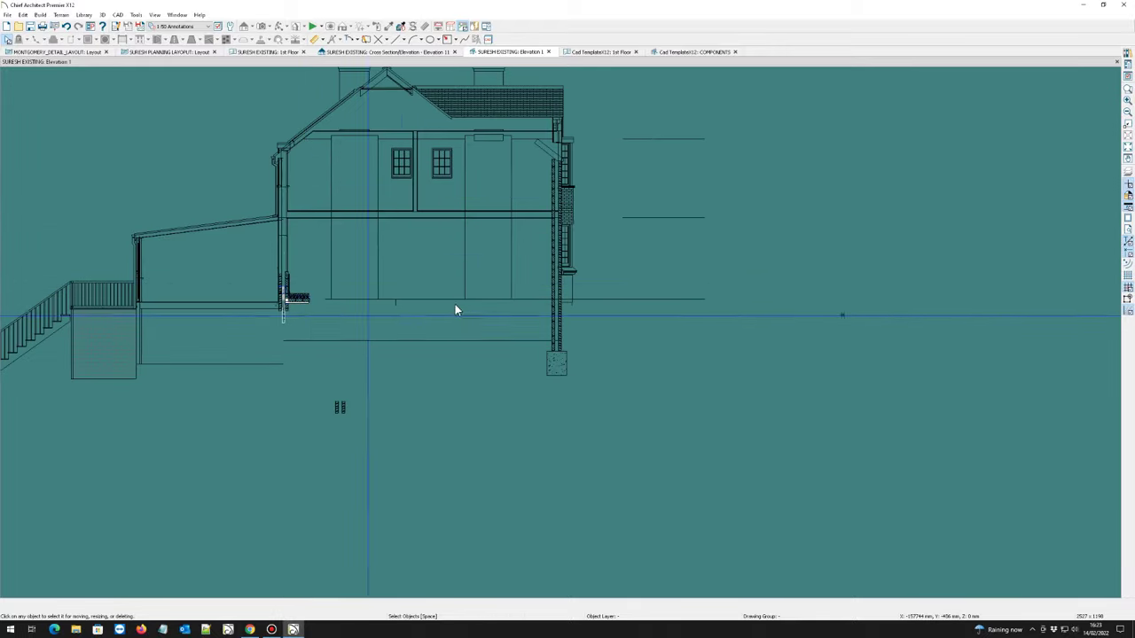
scroll(232, 181, "up", 1)
scroll(284, 302, "down", 1)
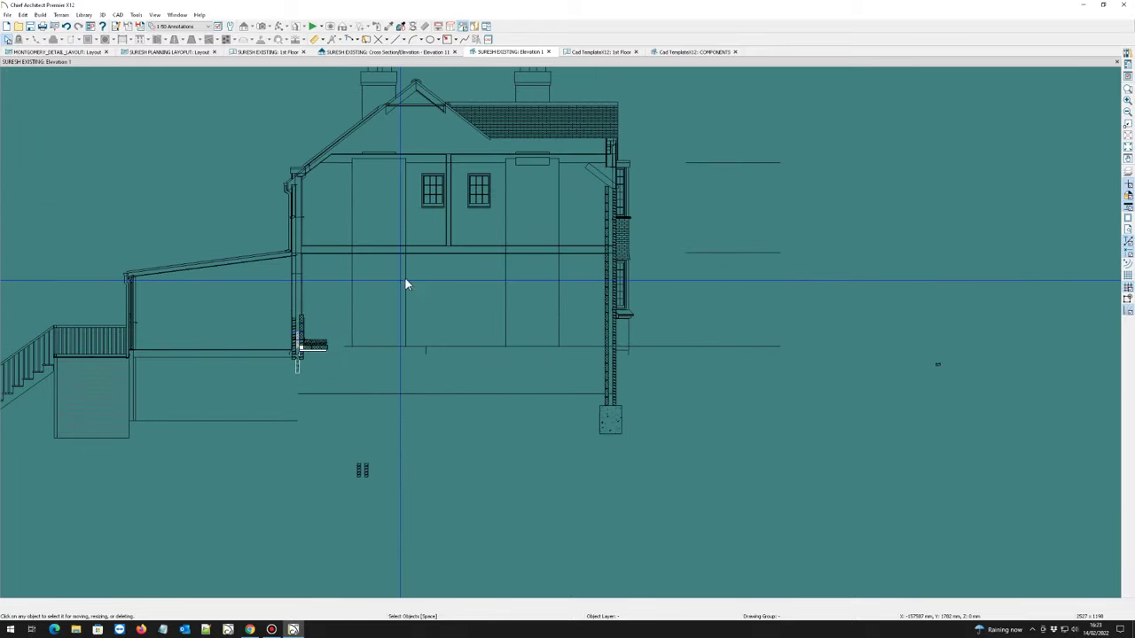
scroll(405, 284, "up", 5)
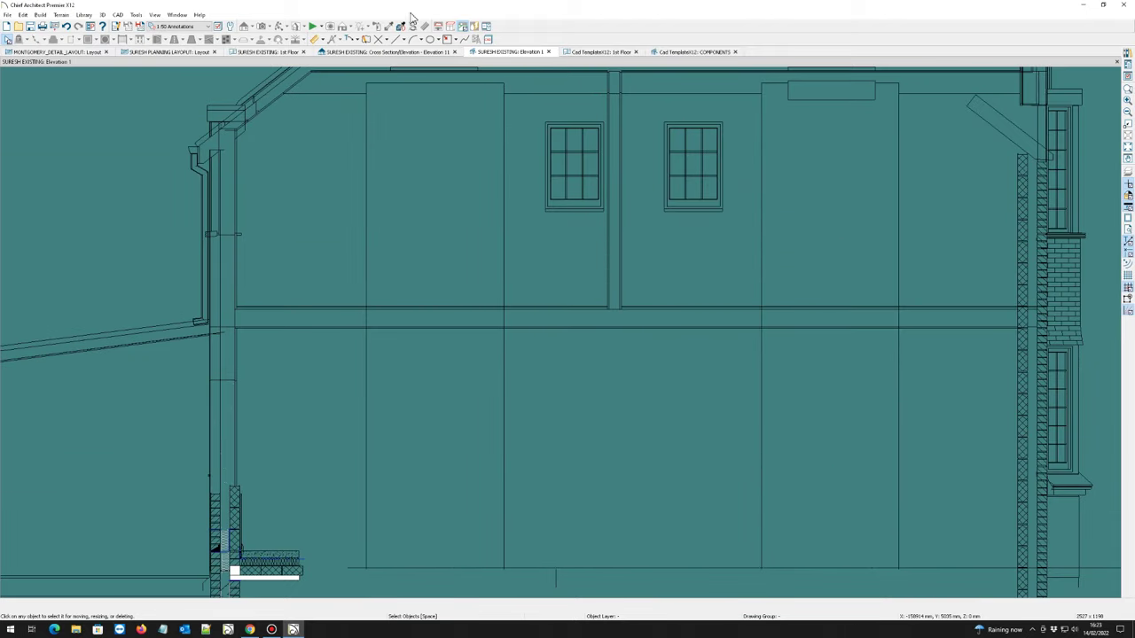
- Draw a cross-box joist section between the first-floor lines at the left wall
left_click(455, 40)
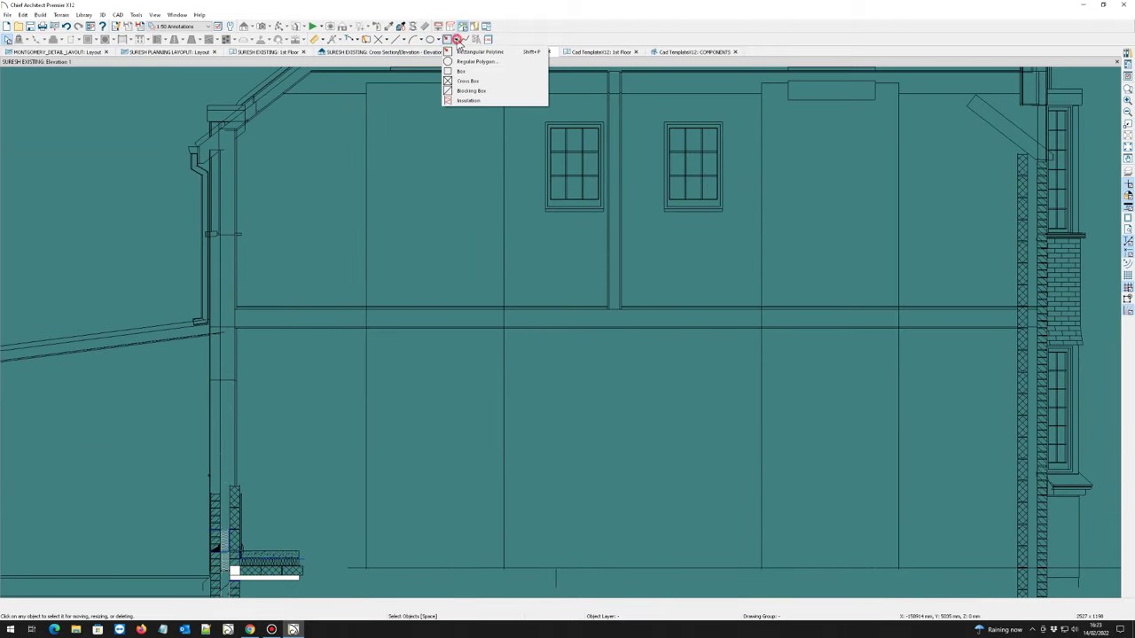
left_click(473, 83)
scroll(253, 350, "up", 5)
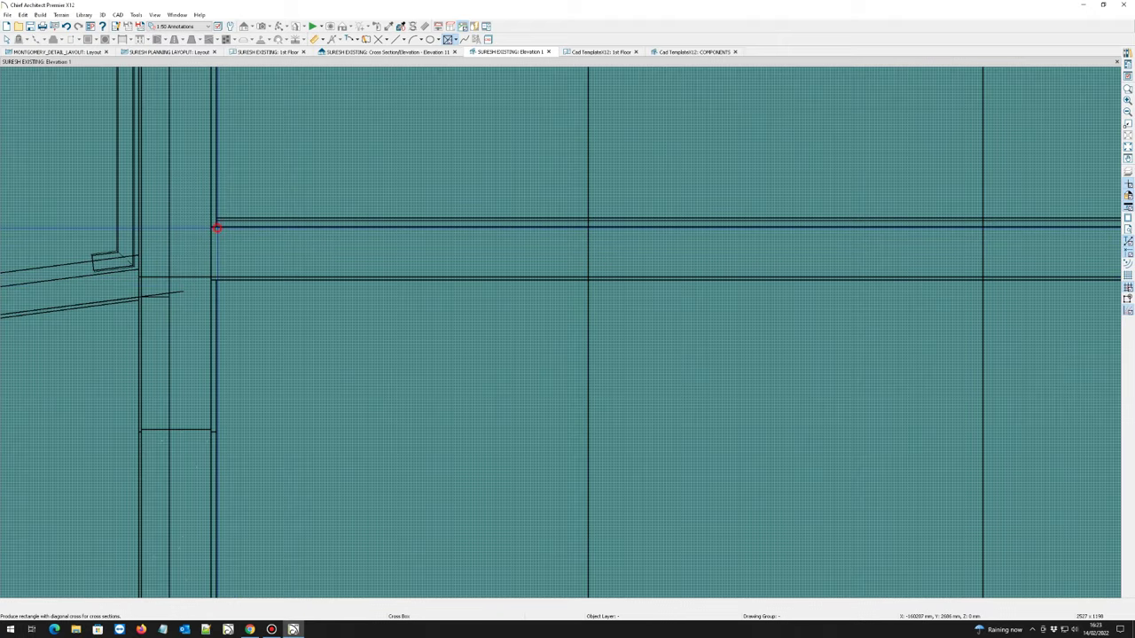
left_click_drag(218, 228, 232, 277)
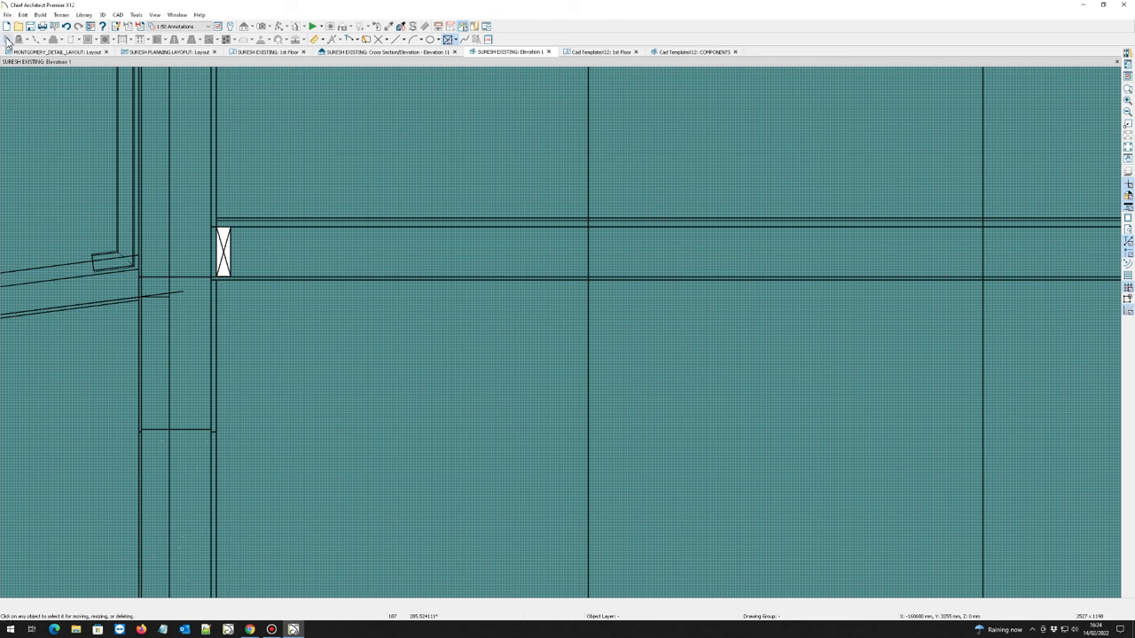
left_click(226, 227)
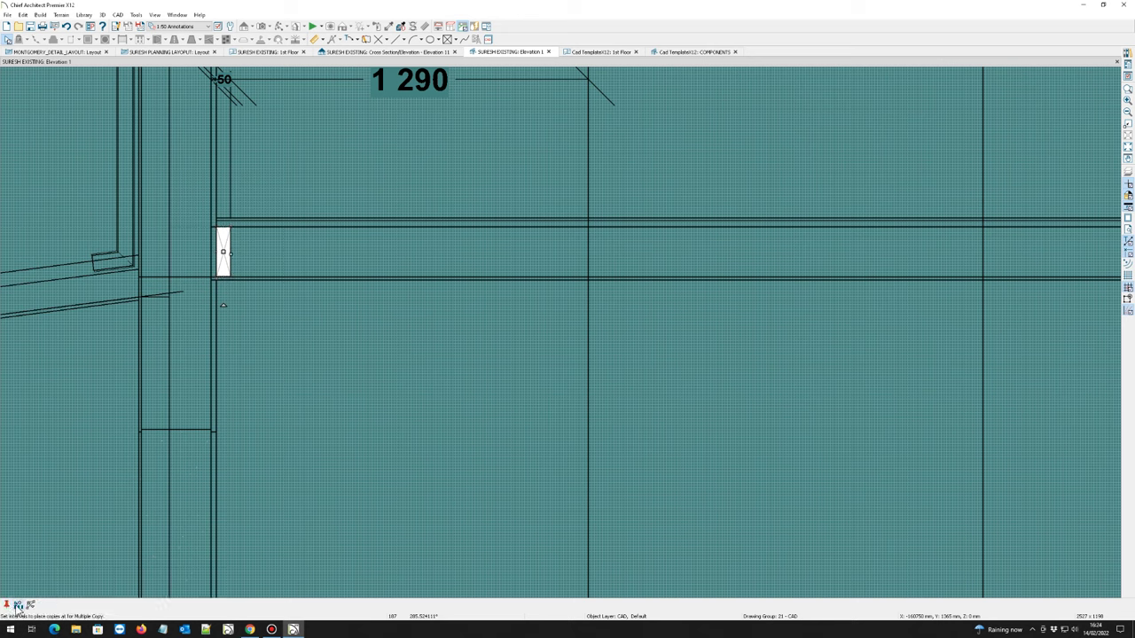
- Multiple-copy the joist at 400 mm spacing across to the right-hand wall
double_click(18, 607)
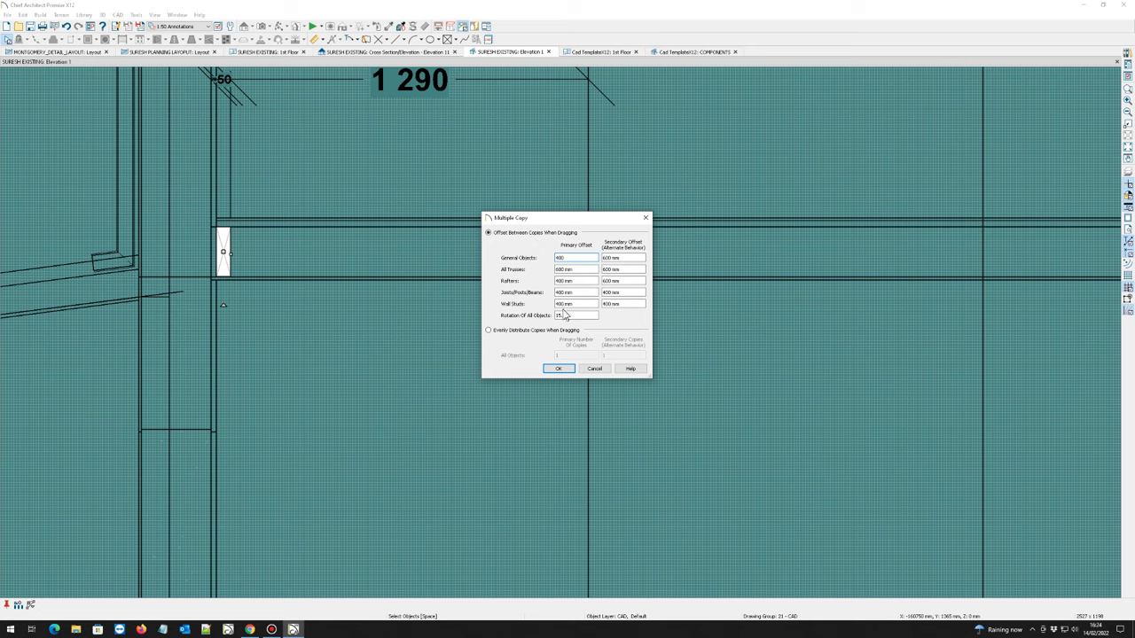
left_click(559, 369)
scroll(210, 317, "down", 2)
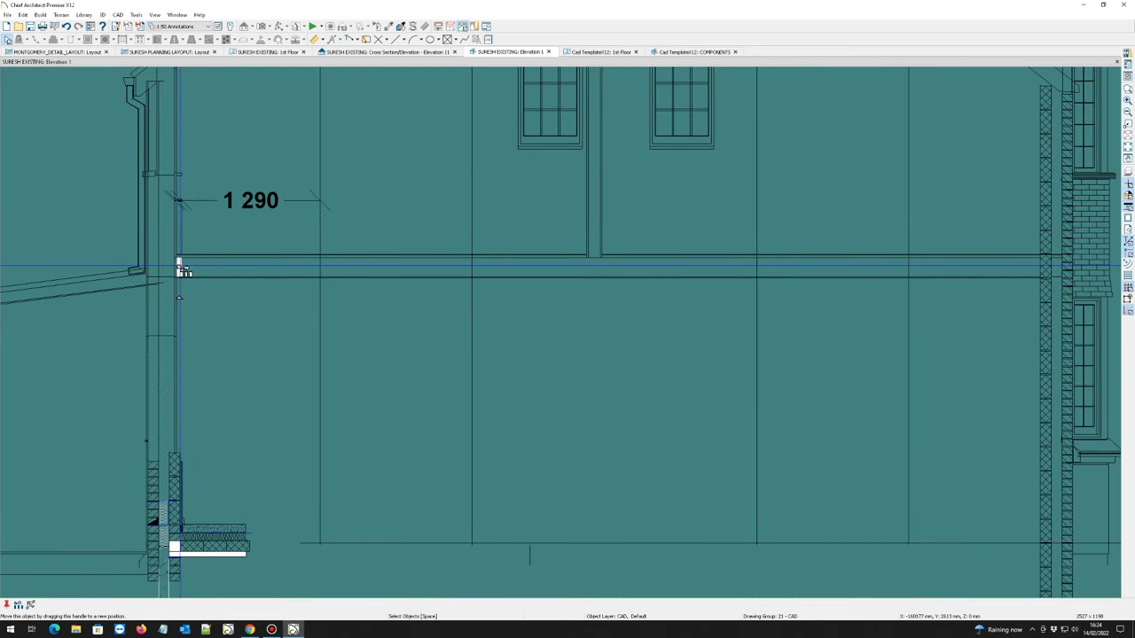
left_click_drag(181, 266, 1036, 280)
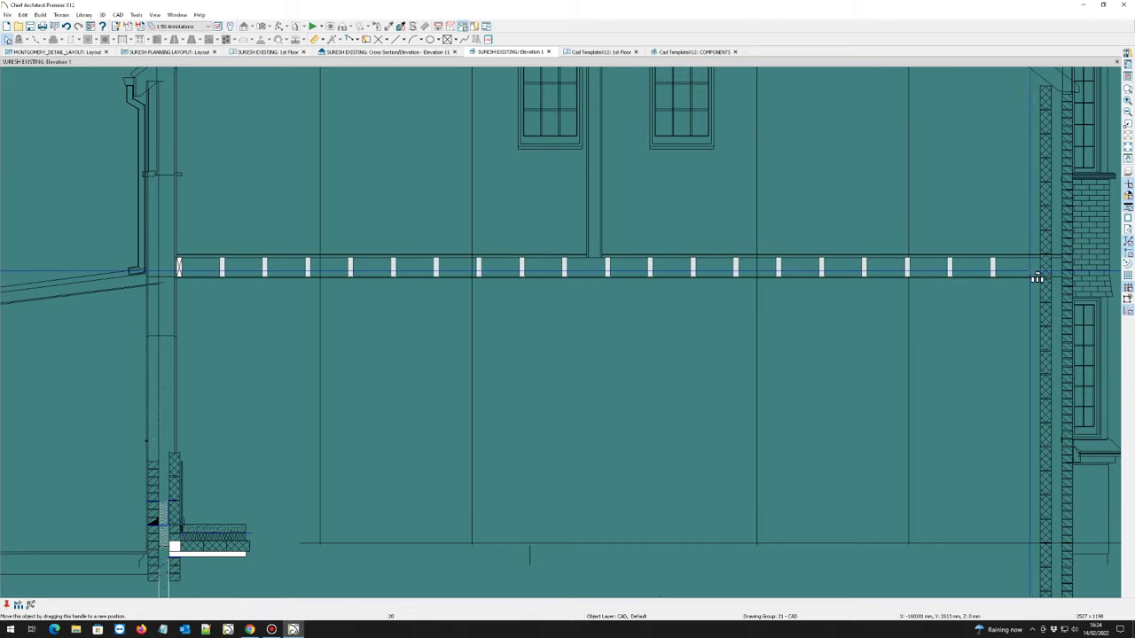
scroll(279, 369, "down", 4)
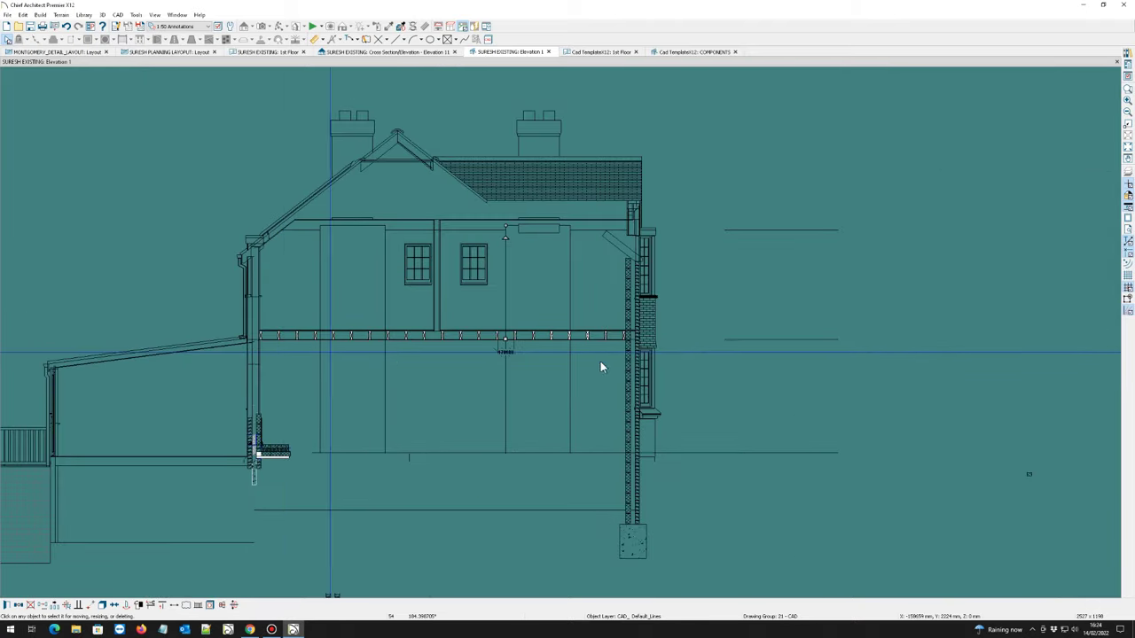
- Copy the thin box above the slab onto the first-floor joist row
scroll(683, 354, "up", 3)
scroll(218, 346, "down", 2)
scroll(213, 346, "up", 4)
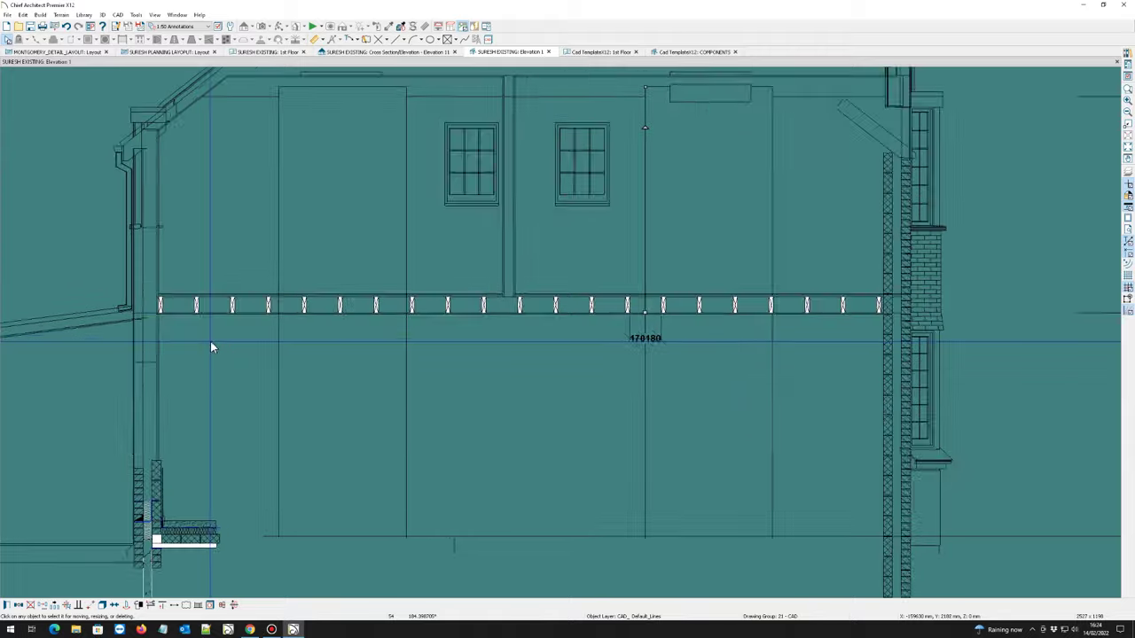
scroll(243, 245, "down", 3)
left_click(203, 469)
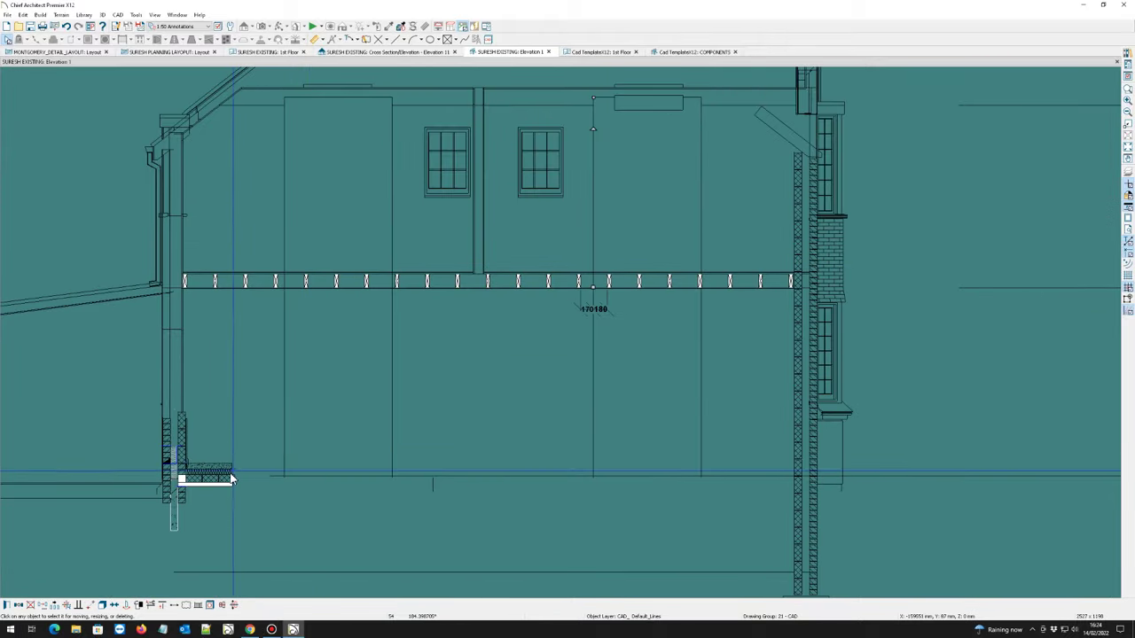
scroll(113, 568, "up", 3)
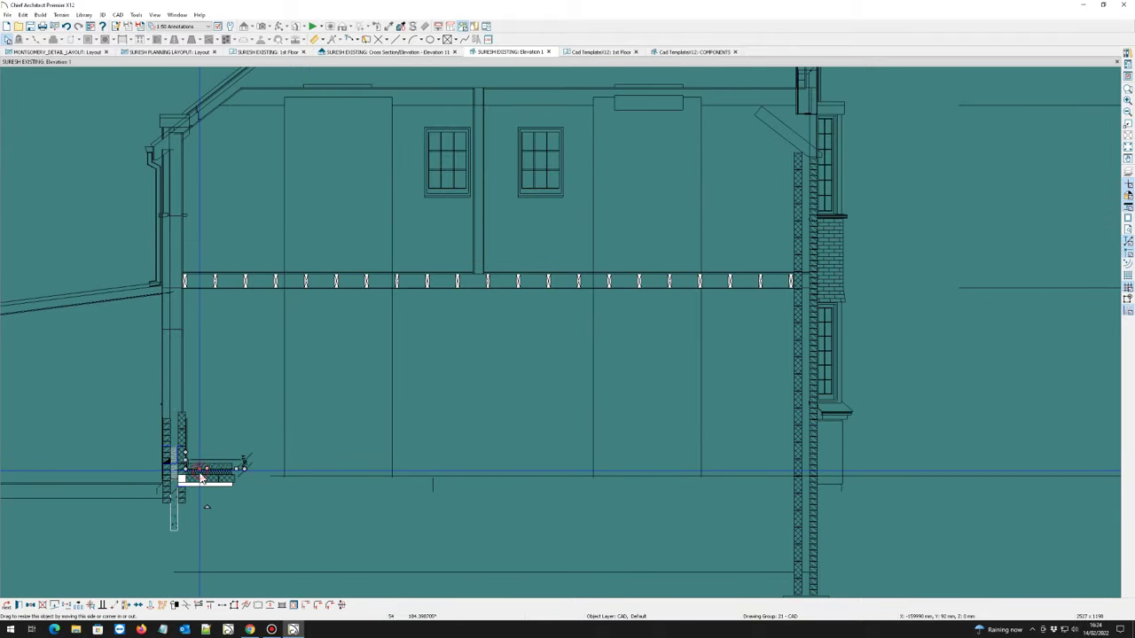
scroll(200, 479, "up", 4)
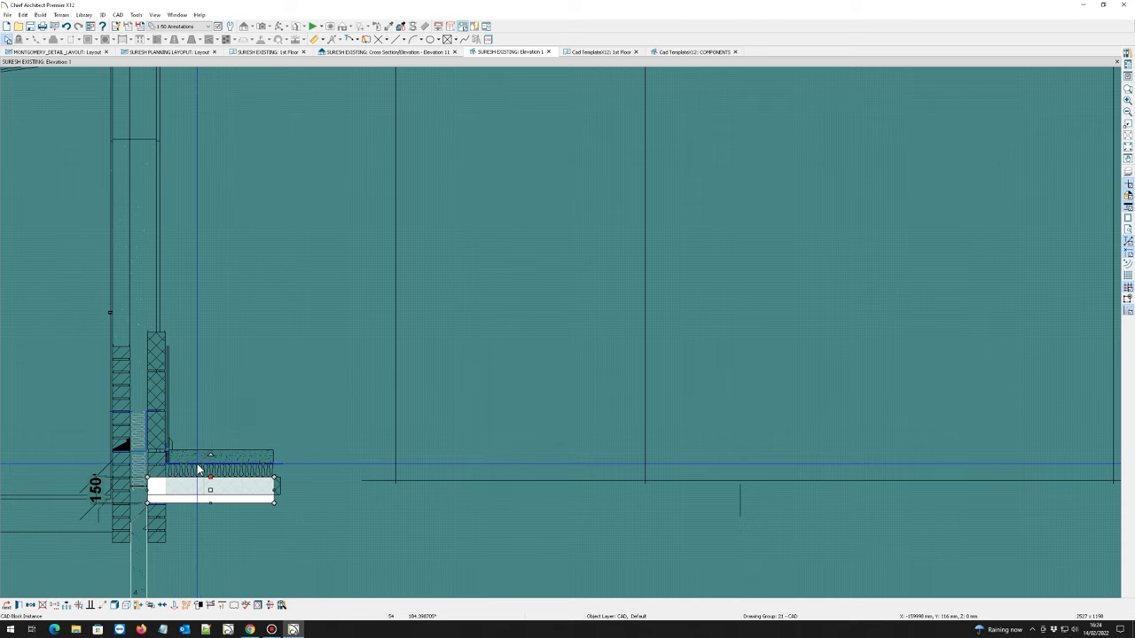
left_click(197, 470)
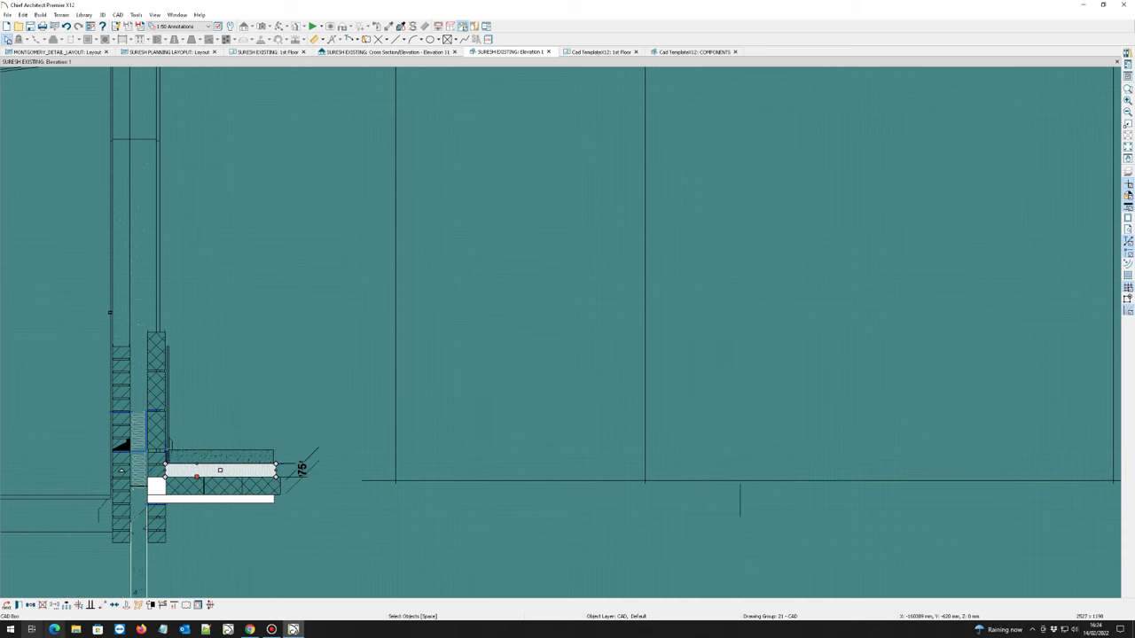
left_click(33, 604)
scroll(293, 576, "down", 2)
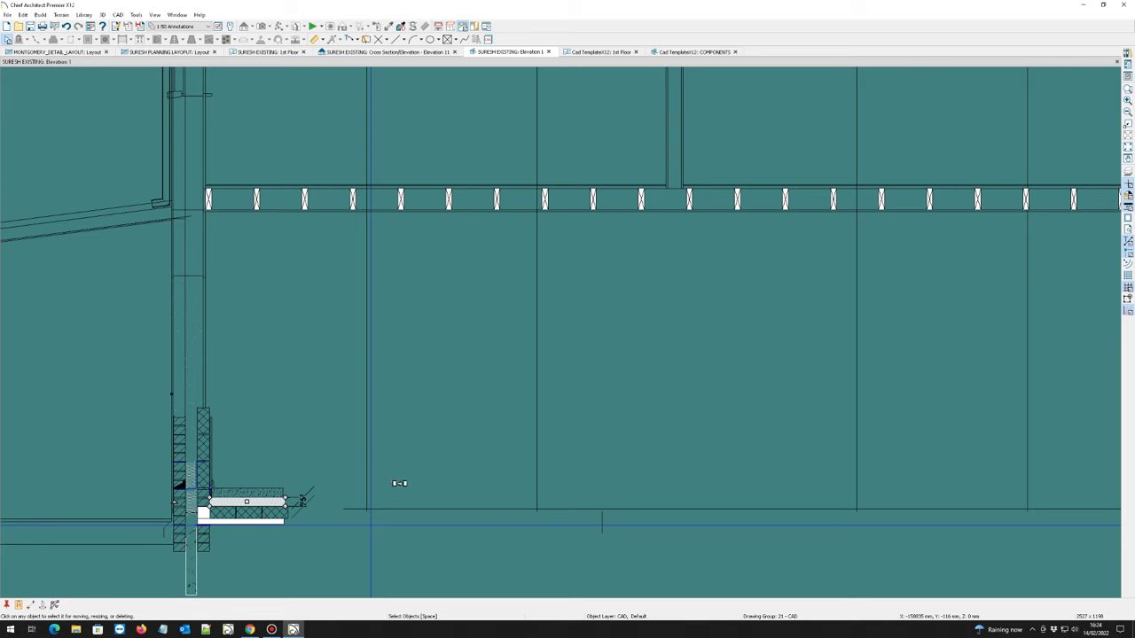
left_click(238, 195)
- Resize the copied box to fit between the first two joists
scroll(223, 166, "up", 3)
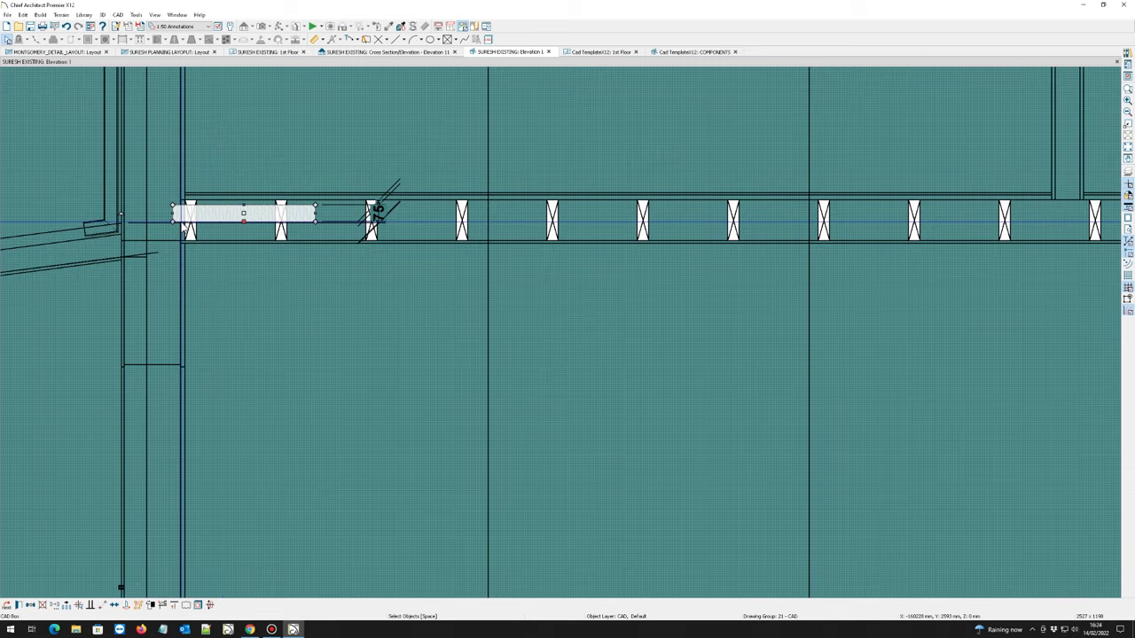
left_click_drag(172, 213, 195, 211)
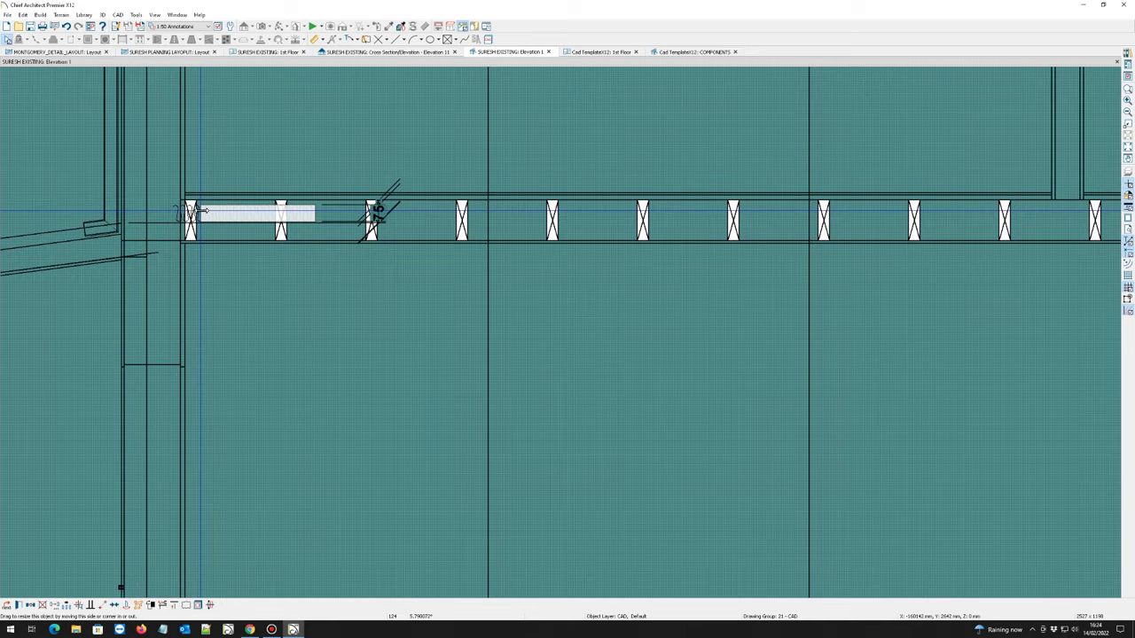
left_click_drag(315, 214, 230, 223)
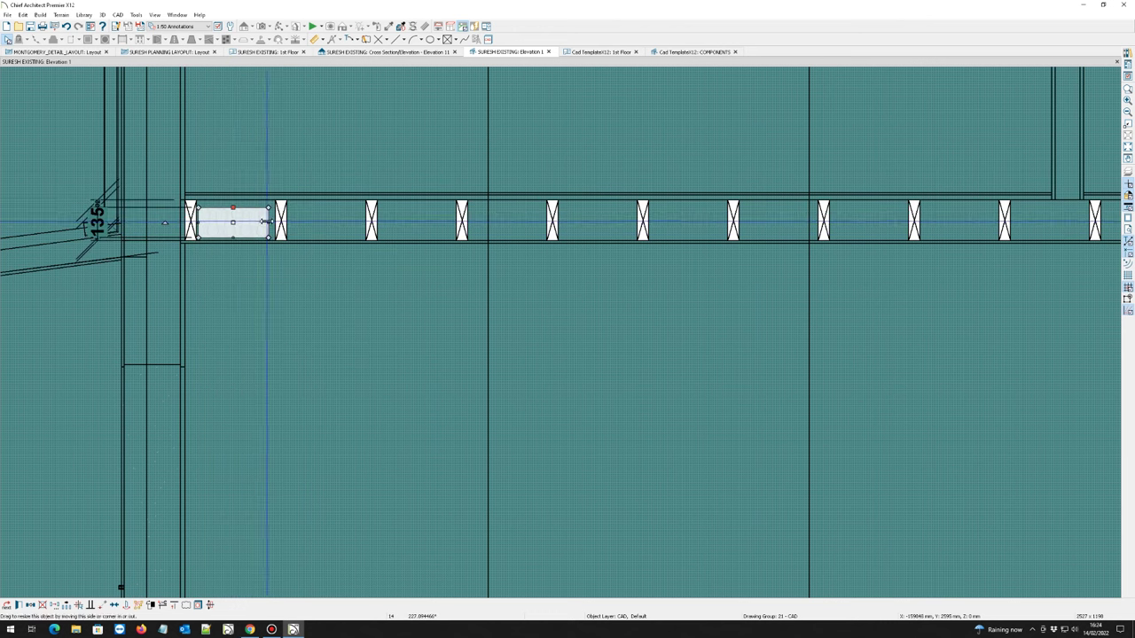
scroll(198, 253, "down", 10)
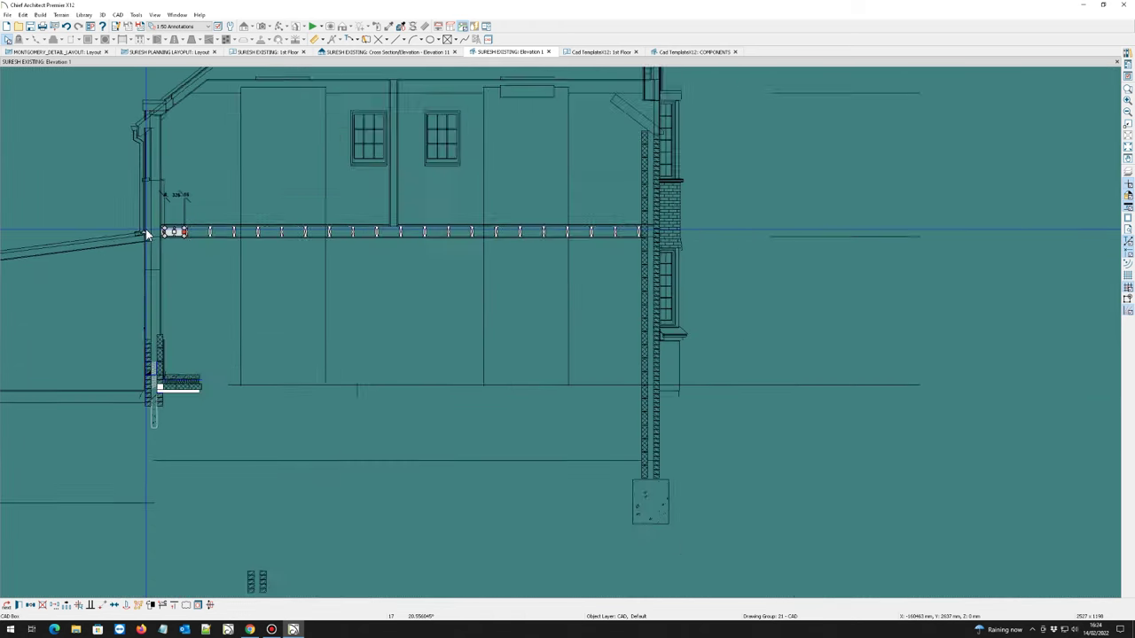
- Copy the infill box at intervals along the joist row across the floor
left_click(68, 607)
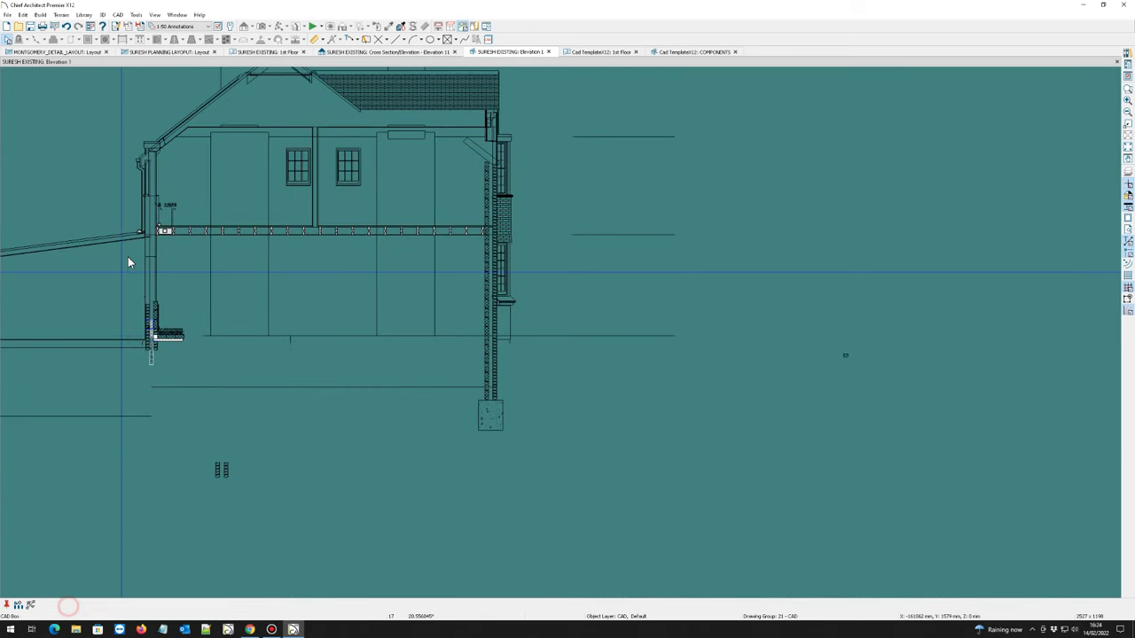
left_click_drag(167, 233, 385, 246)
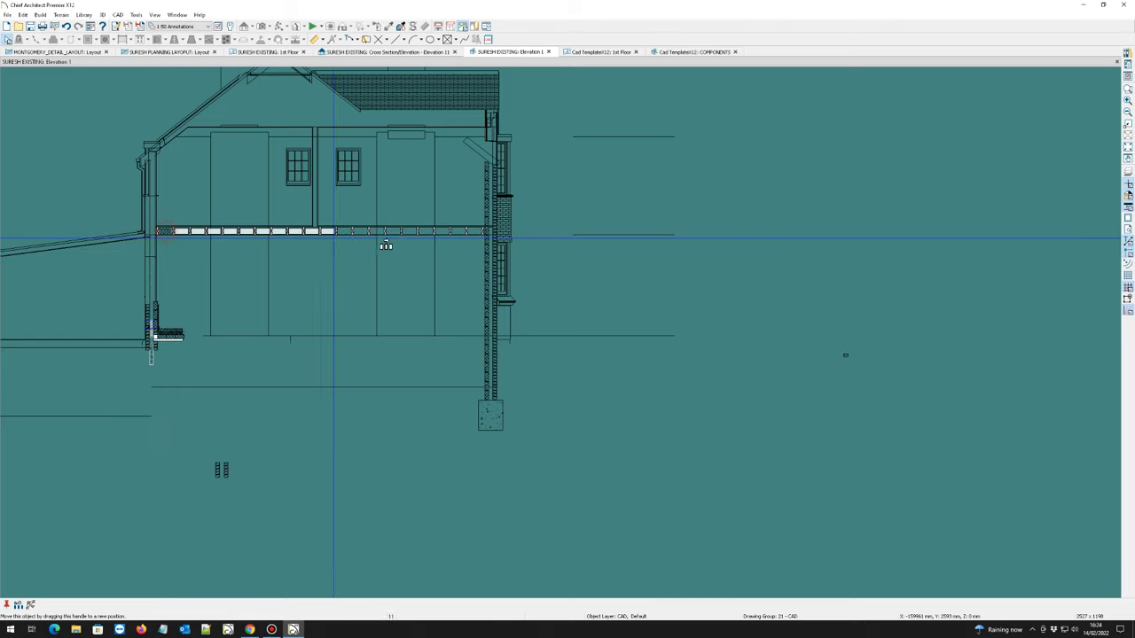
left_click_drag(495, 247, 495, 247)
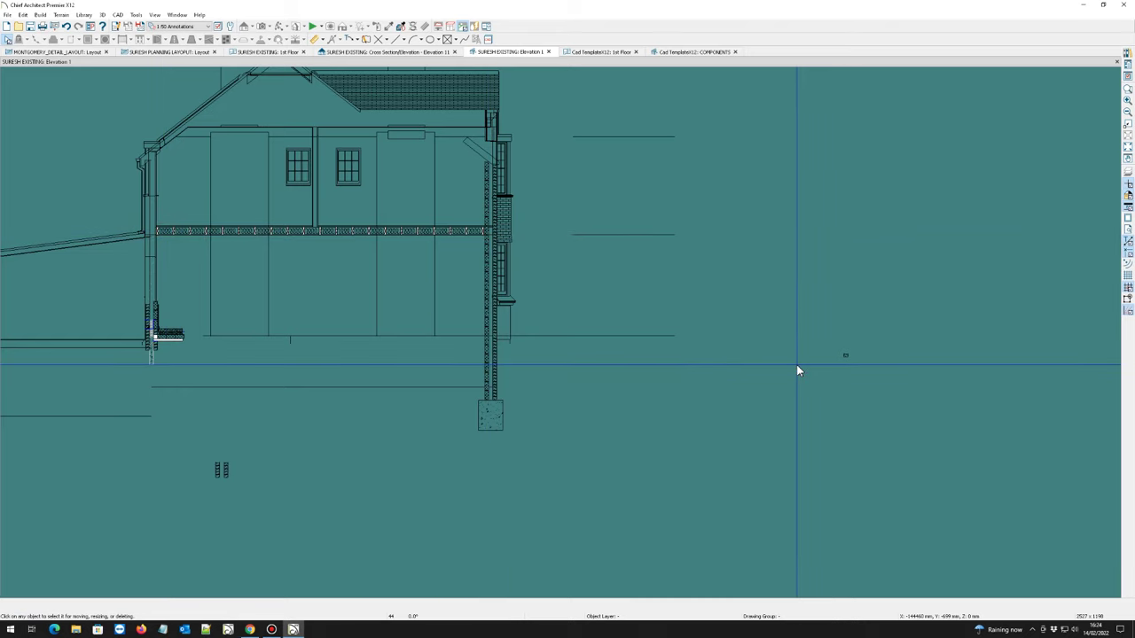
scroll(190, 312, "up", 2)
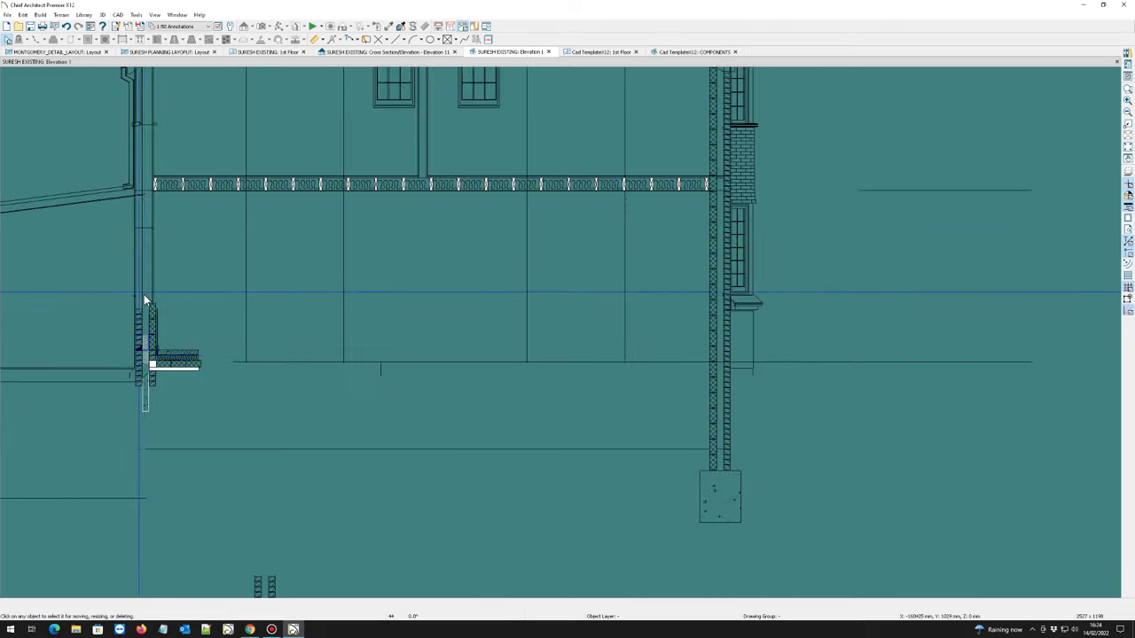
scroll(144, 294, "down", 2)
scroll(294, 345, "up", 3)
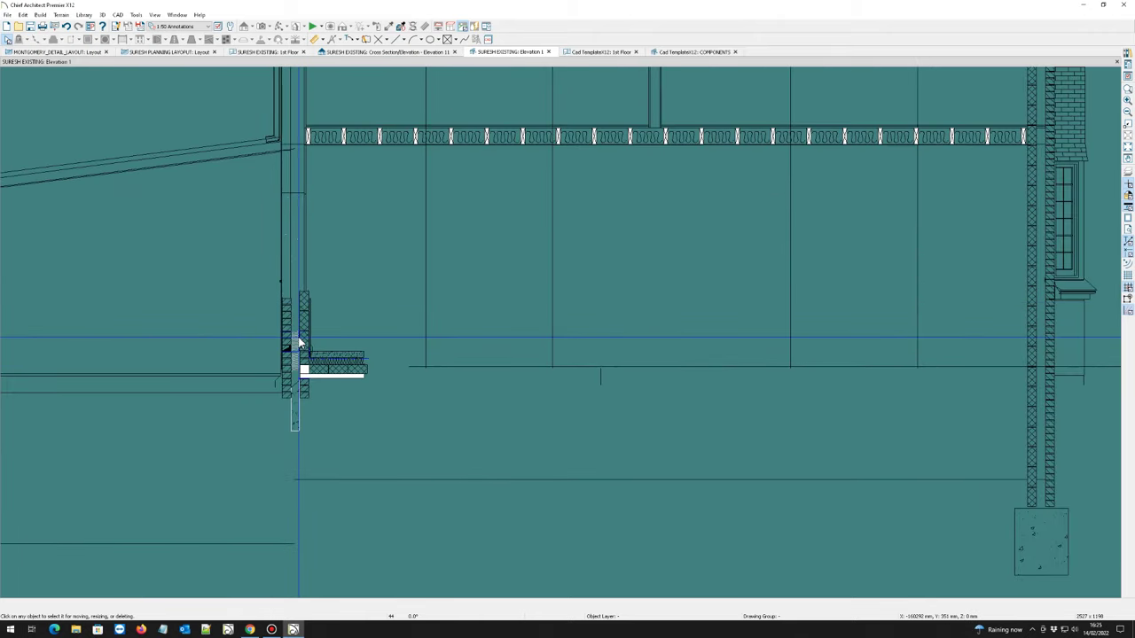
- Stretch the small left wall piece up to the eave
left_click(294, 344)
scroll(269, 417, "down", 3)
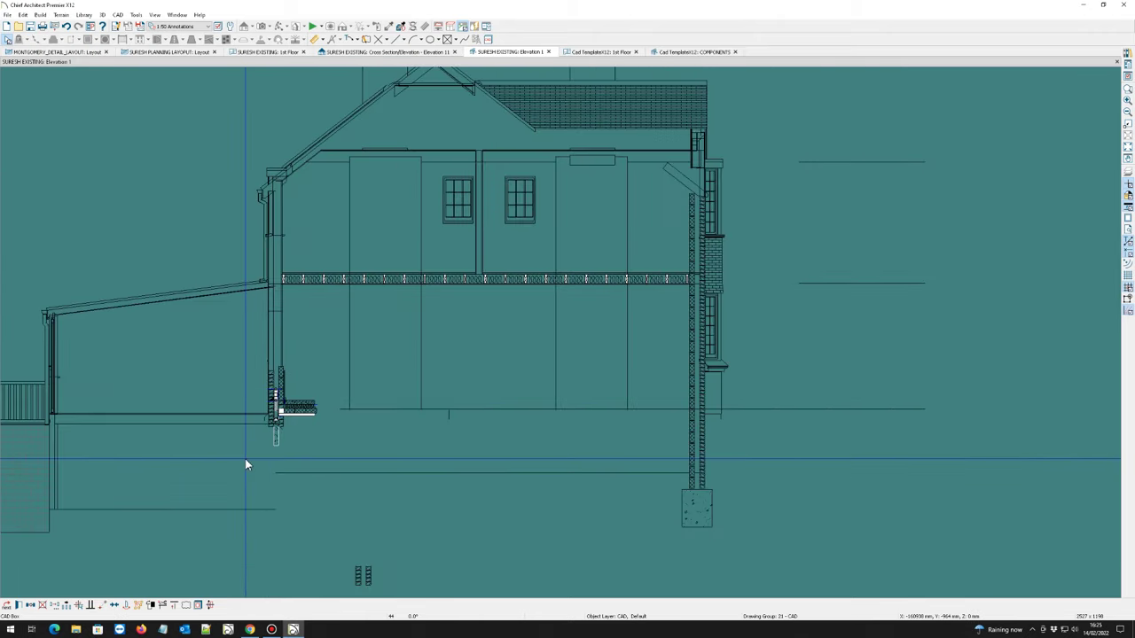
left_click_drag(275, 390, 285, 195)
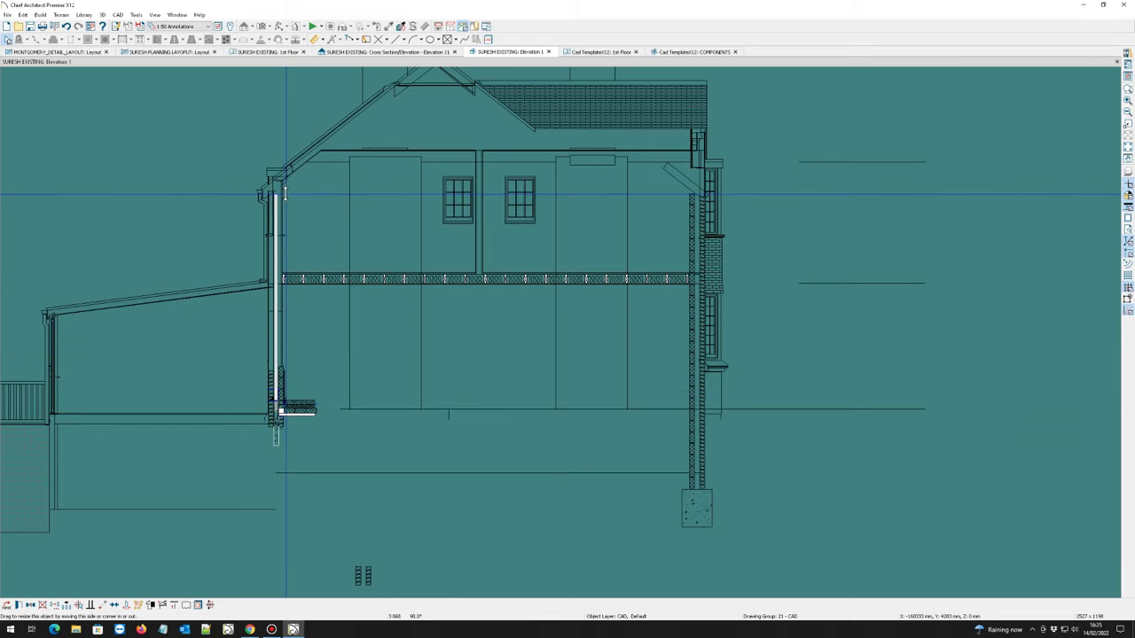
left_click(178, 344)
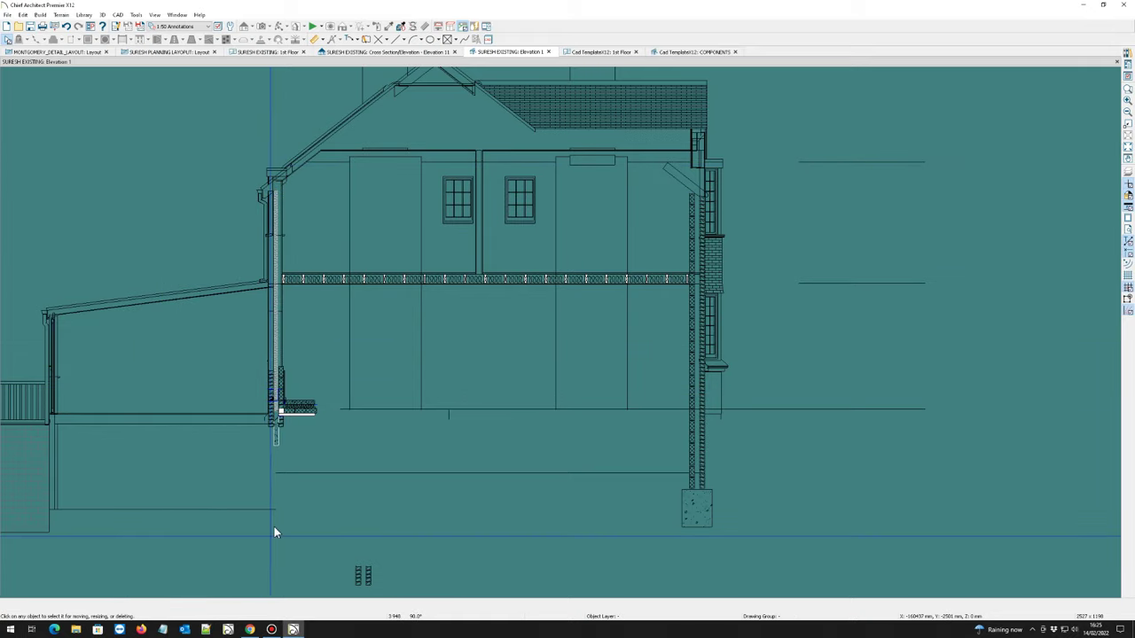
scroll(273, 253, "up", 1)
scroll(274, 248, "up", 2)
scroll(239, 284, "down", 4)
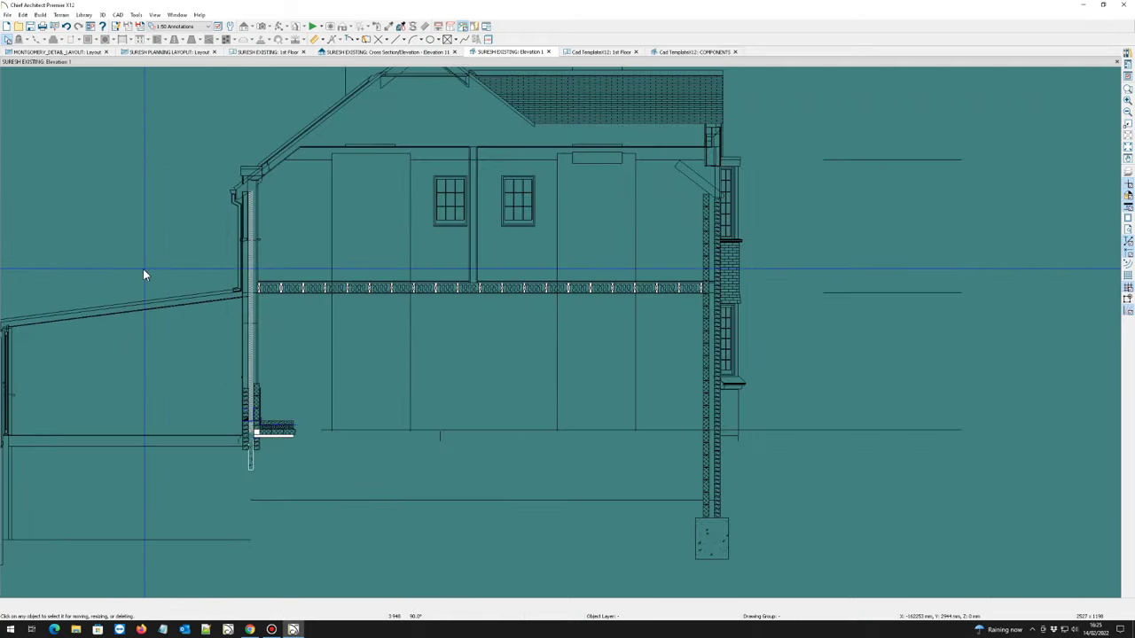
scroll(352, 191, "up", 2)
scroll(341, 197, "down", 3)
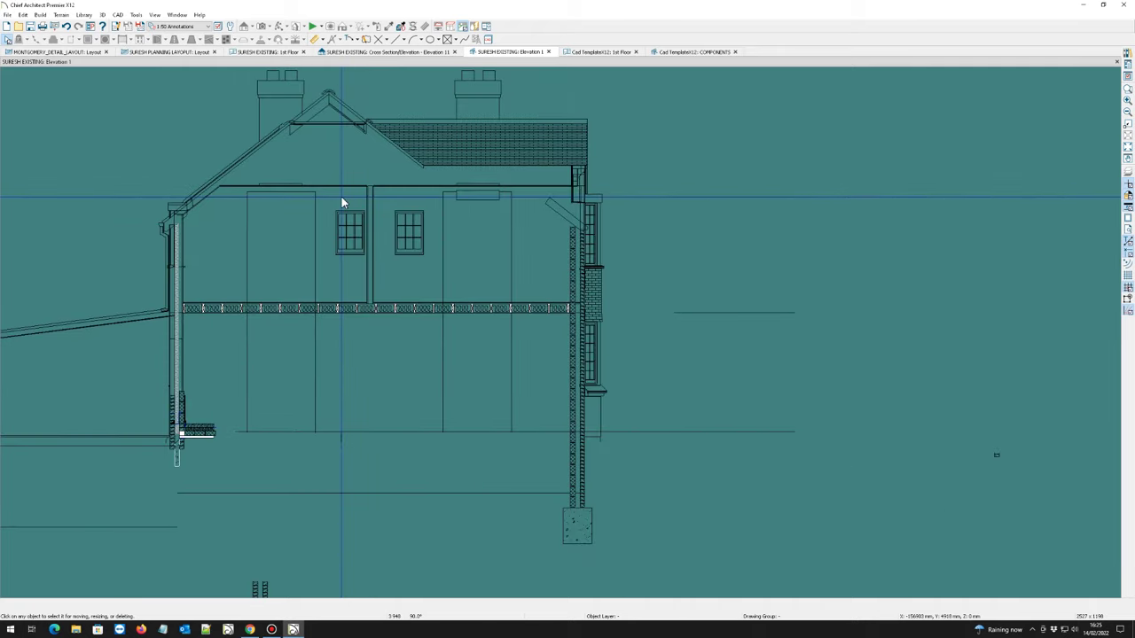
scroll(481, 241, "up", 2)
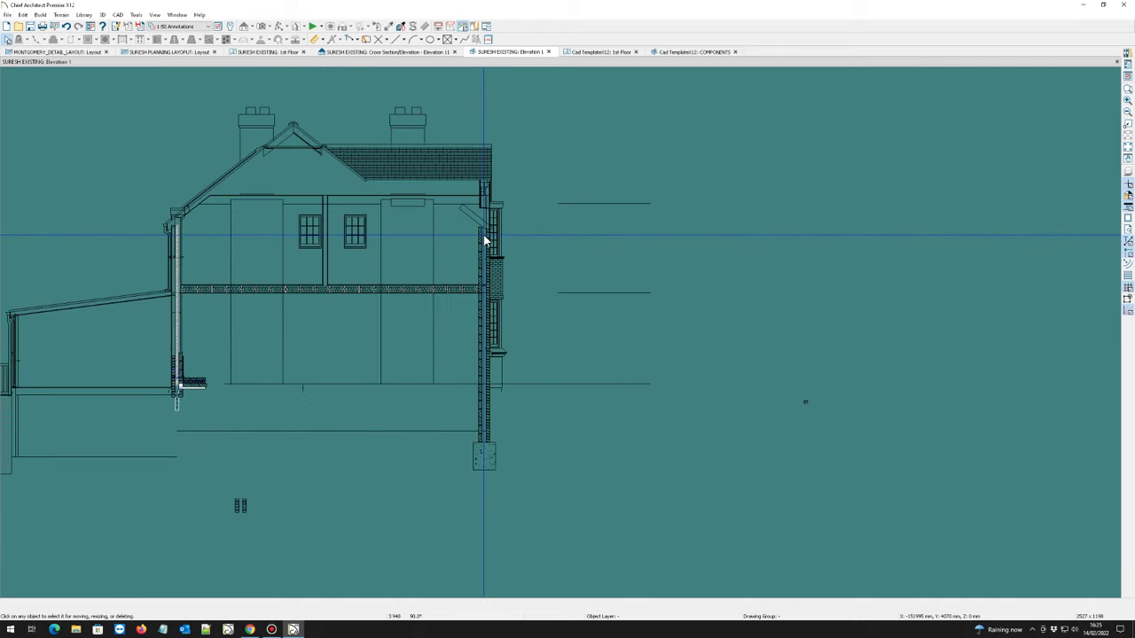
scroll(479, 241, "down", 2)
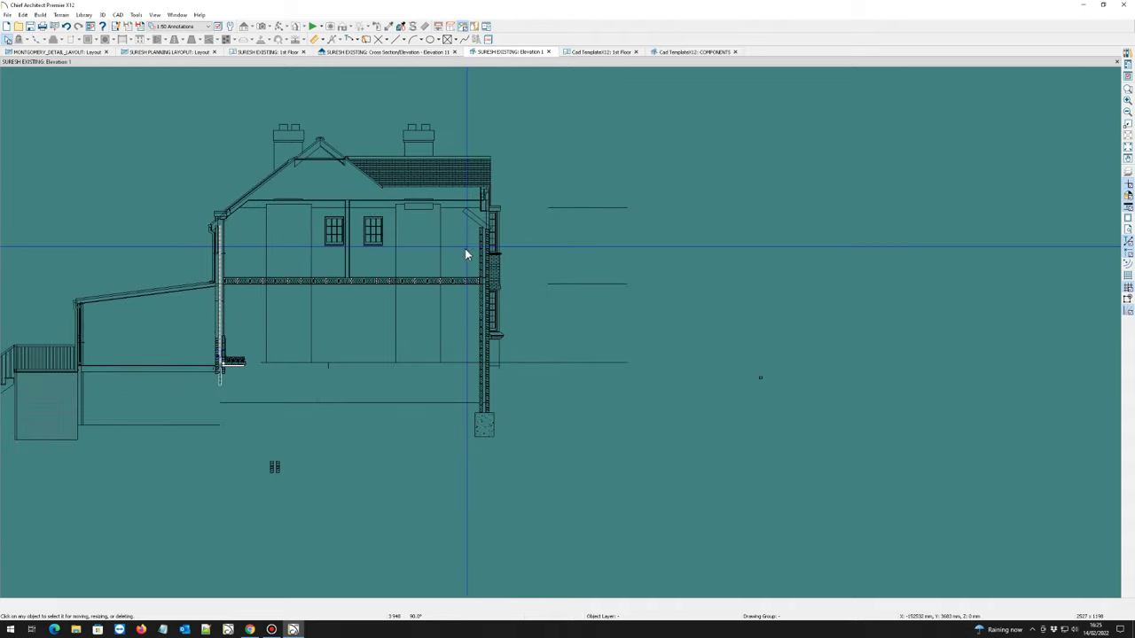
scroll(414, 257, "down", 2)
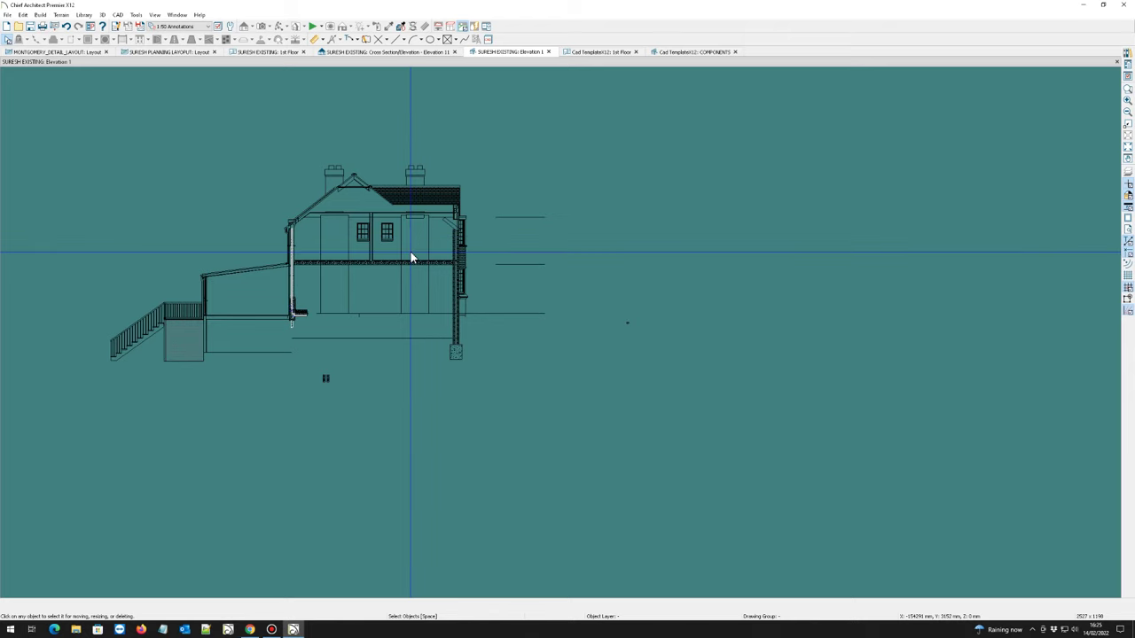
scroll(426, 241, "down", 1)
scroll(349, 226, "up", 3)
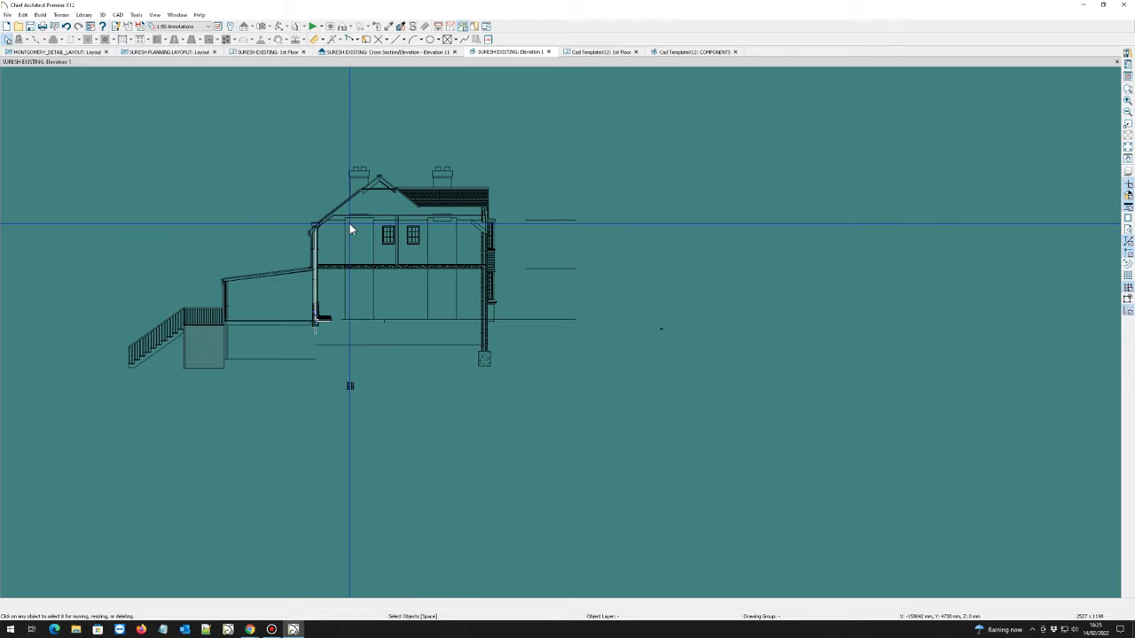
scroll(375, 221, "up", 1)
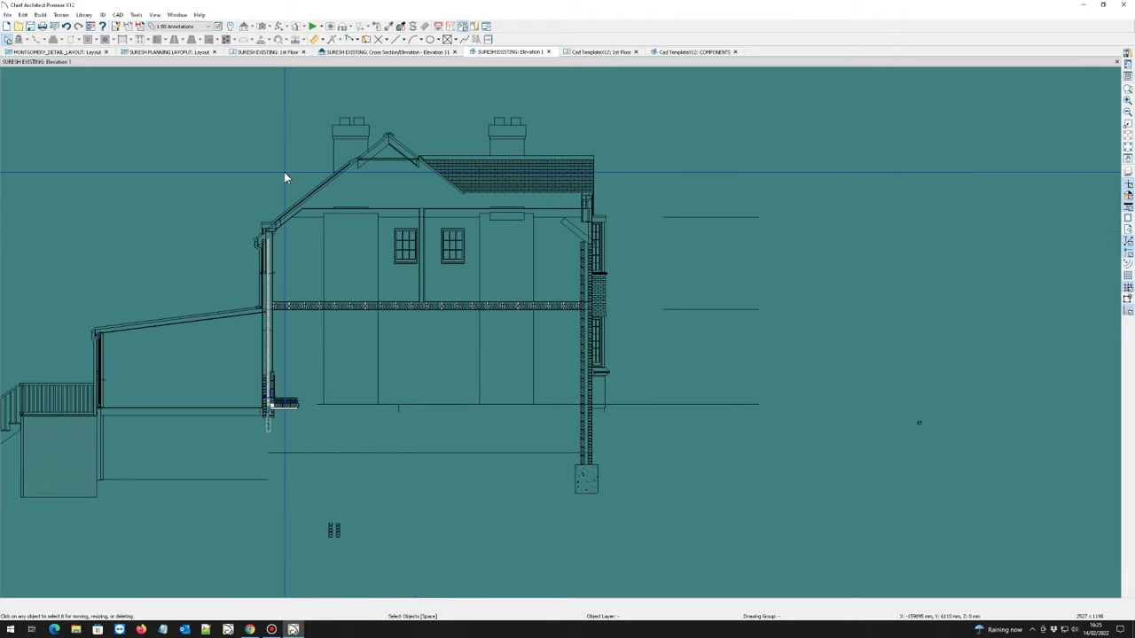
scroll(283, 172, "down", 3)
scroll(506, 261, "up", 1)
scroll(506, 261, "up", 1)
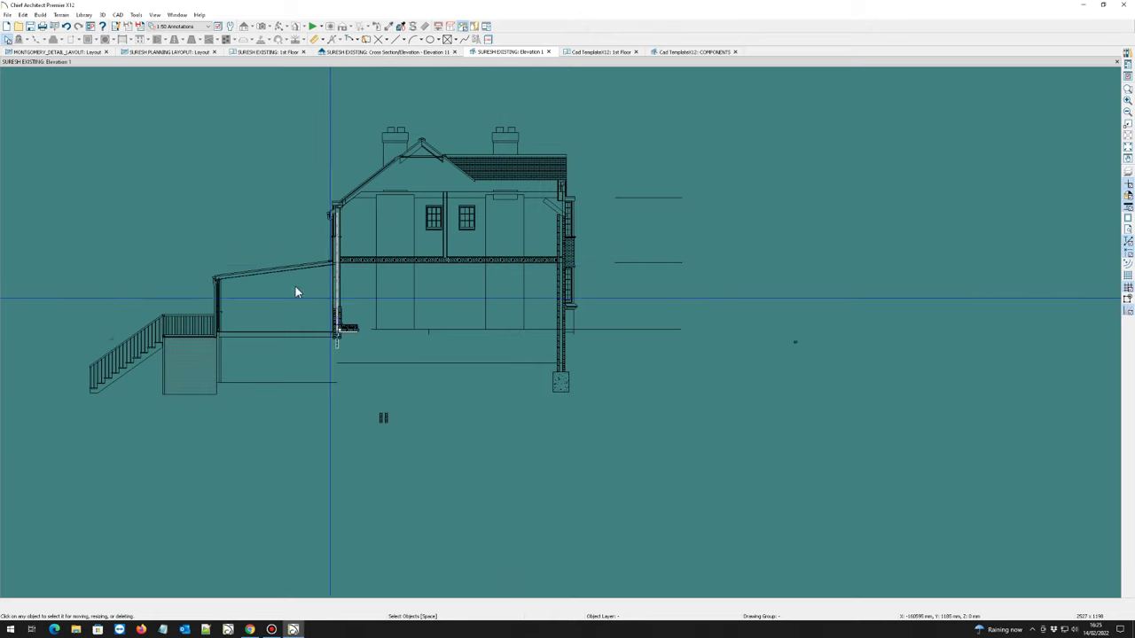
scroll(249, 272, "down", 1)
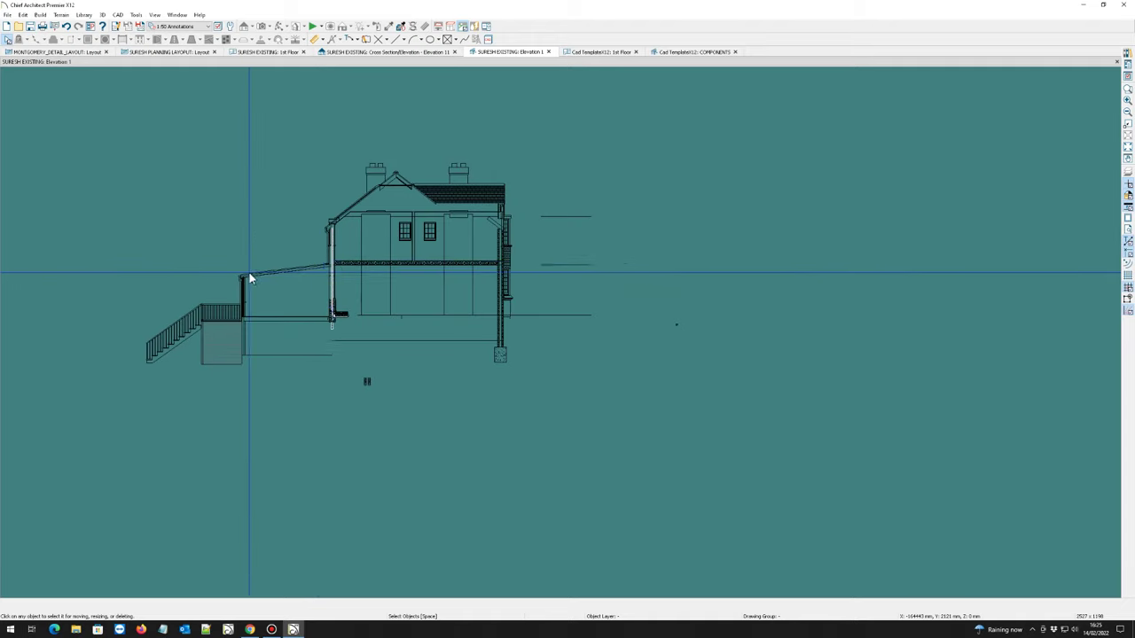
scroll(282, 288, "up", 3)
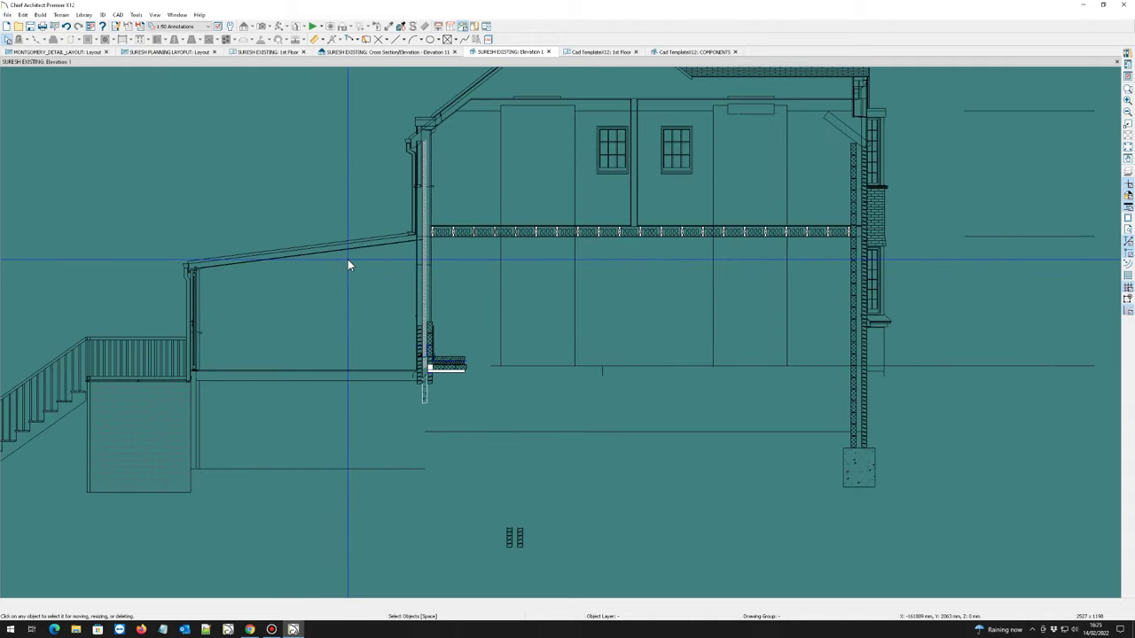
scroll(381, 260, "down", 2)
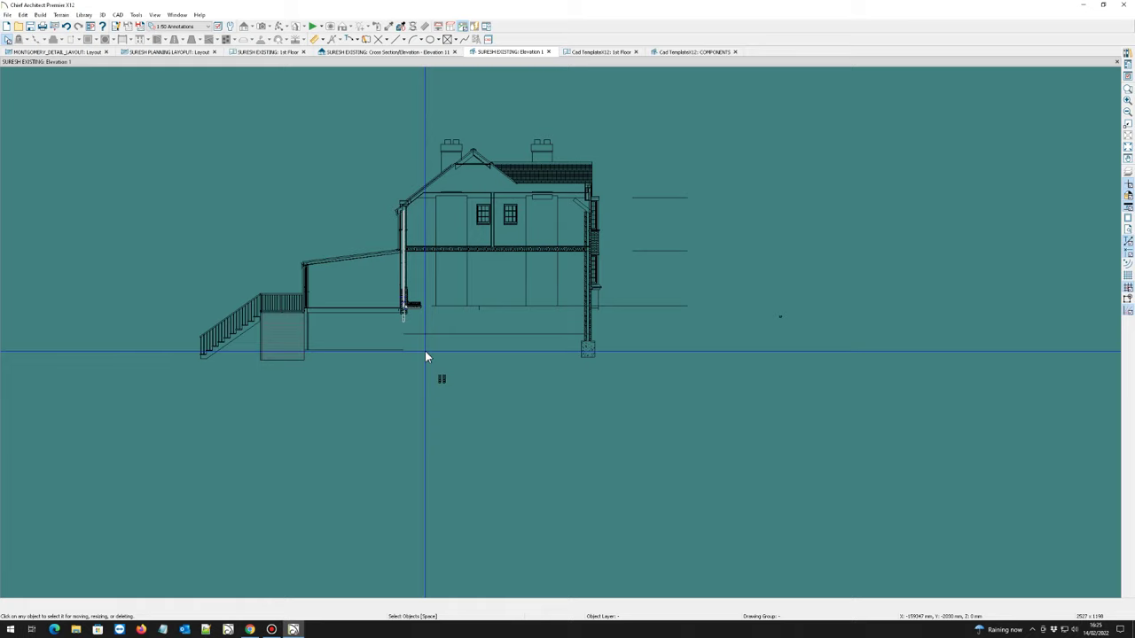
scroll(468, 228, "up", 1)
scroll(347, 239, "down", 1)
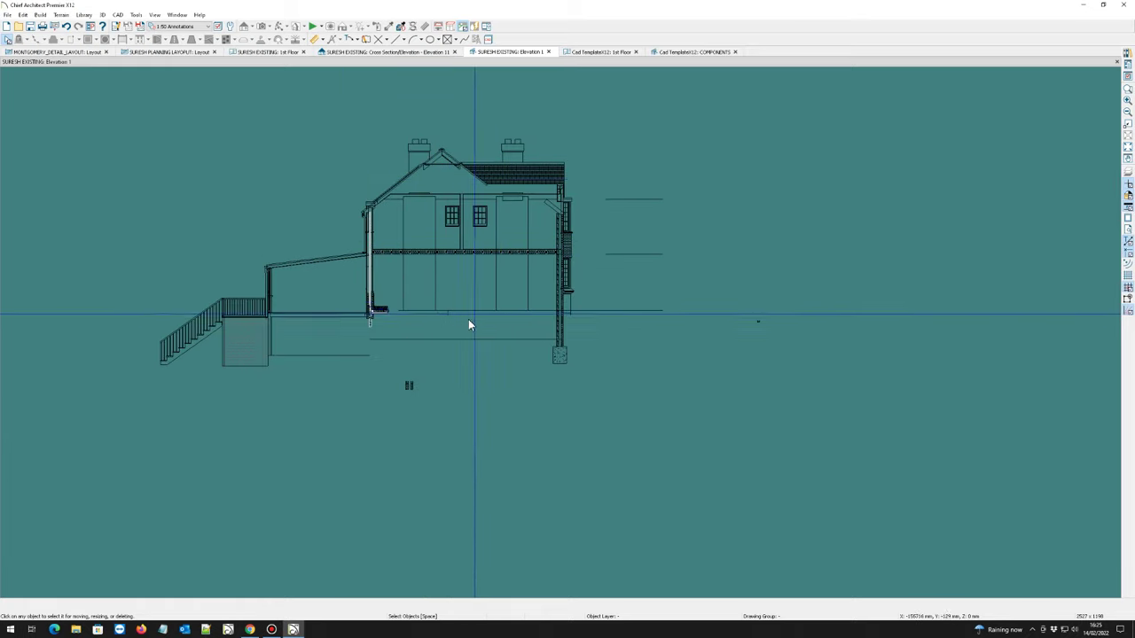
scroll(316, 324, "down", 1)
scroll(324, 323, "up", 1)
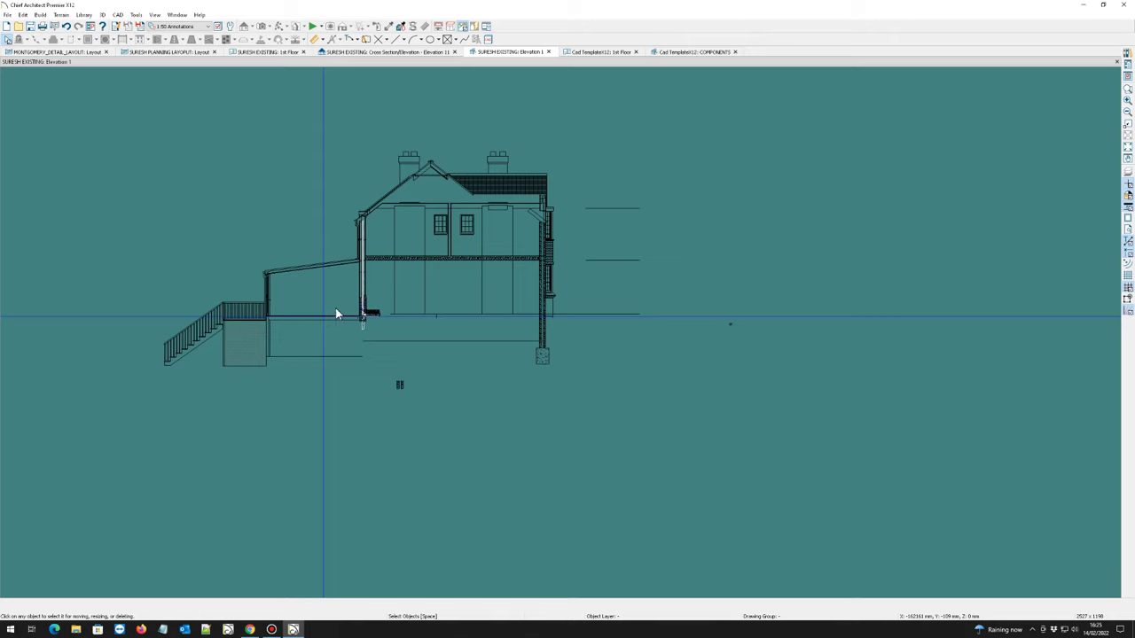
scroll(349, 243, "up", 1)
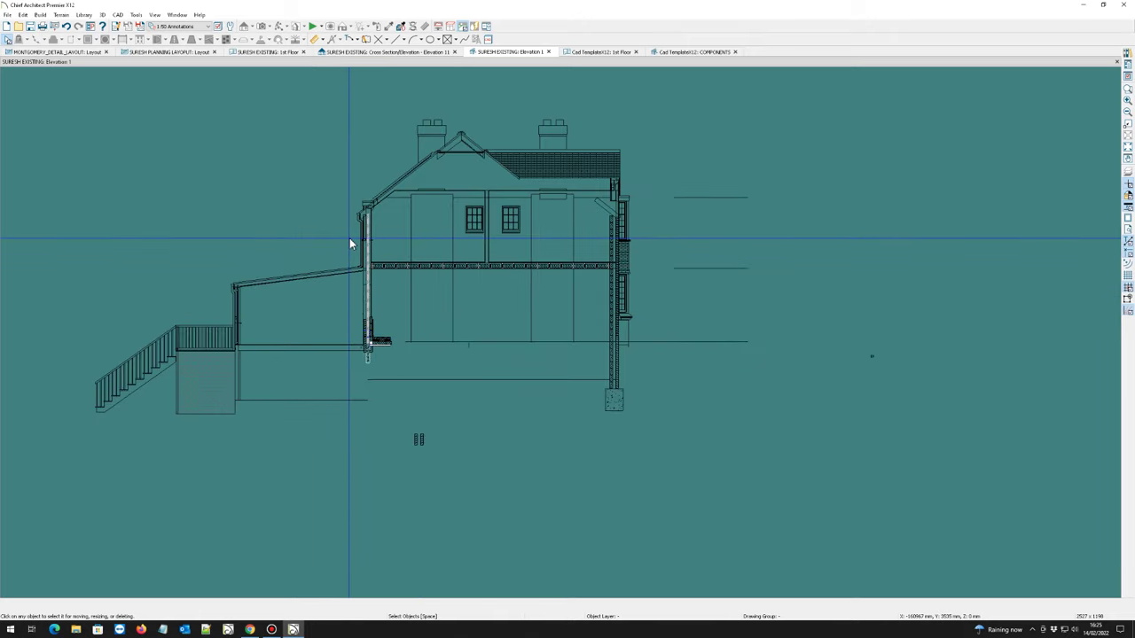
scroll(349, 239, "down", 1)
scroll(349, 239, "up", 1)
scroll(349, 237, "down", 1)
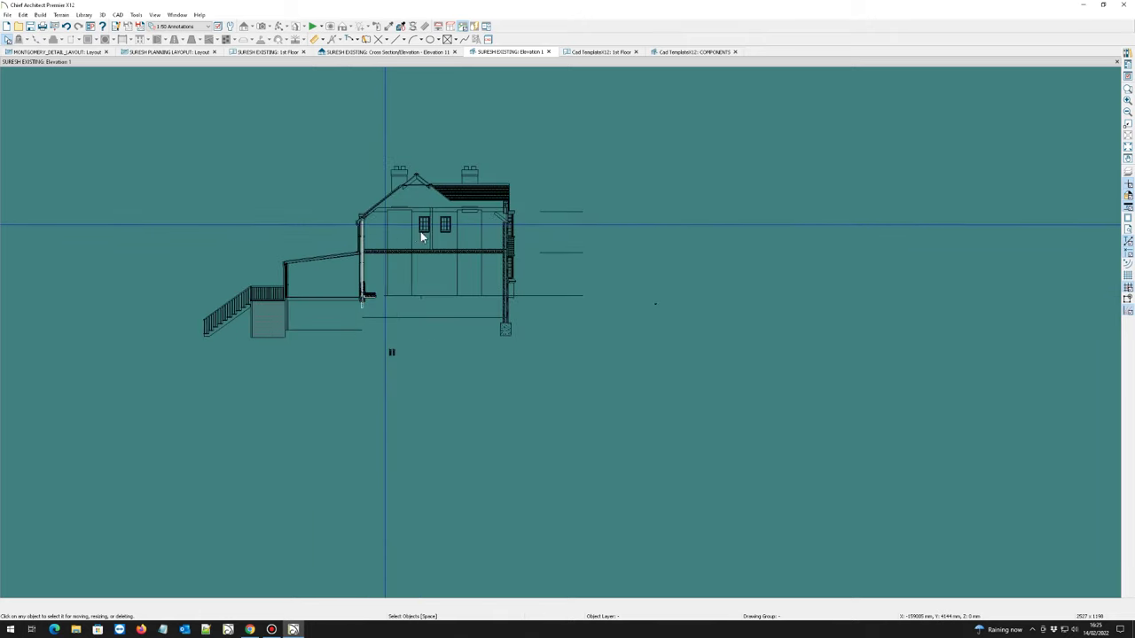
scroll(426, 224, "up", 2)
scroll(347, 338, "up", 1)
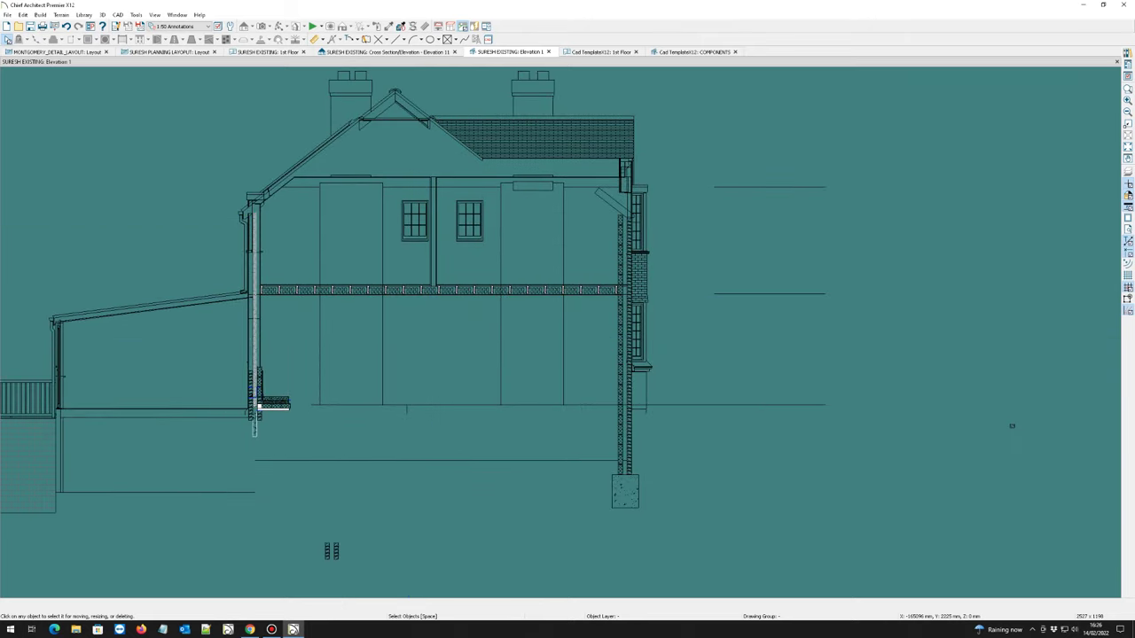